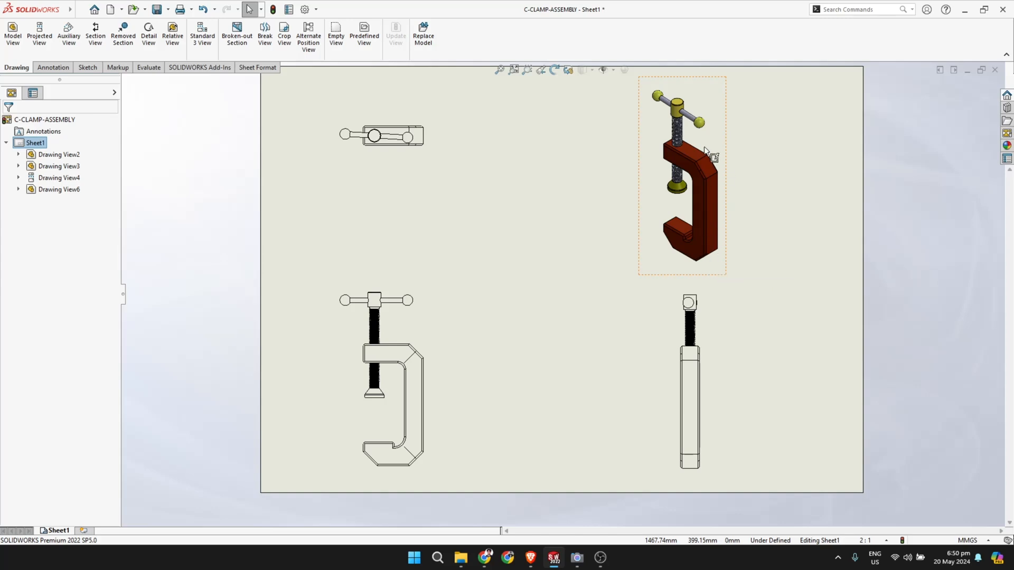
{"action": "scroll", "coordinate": [706, 150], "scroll_direction": "down", "scroll_amount": 3}
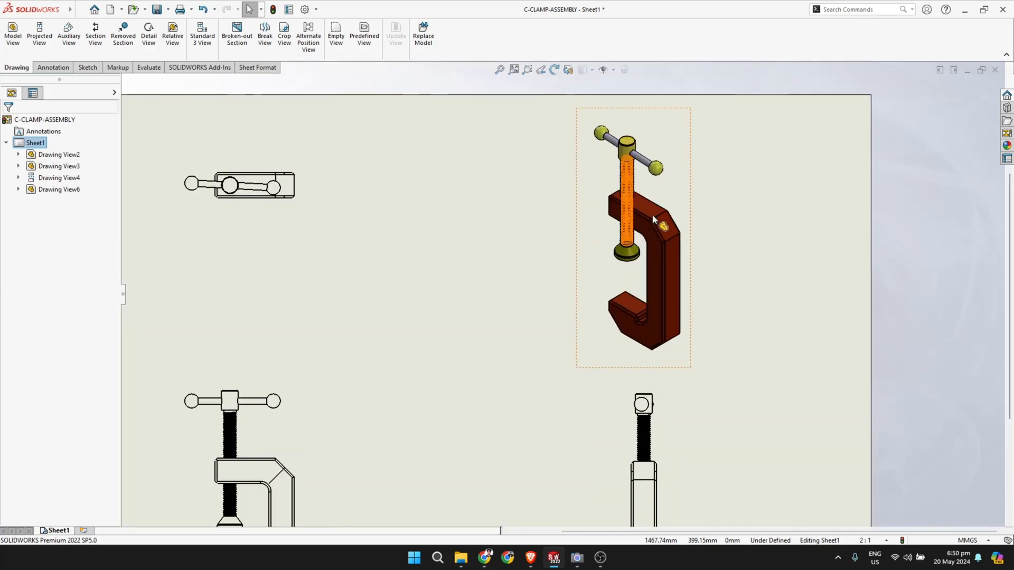
{"action": "scroll", "coordinate": [735, 218], "scroll_direction": "down", "scroll_amount": 3}
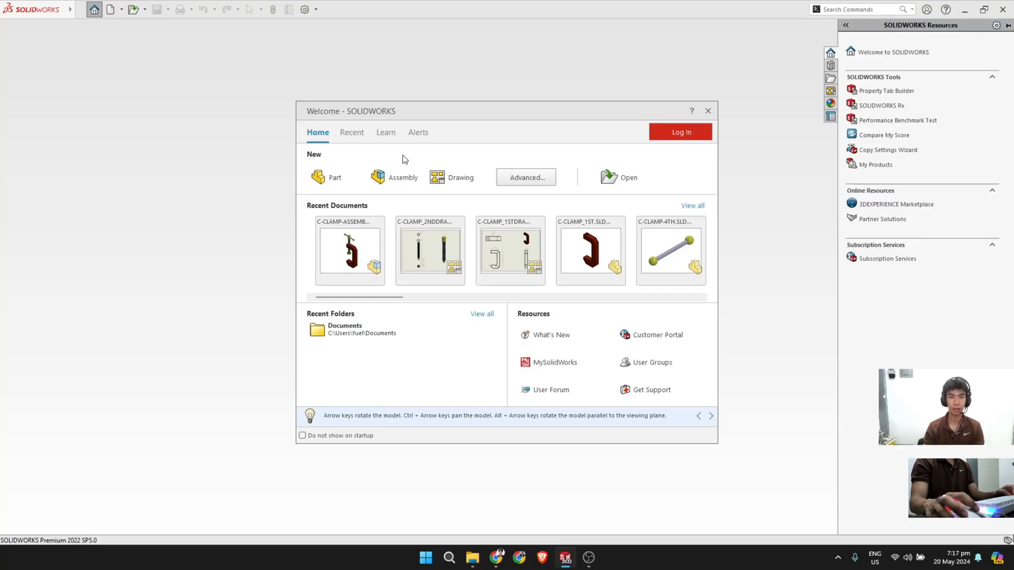
Step: Create a new part and start a sketch on the Front Plane
{"action": "left_click", "coordinate": [349, 180]}
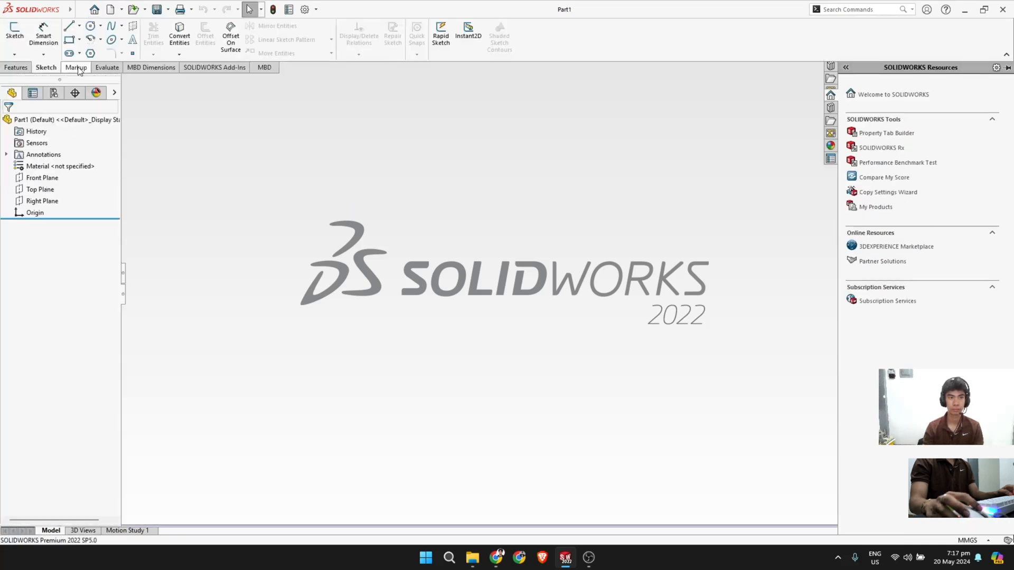
{"action": "left_click", "coordinate": [16, 32]}
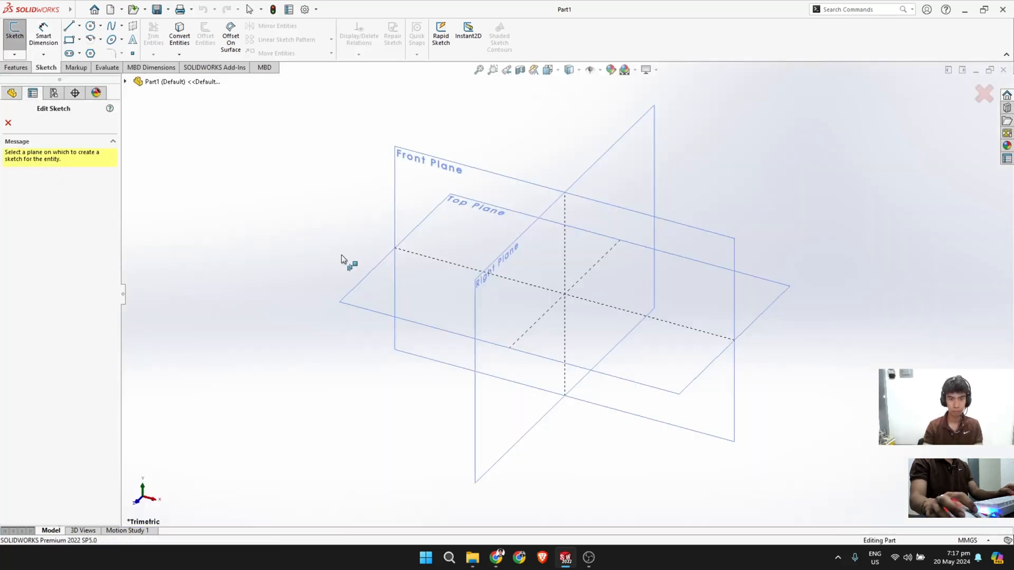
{"action": "left_click", "coordinate": [418, 184]}
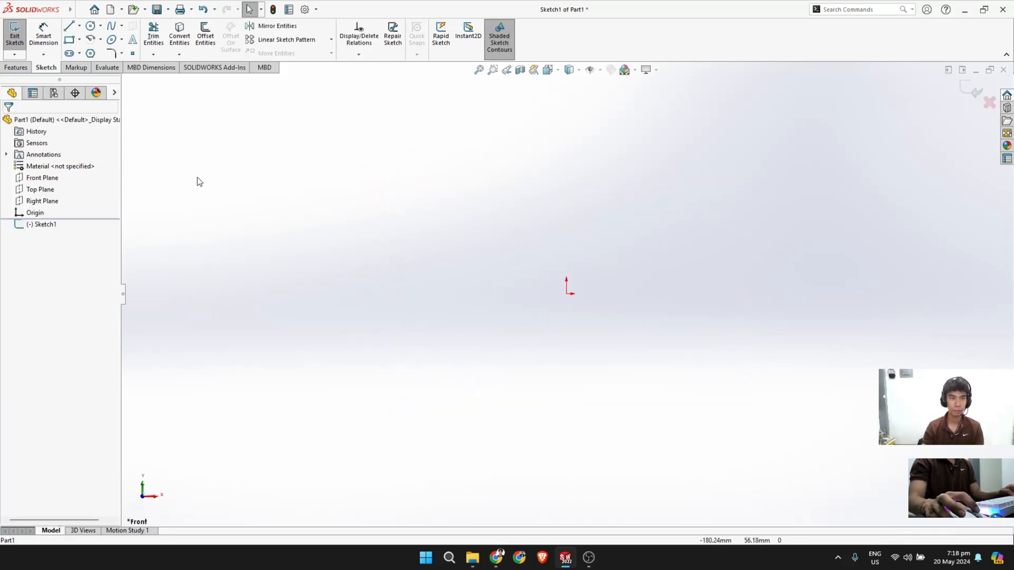
Step: Sketch an open C-shaped line chain: a horizontal top line about 36 mm long, a vertical line through the origin, and a matching bottom line extending left
{"action": "left_click", "coordinate": [70, 29]}
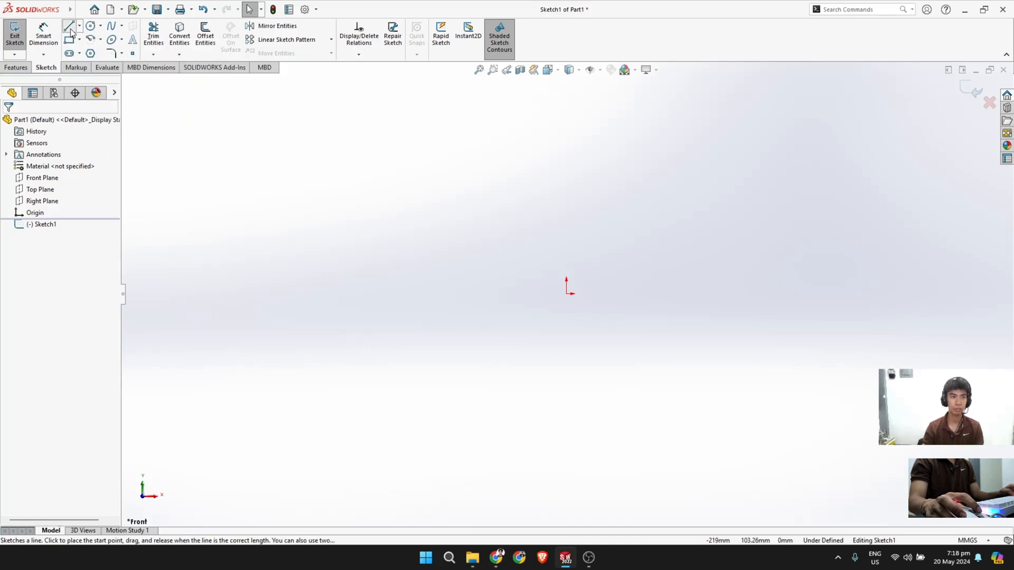
{"action": "left_click", "coordinate": [493, 185]}
{"action": "left_click", "coordinate": [566, 185]}
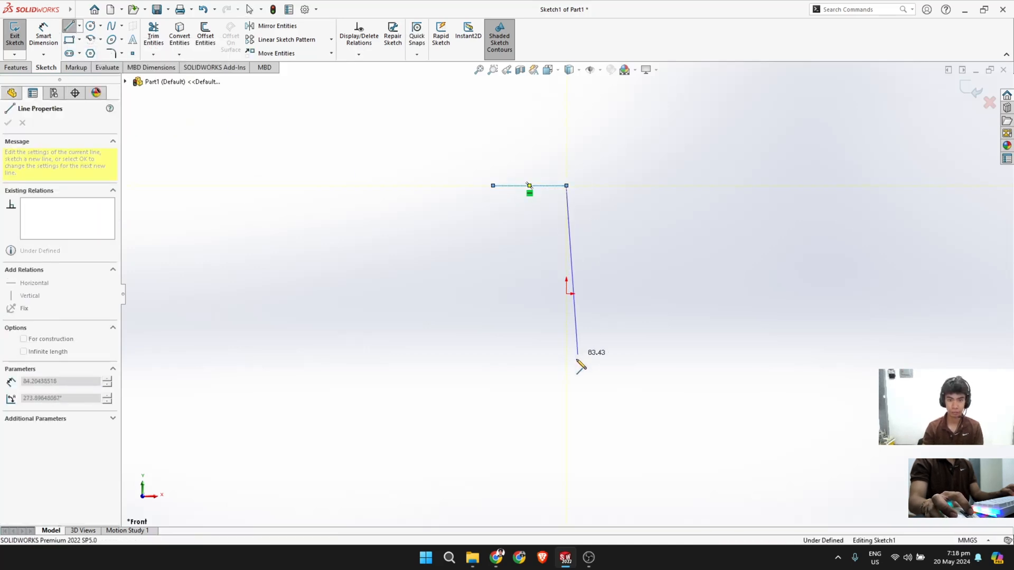
{"action": "left_click", "coordinate": [566, 425]}
{"action": "left_click", "coordinate": [493, 425]}
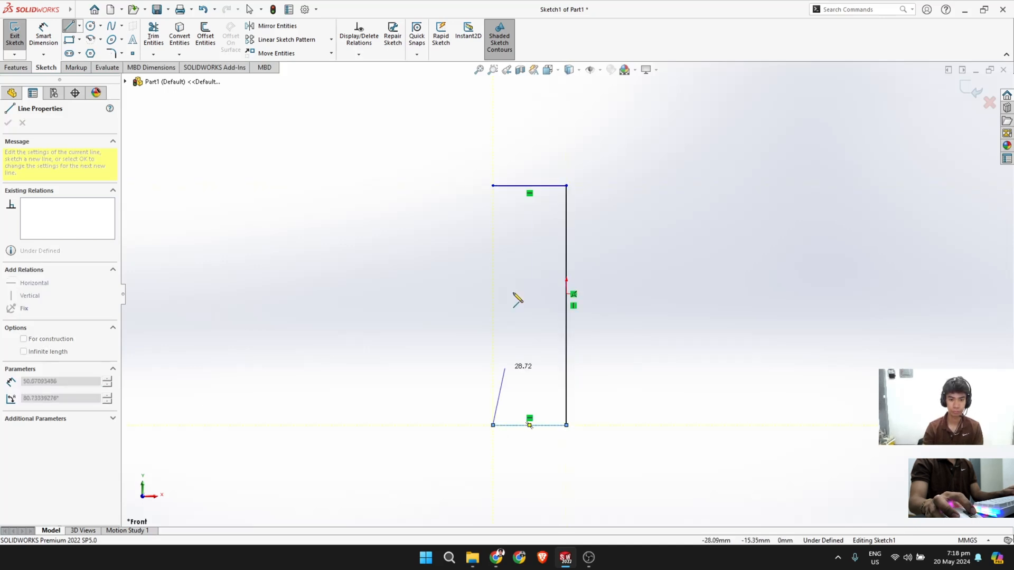
Step: Dimension the top horizontal line of the C profile to 50 mm
{"action": "left_click", "coordinate": [44, 34]}
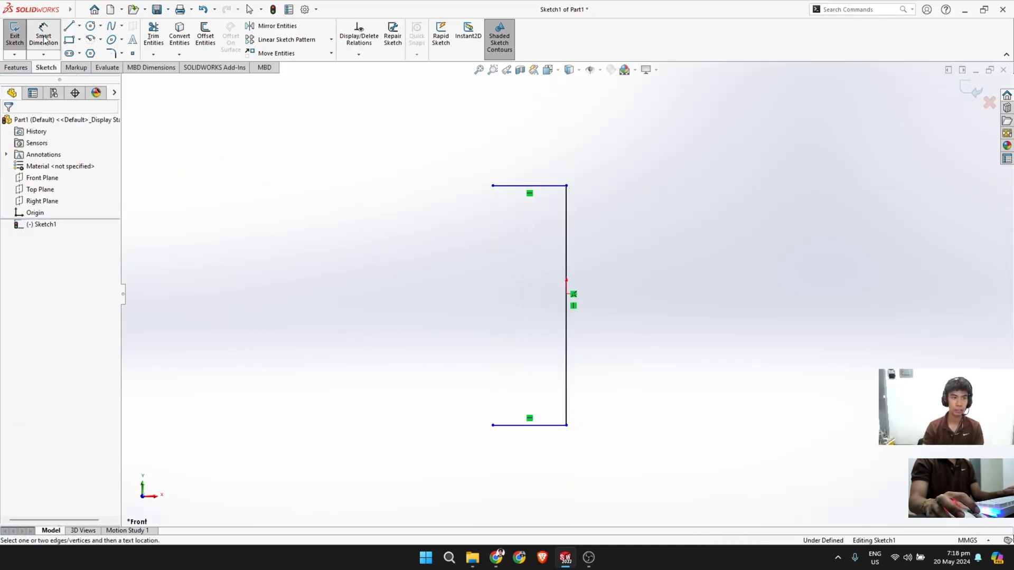
{"action": "left_click", "coordinate": [529, 186]}
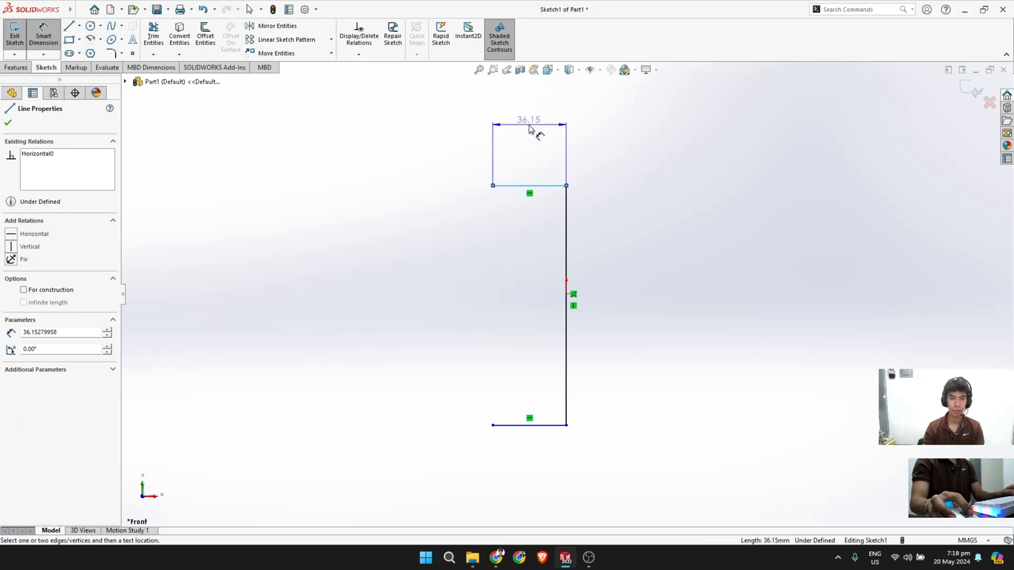
{"action": "left_click", "coordinate": [531, 128]}
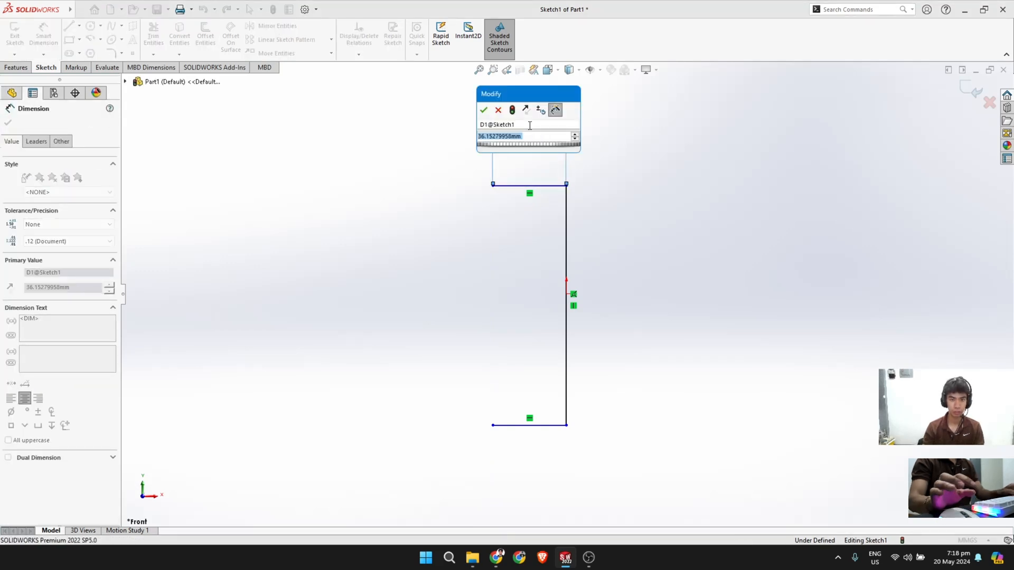
{"action": "type", "text": "50"}
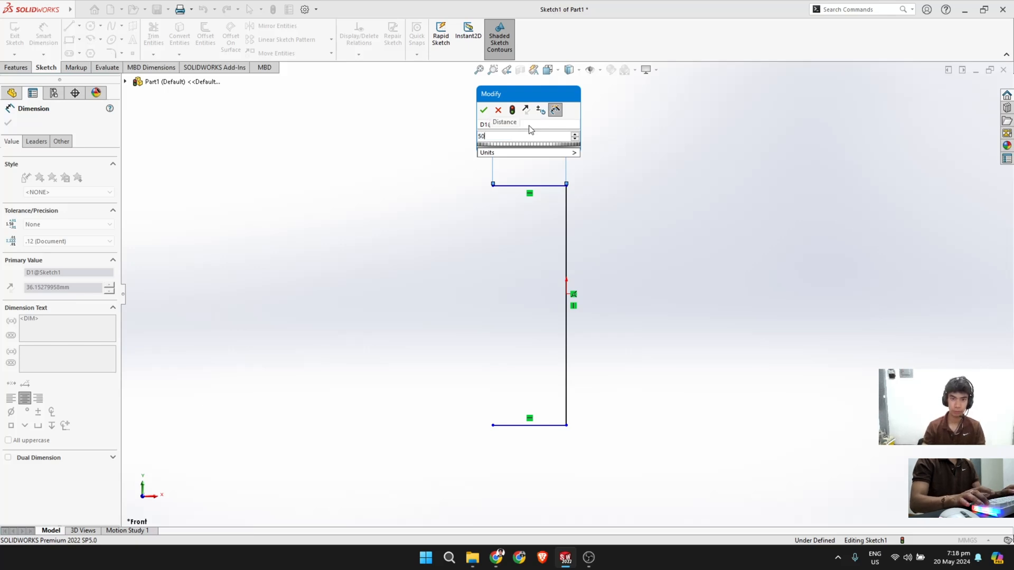
{"action": "key", "text": "Return"}
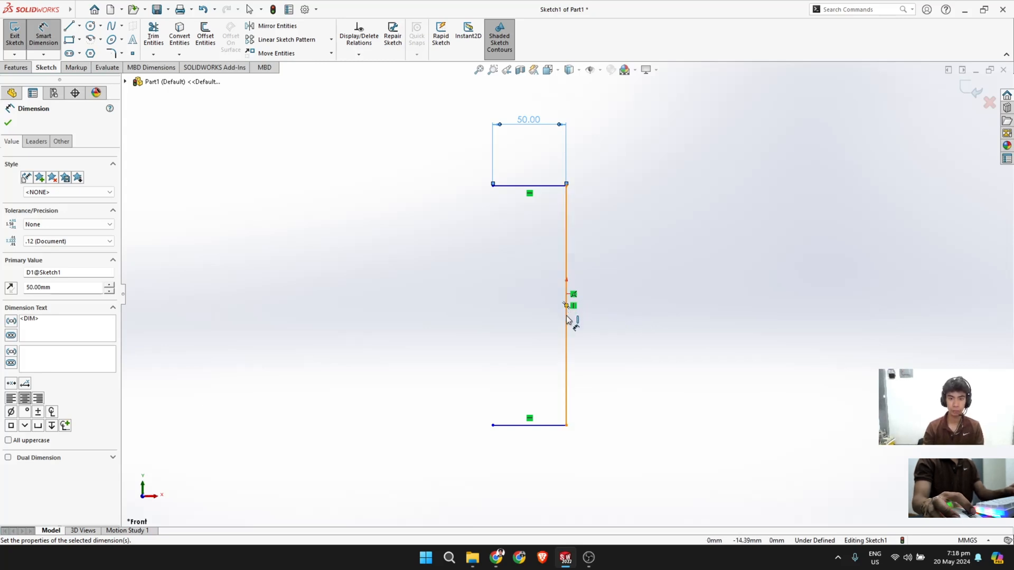
Step: Check the C-CLAMP_1STDRAWING reference, return to the sketch, and dimension the vertical line to 100 mm
{"action": "key", "text": "alt+Tab"}
{"action": "key", "text": "alt+Tab"}
{"action": "key", "text": "alt+Tab"}
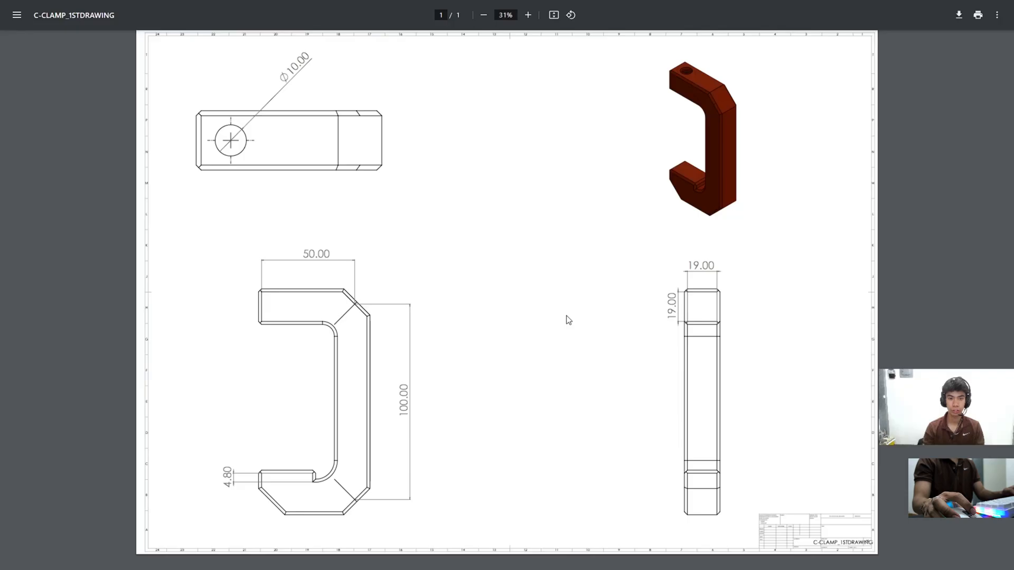
{"action": "key", "text": "alt+Tab"}
{"action": "left_click", "coordinate": [570, 322]}
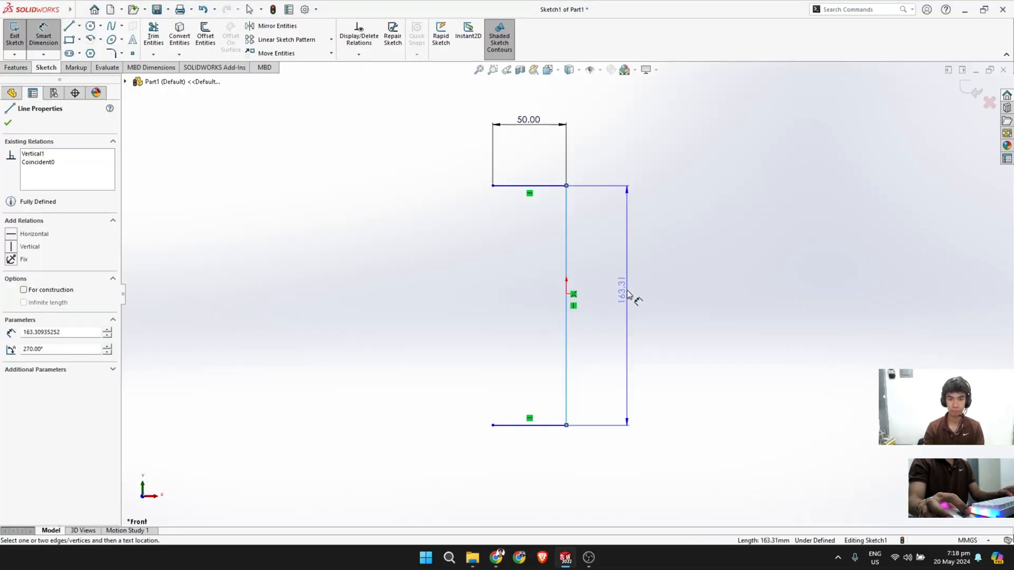
{"action": "left_click", "coordinate": [631, 298]}
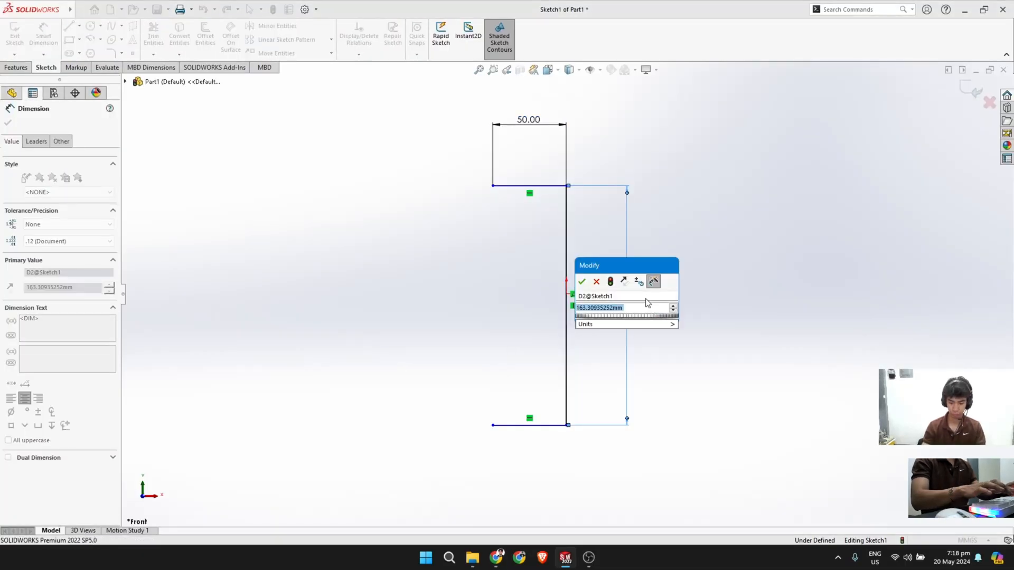
{"action": "type", "text": "100"}
{"action": "key", "text": "Return"}
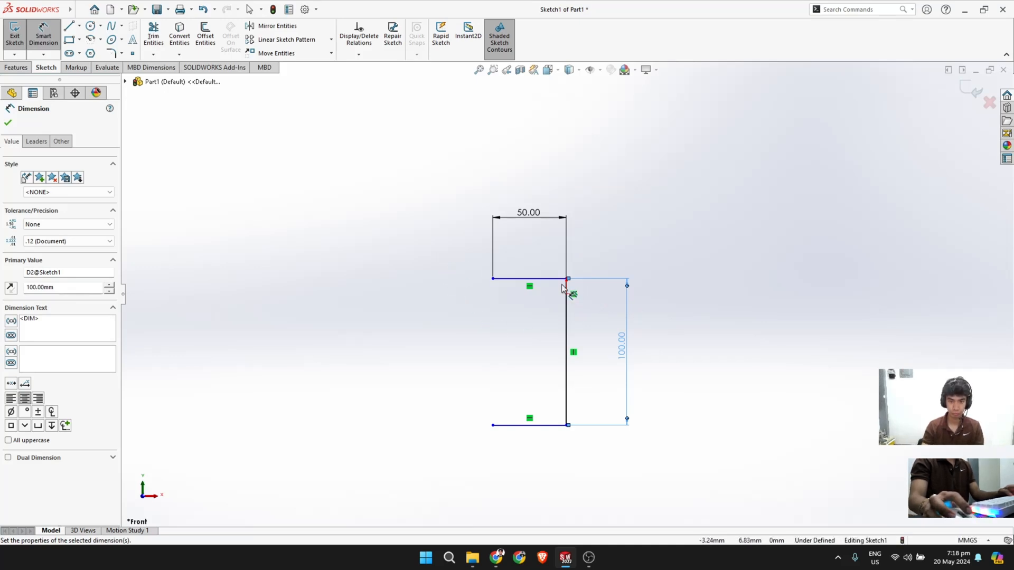
{"action": "left_click", "coordinate": [9, 123]}
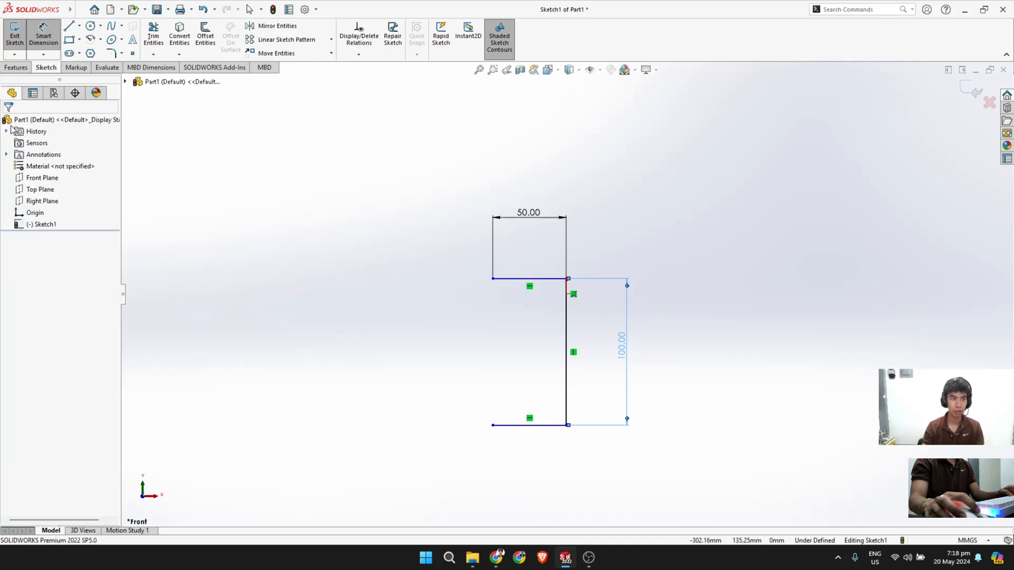
{"action": "key", "text": "Escape"}
{"action": "scroll", "coordinate": [575, 320], "scroll_direction": "down", "scroll_amount": 3}
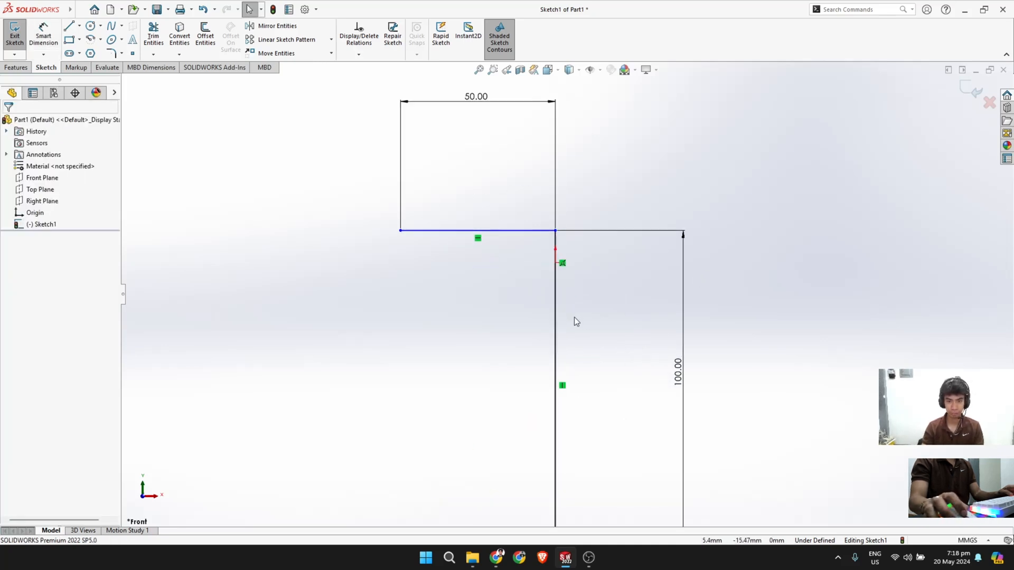
{"action": "scroll", "coordinate": [573, 315], "scroll_direction": "down", "scroll_amount": 2}
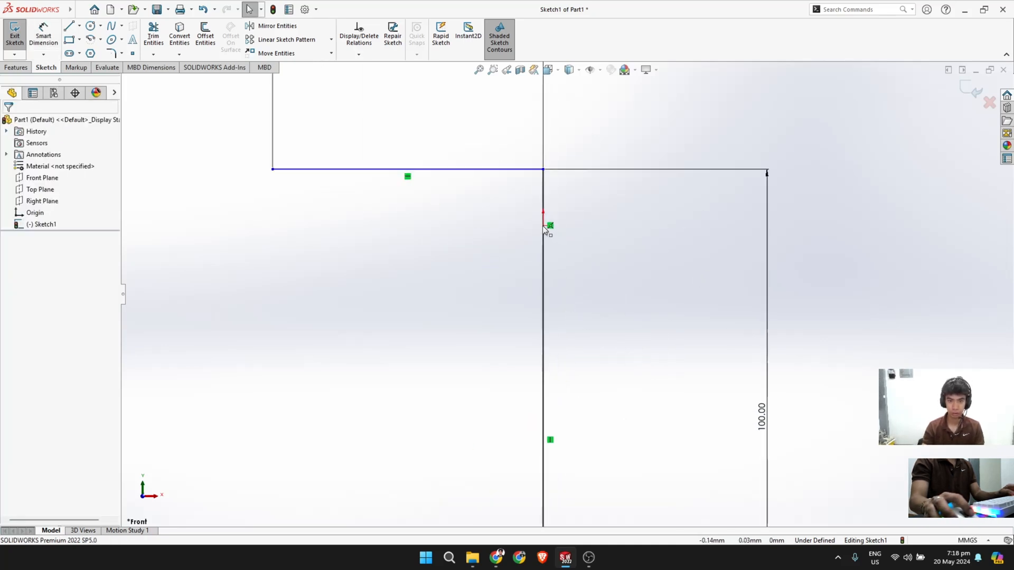
{"action": "scroll", "coordinate": [552, 296], "scroll_direction": "up", "scroll_amount": 3}
{"action": "scroll", "coordinate": [559, 306], "scroll_direction": "down", "scroll_amount": 2}
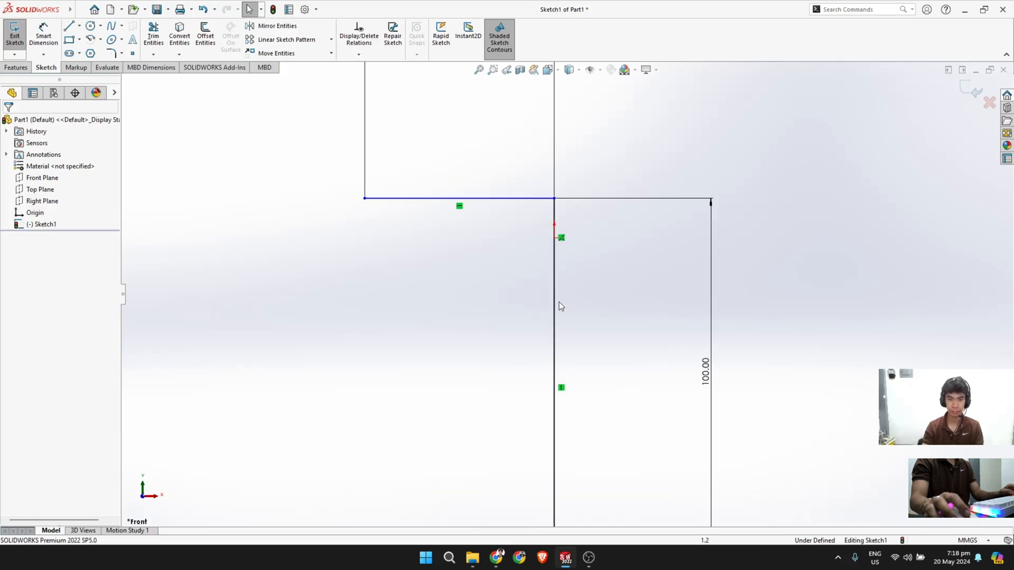
{"action": "scroll", "coordinate": [559, 307], "scroll_direction": "down", "scroll_amount": 1}
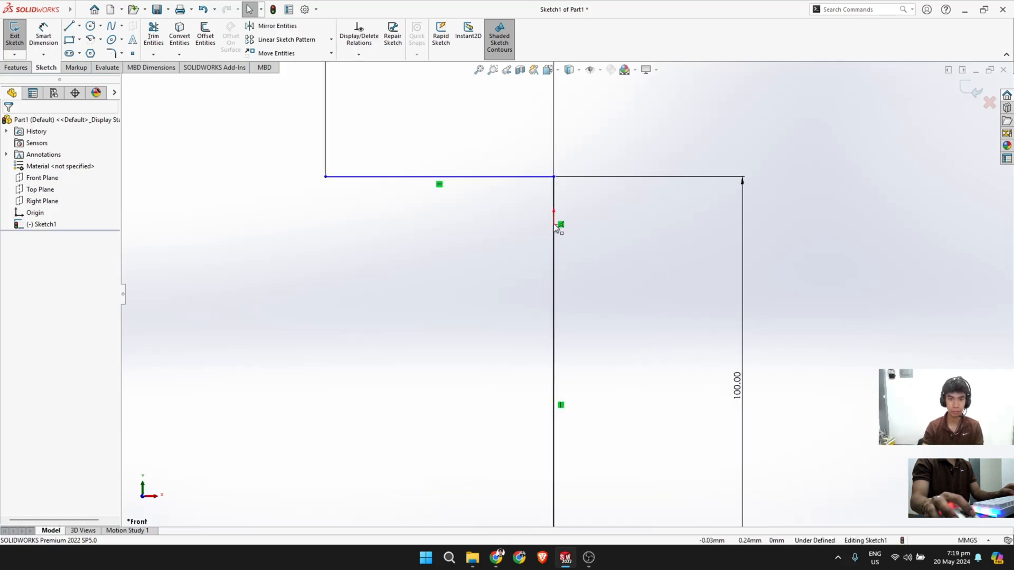
{"action": "left_click", "coordinate": [555, 225]}
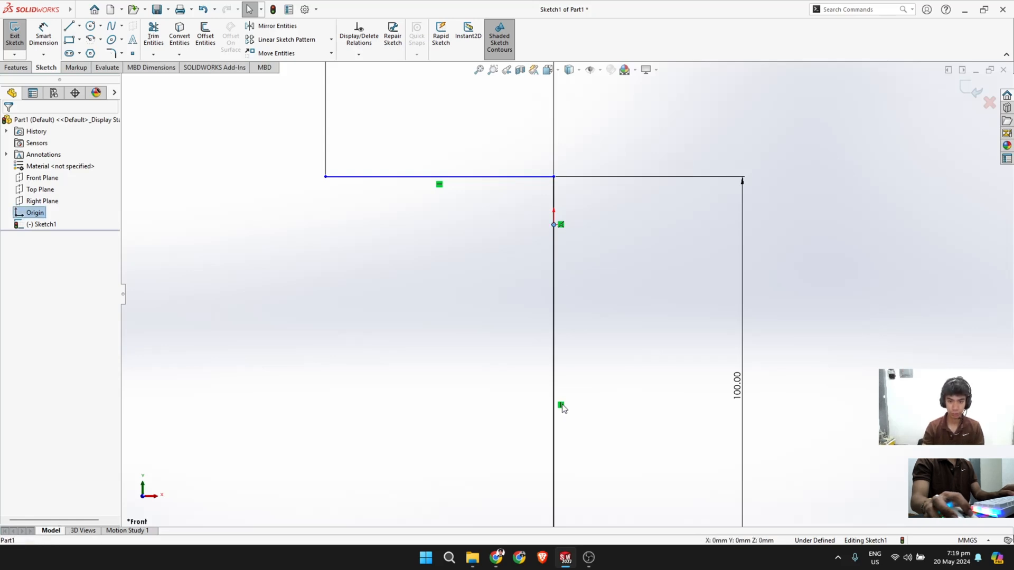
{"action": "left_click", "coordinate": [554, 417], "text": "ctrl"}
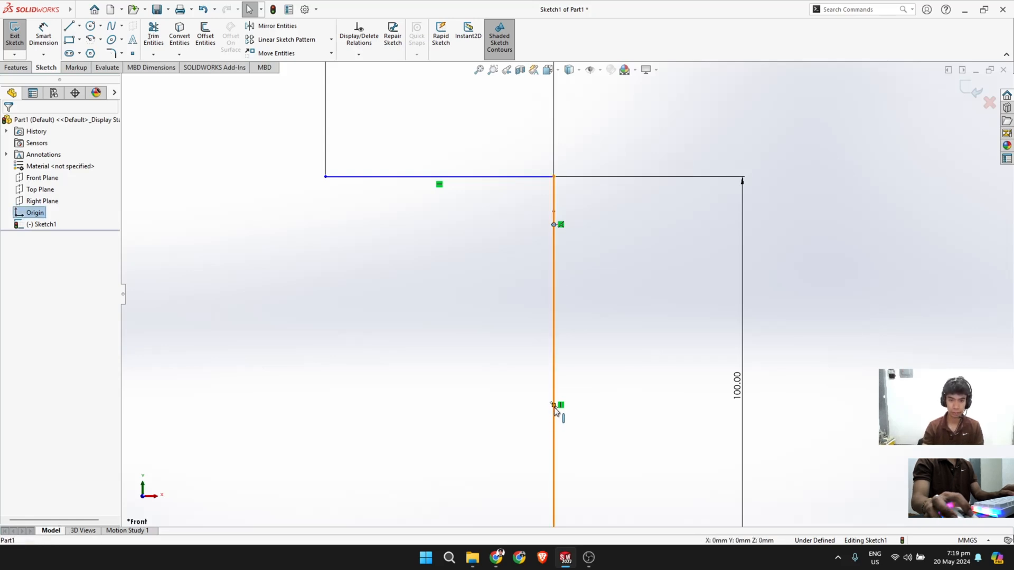
{"action": "left_click", "coordinate": [553, 405], "text": "ctrl"}
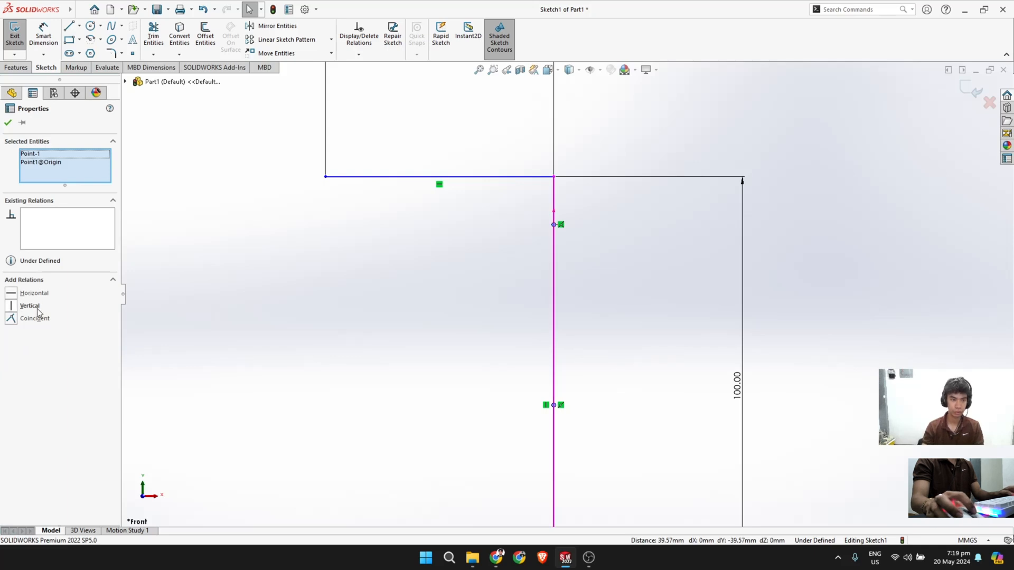
{"action": "scroll", "coordinate": [411, 334], "scroll_direction": "up", "scroll_amount": 2}
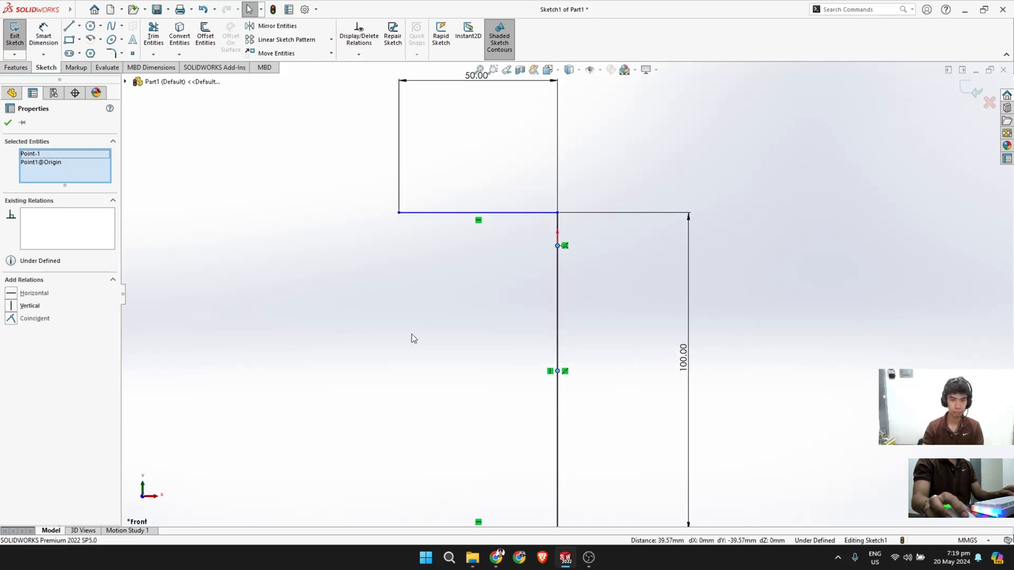
{"action": "scroll", "coordinate": [135, 289], "scroll_direction": "down", "scroll_amount": 2}
{"action": "left_click", "coordinate": [8, 122]}
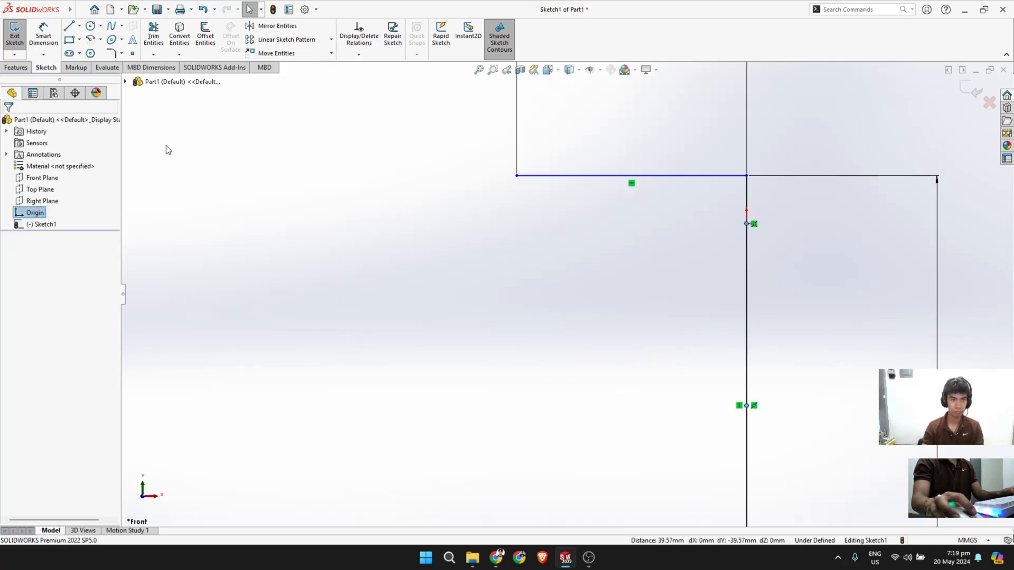
Step: Add a Midpoint relation between the origin and the vertical line of the C profile
{"action": "left_click", "coordinate": [746, 222]}
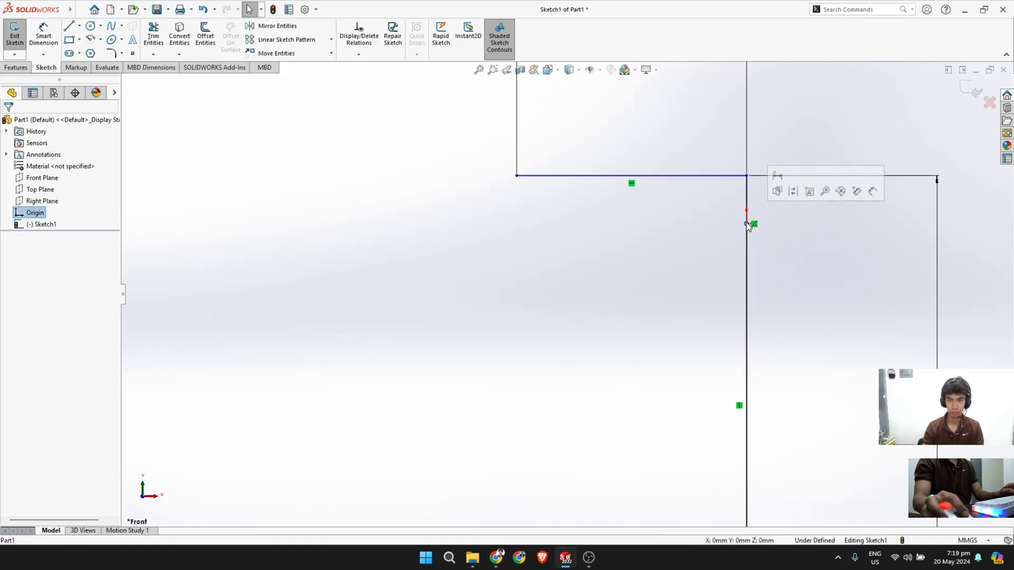
{"action": "left_click", "coordinate": [748, 346], "text": "ctrl"}
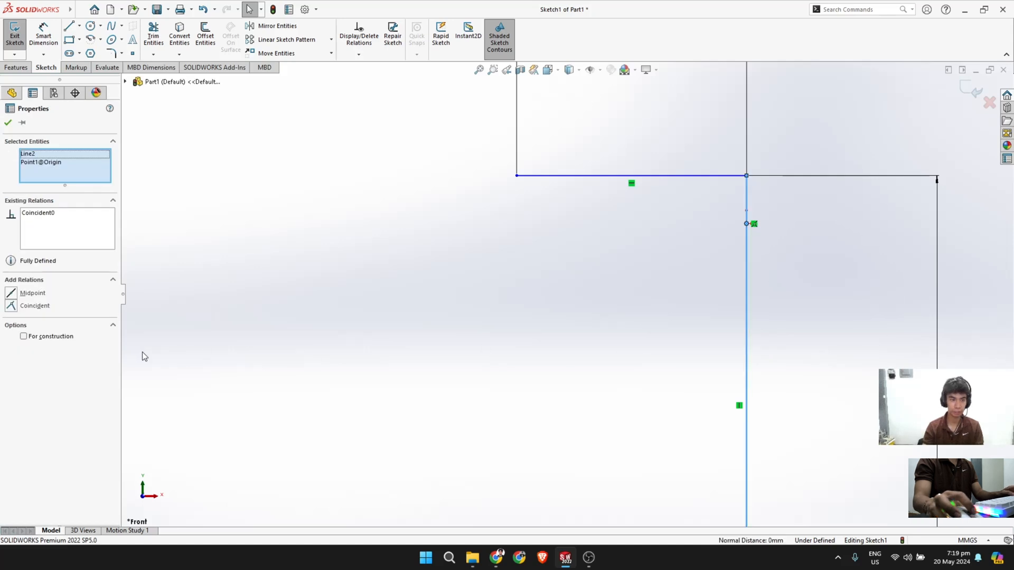
{"action": "left_click", "coordinate": [16, 294]}
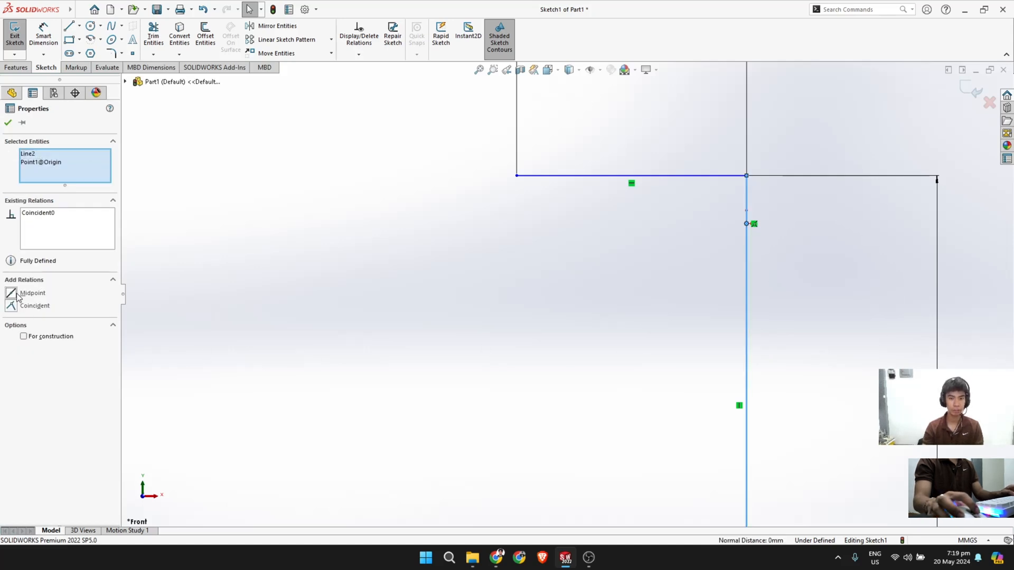
{"action": "left_click", "coordinate": [7, 123]}
{"action": "scroll", "coordinate": [674, 315], "scroll_direction": "up", "scroll_amount": 3}
{"action": "scroll", "coordinate": [671, 254], "scroll_direction": "down", "scroll_amount": 2}
{"action": "scroll", "coordinate": [647, 230], "scroll_direction": "up", "scroll_amount": 2}
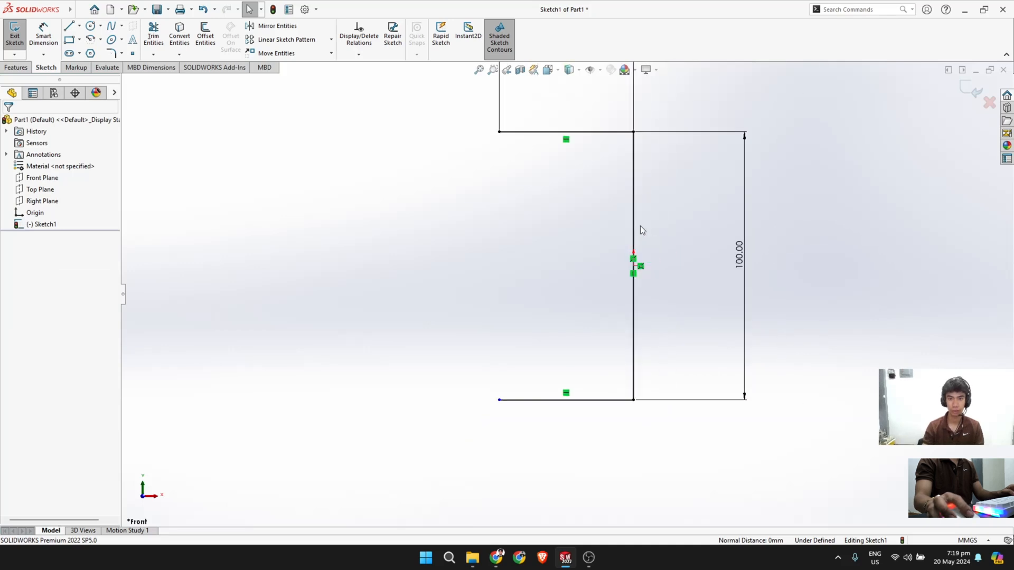
{"action": "scroll", "coordinate": [636, 222], "scroll_direction": "down", "scroll_amount": 1}
{"action": "scroll", "coordinate": [588, 227], "scroll_direction": "up", "scroll_amount": 1}
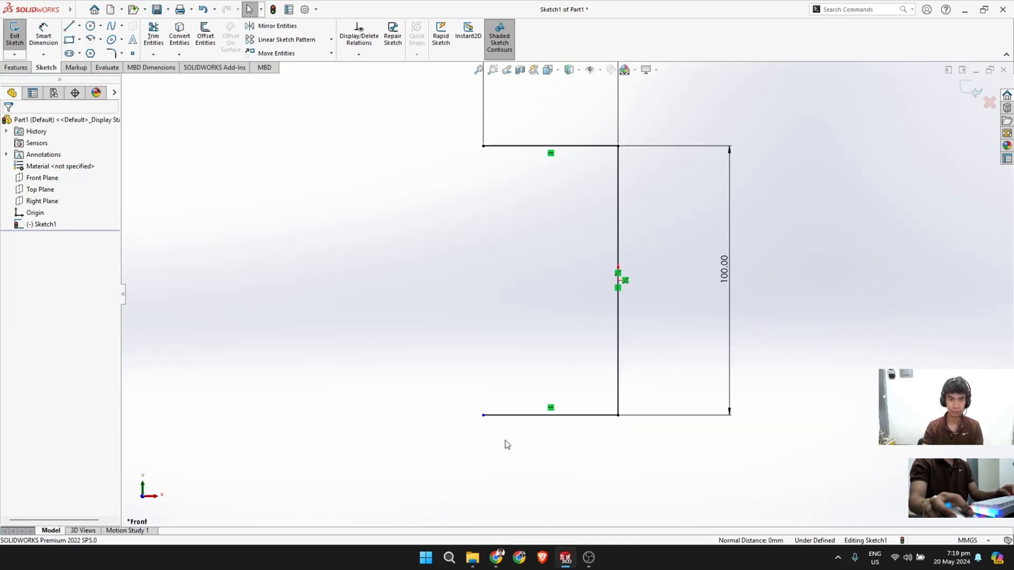
Step: Add a Vertical relation between the free left endpoints of the top and bottom horizontal lines
{"action": "left_click", "coordinate": [484, 146]}
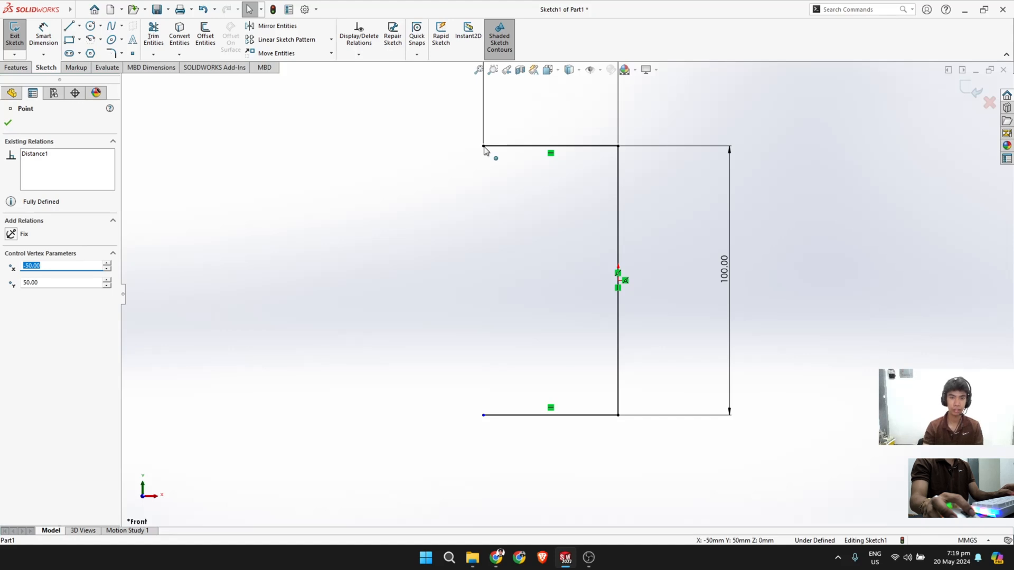
{"action": "left_click", "coordinate": [483, 416], "text": "ctrl"}
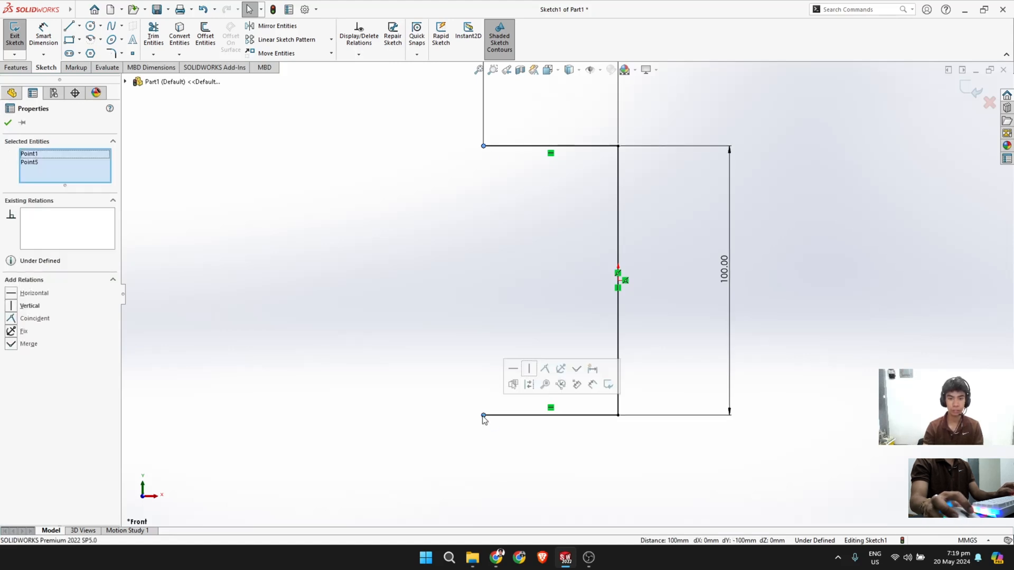
{"action": "left_click", "coordinate": [29, 306]}
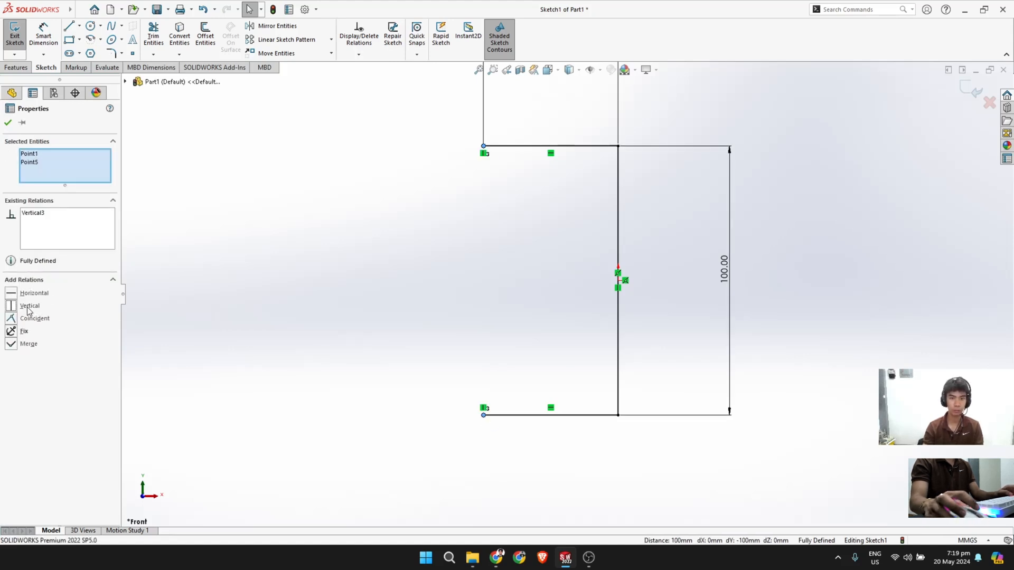
Step: Accept the Vertical relation and exit the fully defined C-profile sketch
{"action": "left_click", "coordinate": [8, 122]}
{"action": "scroll", "coordinate": [465, 266], "scroll_direction": "up", "scroll_amount": 2}
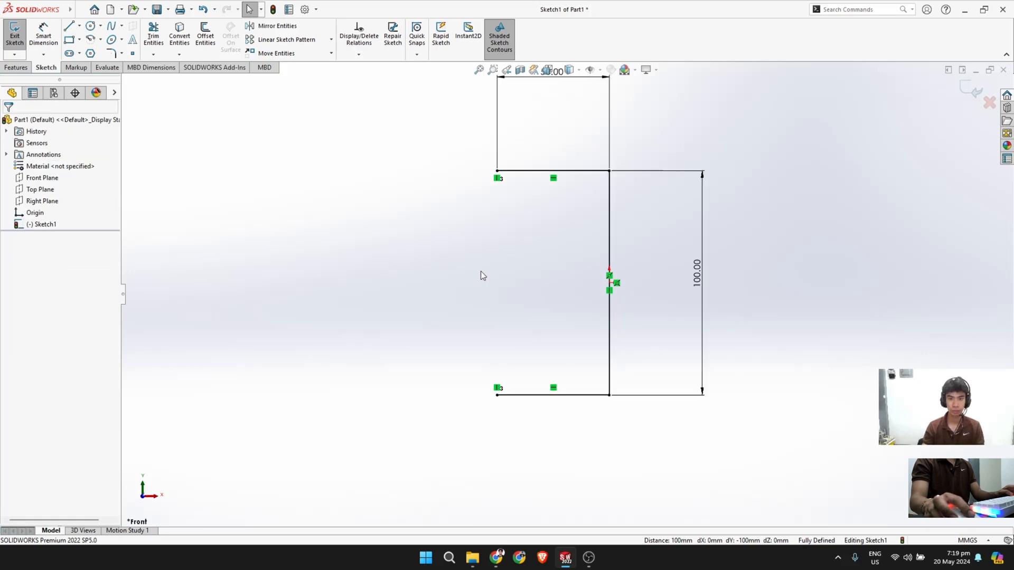
{"action": "scroll", "coordinate": [484, 273], "scroll_direction": "down", "scroll_amount": 2}
{"action": "scroll", "coordinate": [631, 260], "scroll_direction": "up", "scroll_amount": 1}
{"action": "scroll", "coordinate": [681, 243], "scroll_direction": "down", "scroll_amount": 1}
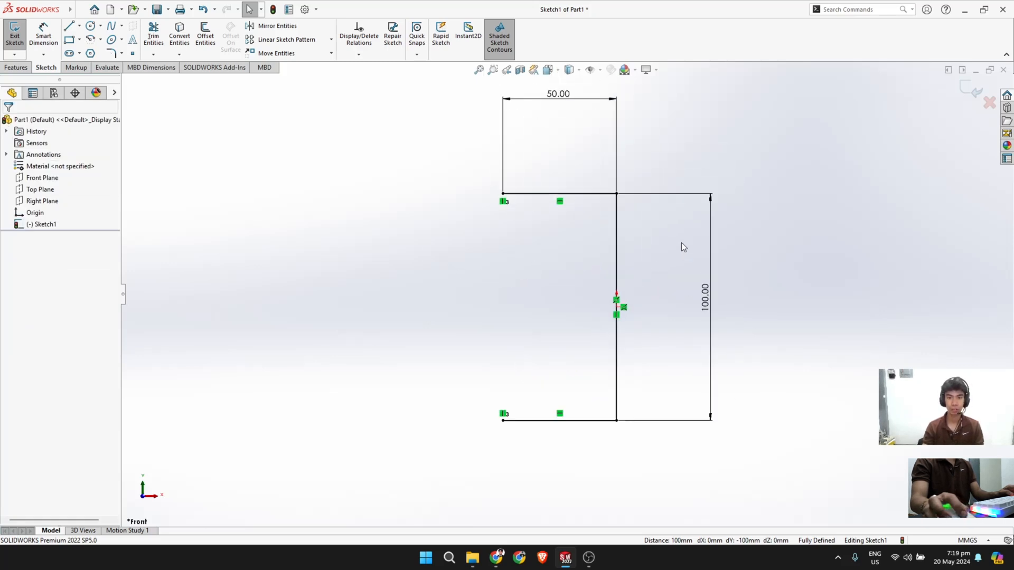
{"action": "scroll", "coordinate": [686, 237], "scroll_direction": "up", "scroll_amount": 1}
{"action": "scroll", "coordinate": [633, 236], "scroll_direction": "down", "scroll_amount": 2}
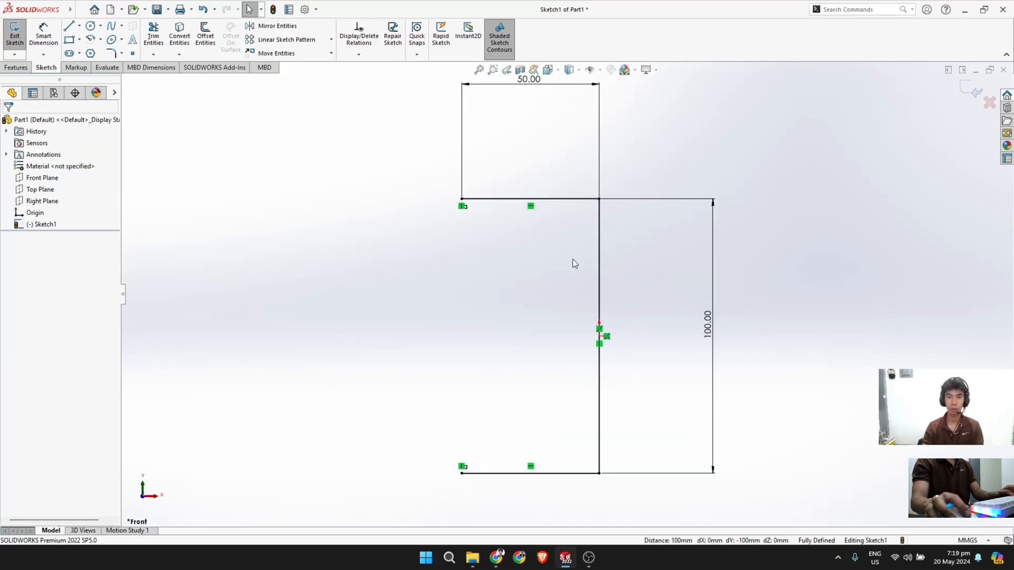
{"action": "scroll", "coordinate": [581, 253], "scroll_direction": "up", "scroll_amount": 1}
{"action": "scroll", "coordinate": [595, 237], "scroll_direction": "down", "scroll_amount": 1}
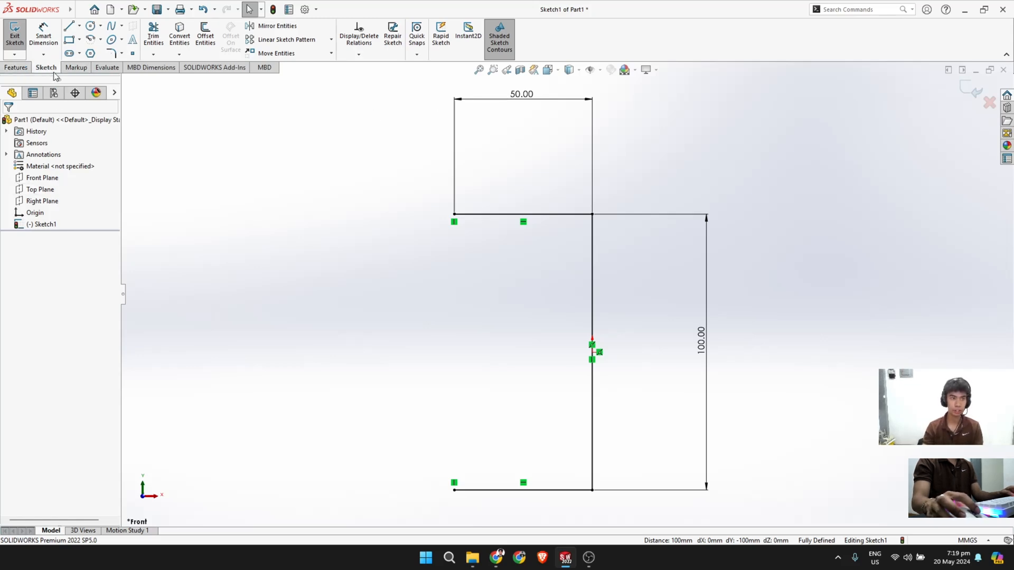
{"action": "left_click", "coordinate": [16, 41]}
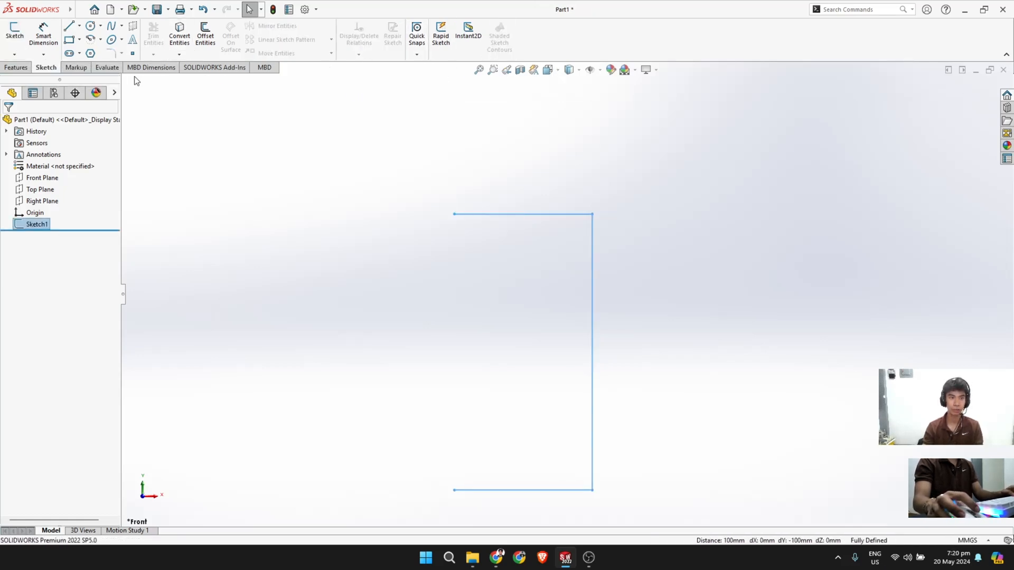
Step: Create a reference plane coincident with the free left endpoint of the top horizontal line and perpendicular to that line
{"action": "left_click", "coordinate": [16, 67]}
{"action": "left_click", "coordinate": [422, 39]}
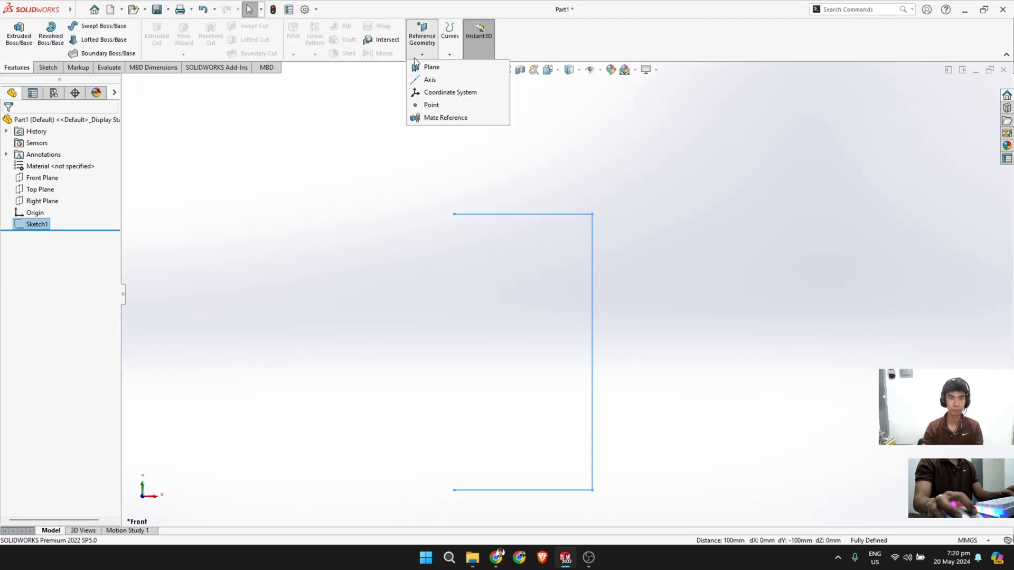
{"action": "left_click", "coordinate": [428, 69]}
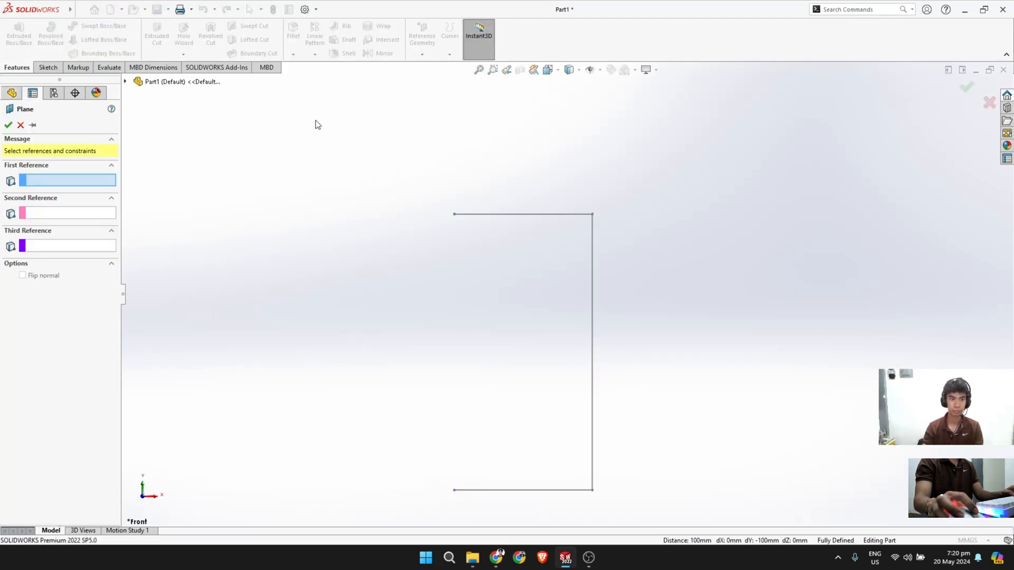
{"action": "scroll", "coordinate": [471, 222], "scroll_direction": "down", "scroll_amount": 3}
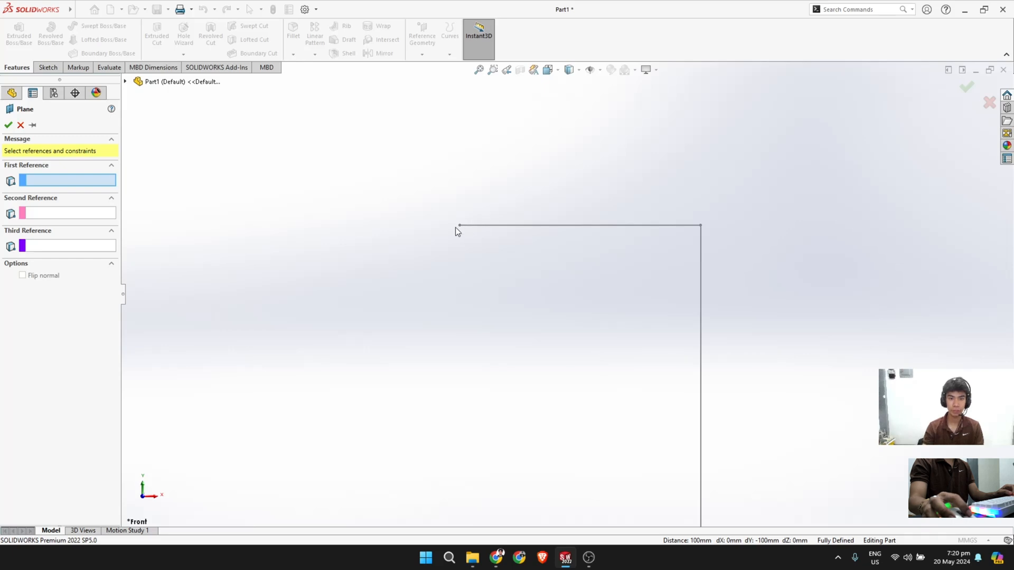
{"action": "left_click", "coordinate": [458, 225]}
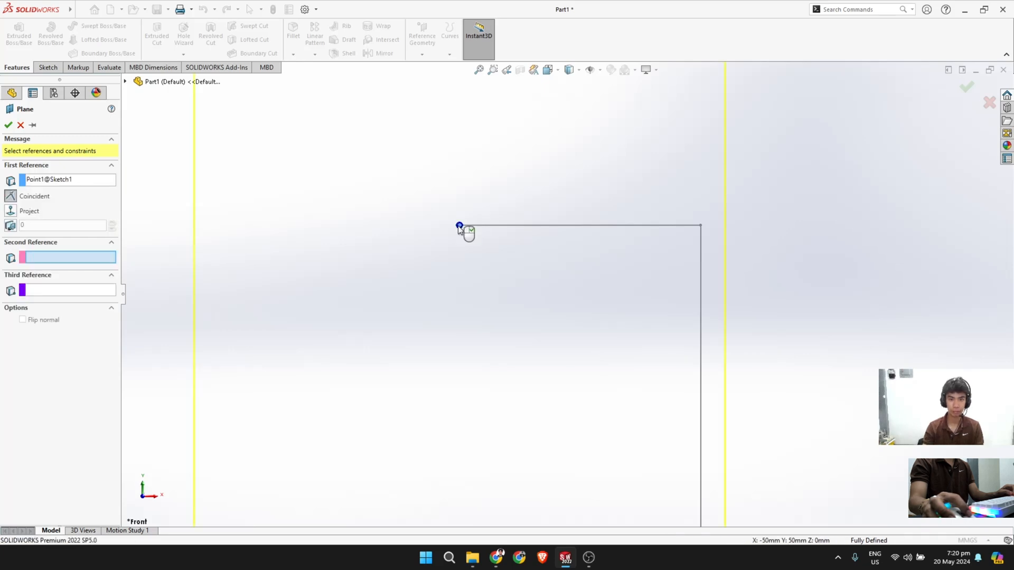
{"action": "left_click", "coordinate": [539, 226]}
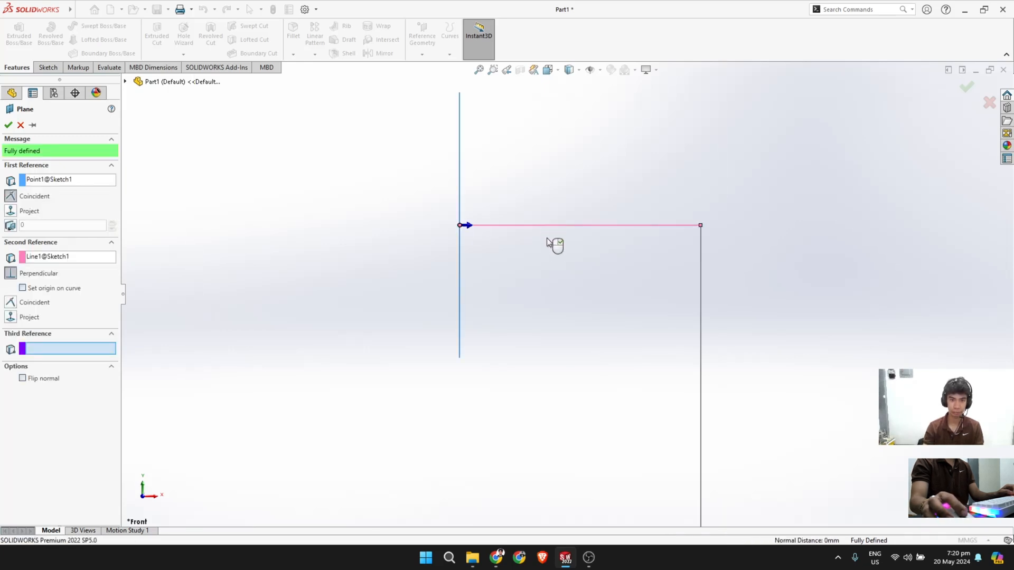
{"action": "scroll", "coordinate": [560, 244], "scroll_direction": "up", "scroll_amount": 1}
{"action": "scroll", "coordinate": [516, 253], "scroll_direction": "up", "scroll_amount": 2}
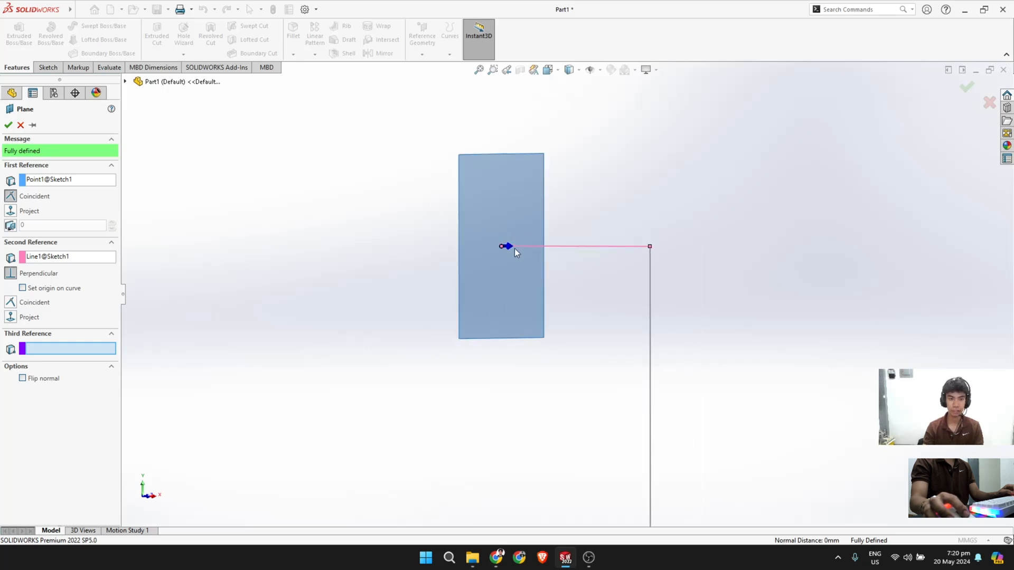
{"action": "scroll", "coordinate": [515, 252], "scroll_direction": "up", "scroll_amount": 1}
{"action": "scroll", "coordinate": [521, 251], "scroll_direction": "down", "scroll_amount": 3}
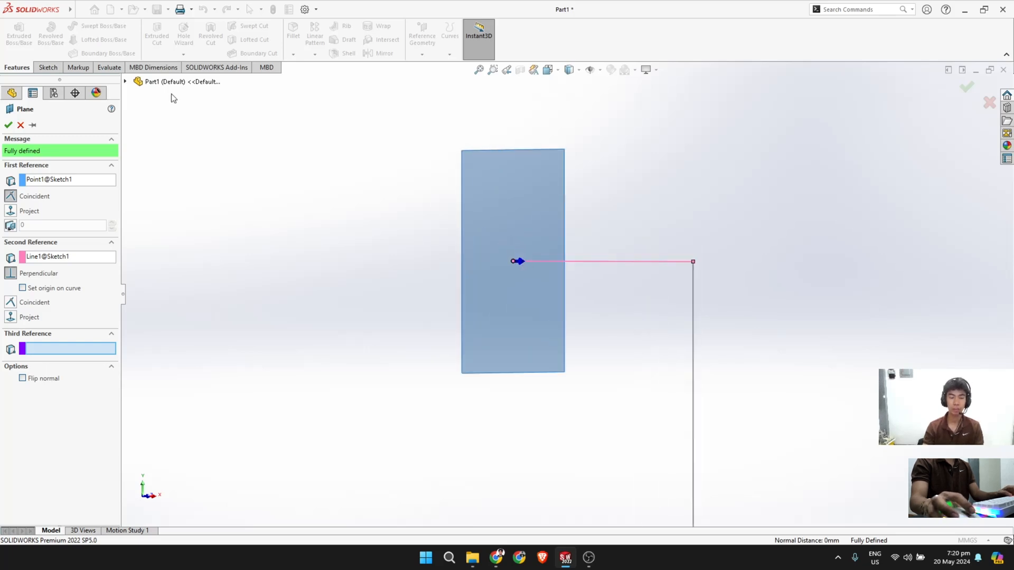
{"action": "left_click", "coordinate": [8, 126]}
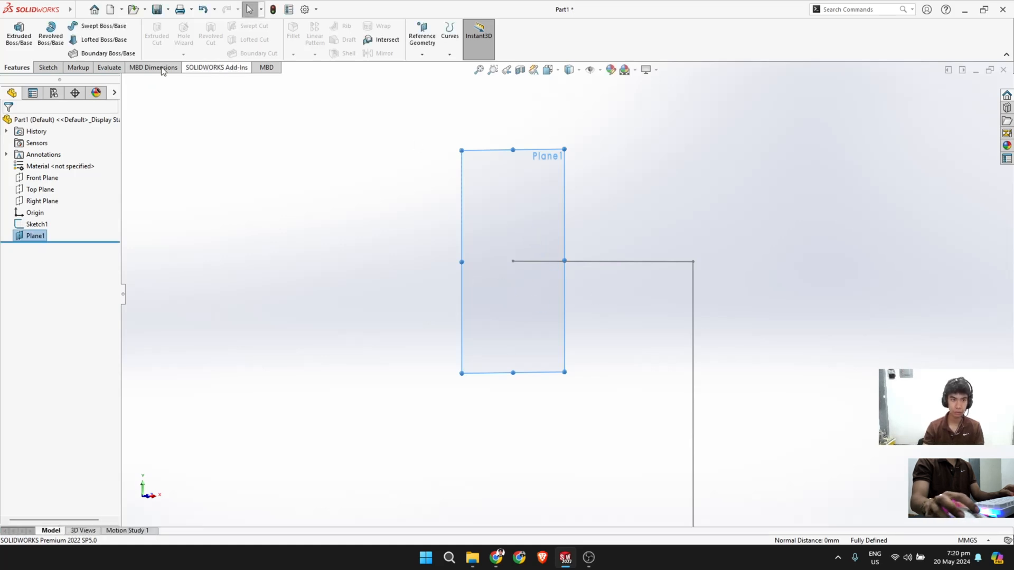
Step: Start a new sketch on the new reference plane and orient the view to Left
{"action": "left_click", "coordinate": [48, 67]}
{"action": "left_click", "coordinate": [17, 41]}
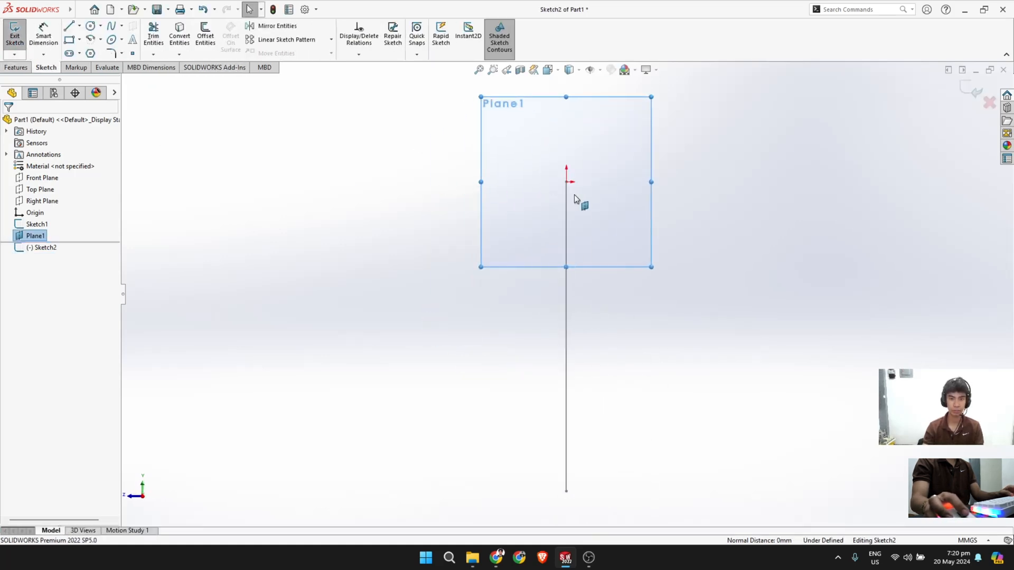
{"action": "middle_click_drag", "start_coordinate": [731, 217], "coordinate": [527, 254]}
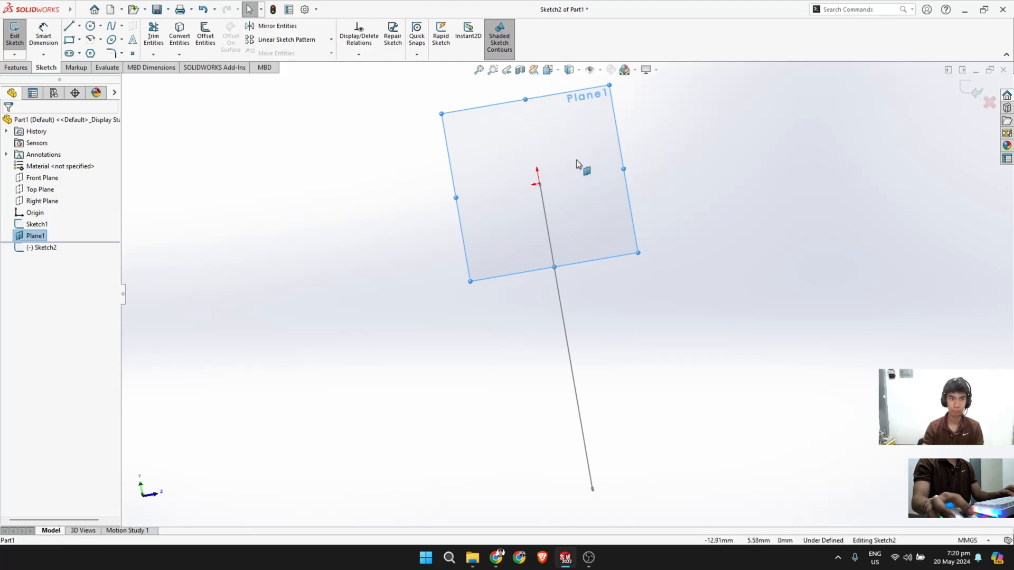
{"action": "scroll", "coordinate": [660, 230], "scroll_direction": "down", "scroll_amount": 2}
{"action": "scroll", "coordinate": [657, 219], "scroll_direction": "down", "scroll_amount": 2}
{"action": "mouse_move", "coordinate": [613, 150]}
{"action": "middle_mouse_down"}
{"action": "mouse_move", "coordinate": [611, 197]}
{"action": "mouse_move", "coordinate": [608, 182]}
{"action": "middle_mouse_up"}
{"action": "left_click", "coordinate": [553, 70]}
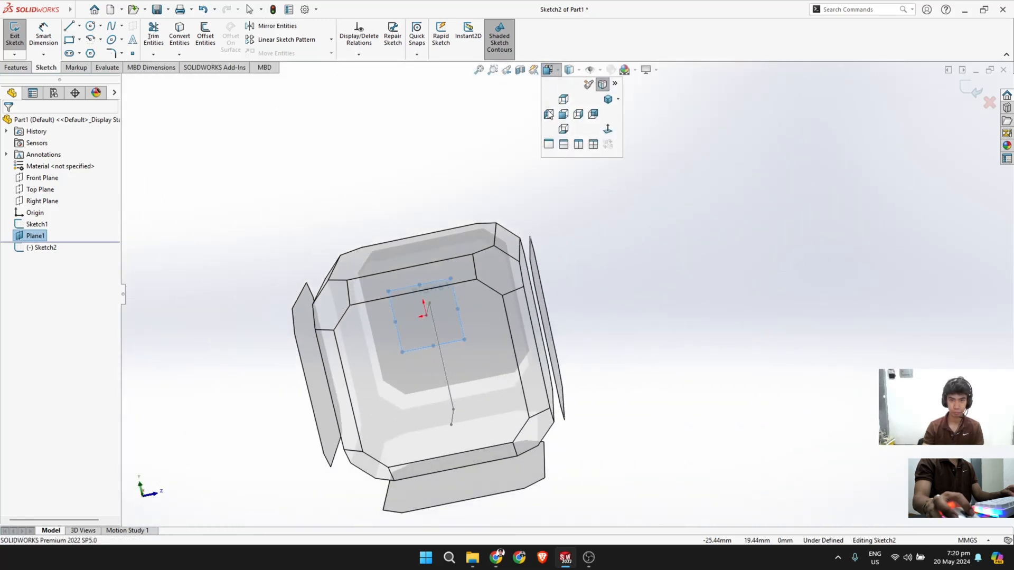
{"action": "left_click", "coordinate": [470, 343]}
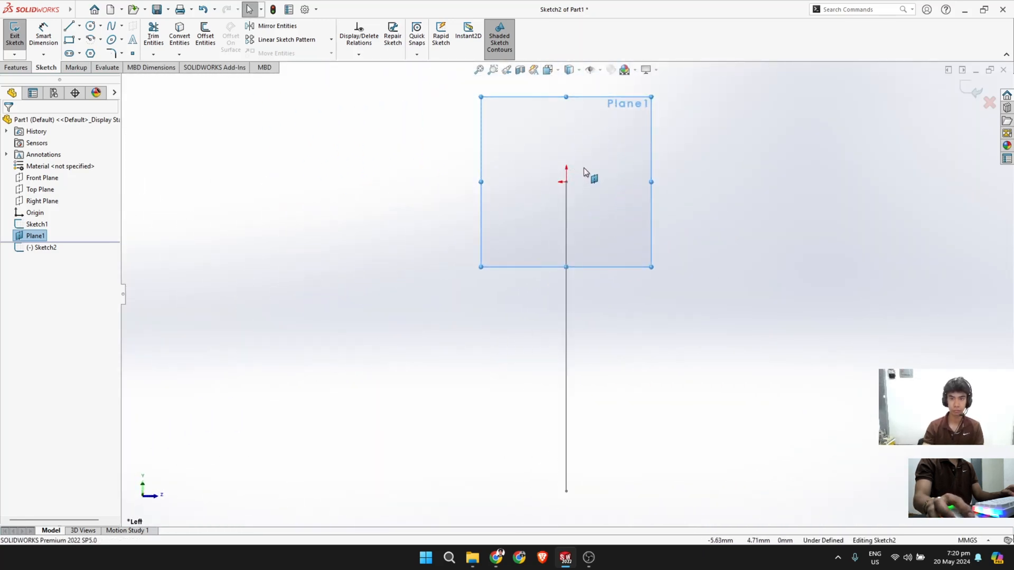
{"action": "scroll", "coordinate": [584, 174], "scroll_direction": "down", "scroll_amount": 2}
{"action": "scroll", "coordinate": [573, 212], "scroll_direction": "up", "scroll_amount": 2}
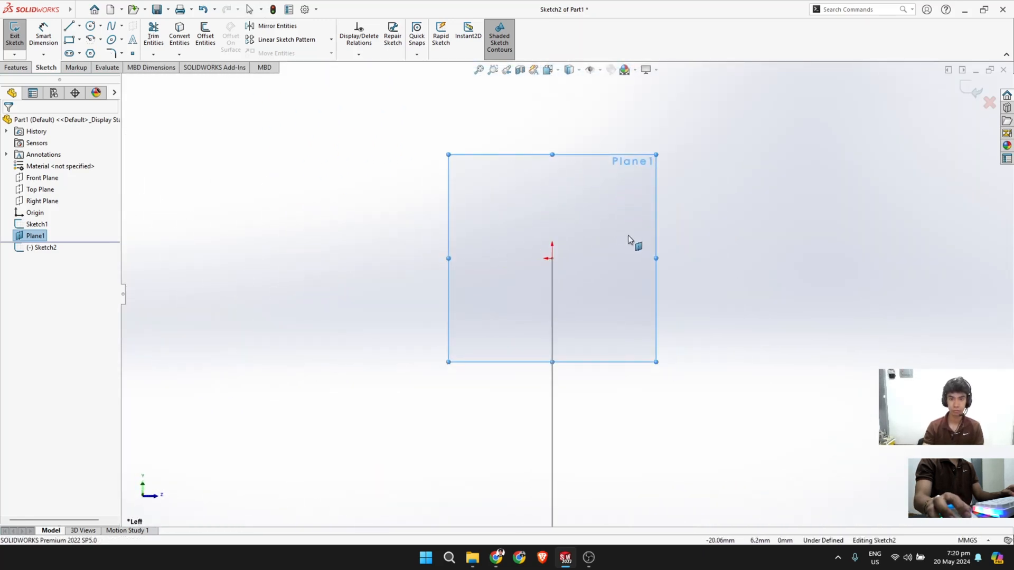
{"action": "mouse_move", "coordinate": [634, 243]}
{"action": "middle_mouse_down"}
{"action": "mouse_move", "coordinate": [603, 238]}
{"action": "mouse_move", "coordinate": [618, 237]}
{"action": "middle_mouse_up"}
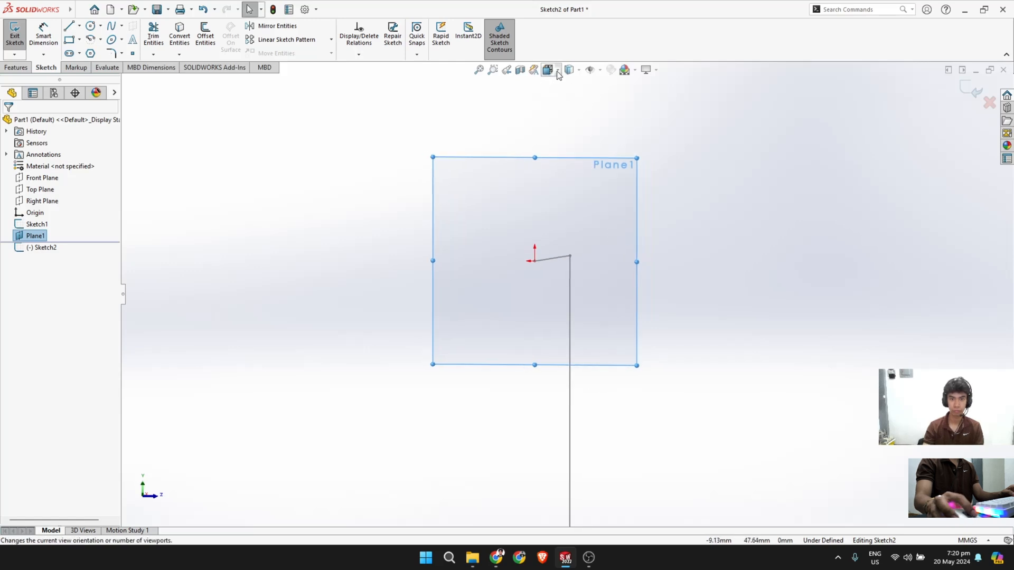
{"action": "left_click", "coordinate": [558, 74]}
{"action": "left_click", "coordinate": [457, 318]}
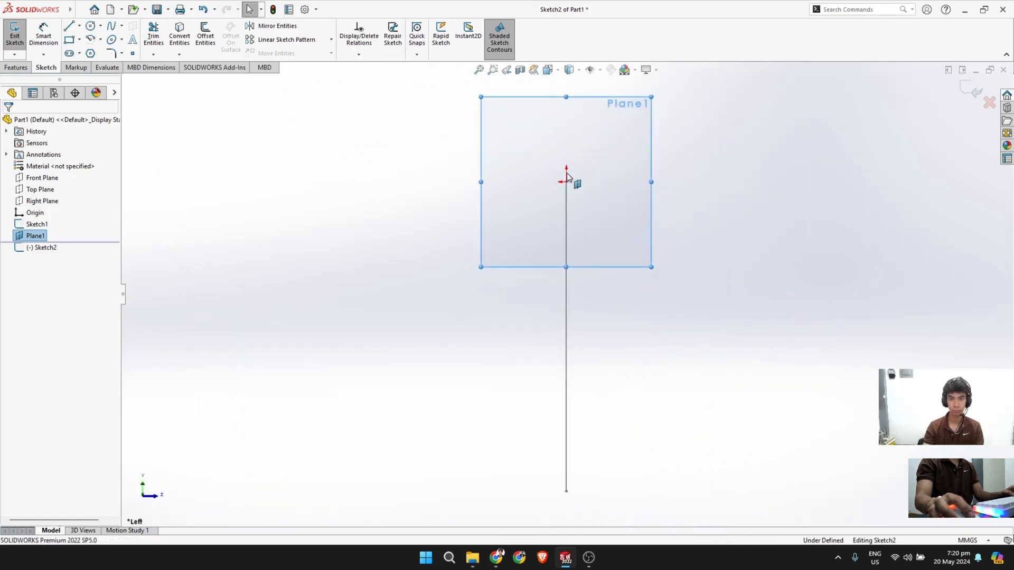
Step: Sketch a center rectangle about 17.4 mm wide and 18.6 mm high, centred on the endpoint of the C profile's top line
{"action": "scroll", "coordinate": [566, 176], "scroll_direction": "down", "scroll_amount": 3}
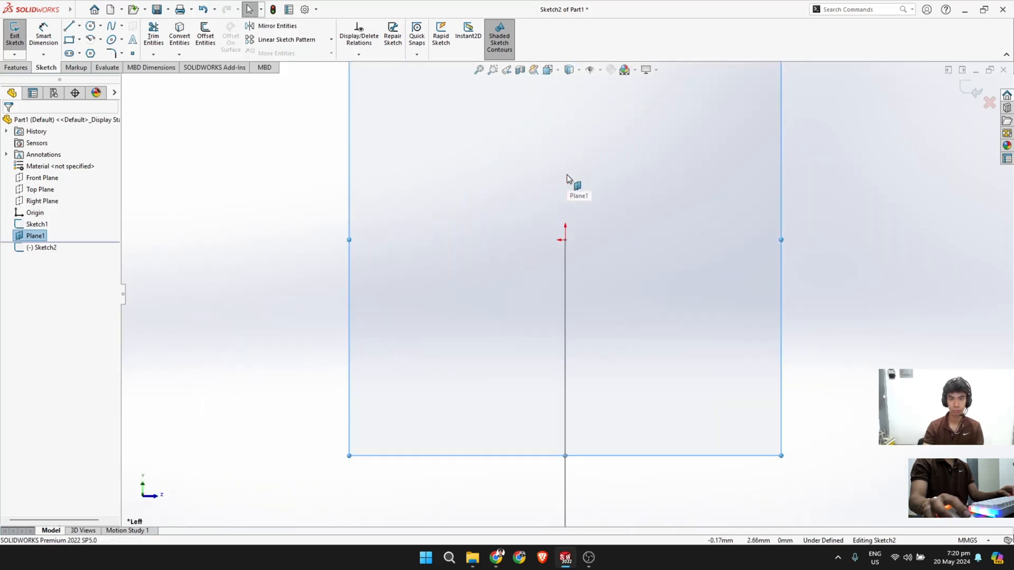
{"action": "left_click", "coordinate": [72, 43]}
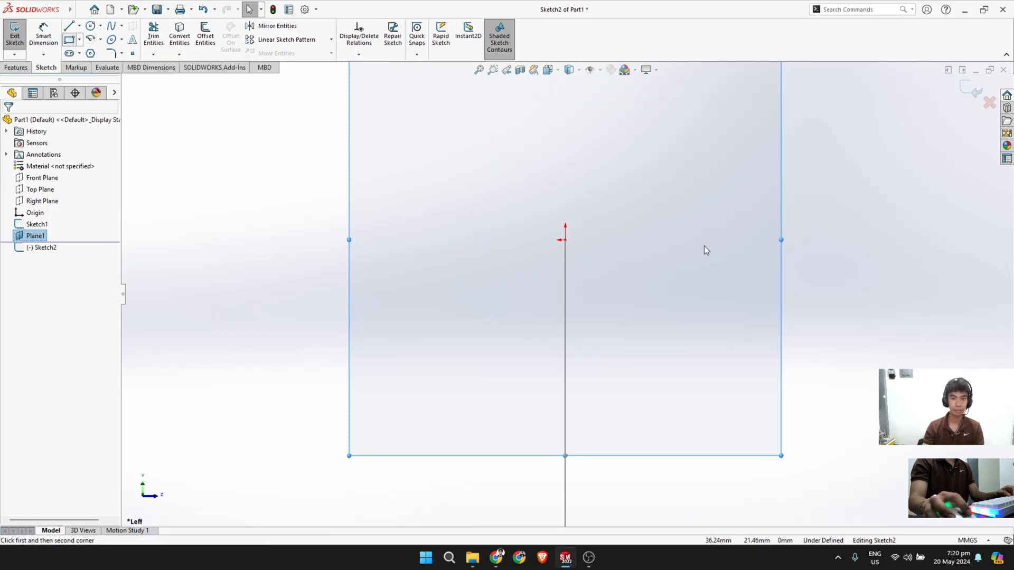
{"action": "left_click", "coordinate": [79, 39]}
{"action": "left_click", "coordinate": [98, 67]}
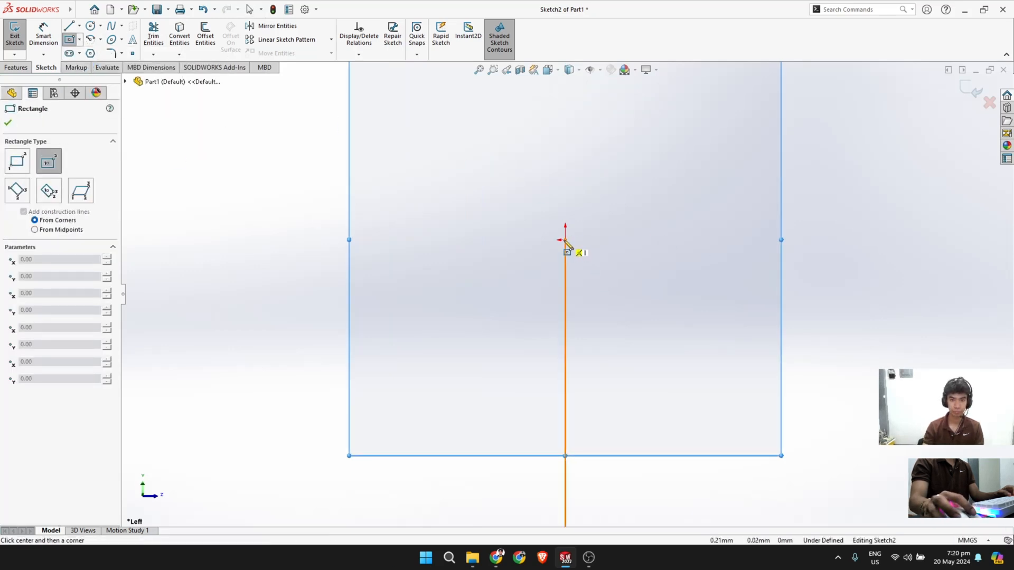
{"action": "left_click", "coordinate": [565, 239]}
{"action": "left_click", "coordinate": [496, 166]}
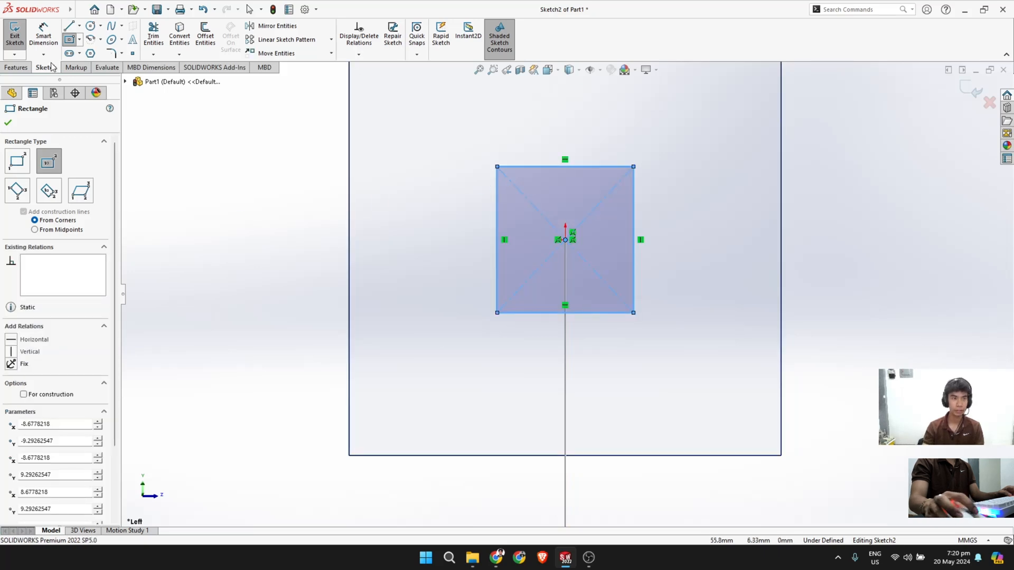
Step: Check the C-CLAMP_1STDRAWING reference and dimension the rectangle's top edge to 19 mm
{"action": "left_click", "coordinate": [16, 67]}
{"action": "left_click", "coordinate": [46, 67]}
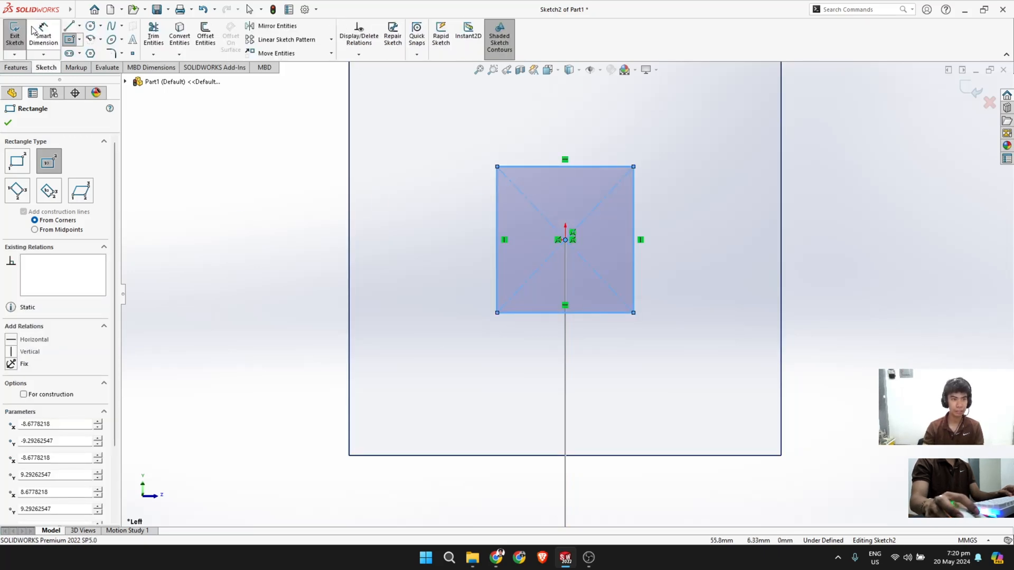
{"action": "left_click", "coordinate": [36, 31]}
{"action": "left_click", "coordinate": [579, 167]}
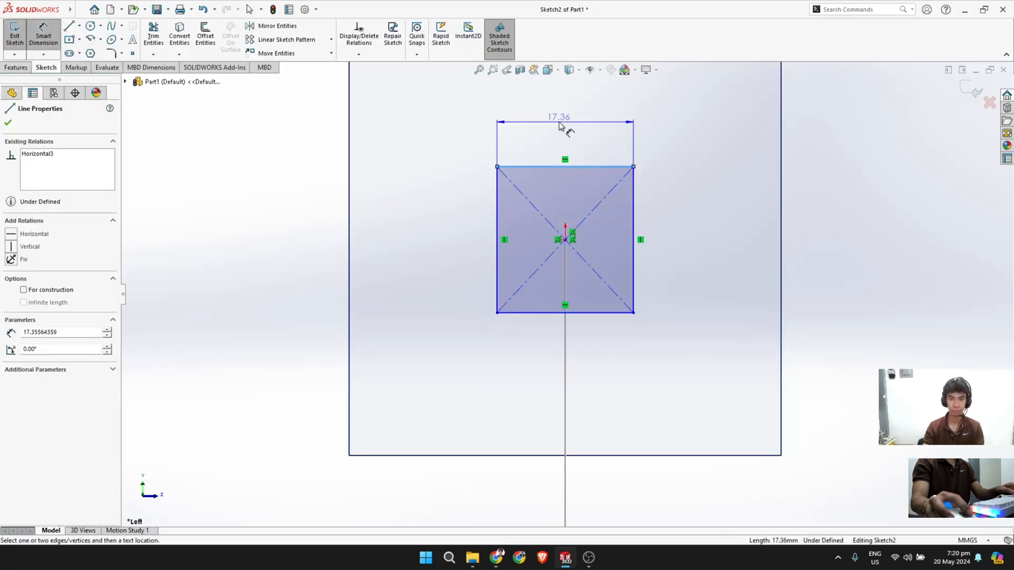
{"action": "left_click", "coordinate": [568, 119]}
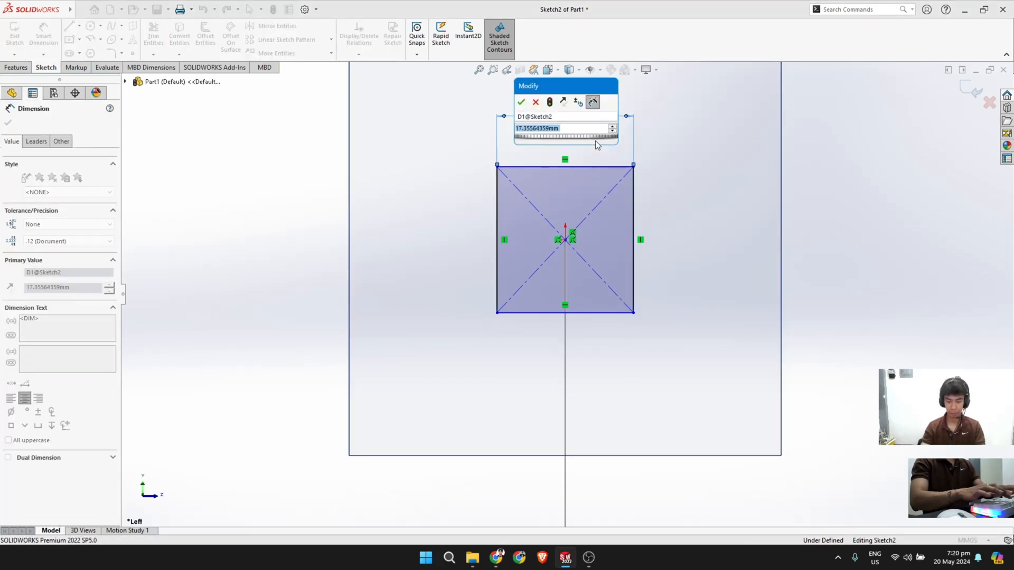
{"action": "type", "text": "50"}
{"action": "mouse_move", "coordinate": [595, 144]}
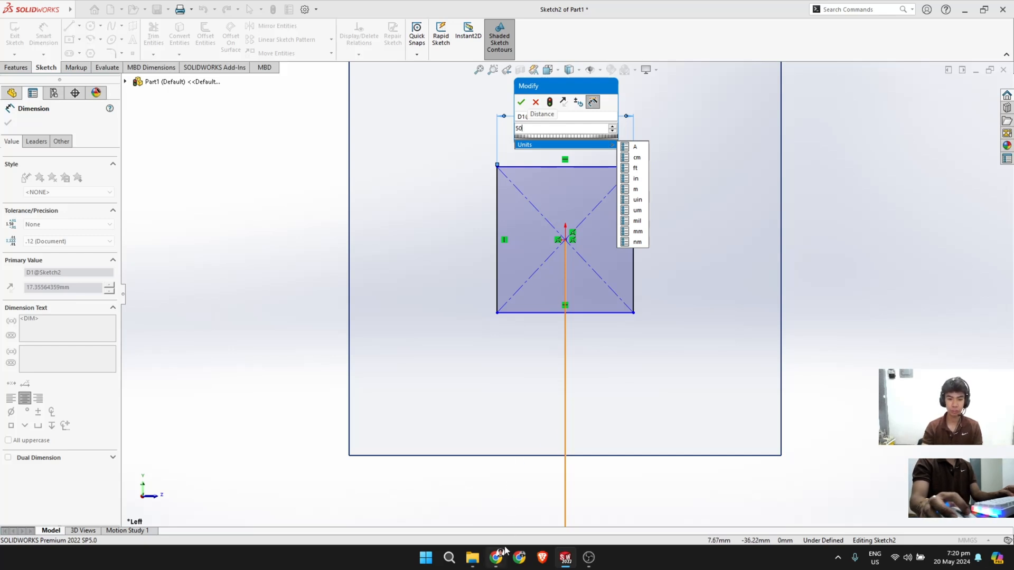
{"action": "left_click", "coordinate": [503, 555]}
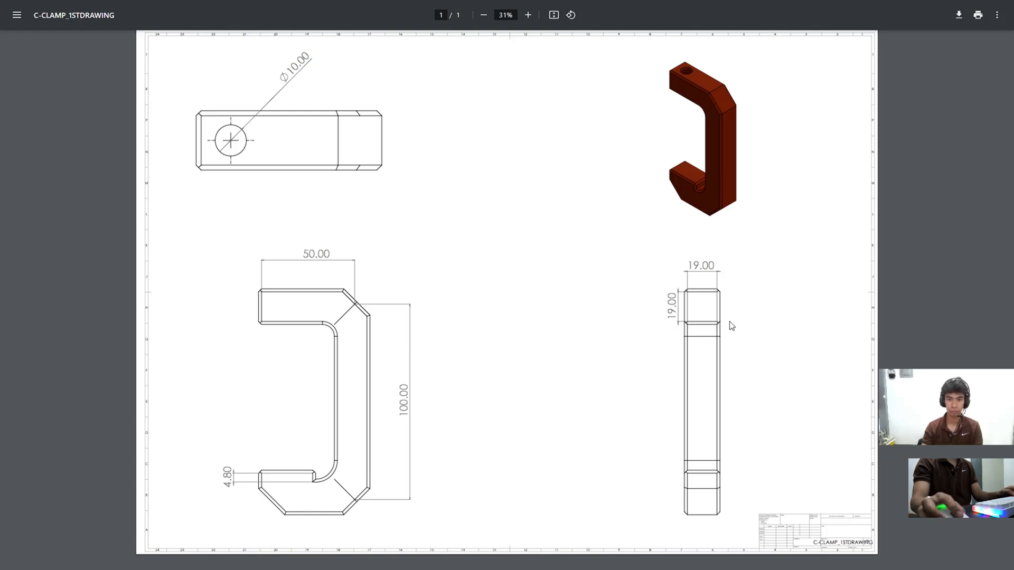
{"action": "key", "text": "alt+Tab"}
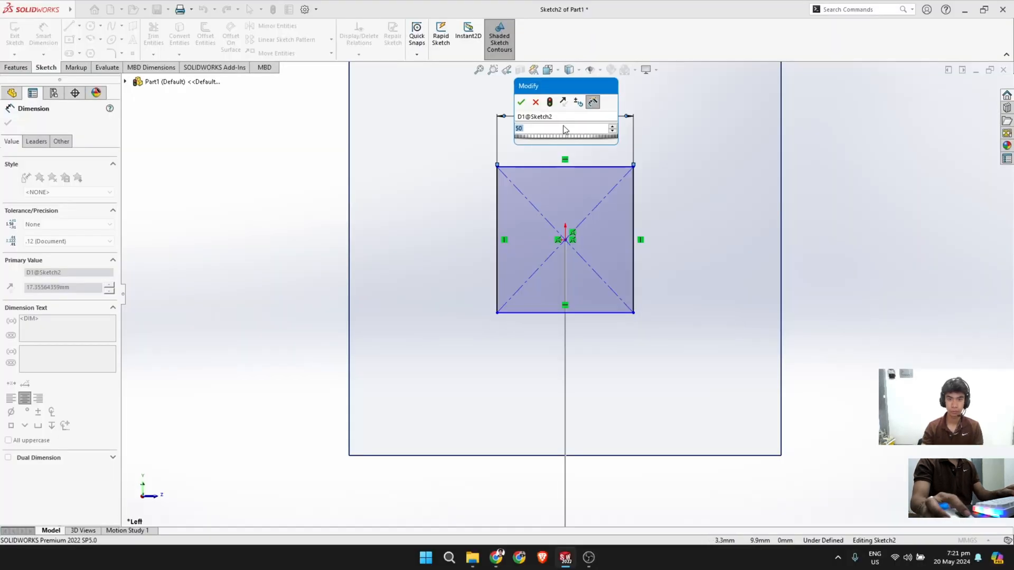
{"action": "type", "text": "19"}
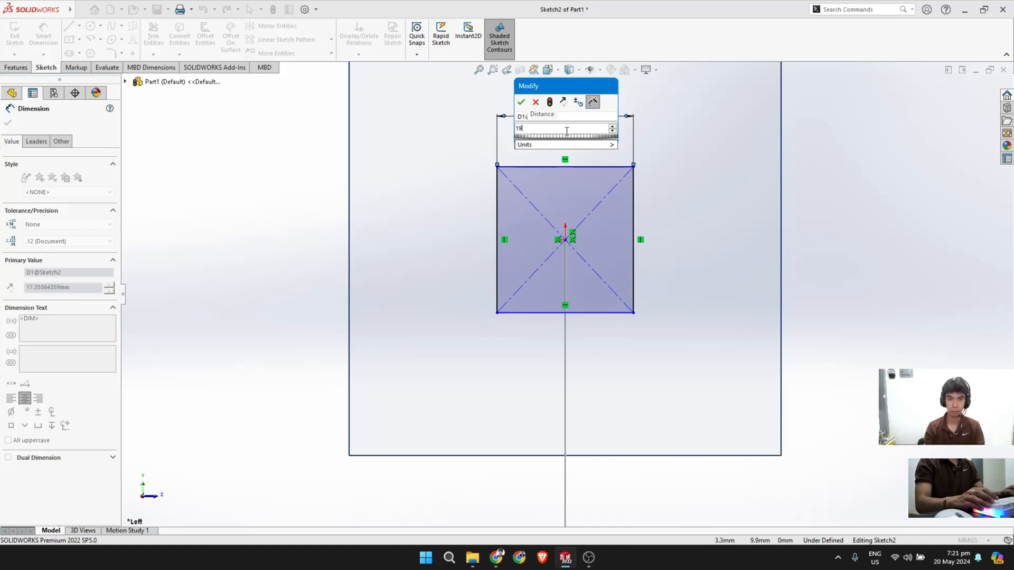
{"action": "key", "text": "alt+Tab"}
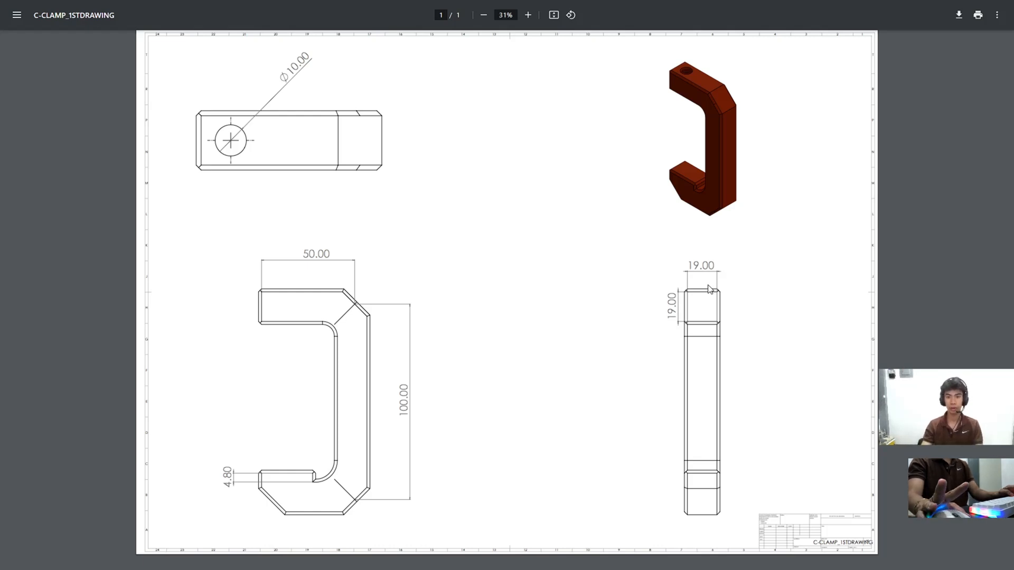
{"action": "key", "text": "alt+Tab"}
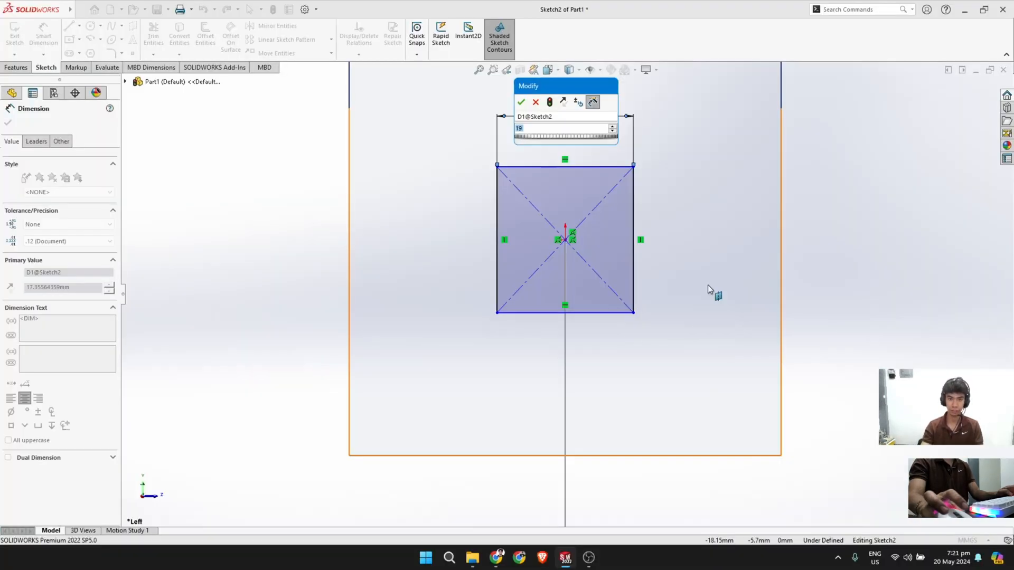
{"action": "key", "text": "Return"}
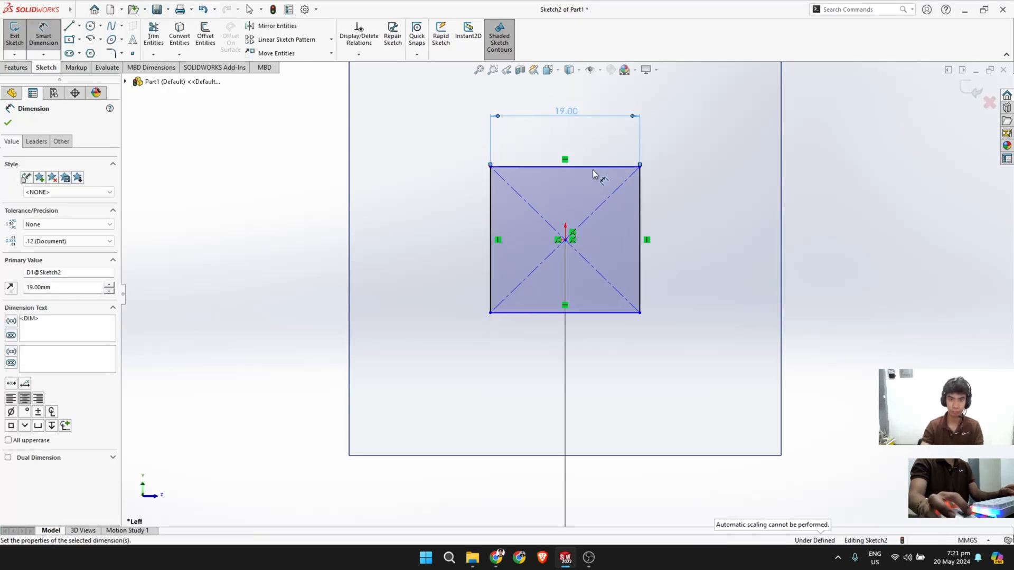
Step: Dimension the rectangle's vertical side to 19 mm
{"action": "left_click", "coordinate": [491, 232]}
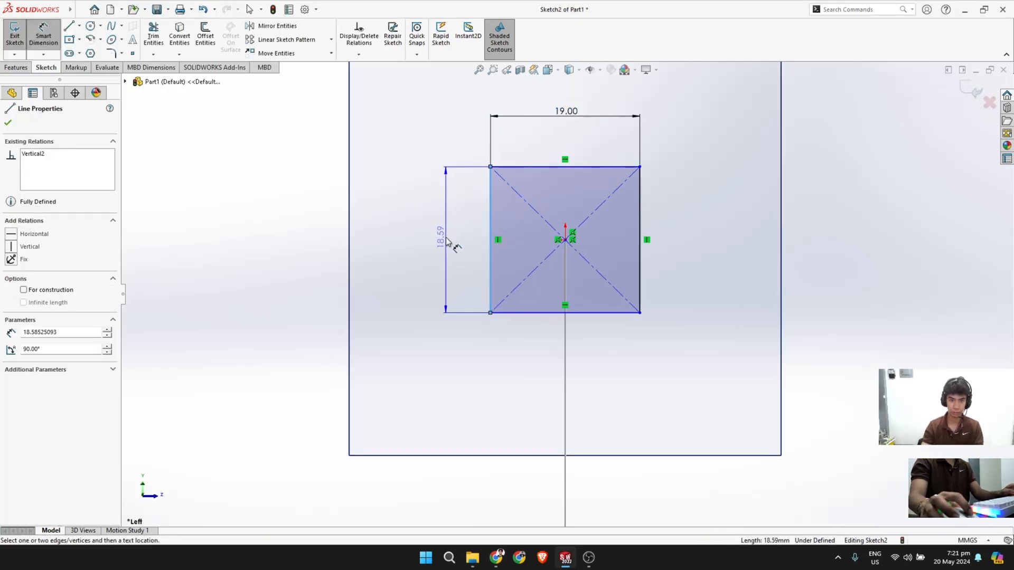
{"action": "left_click", "coordinate": [447, 241]}
{"action": "type", "text": "19"}
{"action": "key", "text": "Return"}
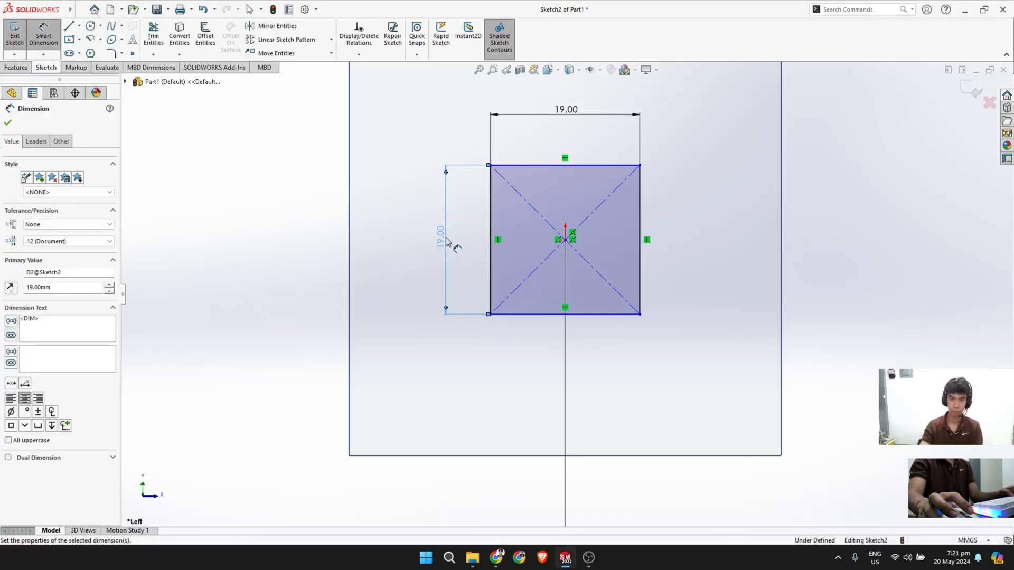
{"action": "left_click", "coordinate": [8, 123]}
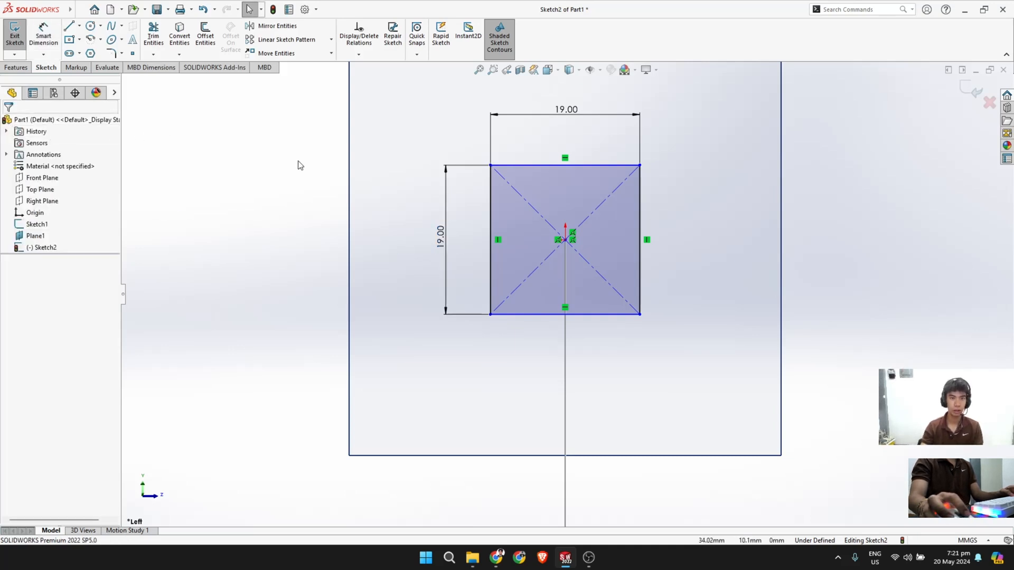
Step: Sweep the square Sketch2 profile along the C-shaped Sketch1 path to create the clamp's solid body
{"action": "left_click", "coordinate": [16, 68]}
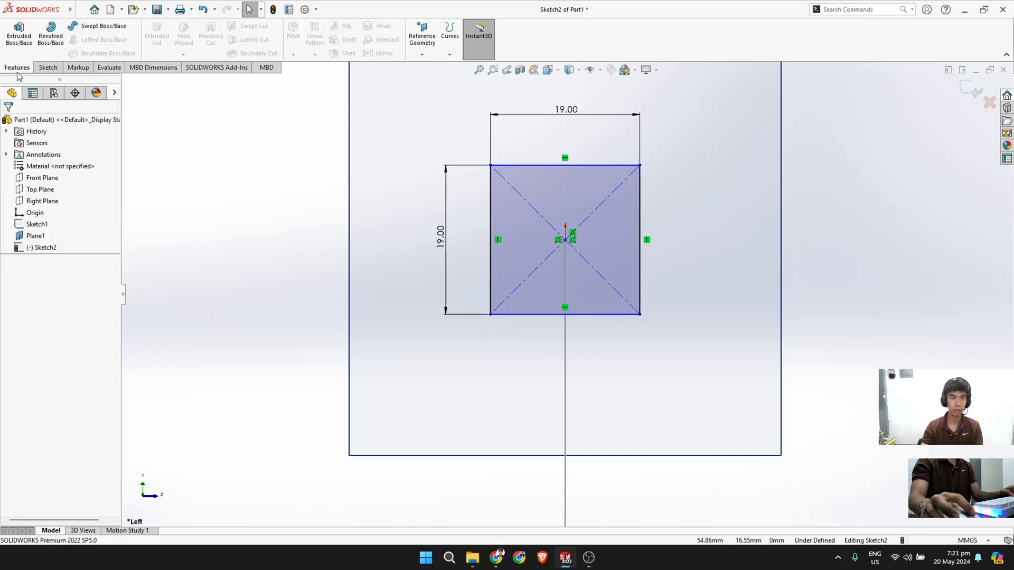
{"action": "left_click", "coordinate": [115, 27]}
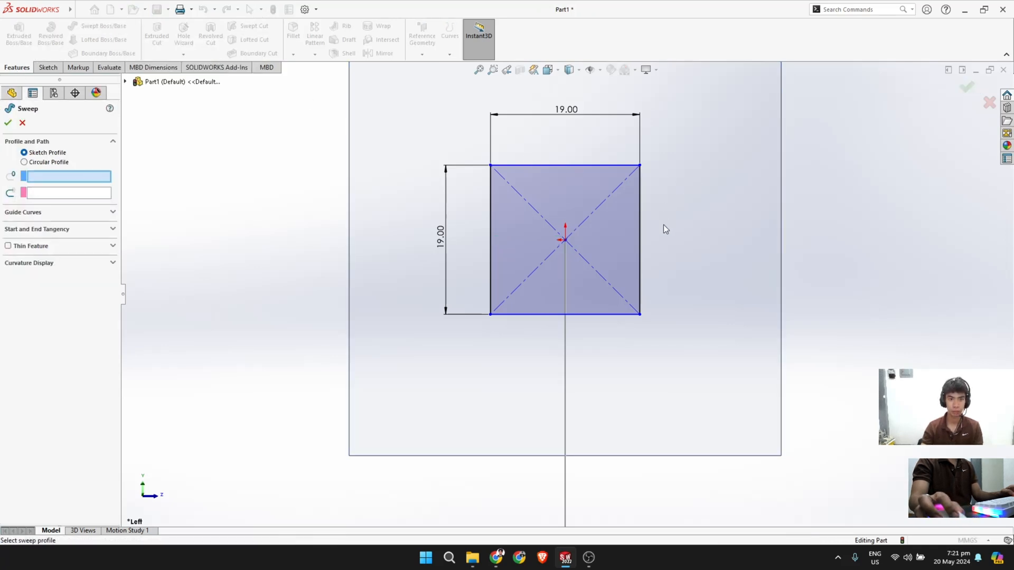
{"action": "middle_click_drag", "start_coordinate": [659, 231], "coordinate": [581, 235]}
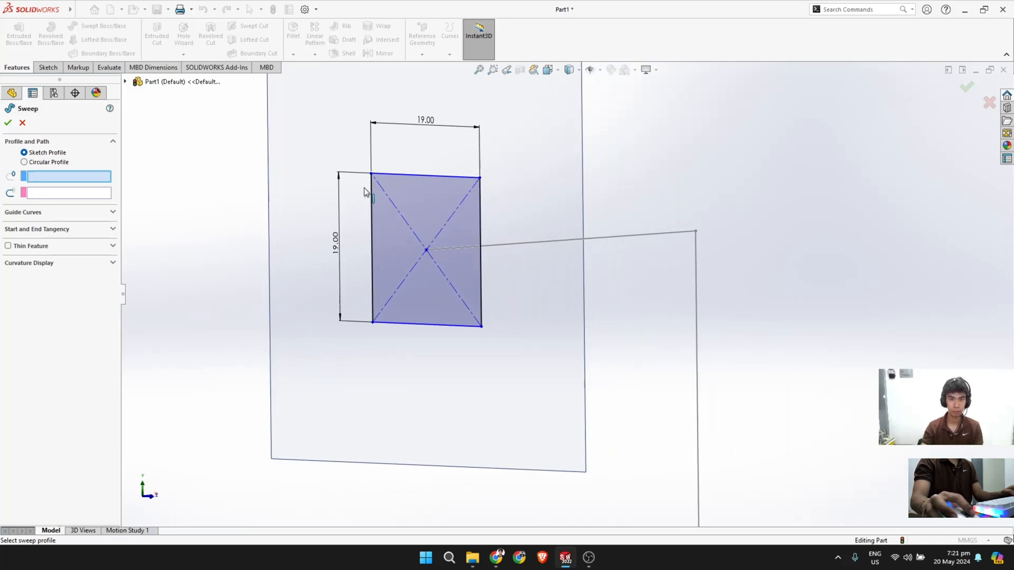
{"action": "left_click", "coordinate": [126, 82]}
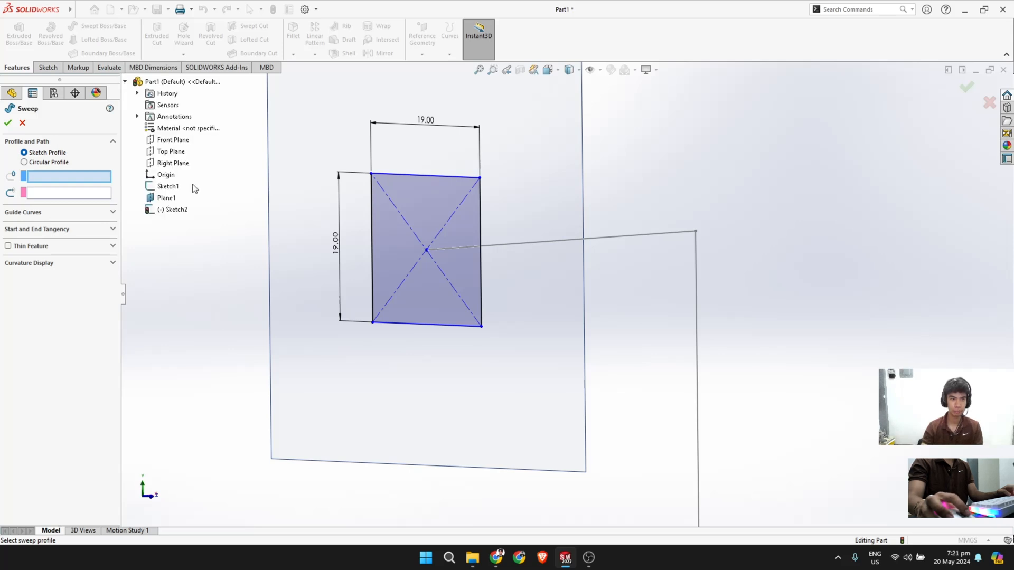
{"action": "left_click", "coordinate": [174, 210]}
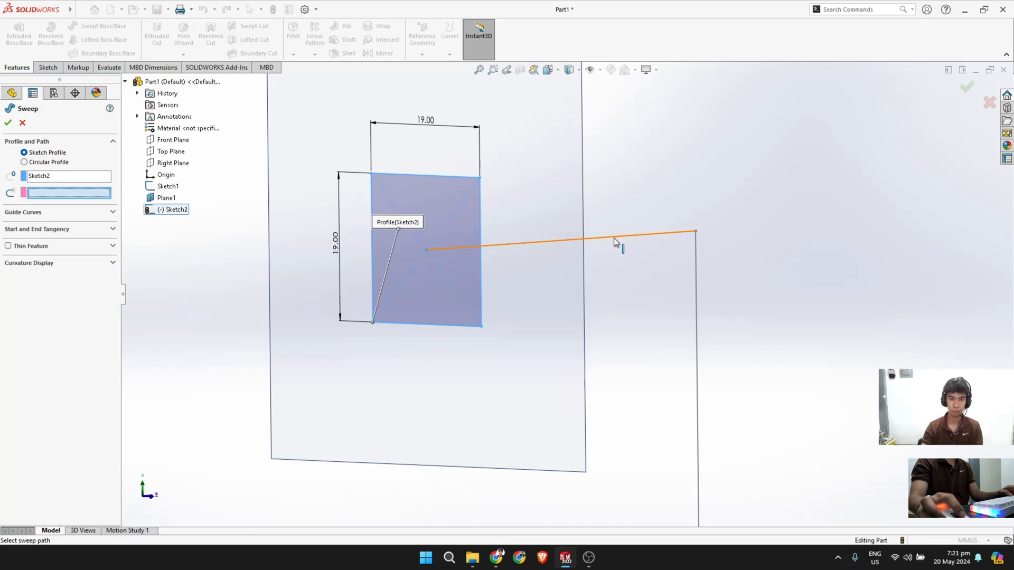
{"action": "left_click", "coordinate": [168, 187]}
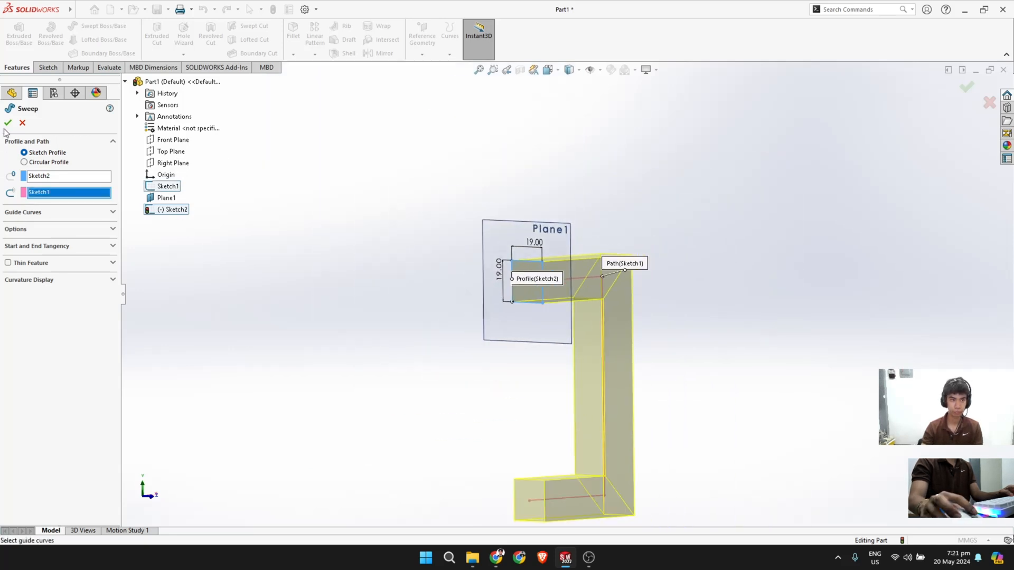
{"action": "key", "text": "Return"}
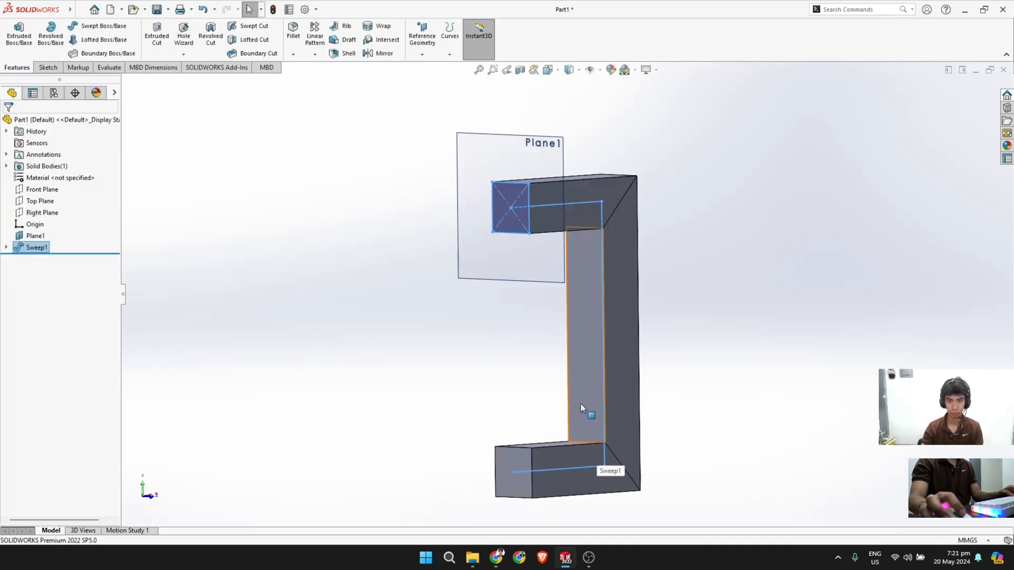
{"action": "left_click", "coordinate": [509, 347]}
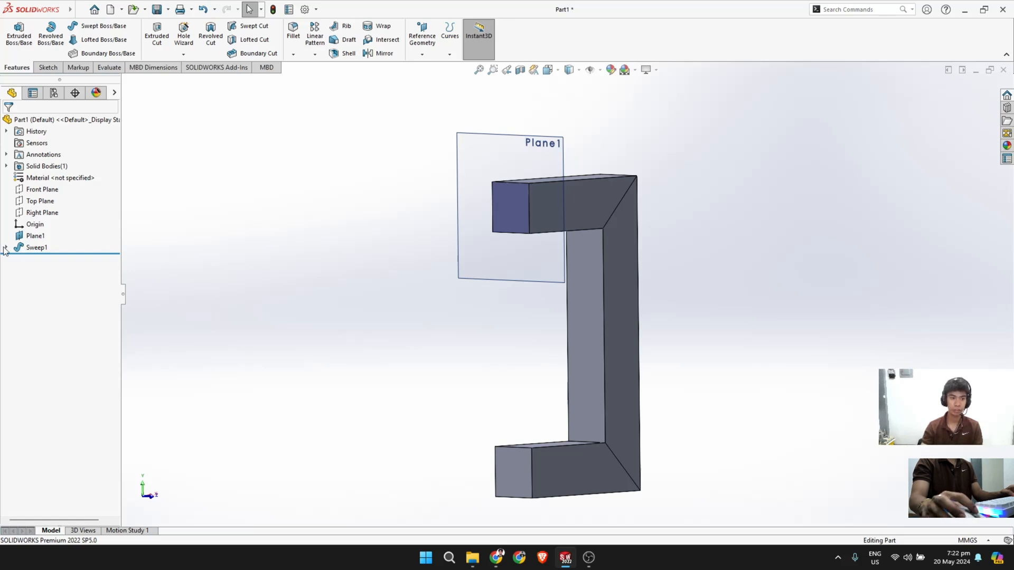
Step: Hide the reference plane Plane1
{"action": "left_click", "coordinate": [33, 235]}
{"action": "right_click", "coordinate": [33, 236]}
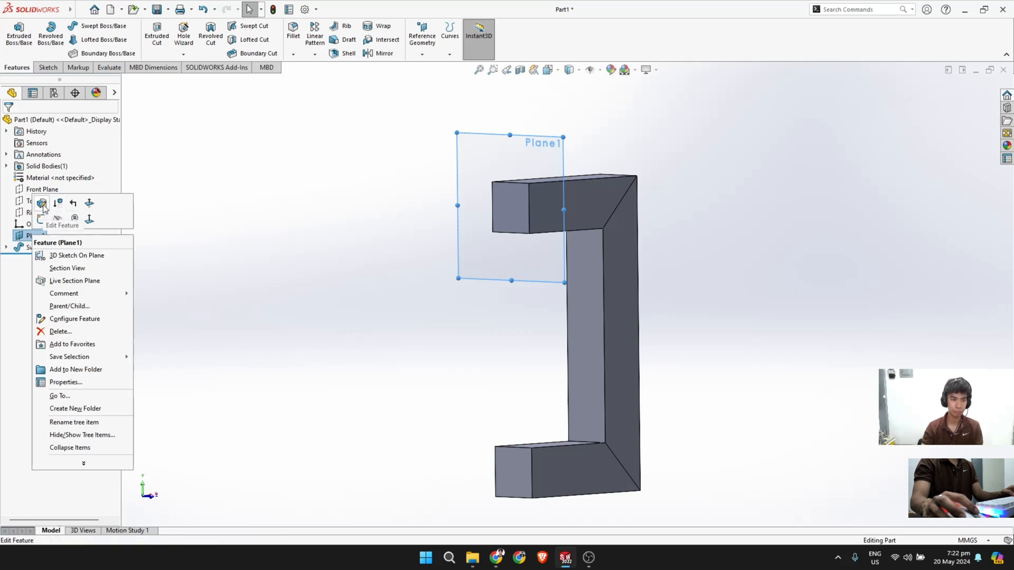
{"action": "left_click", "coordinate": [204, 254]}
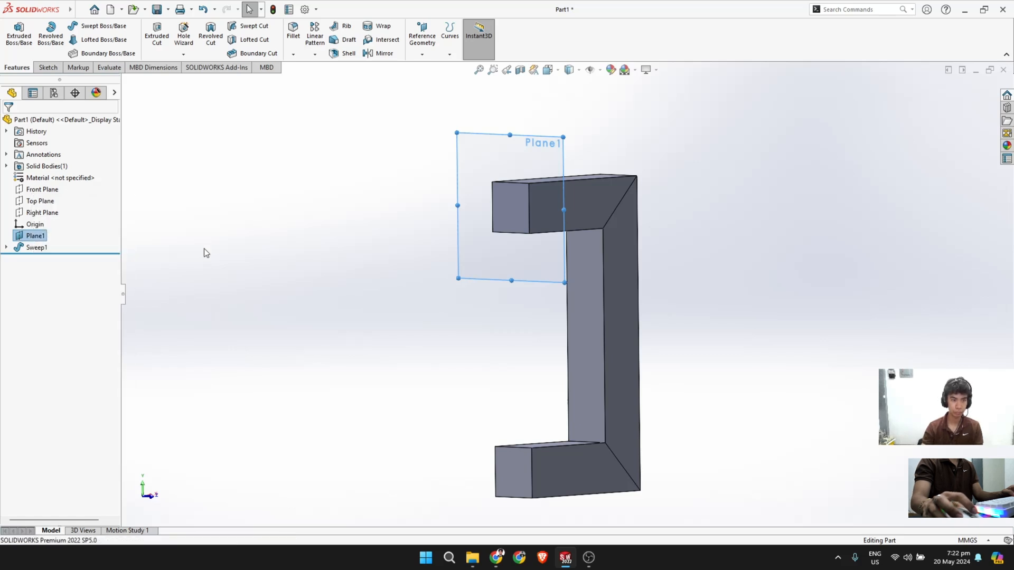
{"action": "right_click", "coordinate": [36, 234]}
{"action": "left_click", "coordinate": [66, 229]}
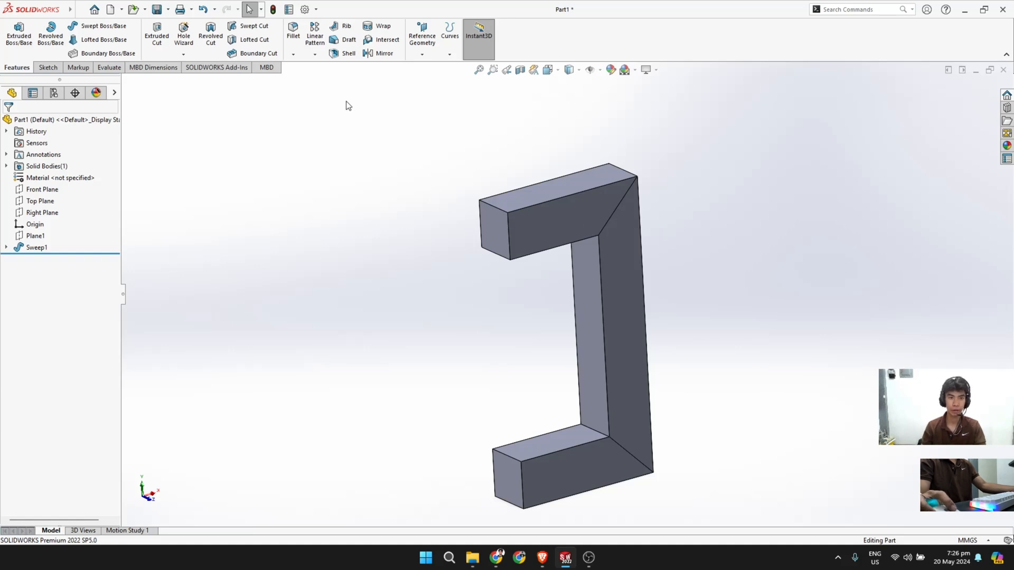
{"action": "left_click", "coordinate": [293, 54]}
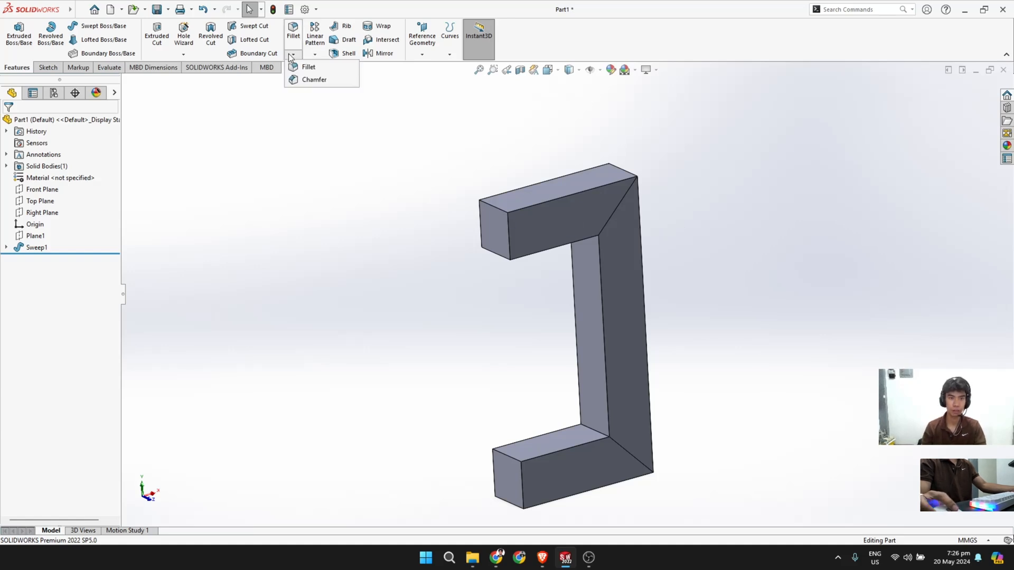
{"action": "left_click", "coordinate": [309, 80]}
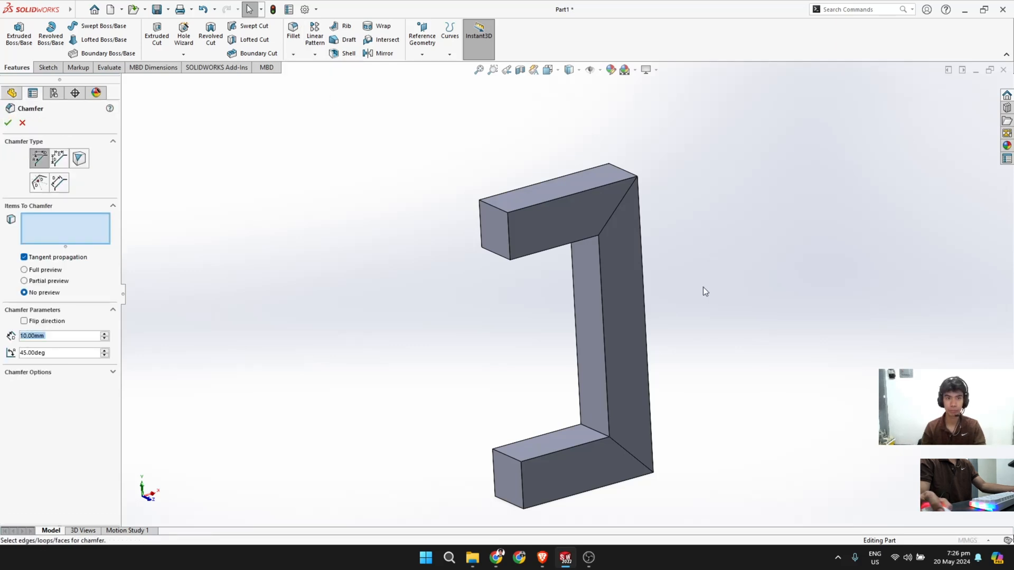
{"action": "middle_click_drag", "start_coordinate": [707, 302], "coordinate": [611, 257]}
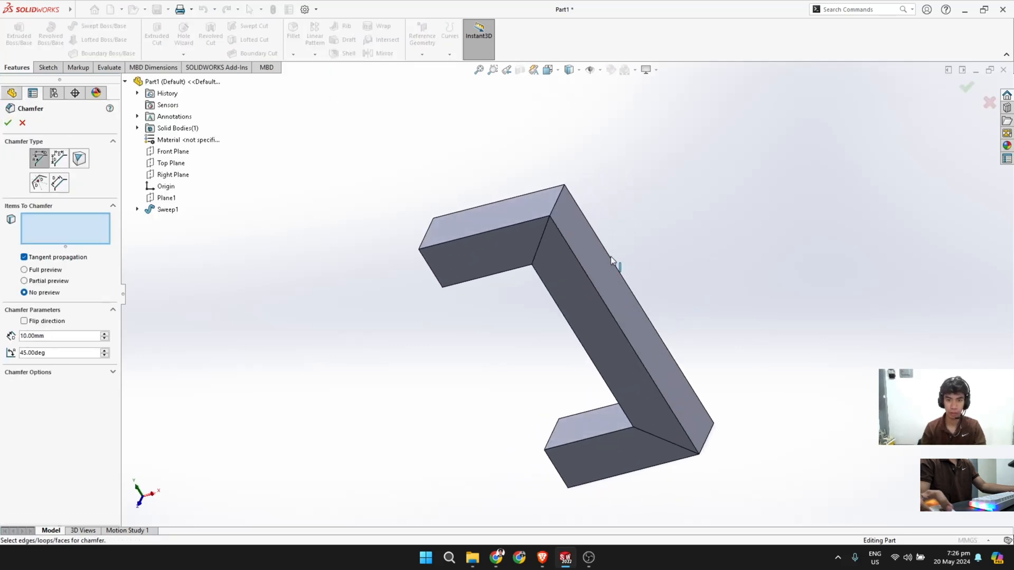
{"action": "left_click", "coordinate": [554, 203]}
{"action": "middle_click_drag", "start_coordinate": [727, 362], "coordinate": [727, 350]}
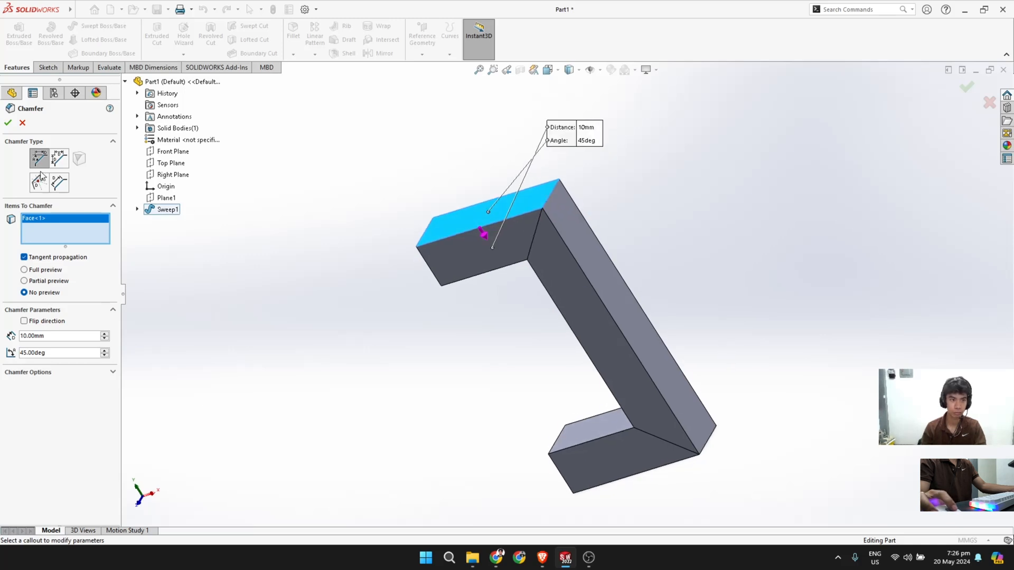
{"action": "left_click", "coordinate": [23, 122]}
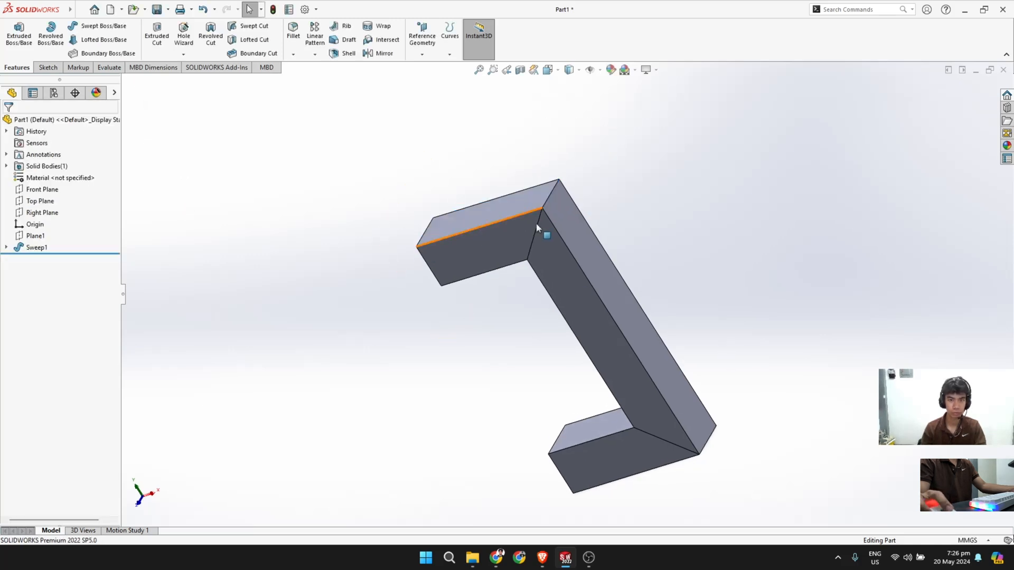
Step: Start an angle-distance chamfer and select the outer edges at both corners of the C body
{"action": "left_click", "coordinate": [294, 54]}
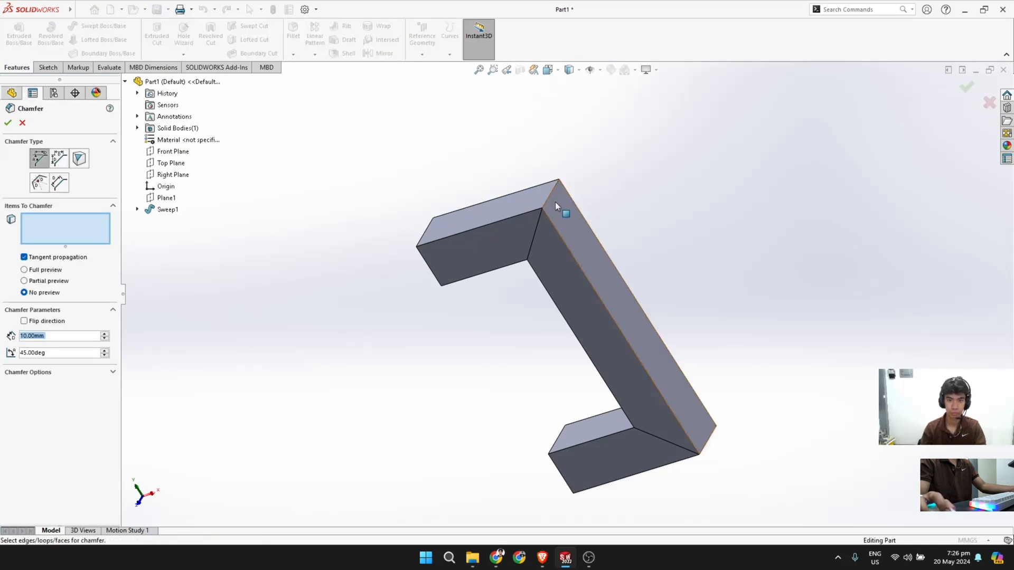
{"action": "scroll", "coordinate": [553, 221], "scroll_direction": "down", "scroll_amount": 5}
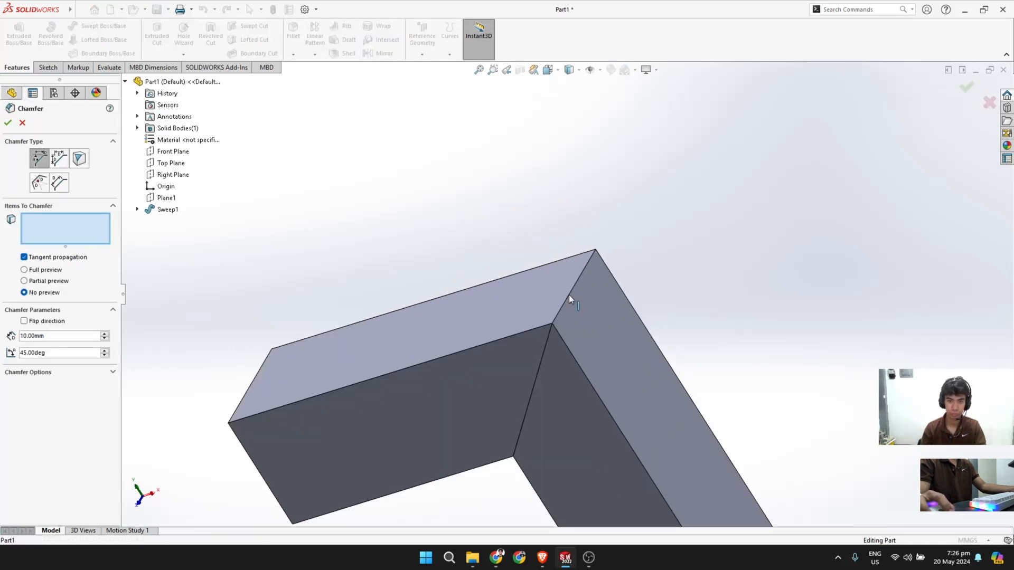
{"action": "left_click", "coordinate": [570, 298]}
{"action": "middle_click_drag", "start_coordinate": [570, 298], "coordinate": [611, 403]}
{"action": "scroll", "coordinate": [610, 401], "scroll_direction": "up", "scroll_amount": 4}
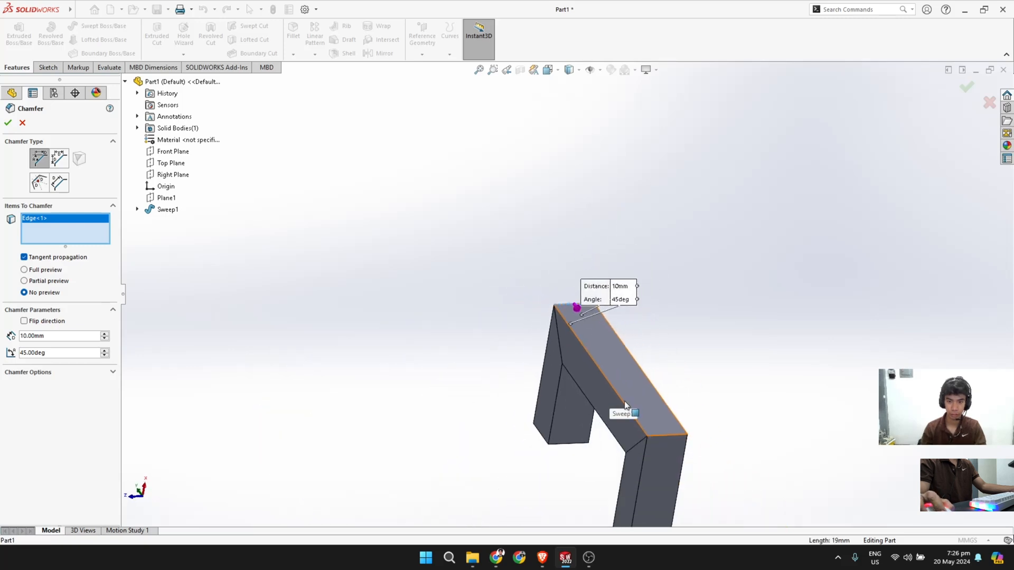
{"action": "scroll", "coordinate": [652, 421], "scroll_direction": "down", "scroll_amount": 5}
{"action": "left_click", "coordinate": [658, 416]}
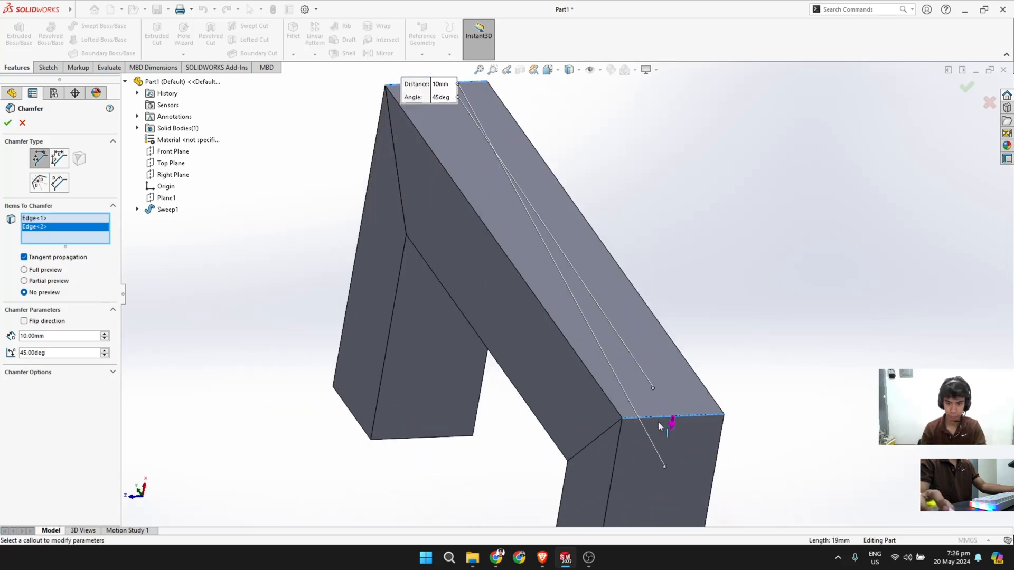
Step: Add the outer end edge of the lower arm to the selection and apply the chamfer with a 14 mm distance
{"action": "scroll", "coordinate": [666, 424], "scroll_direction": "up", "scroll_amount": 5}
{"action": "middle_click_drag", "start_coordinate": [607, 489], "coordinate": [703, 285]}
{"action": "scroll", "coordinate": [634, 414], "scroll_direction": "down", "scroll_amount": 8}
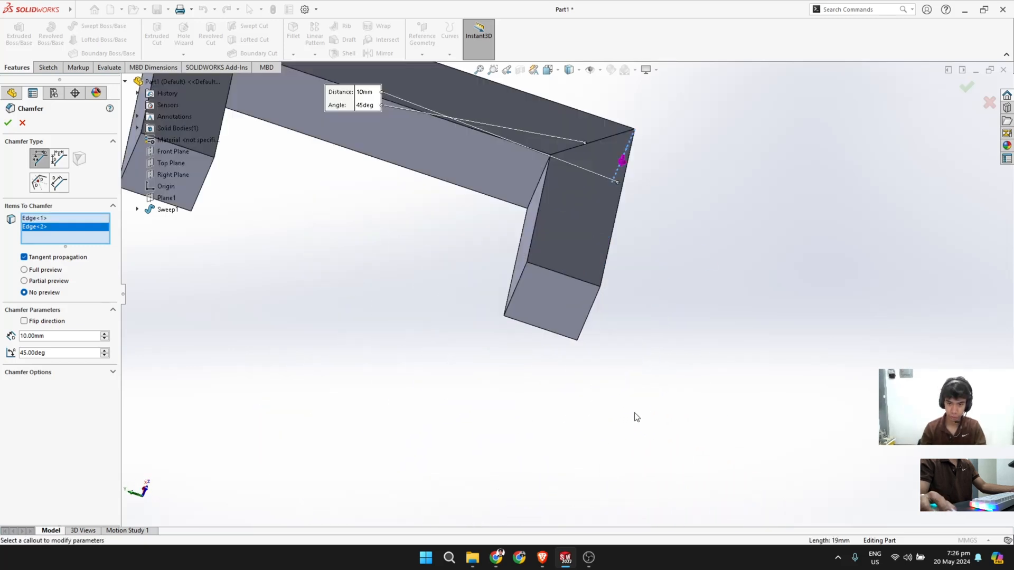
{"action": "left_click", "coordinate": [544, 222]}
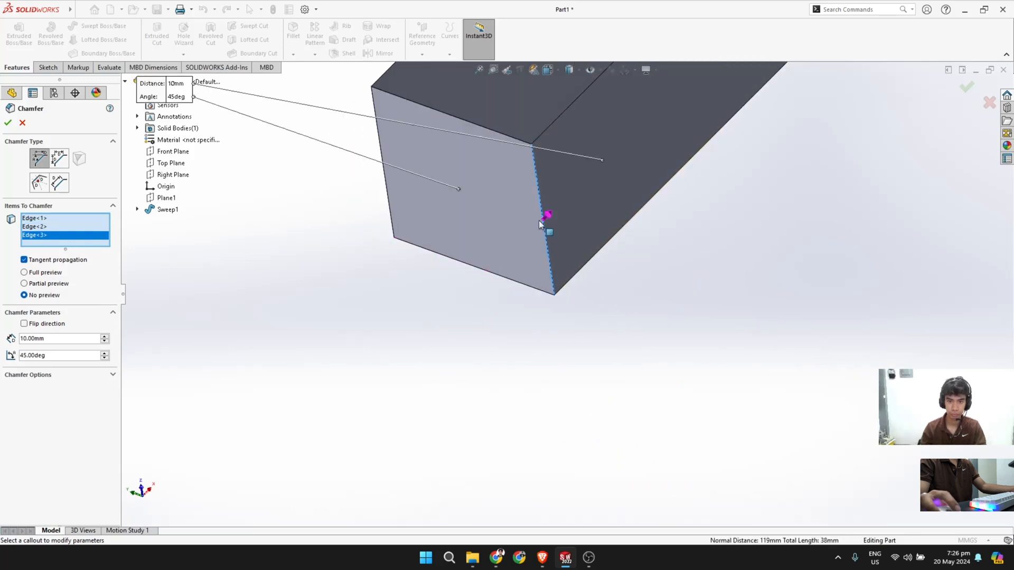
{"action": "double_click", "coordinate": [63, 341]}
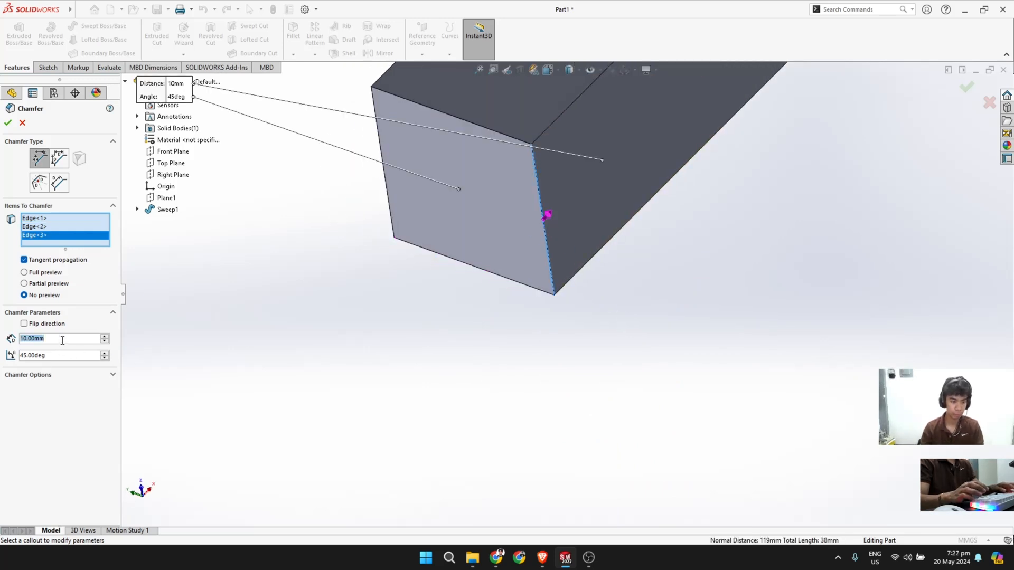
{"action": "type", "text": "14"}
{"action": "scroll", "coordinate": [274, 304], "scroll_direction": "up", "scroll_amount": 5}
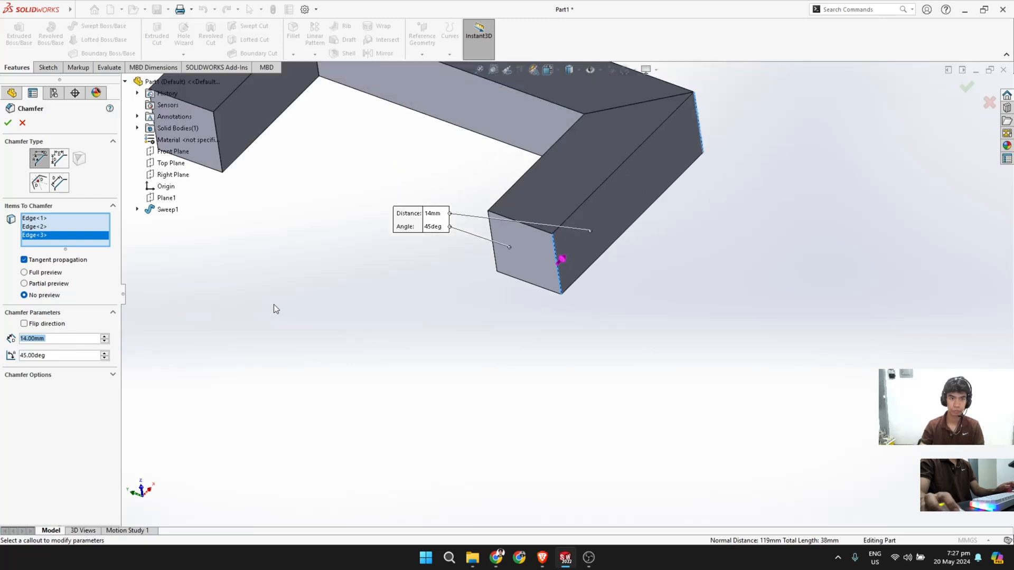
{"action": "left_click", "coordinate": [8, 122]}
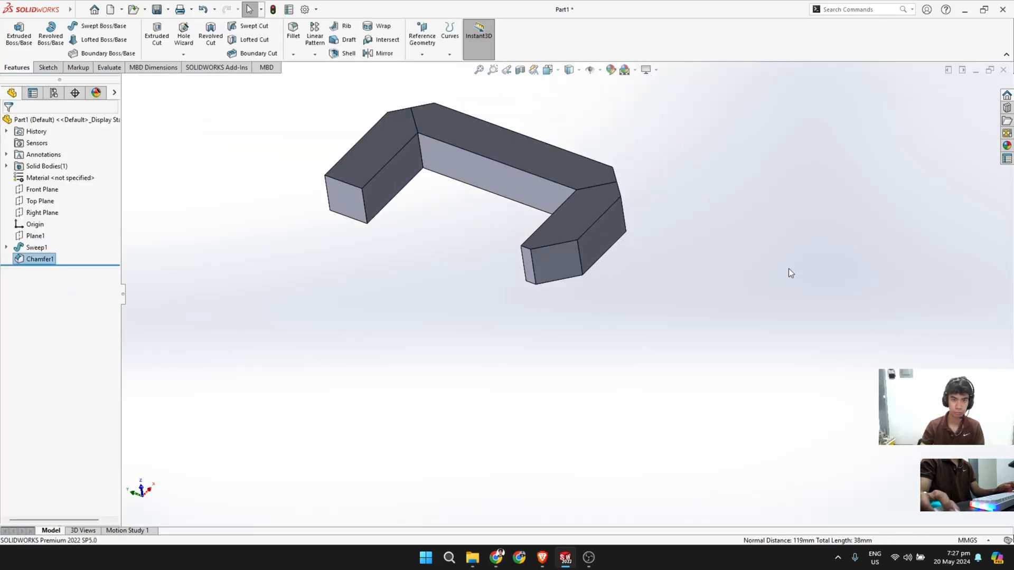
Step: Start a constant-size fillet and select the inner corner edge between the upper arm and the spine
{"action": "middle_click_drag", "start_coordinate": [790, 271], "coordinate": [641, 135]}
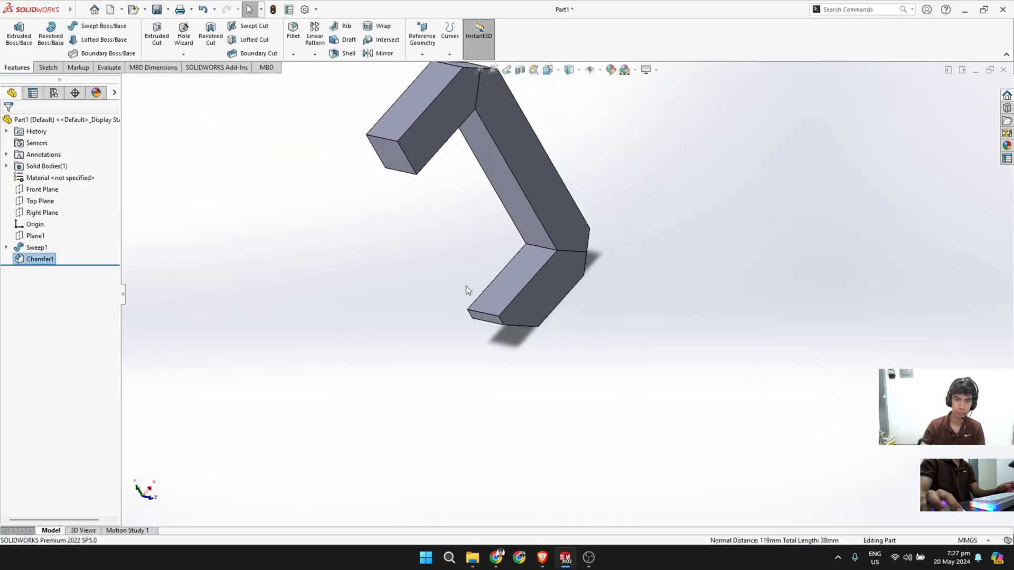
{"action": "middle_click_drag", "start_coordinate": [467, 290], "coordinate": [414, 252]}
{"action": "scroll", "coordinate": [628, 216], "scroll_direction": "up", "scroll_amount": 3}
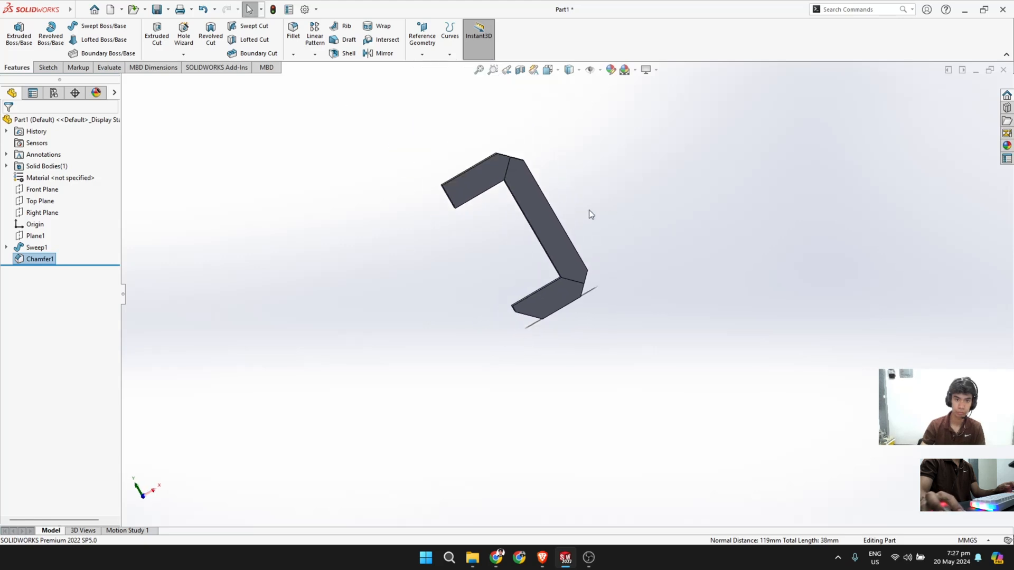
{"action": "scroll", "coordinate": [508, 199], "scroll_direction": "down", "scroll_amount": 3}
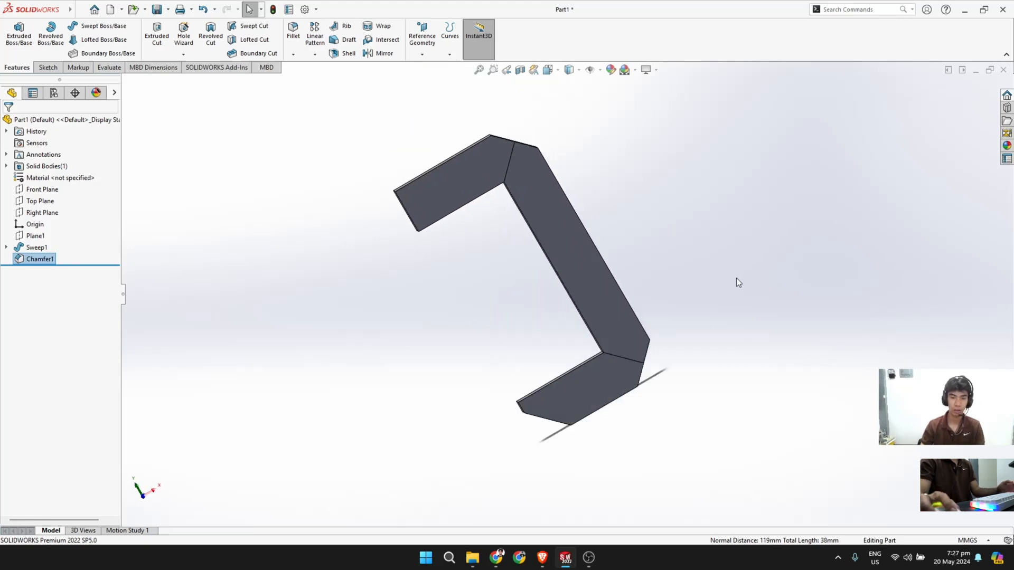
{"action": "middle_click_drag", "start_coordinate": [648, 252], "coordinate": [686, 249]}
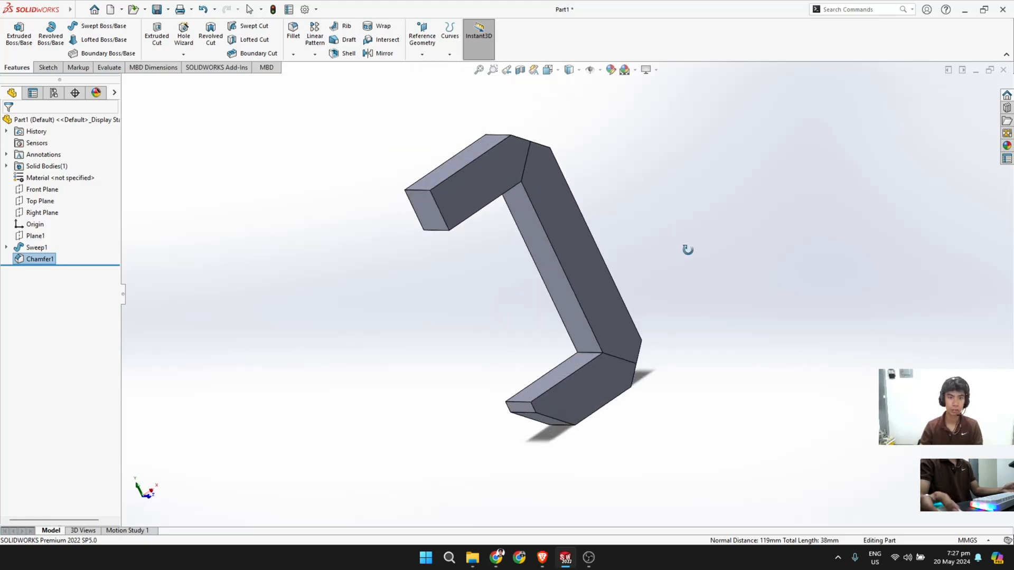
{"action": "left_click", "coordinate": [293, 55]}
{"action": "left_click", "coordinate": [303, 67]}
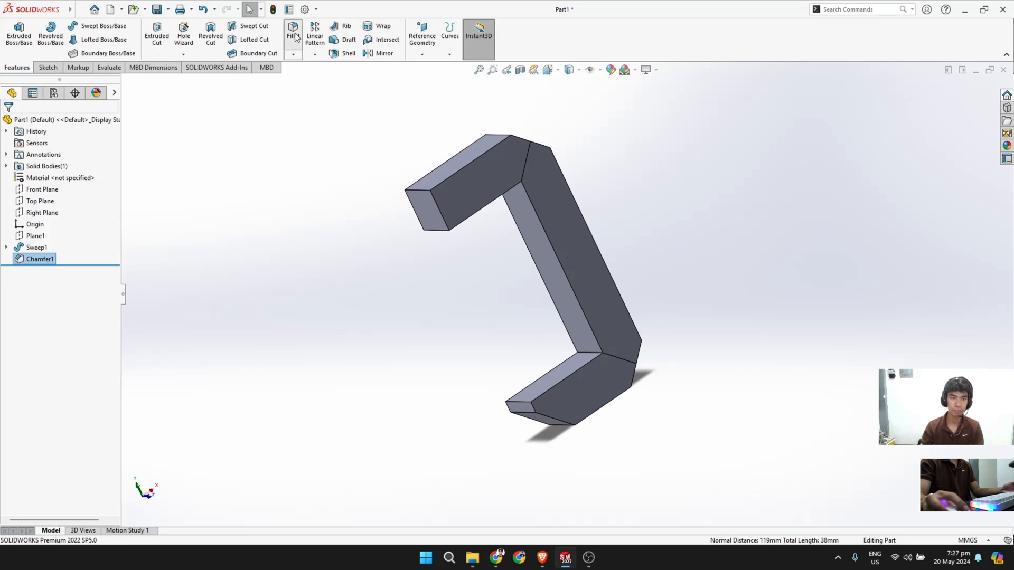
{"action": "scroll", "coordinate": [485, 183], "scroll_direction": "down", "scroll_amount": 4}
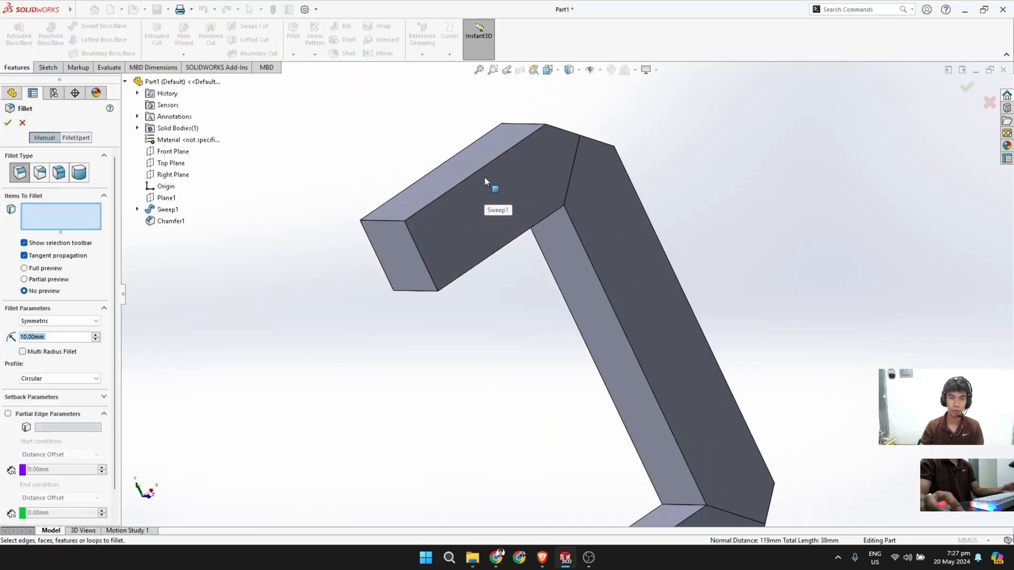
{"action": "middle_click_drag", "start_coordinate": [484, 173], "coordinate": [550, 198]}
{"action": "scroll", "coordinate": [552, 200], "scroll_direction": "down", "scroll_amount": 4}
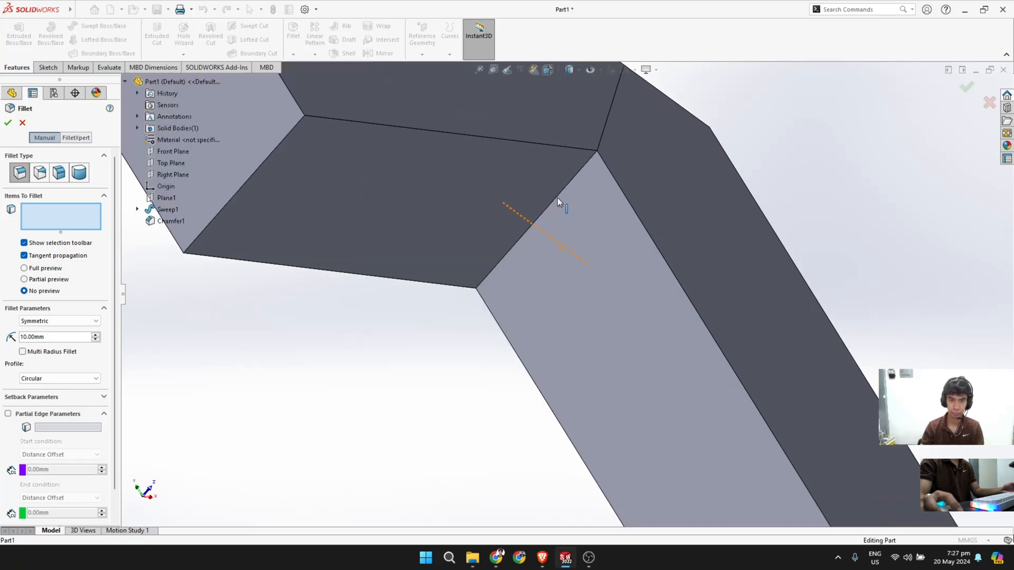
{"action": "left_click", "coordinate": [557, 202]}
{"action": "scroll", "coordinate": [553, 337], "scroll_direction": "up", "scroll_amount": 8}
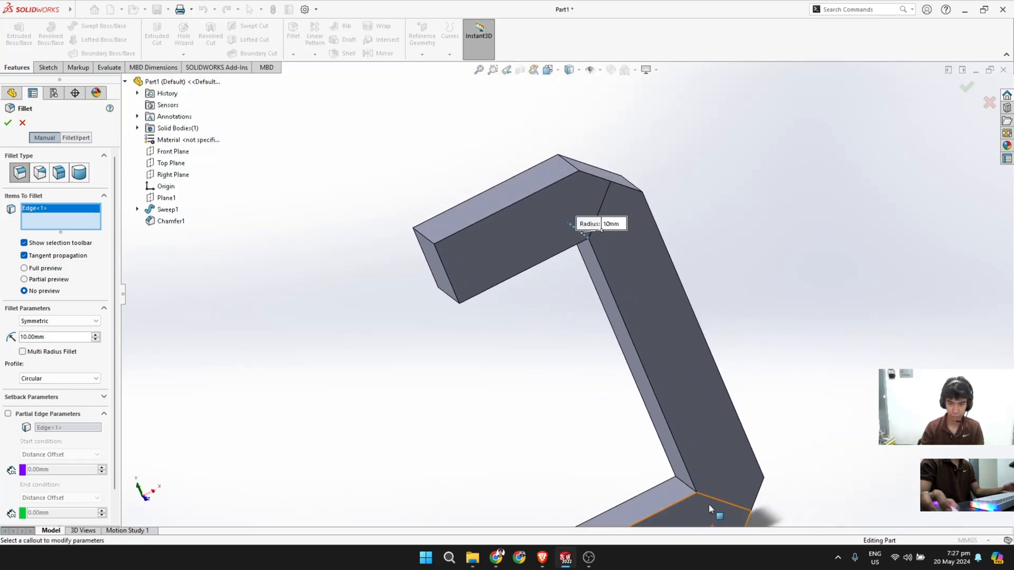
Step: Add the inner corner edge at the lower arm and apply the fillet with a 6 mm radius
{"action": "scroll", "coordinate": [709, 504], "scroll_direction": "down", "scroll_amount": 5}
{"action": "left_click", "coordinate": [634, 379]}
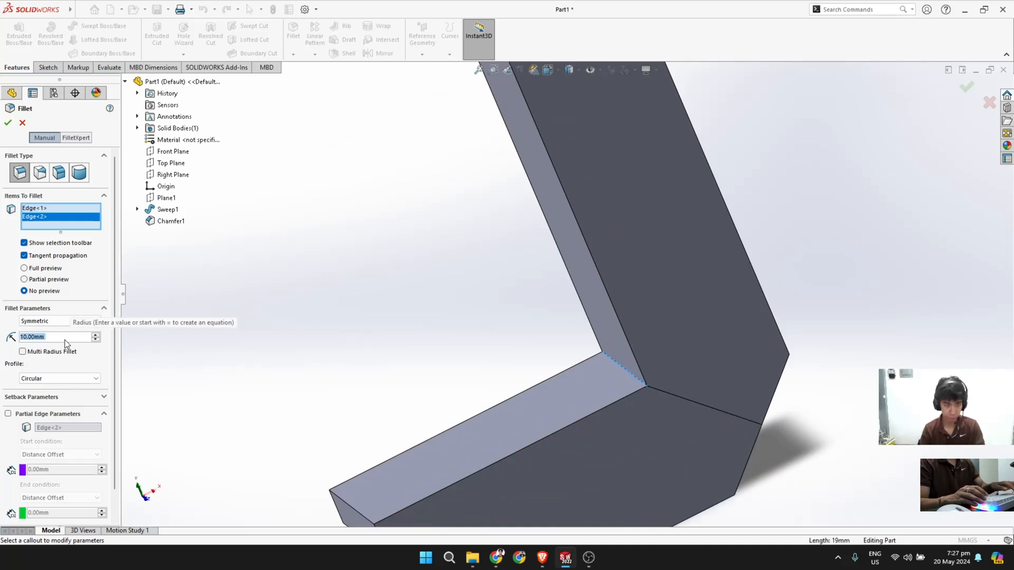
{"action": "type", "text": "6"}
{"action": "left_click", "coordinate": [8, 123]}
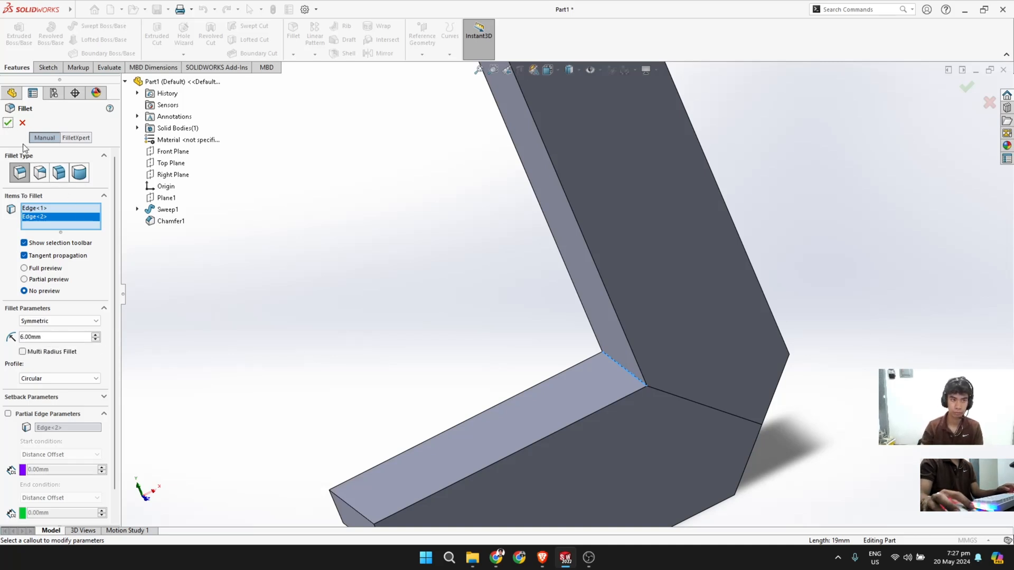
{"action": "left_click", "coordinate": [9, 126]}
Step: Sketch on the lower arm's inner face, convert the face outline into sketch entities and close the sketch
{"action": "scroll", "coordinate": [518, 254], "scroll_direction": "up", "scroll_amount": 5}
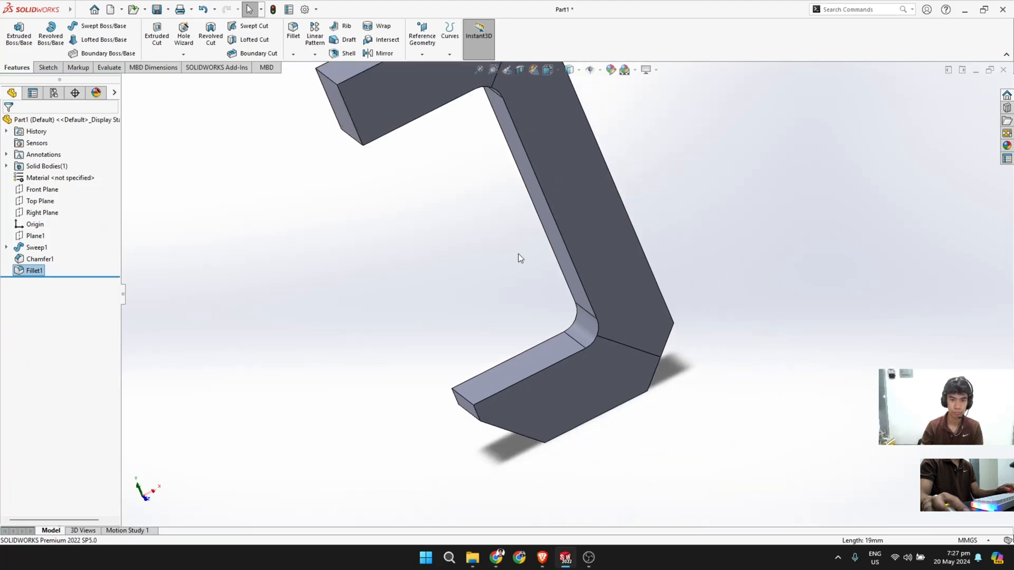
{"action": "middle_click_drag", "start_coordinate": [565, 220], "coordinate": [667, 276]}
{"action": "scroll", "coordinate": [513, 277], "scroll_direction": "down", "scroll_amount": 2}
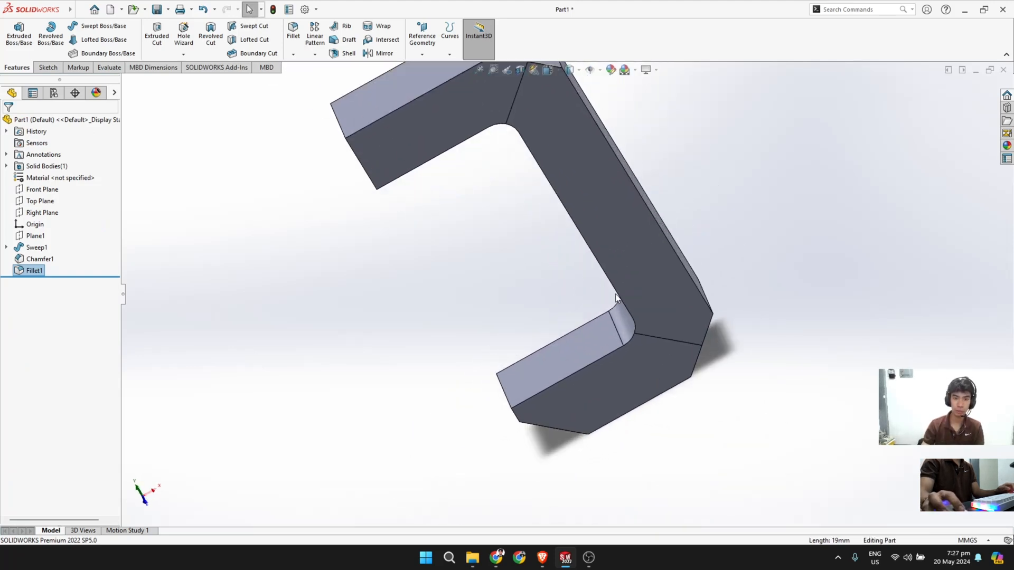
{"action": "left_click", "coordinate": [589, 352]}
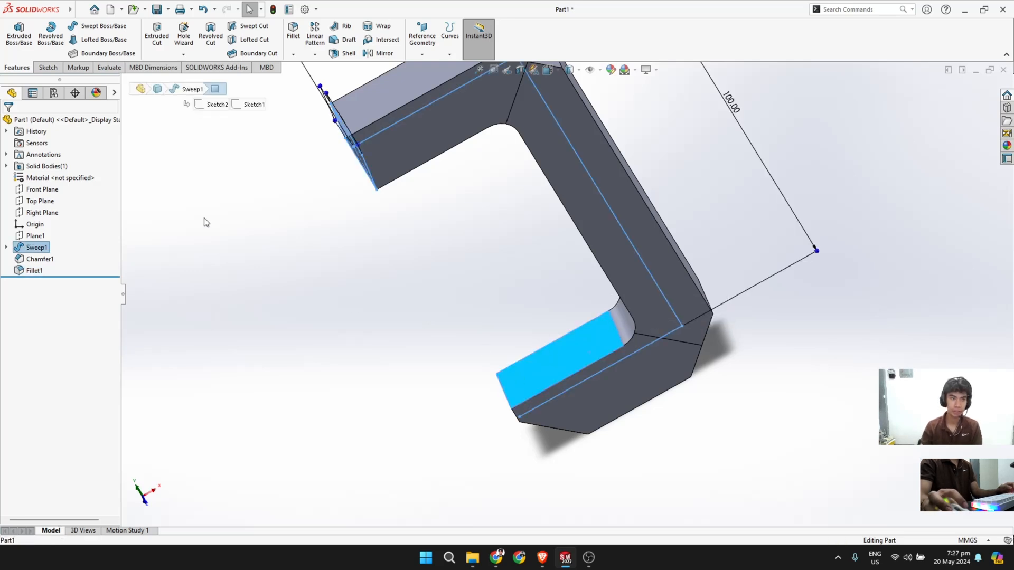
{"action": "left_click", "coordinate": [48, 67]}
{"action": "left_click", "coordinate": [17, 35]}
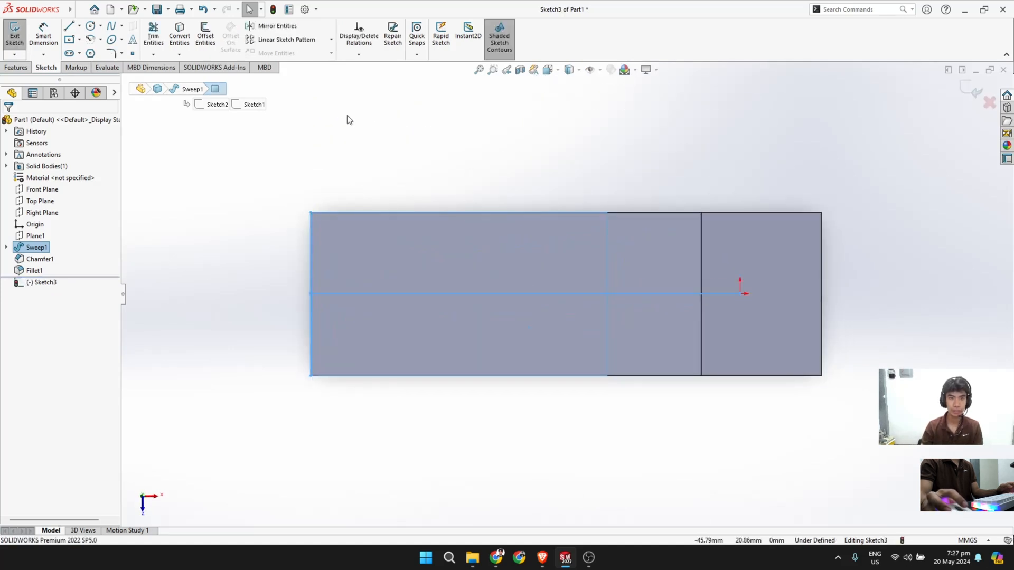
{"action": "left_click", "coordinate": [187, 40]}
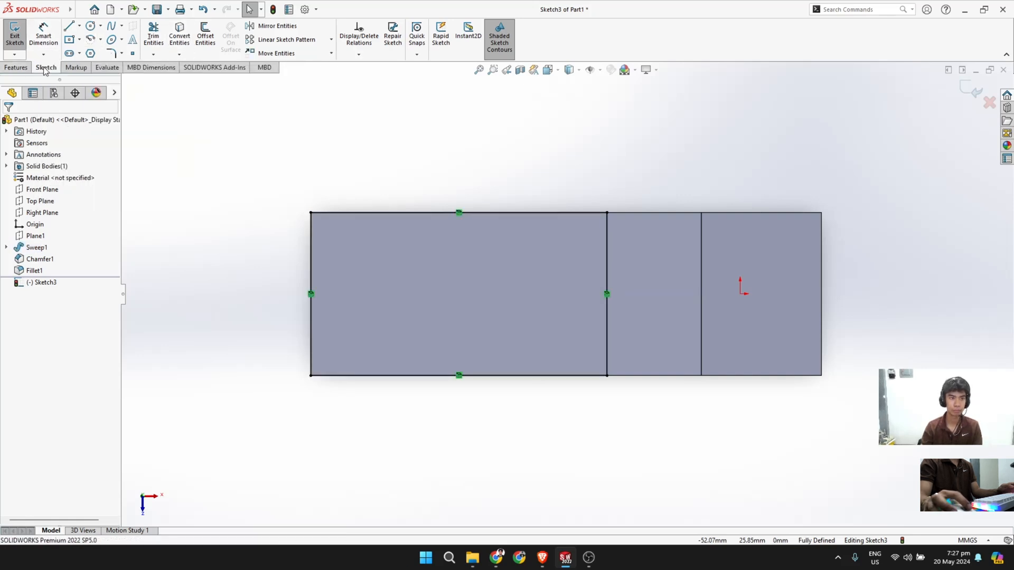
{"action": "left_click", "coordinate": [14, 55]}
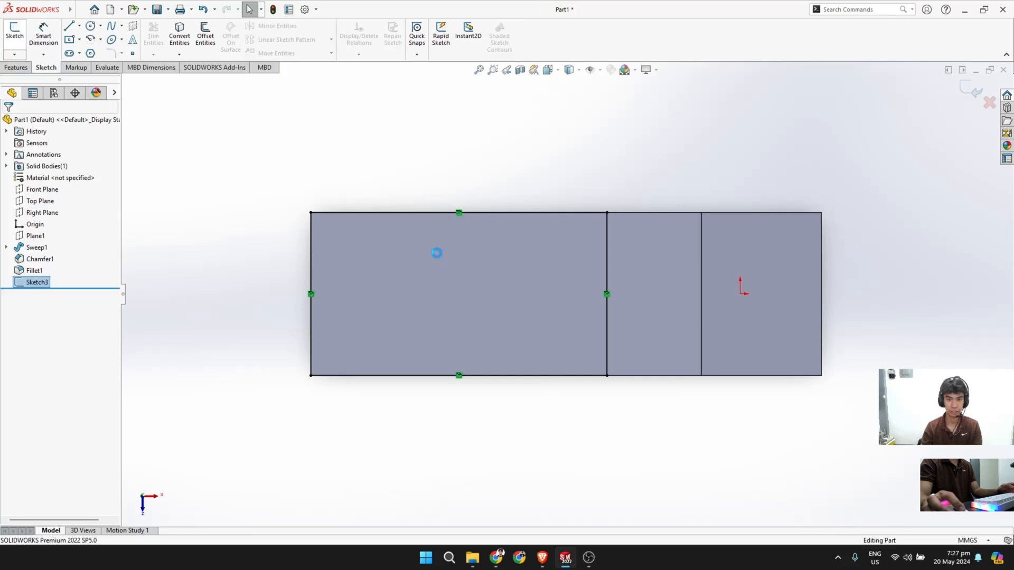
Step: Extrude the converted rectangle 5 mm upward from the lower arm's inner face, merged with the body
{"action": "left_click", "coordinate": [10, 67]}
{"action": "left_click", "coordinate": [55, 69]}
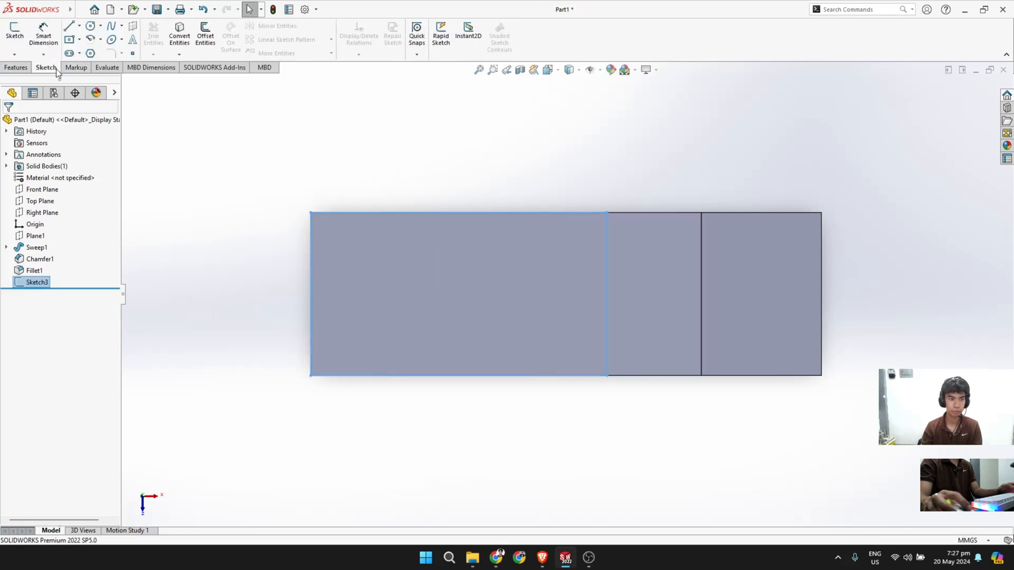
{"action": "left_click", "coordinate": [15, 68]}
{"action": "left_click", "coordinate": [19, 35]}
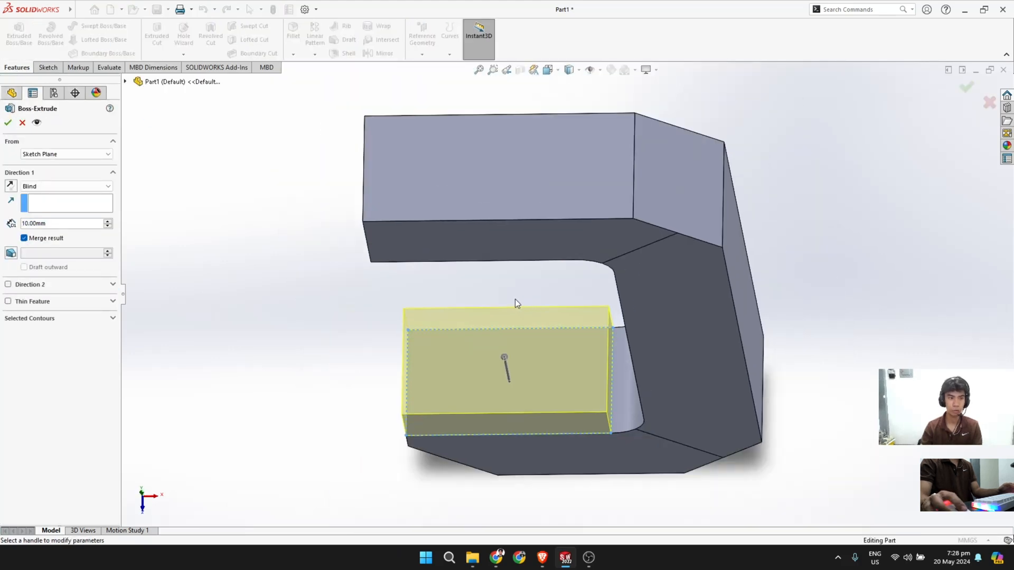
{"action": "double_click", "coordinate": [76, 223]}
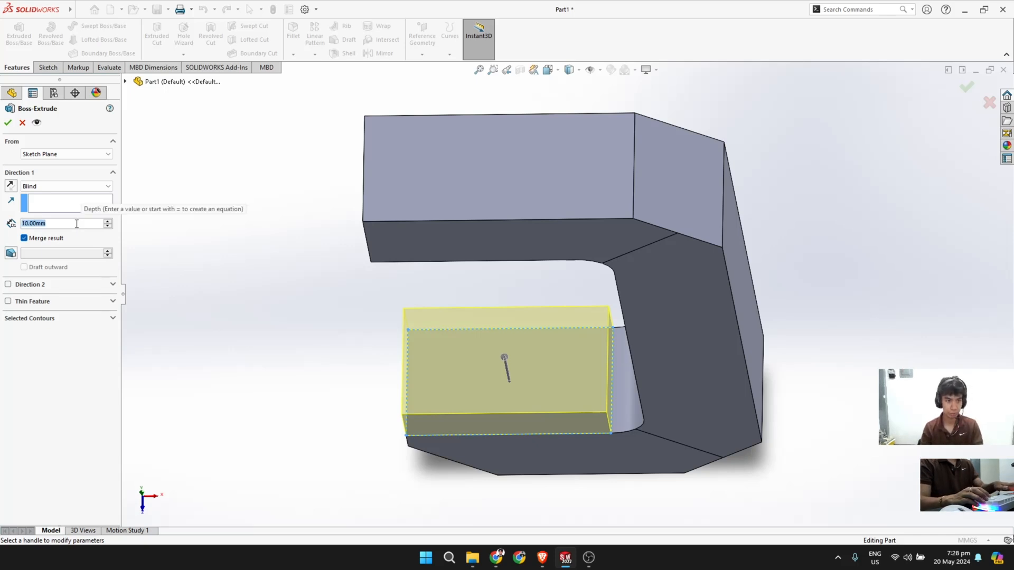
{"action": "type", "text": "5"}
{"action": "key", "text": "Return"}
{"action": "middle_click_drag", "start_coordinate": [346, 378], "coordinate": [341, 321]}
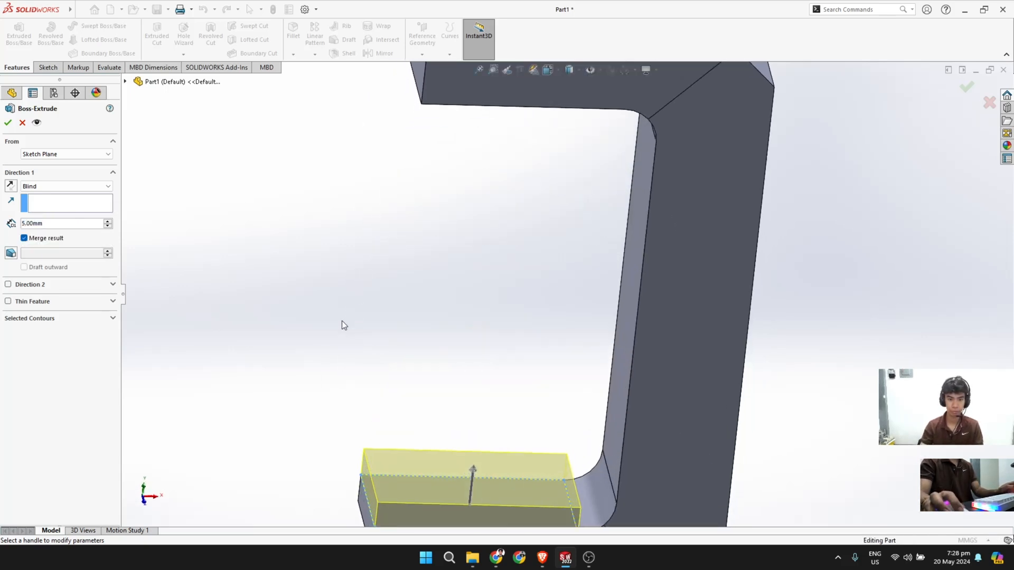
{"action": "scroll", "coordinate": [342, 346], "scroll_direction": "up", "scroll_amount": 3}
{"action": "scroll", "coordinate": [347, 283], "scroll_direction": "down", "scroll_amount": 2}
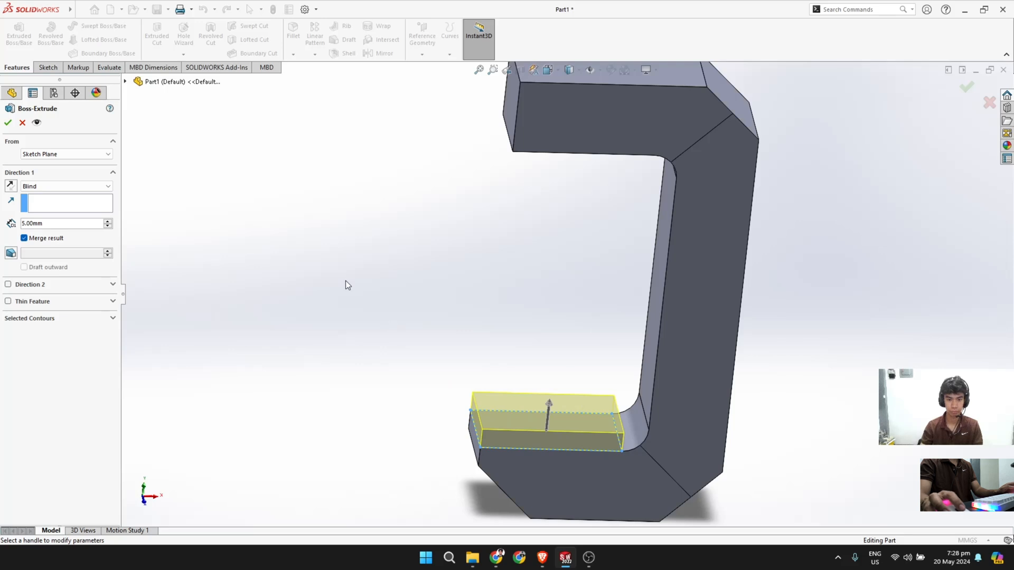
{"action": "left_click", "coordinate": [9, 122]}
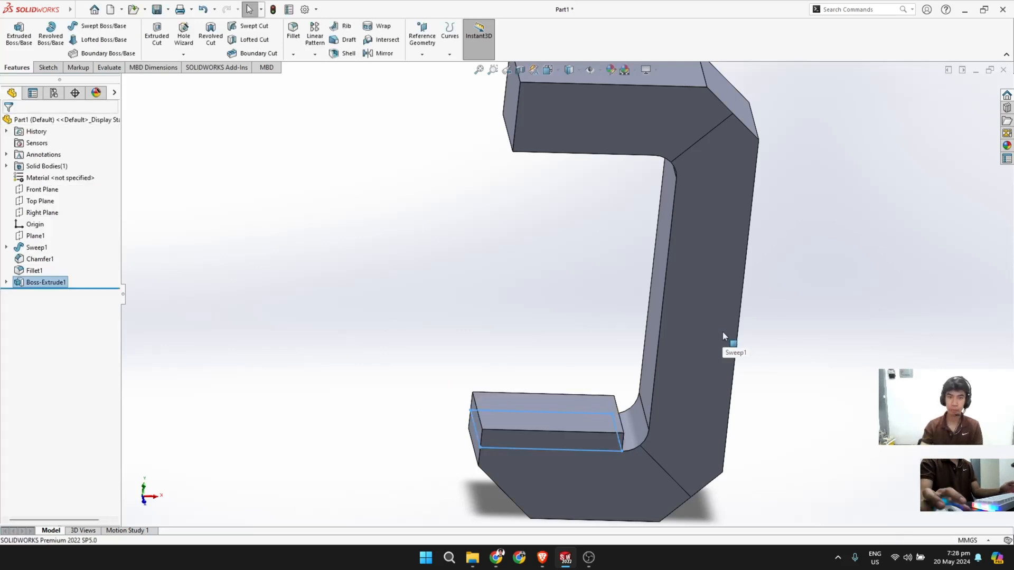
Step: Start an angle-distance chamfer and select the front outer long edge of the upper arm
{"action": "left_click", "coordinate": [293, 54]}
{"action": "left_click", "coordinate": [313, 79]}
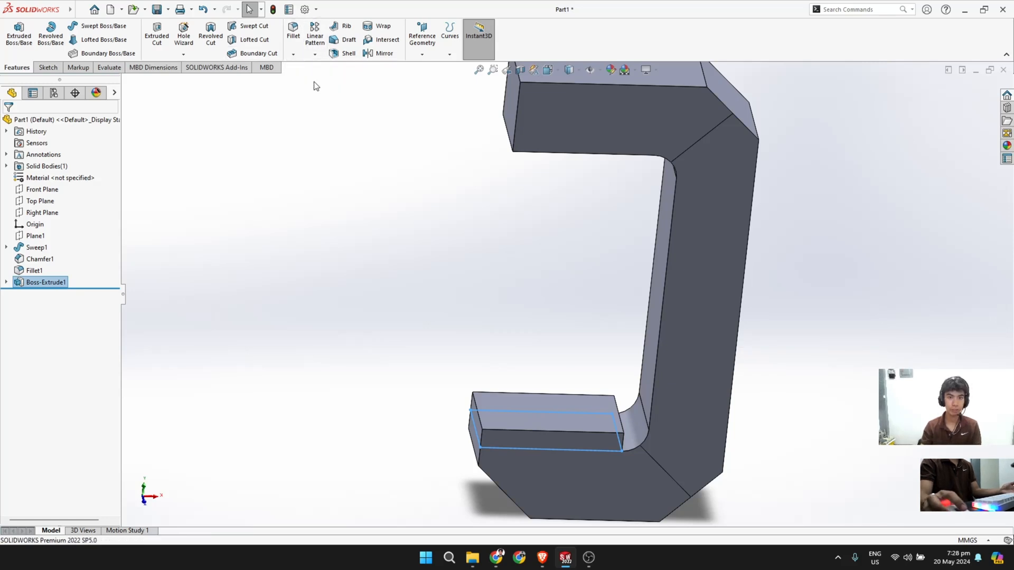
{"action": "key", "text": "z"}
{"action": "scroll", "coordinate": [685, 143], "scroll_direction": "down", "scroll_amount": 2}
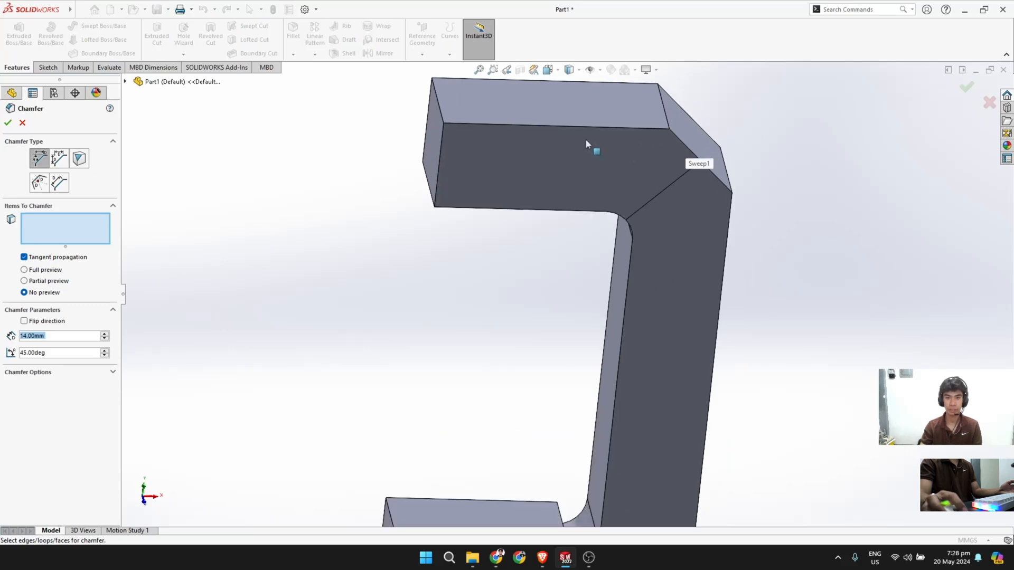
{"action": "left_click", "coordinate": [570, 126]}
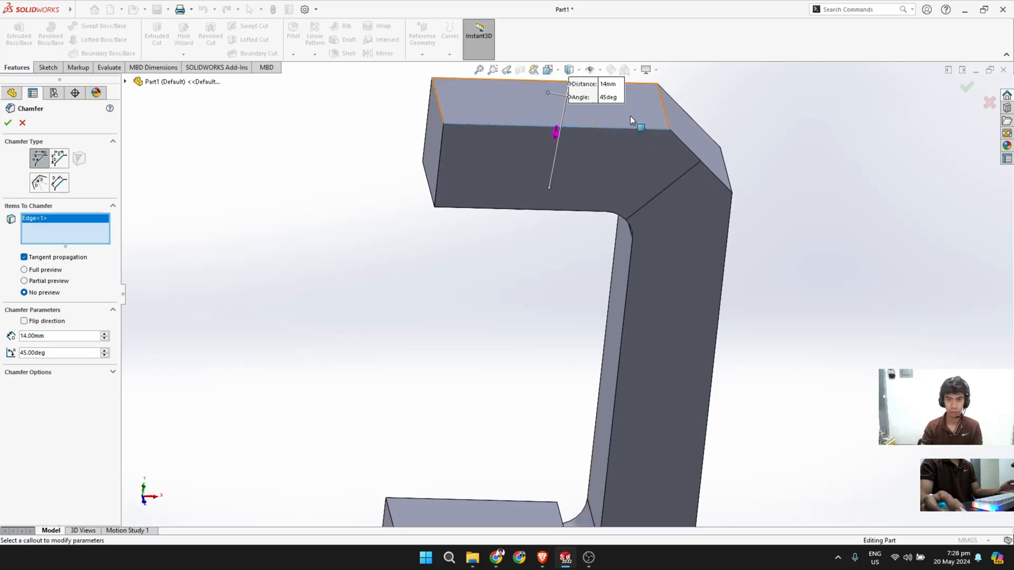
Step: Add the upper arm's front inner long edge and both arc edges of the upper inner fillet to the chamfer selection
{"action": "middle_click_drag", "start_coordinate": [630, 115], "coordinate": [623, 181]}
{"action": "scroll", "coordinate": [650, 137], "scroll_direction": "up", "scroll_amount": 2}
{"action": "scroll", "coordinate": [636, 165], "scroll_direction": "down", "scroll_amount": 4}
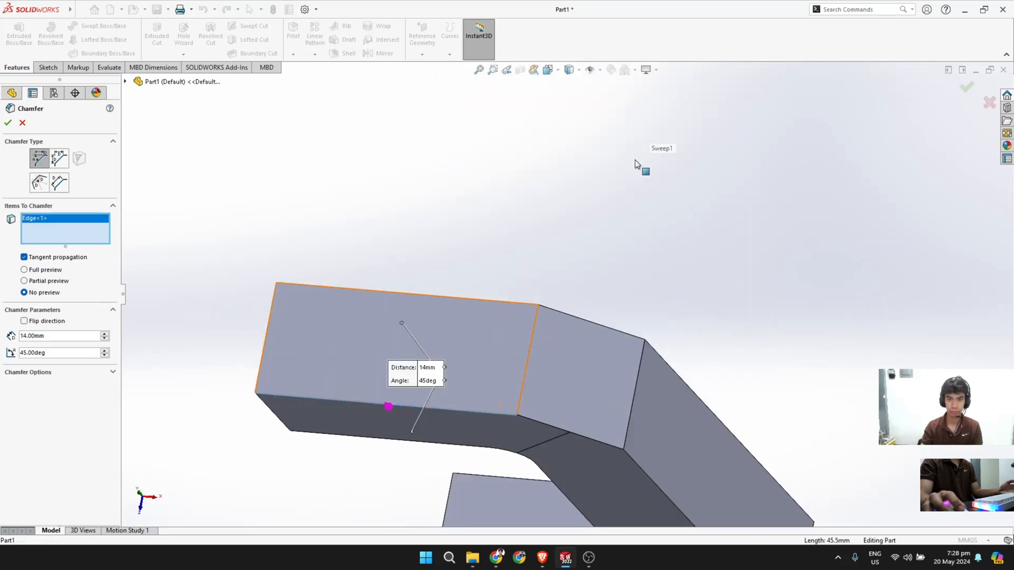
{"action": "mouse_move", "coordinate": [495, 344]}
{"action": "middle_mouse_down"}
{"action": "mouse_move", "coordinate": [525, 285]}
{"action": "mouse_move", "coordinate": [470, 378]}
{"action": "mouse_move", "coordinate": [491, 322]}
{"action": "mouse_move", "coordinate": [501, 364]}
{"action": "middle_mouse_up"}
{"action": "scroll", "coordinate": [502, 363], "scroll_direction": "down", "scroll_amount": 2}
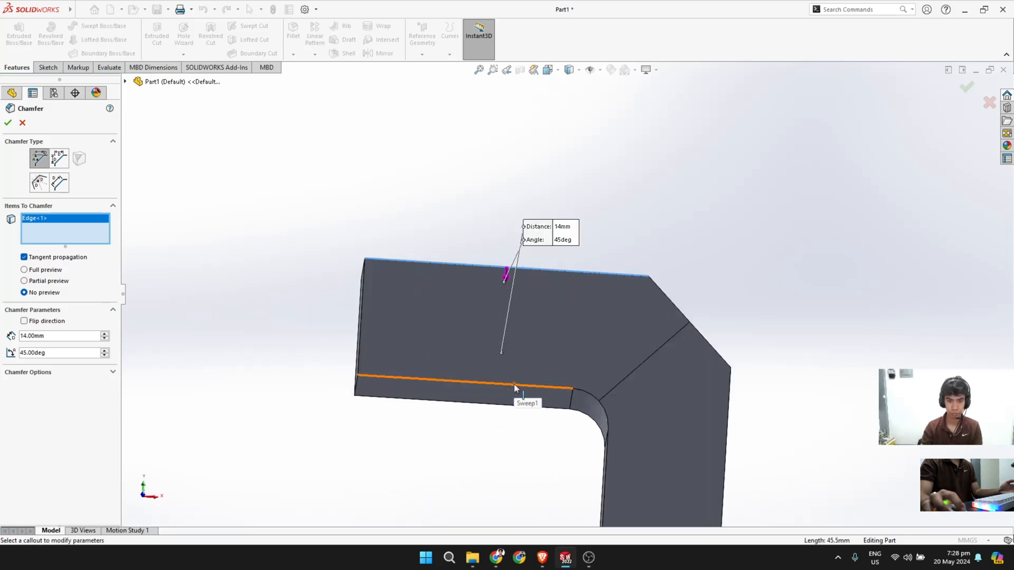
{"action": "left_click", "coordinate": [515, 387]}
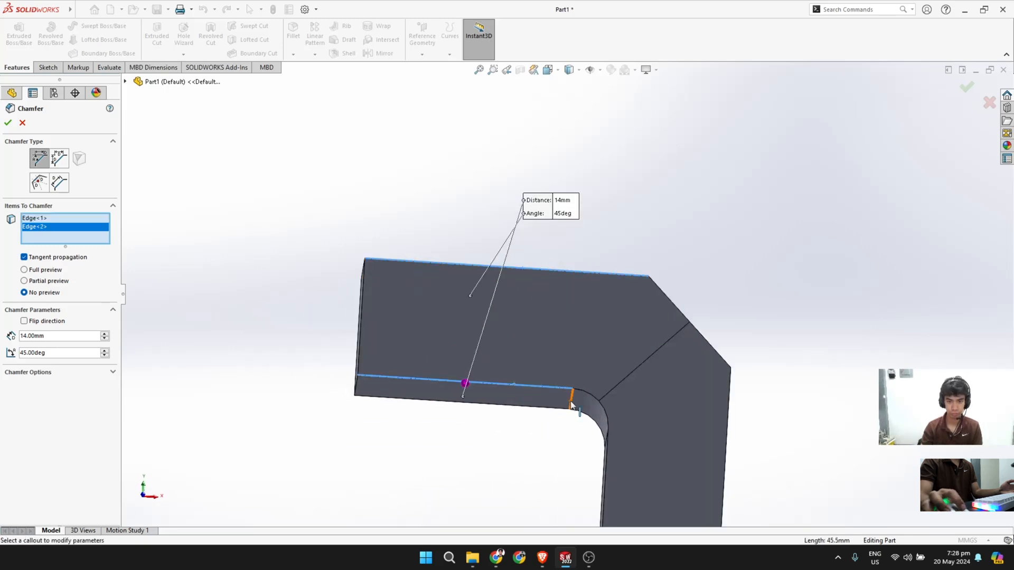
{"action": "left_click", "coordinate": [600, 406]}
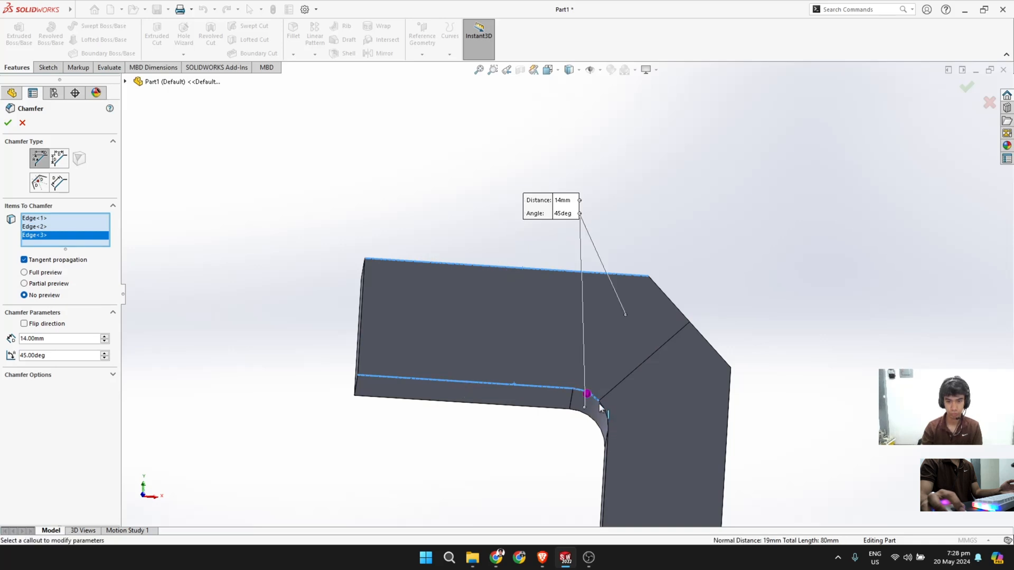
{"action": "left_click", "coordinate": [605, 414]}
Step: Add the spine's front inner edge and both arc edges of the lower inner fillet to the chamfer selection
{"action": "scroll", "coordinate": [613, 480], "scroll_direction": "up", "scroll_amount": 3}
{"action": "middle_click_drag", "start_coordinate": [604, 450], "coordinate": [490, 270]}
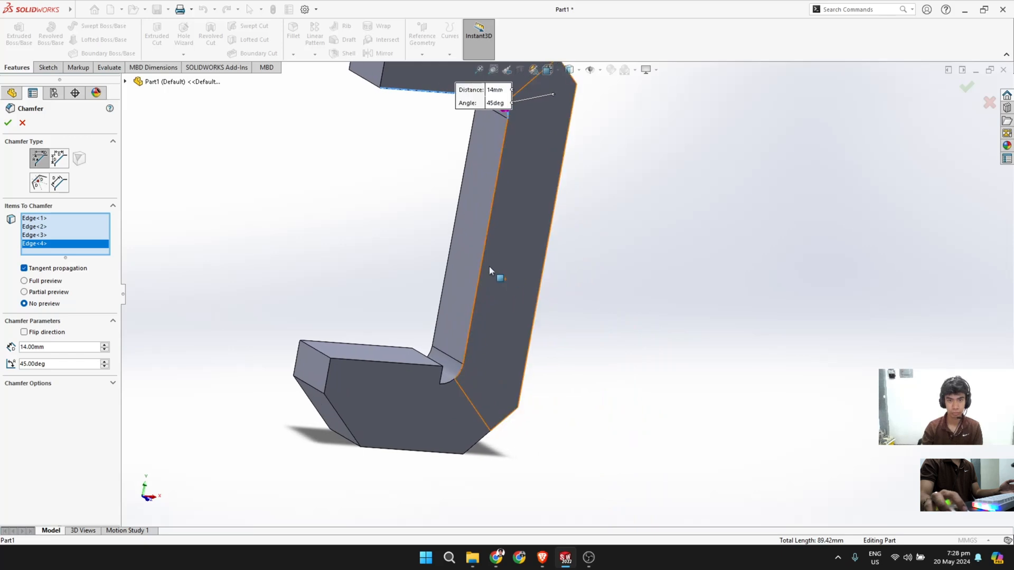
{"action": "left_click", "coordinate": [481, 265]}
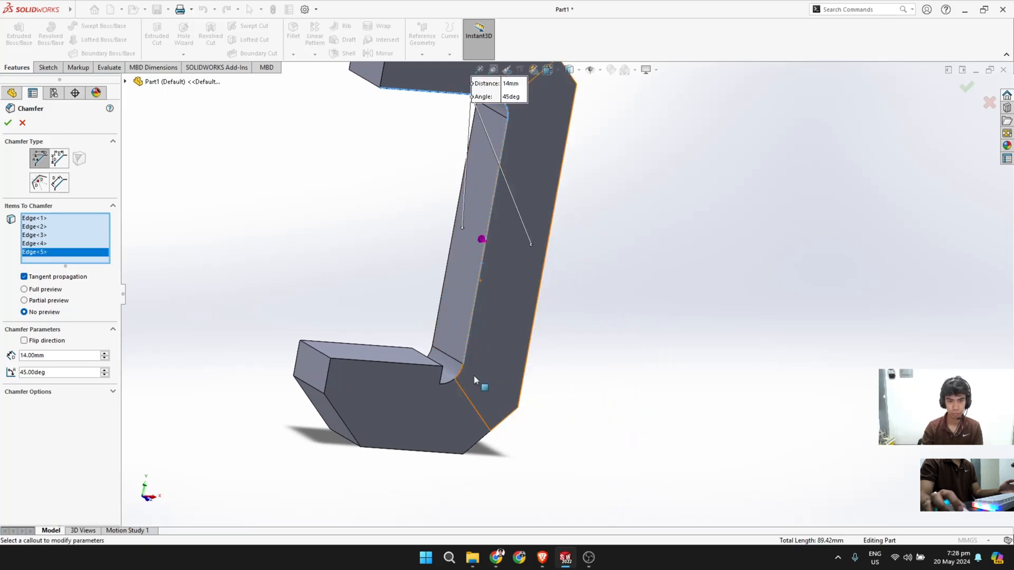
{"action": "scroll", "coordinate": [459, 376], "scroll_direction": "up", "scroll_amount": 1}
{"action": "scroll", "coordinate": [450, 376], "scroll_direction": "down", "scroll_amount": 4}
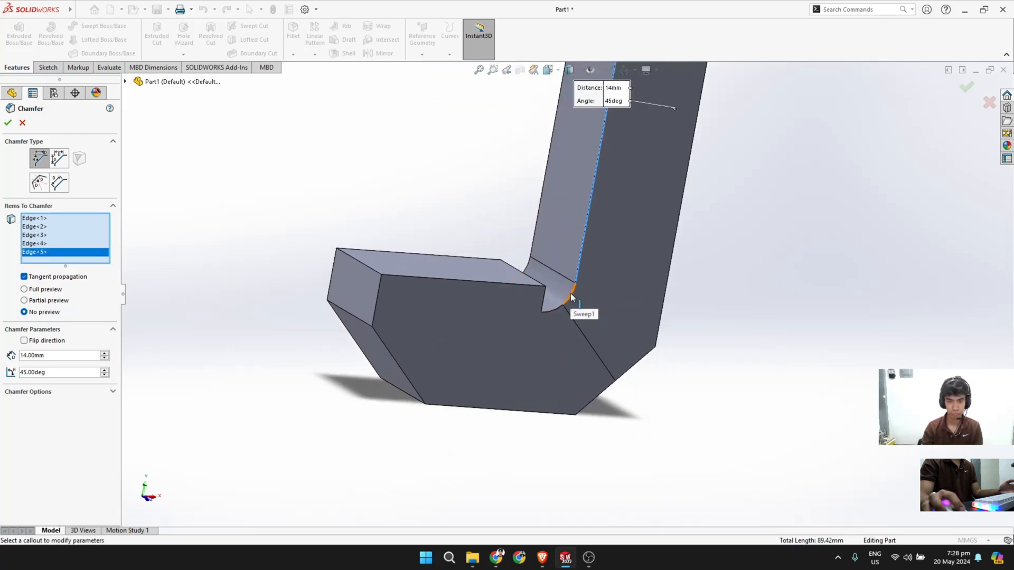
{"action": "left_click", "coordinate": [570, 293]}
{"action": "left_click", "coordinate": [553, 311]}
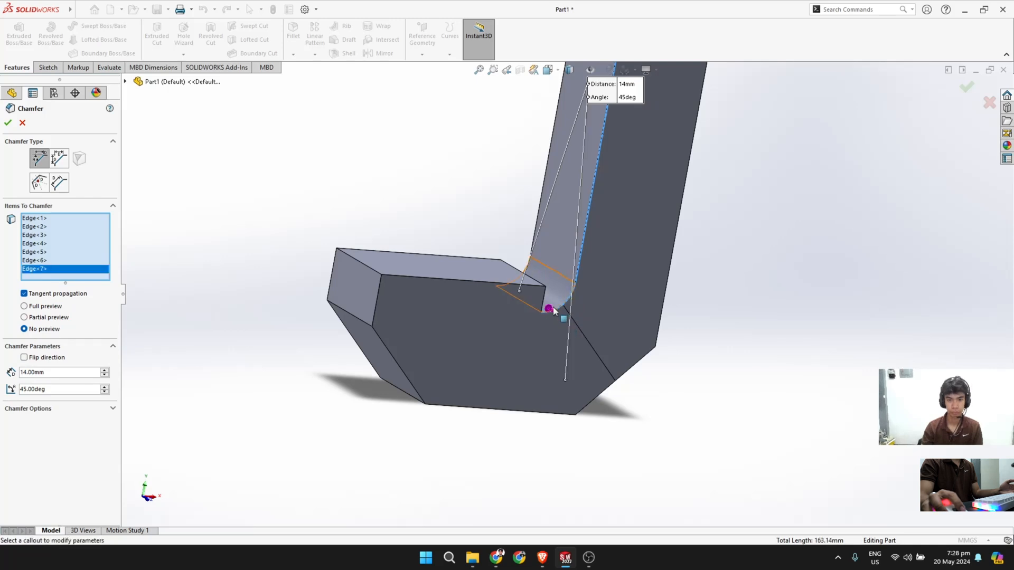
Step: Add the lower arm's slanted nose edges and bottom edges on both sides, plus the outer corner bevel's first front segment, to the chamfer selection
{"action": "left_click", "coordinate": [397, 362]}
{"action": "middle_click_drag", "start_coordinate": [433, 371], "coordinate": [497, 360]}
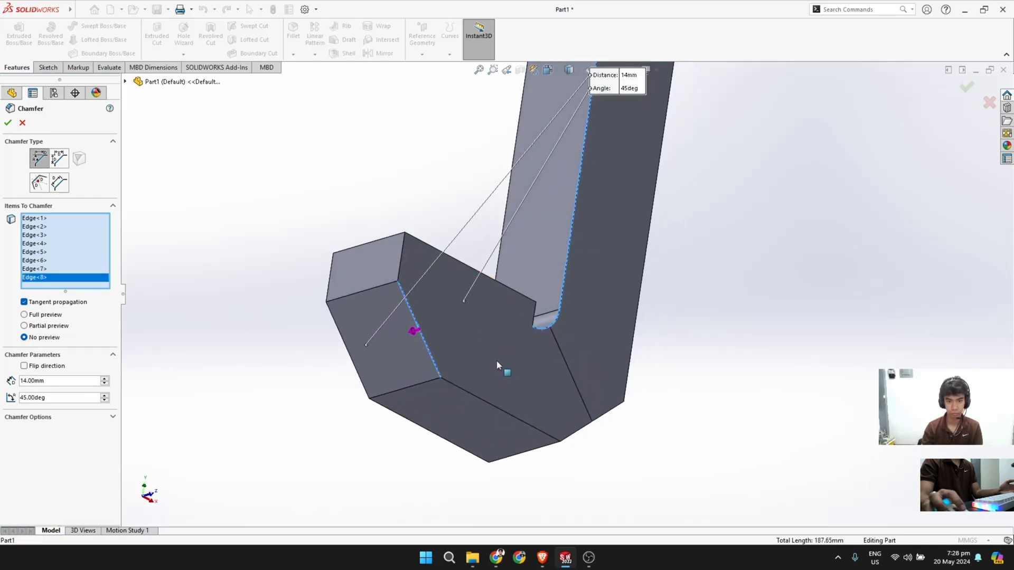
{"action": "left_click", "coordinate": [486, 405]}
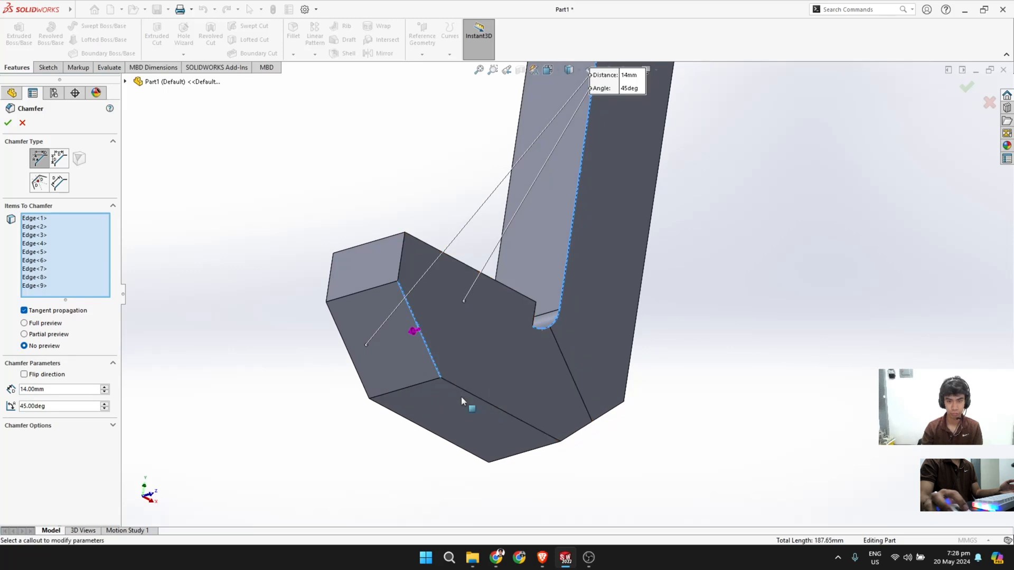
{"action": "left_click", "coordinate": [356, 376]}
{"action": "left_click", "coordinate": [425, 427]}
{"action": "middle_click_drag", "start_coordinate": [425, 426], "coordinate": [570, 425]}
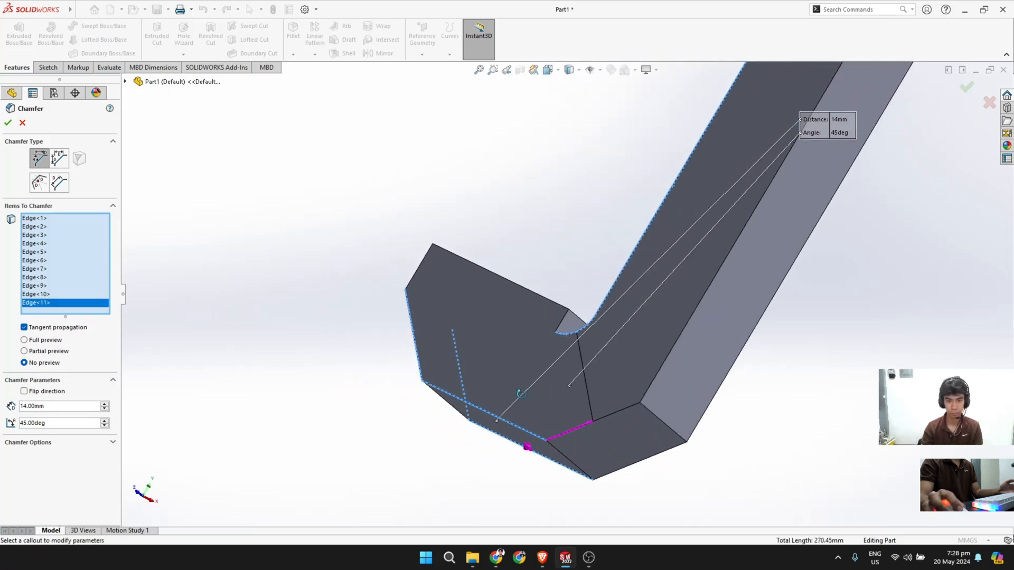
{"action": "left_click", "coordinate": [581, 426]}
{"action": "left_click", "coordinate": [622, 406]}
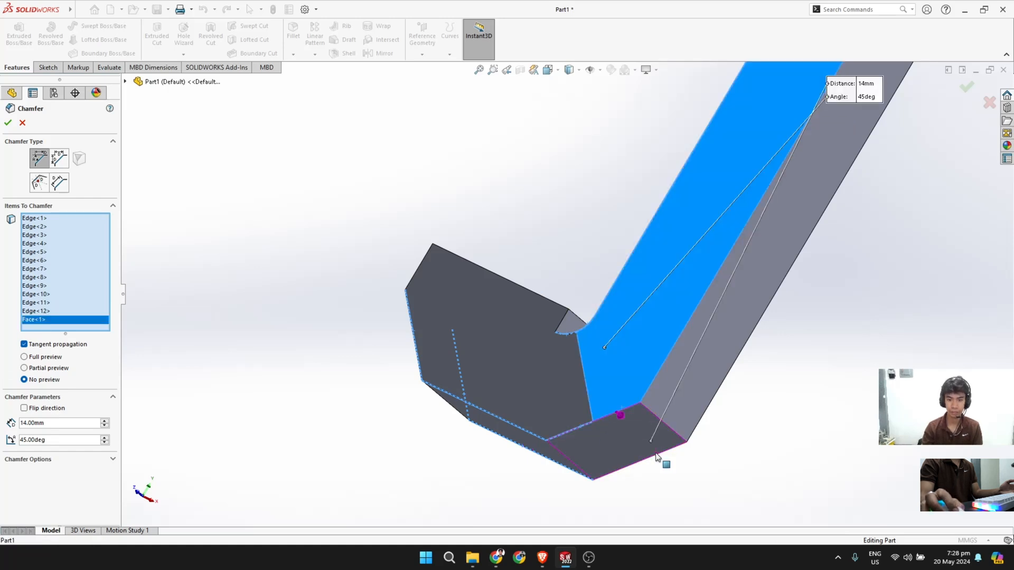
{"action": "middle_click_drag", "start_coordinate": [656, 457], "coordinate": [627, 398]}
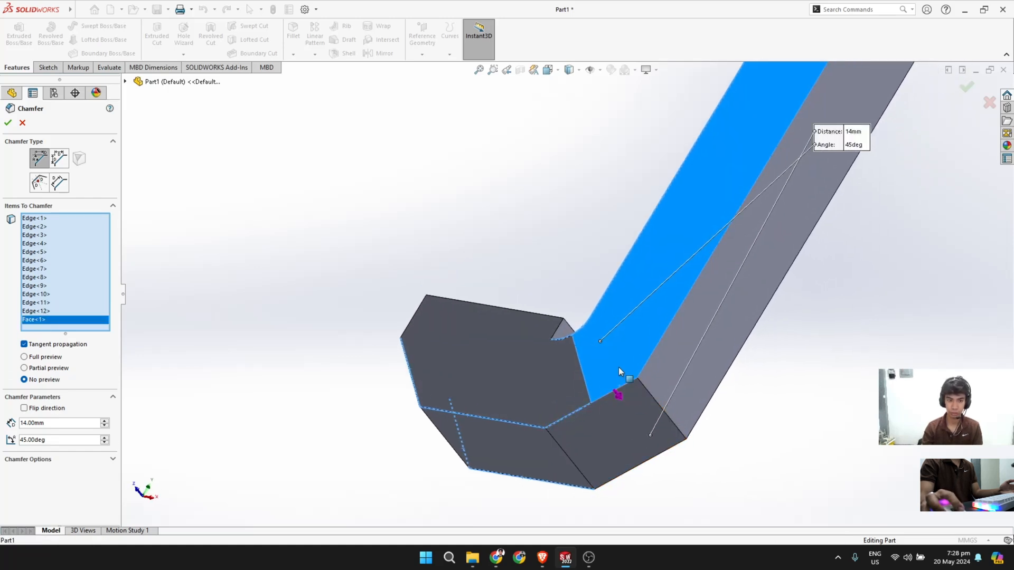
{"action": "right_click", "coordinate": [78, 326]}
{"action": "left_click", "coordinate": [100, 342]}
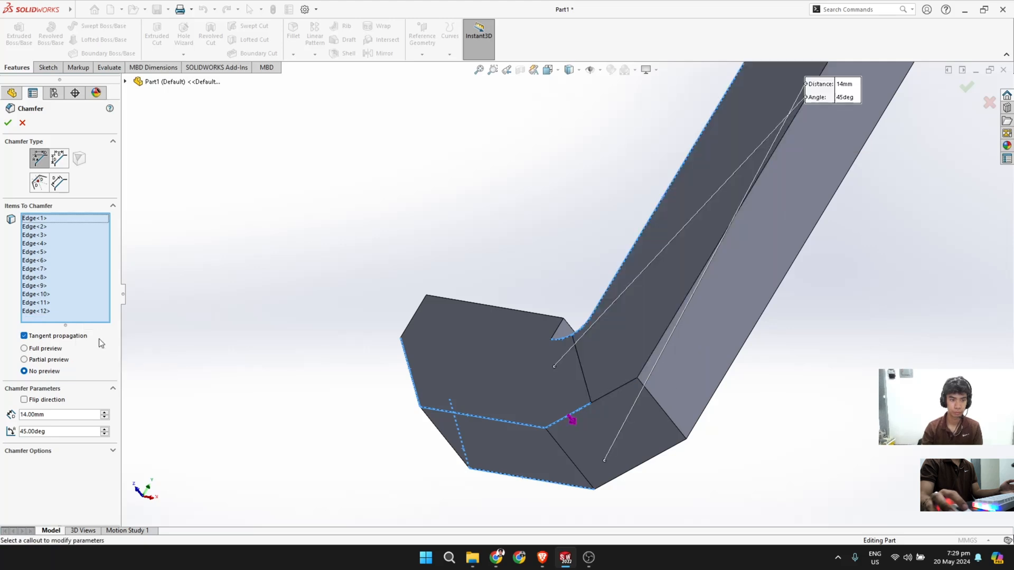
{"action": "left_click", "coordinate": [623, 382]}
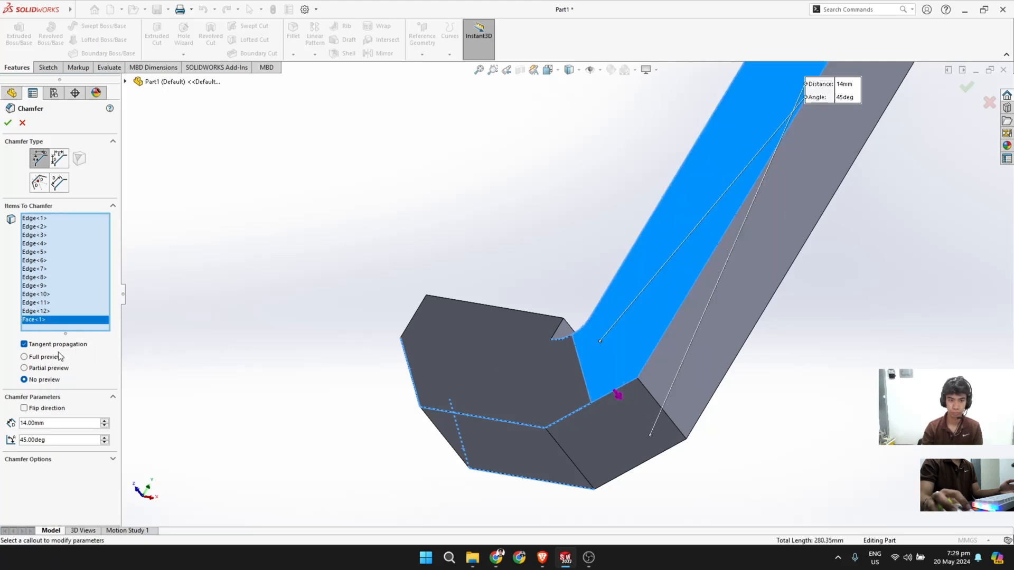
{"action": "right_click", "coordinate": [40, 329]}
{"action": "left_click", "coordinate": [63, 341]}
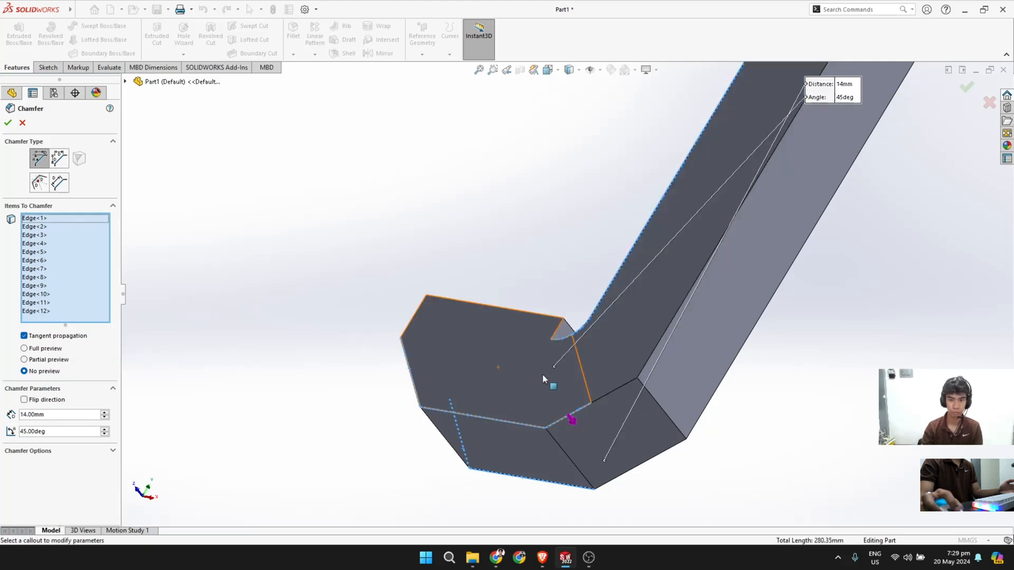
Step: Add the lower outer corner bevel's remaining side edges and the spine's front and rear outer edges to the chamfer selection
{"action": "left_click", "coordinate": [624, 386]}
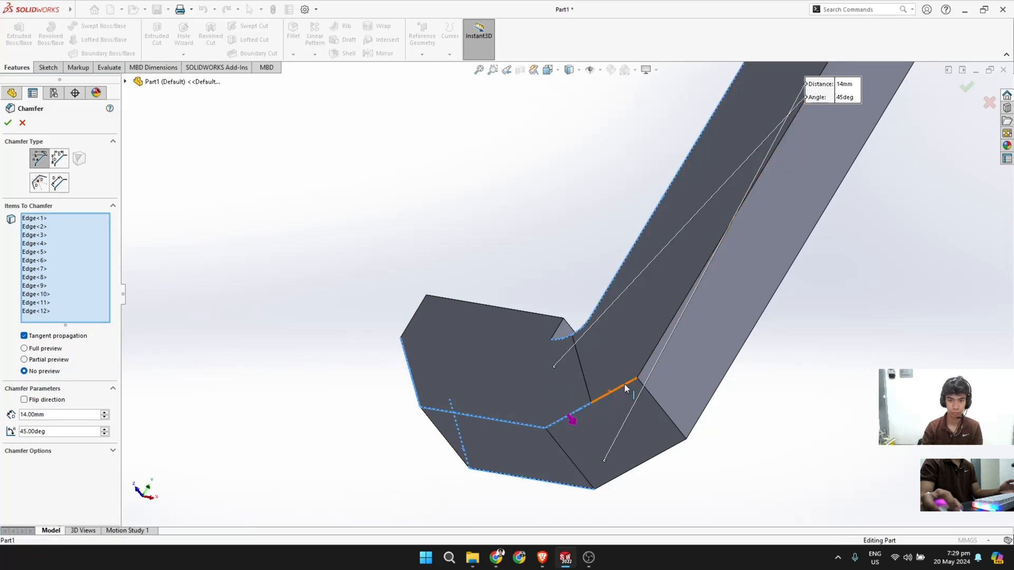
{"action": "middle_click_drag", "start_coordinate": [636, 461], "coordinate": [457, 337]}
{"action": "left_click", "coordinate": [452, 322]}
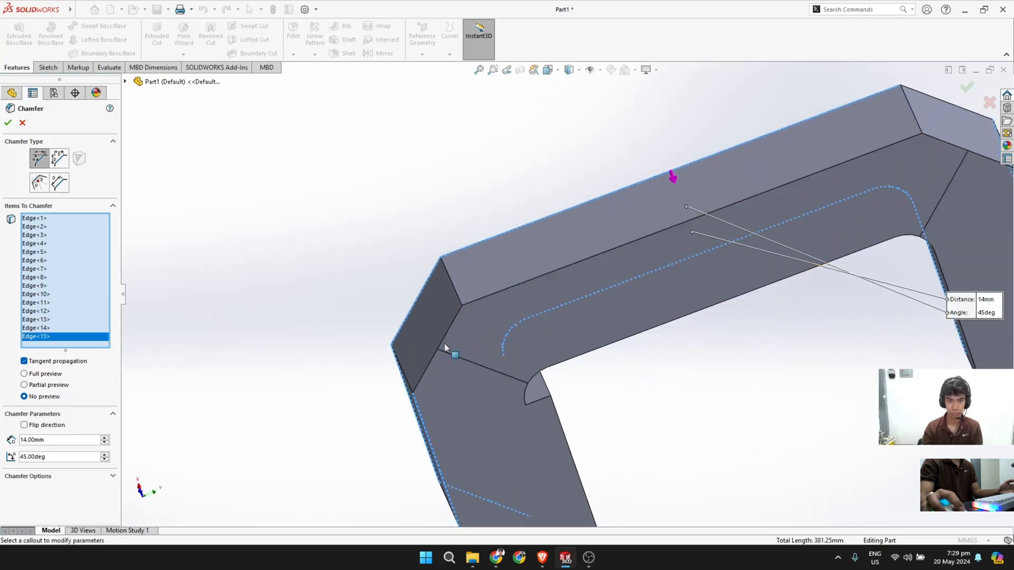
{"action": "left_click", "coordinate": [427, 367]}
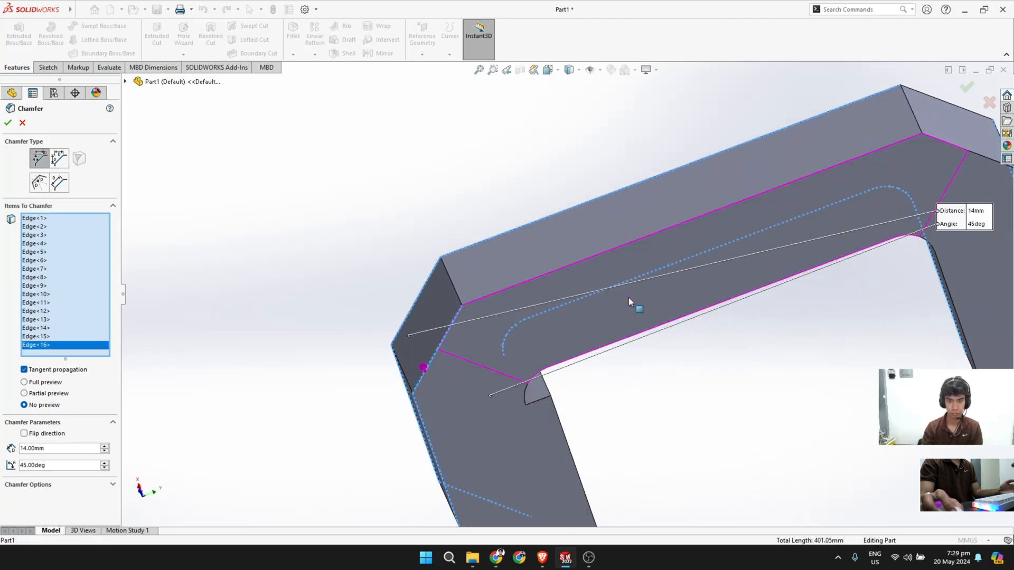
{"action": "middle_click_drag", "start_coordinate": [628, 297], "coordinate": [598, 274]}
{"action": "left_click", "coordinate": [600, 252]}
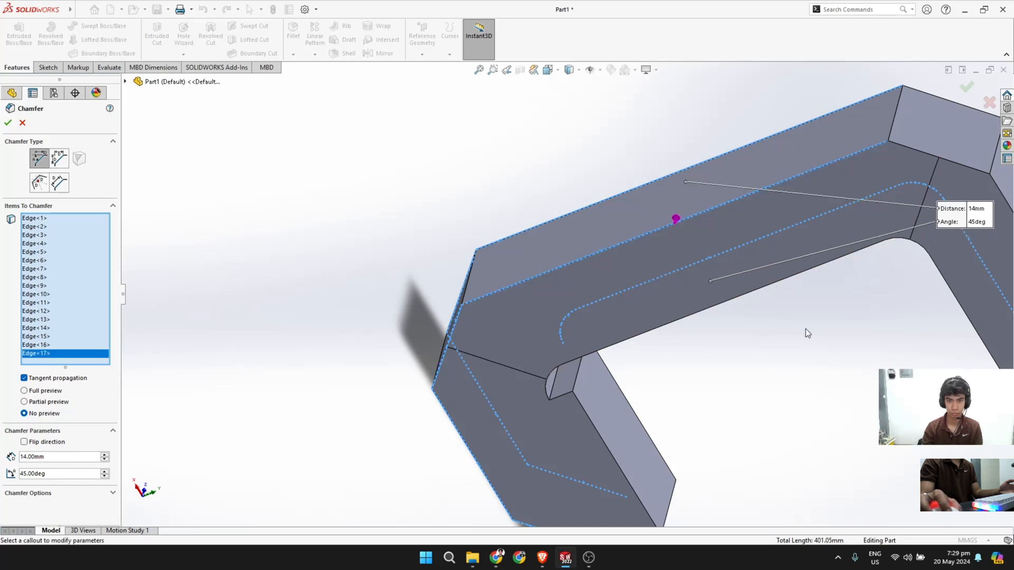
Step: Add both rear edge segments of the upper outer corner bevel and the upper arm's rear outer edge to the chamfer selection
{"action": "middle_click_drag", "start_coordinate": [813, 281], "coordinate": [790, 211]}
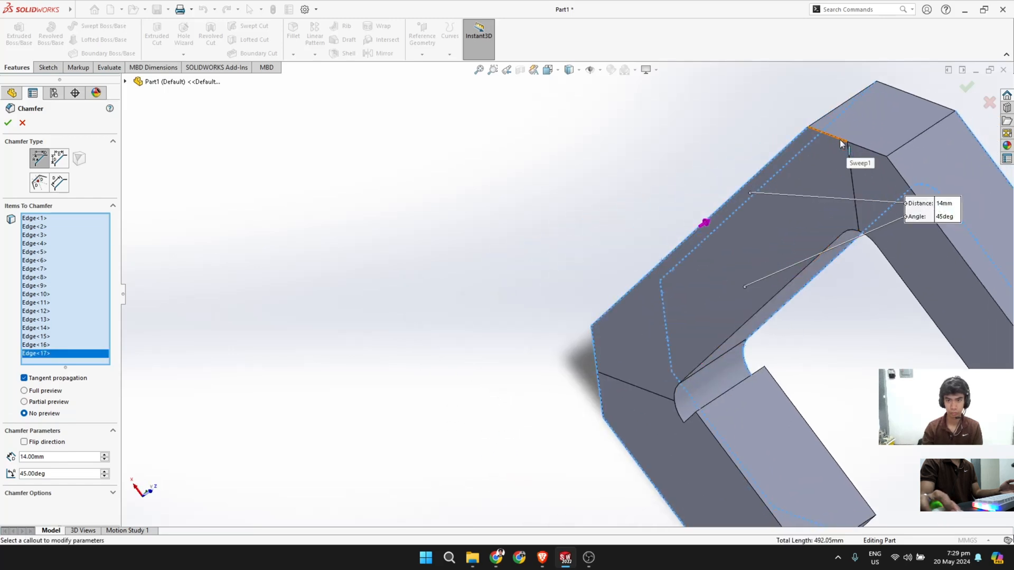
{"action": "left_click", "coordinate": [867, 142]}
{"action": "left_click", "coordinate": [870, 150]}
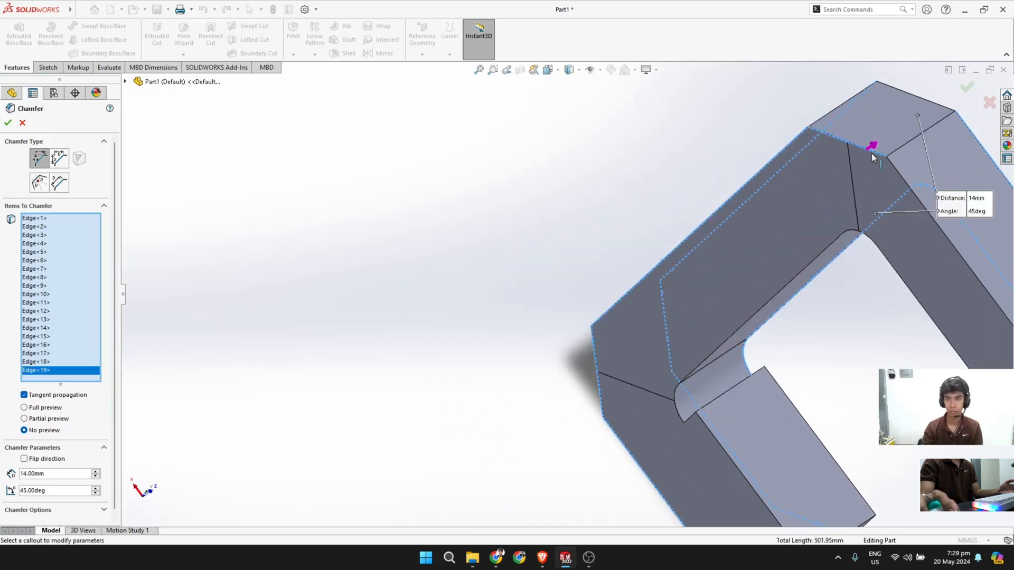
{"action": "left_click", "coordinate": [905, 182]}
Step: Add the upper arm's rear inner edge, both rear arcs of the upper inner fillet, and the spine's rear inner edge to the selection
{"action": "middle_click_drag", "start_coordinate": [906, 319], "coordinate": [898, 122]}
{"action": "left_click", "coordinate": [924, 320]}
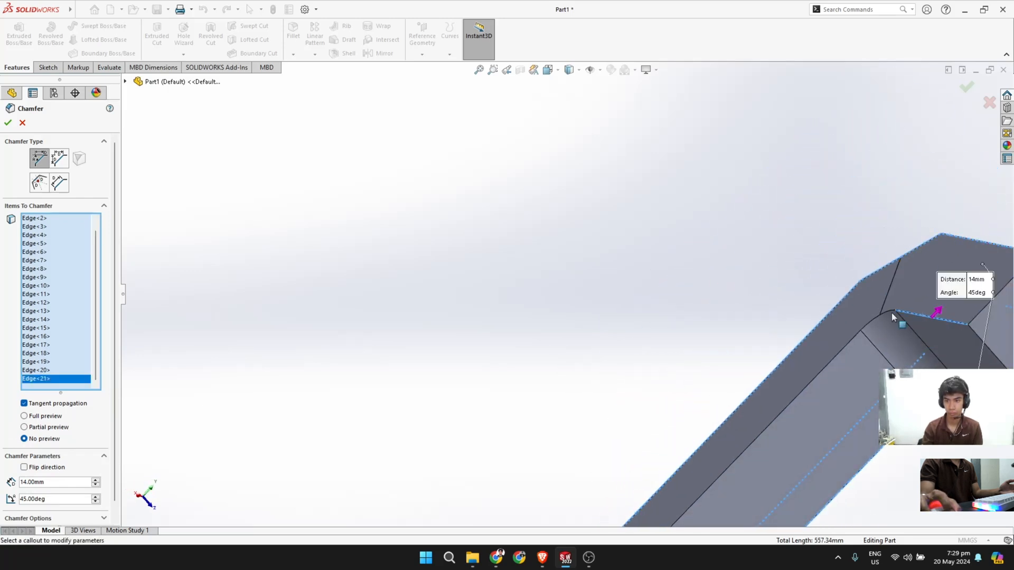
{"action": "left_click", "coordinate": [884, 312]}
{"action": "left_click", "coordinate": [874, 321]}
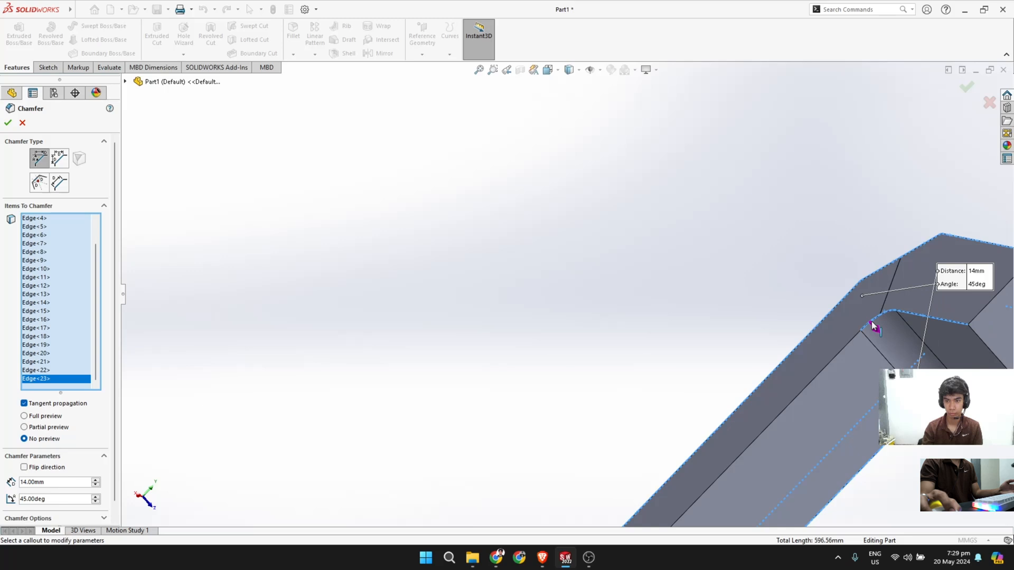
{"action": "left_click", "coordinate": [827, 370]}
Step: Try to apply the chamfer to the selected edges at 14 mm and 45 degrees
{"action": "scroll", "coordinate": [704, 445], "scroll_direction": "up", "scroll_amount": 5}
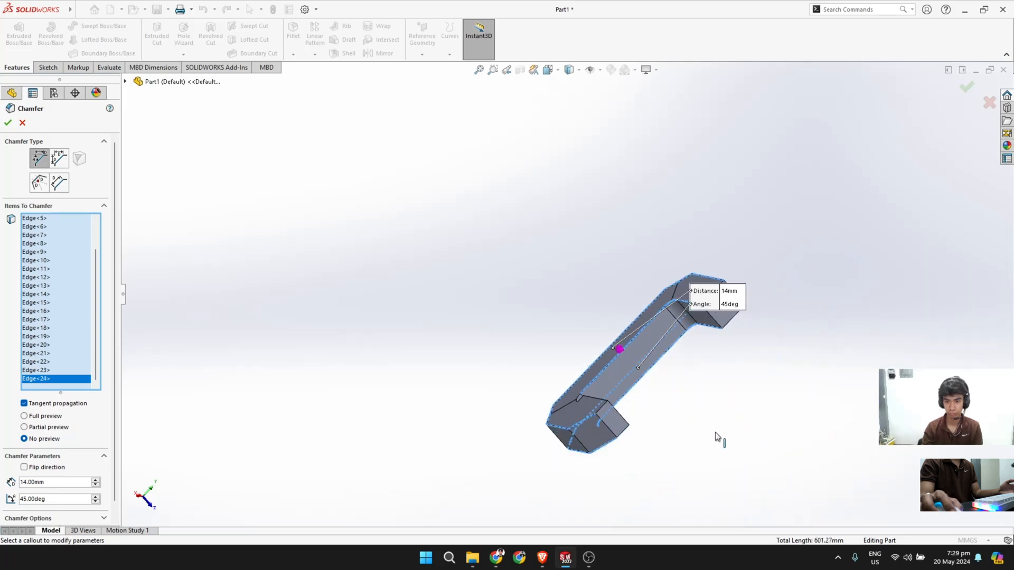
{"action": "middle_click_drag", "start_coordinate": [641, 426], "coordinate": [568, 299]}
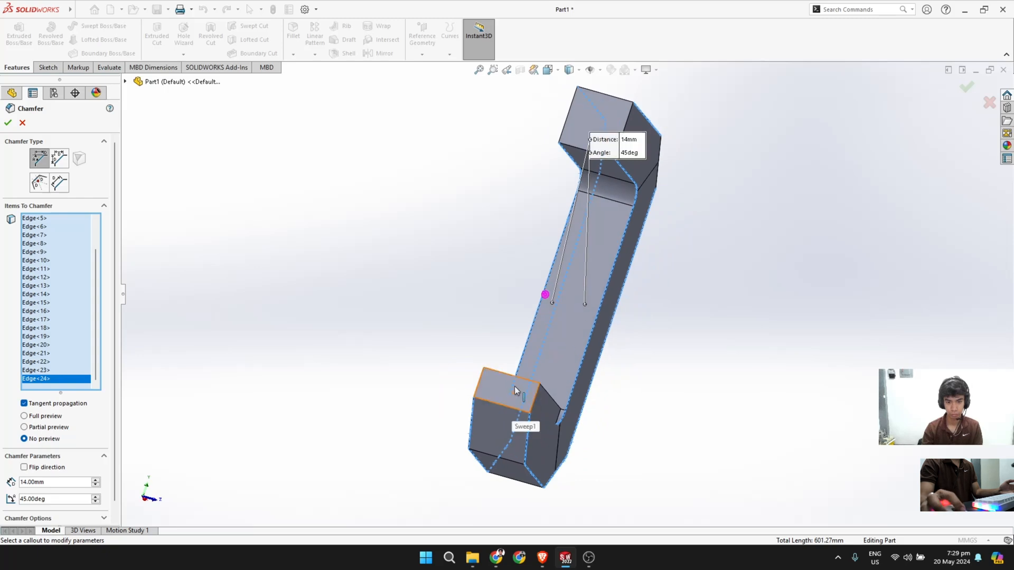
{"action": "middle_click_drag", "start_coordinate": [516, 381], "coordinate": [486, 354]}
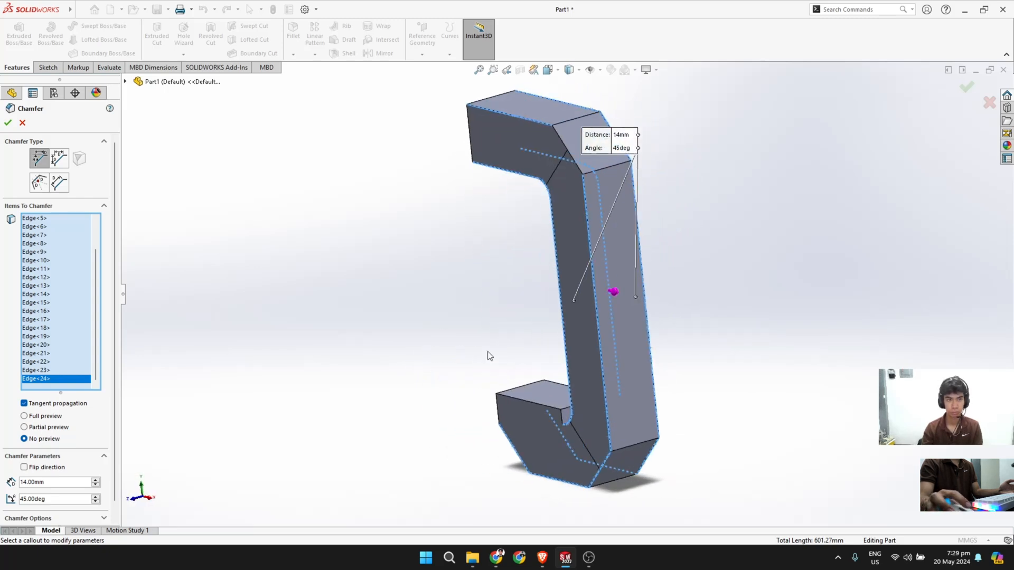
{"action": "left_click", "coordinate": [8, 123]}
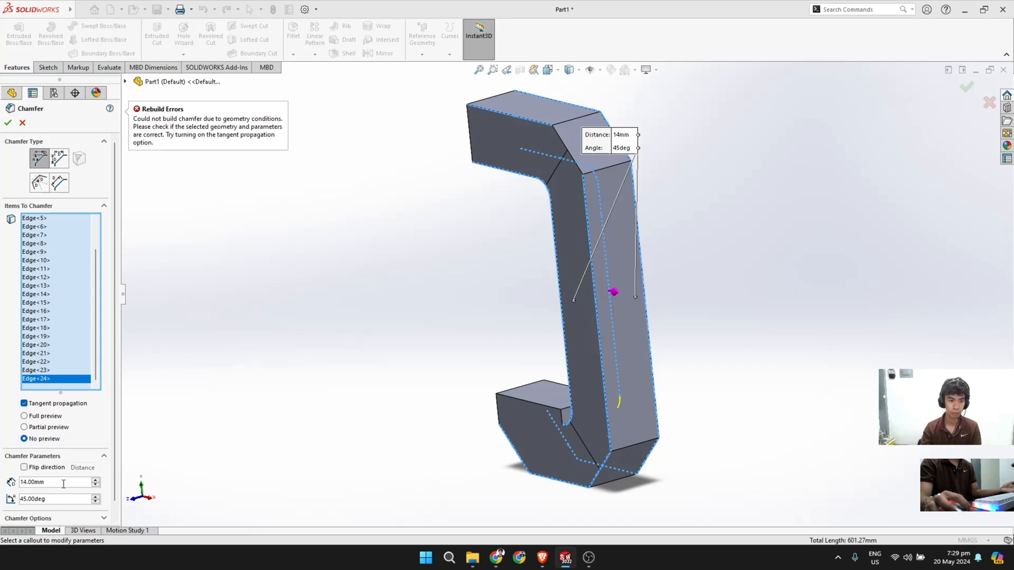
Step: Set the chamfer distance to 1.6 mm and apply it to all selected edges
{"action": "left_click", "coordinate": [64, 484]}
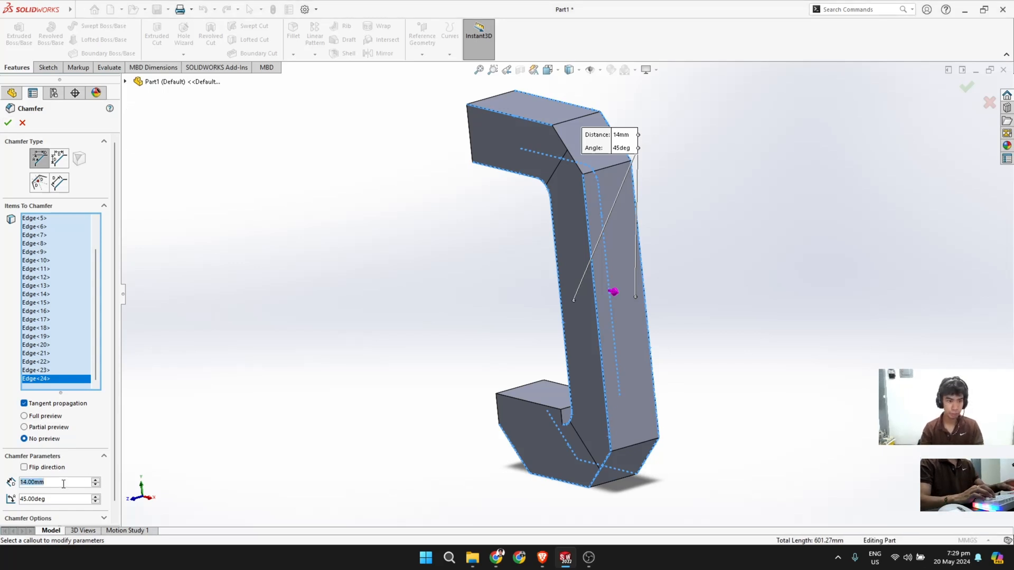
{"action": "type", "text": "1.6"}
{"action": "key", "text": "Return"}
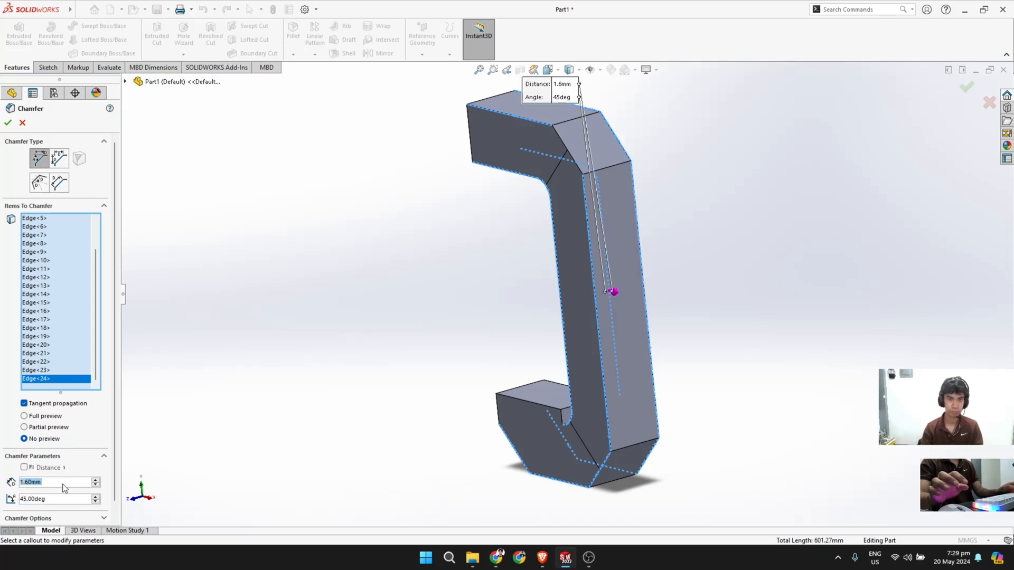
{"action": "left_click", "coordinate": [8, 124]}
Step: Start a fillet and select the sloped bevel faces at the spine's upper and lower outer corners
{"action": "middle_click_drag", "start_coordinate": [700, 355], "coordinate": [729, 347]}
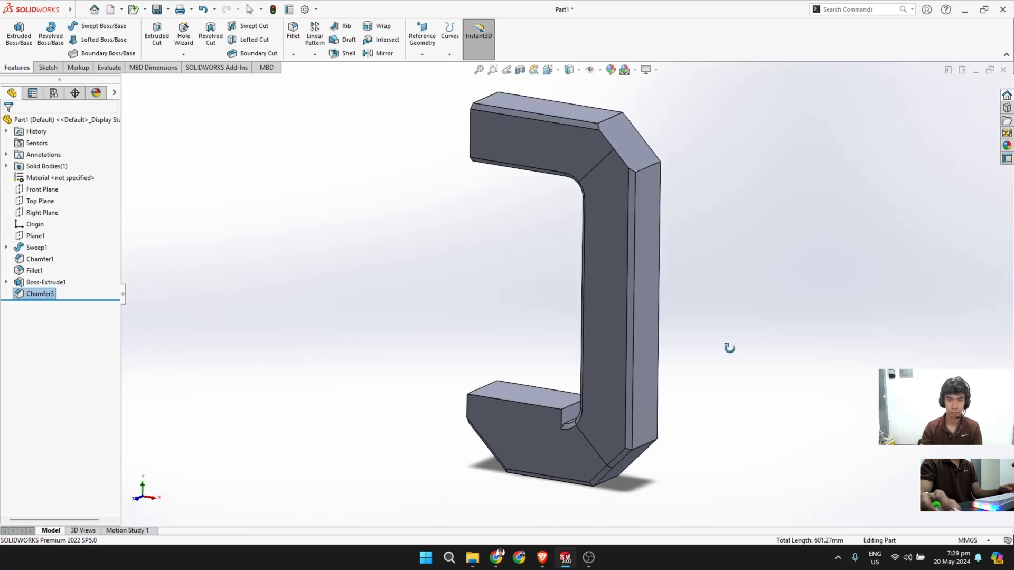
{"action": "scroll", "coordinate": [667, 173], "scroll_direction": "down", "scroll_amount": 4}
{"action": "middle_click_drag", "start_coordinate": [632, 172], "coordinate": [569, 188]}
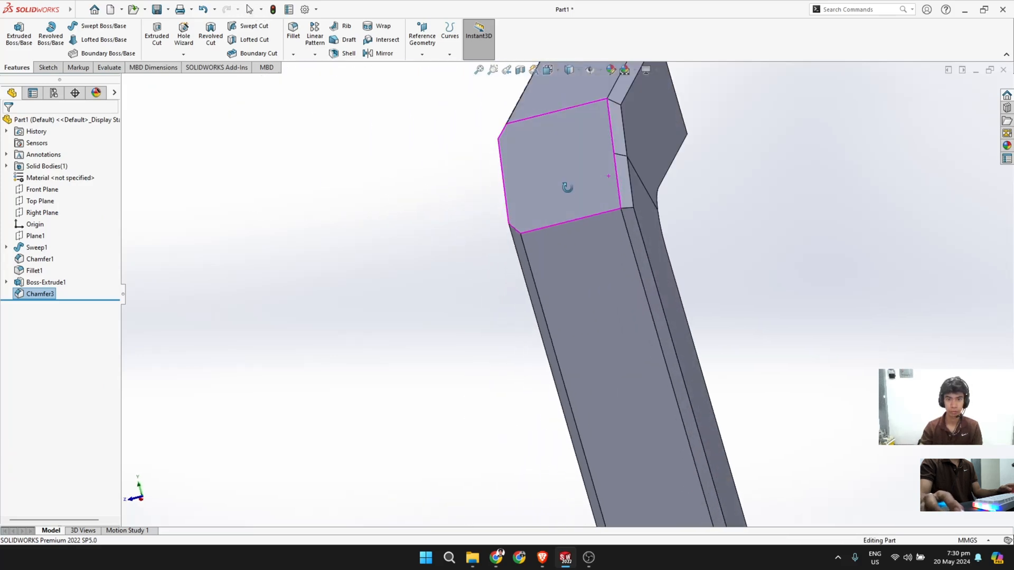
{"action": "scroll", "coordinate": [684, 237], "scroll_direction": "up", "scroll_amount": 1}
{"action": "middle_click_drag", "start_coordinate": [684, 237], "coordinate": [648, 236]}
{"action": "scroll", "coordinate": [534, 196], "scroll_direction": "down", "scroll_amount": 2}
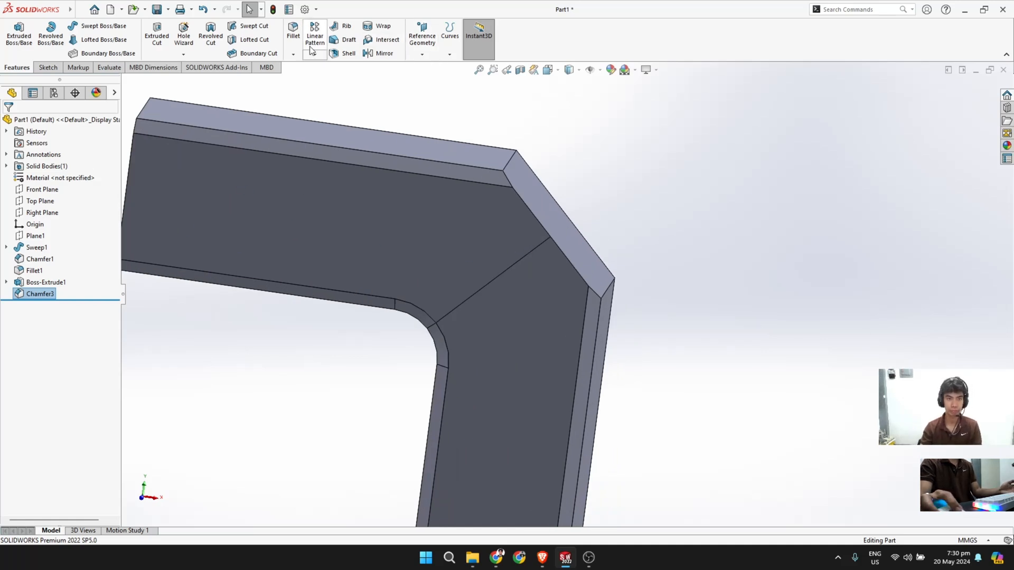
{"action": "middle_click_drag", "start_coordinate": [629, 225], "coordinate": [521, 240]}
{"action": "left_click", "coordinate": [522, 240]}
{"action": "middle_click_drag", "start_coordinate": [515, 372], "coordinate": [585, 412]}
{"action": "left_click", "coordinate": [586, 414]}
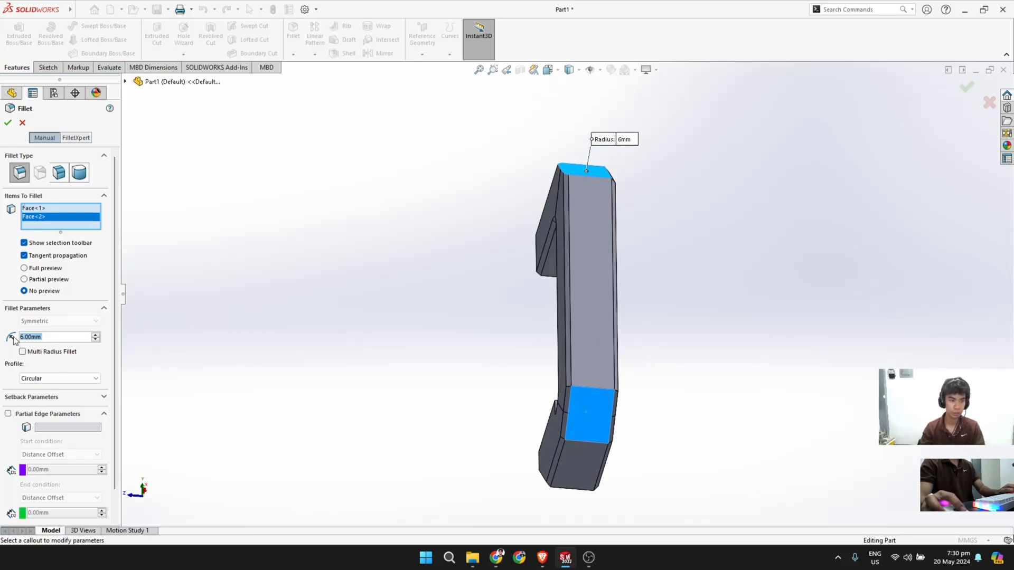
Step: Set the fillet radius to 3 mm and apply it around the two bevel faces
{"action": "type", "text": "3"}
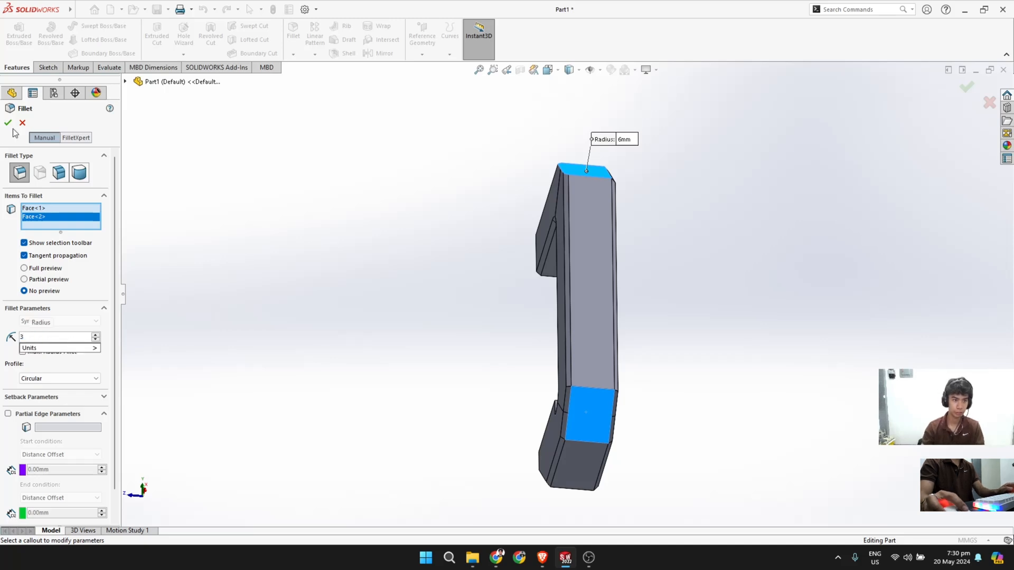
{"action": "key", "text": "Return"}
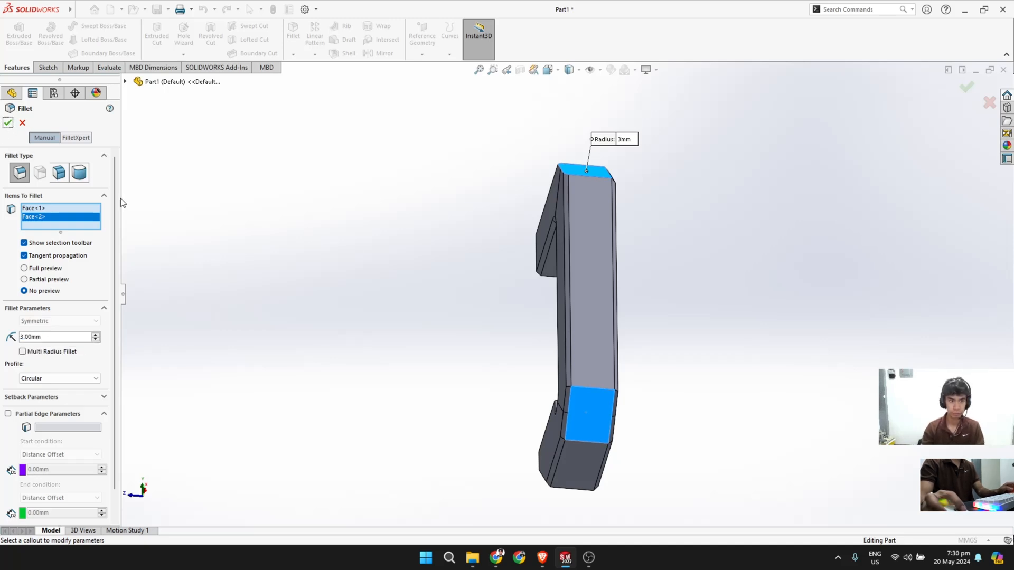
{"action": "left_click", "coordinate": [8, 123]}
{"action": "middle_click_drag", "start_coordinate": [519, 343], "coordinate": [644, 398]}
{"action": "middle_click_drag", "start_coordinate": [679, 341], "coordinate": [607, 267]}
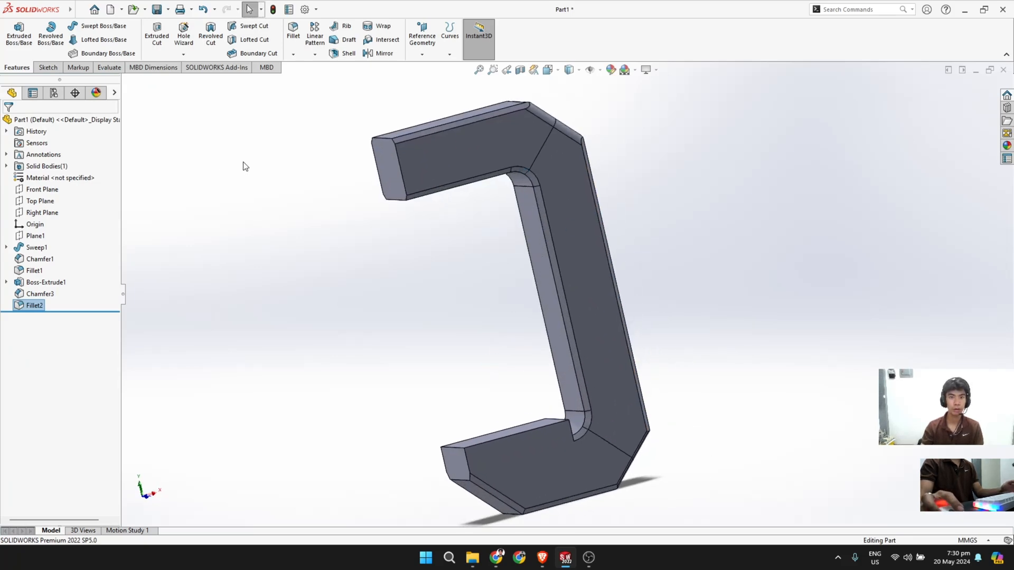
{"action": "left_click", "coordinate": [30, 253]}
{"action": "left_click", "coordinate": [232, 251]}
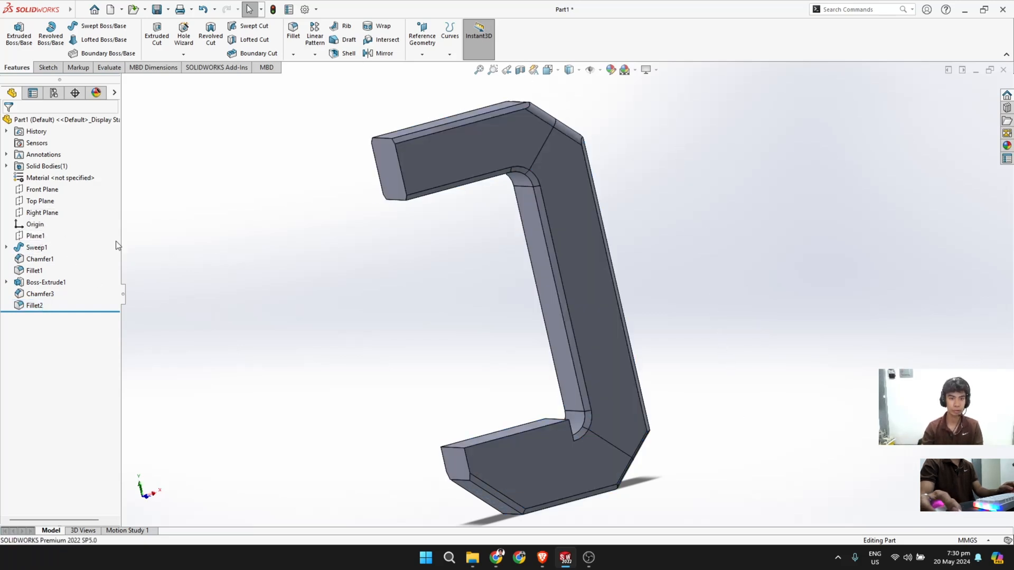
{"action": "middle_click_drag", "start_coordinate": [731, 274], "coordinate": [692, 286]}
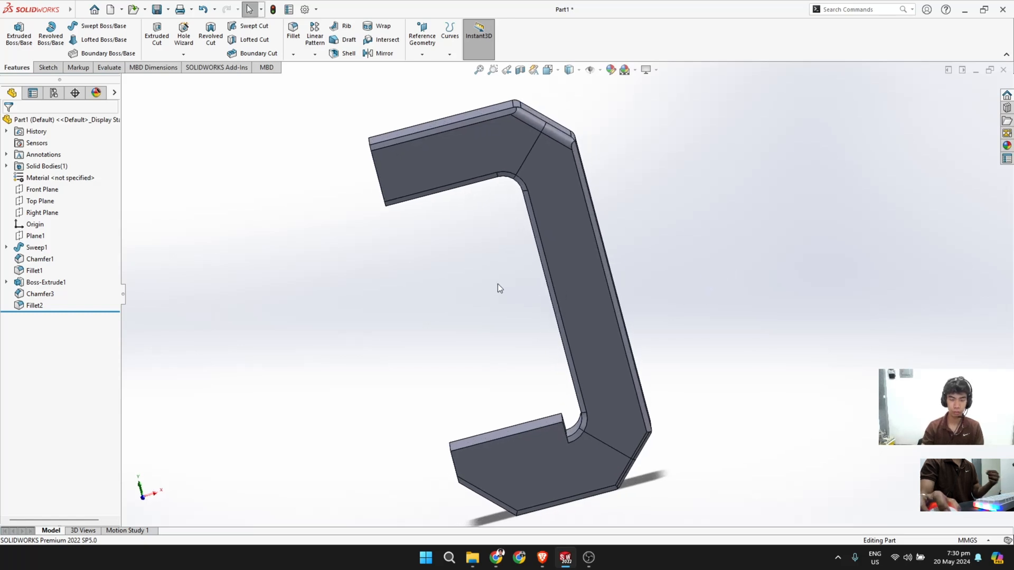
{"action": "middle_click_drag", "start_coordinate": [499, 290], "coordinate": [528, 316]}
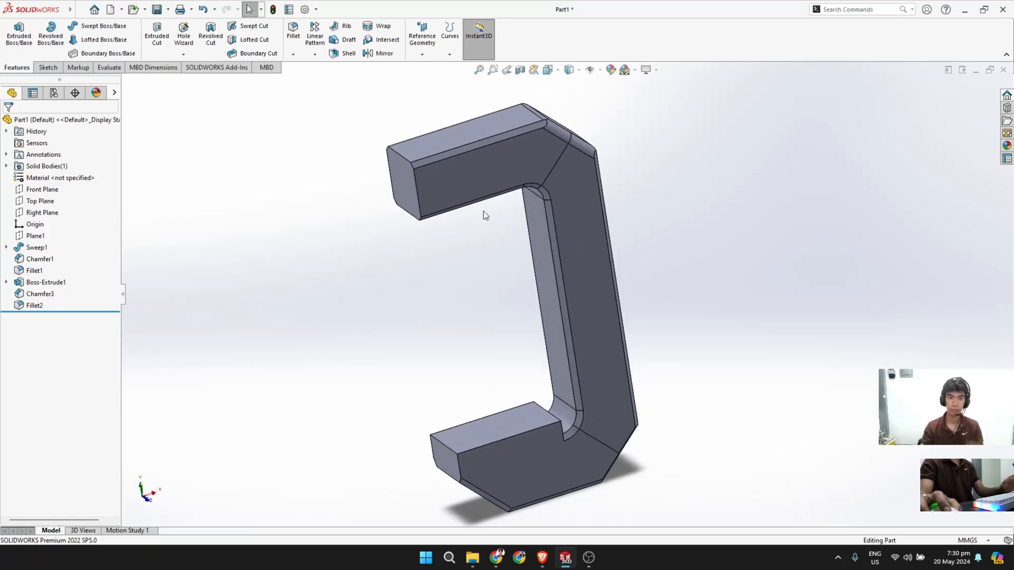
Step: Open a new sketch on the top outer face of the upper arm
{"action": "scroll", "coordinate": [485, 196], "scroll_direction": "up", "scroll_amount": 2}
{"action": "middle_click_drag", "start_coordinate": [486, 179], "coordinate": [520, 200]}
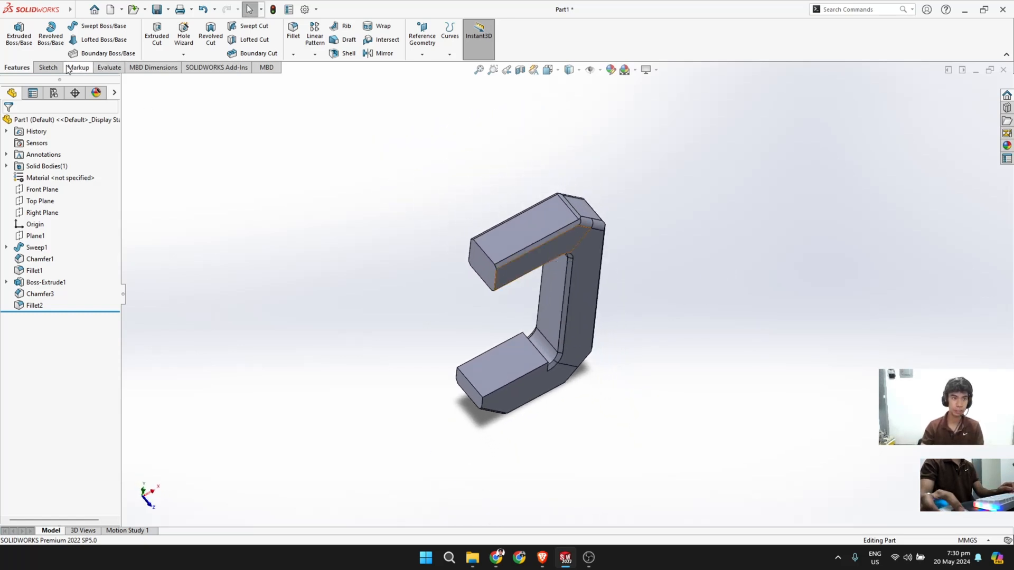
{"action": "left_click", "coordinate": [47, 67]}
{"action": "left_click", "coordinate": [15, 31]}
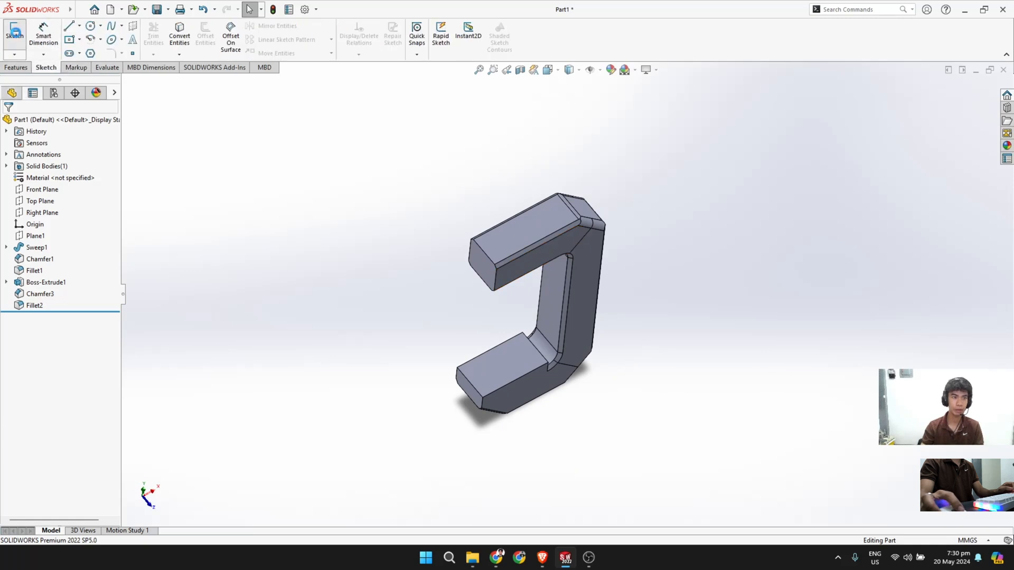
{"action": "left_click", "coordinate": [521, 232]}
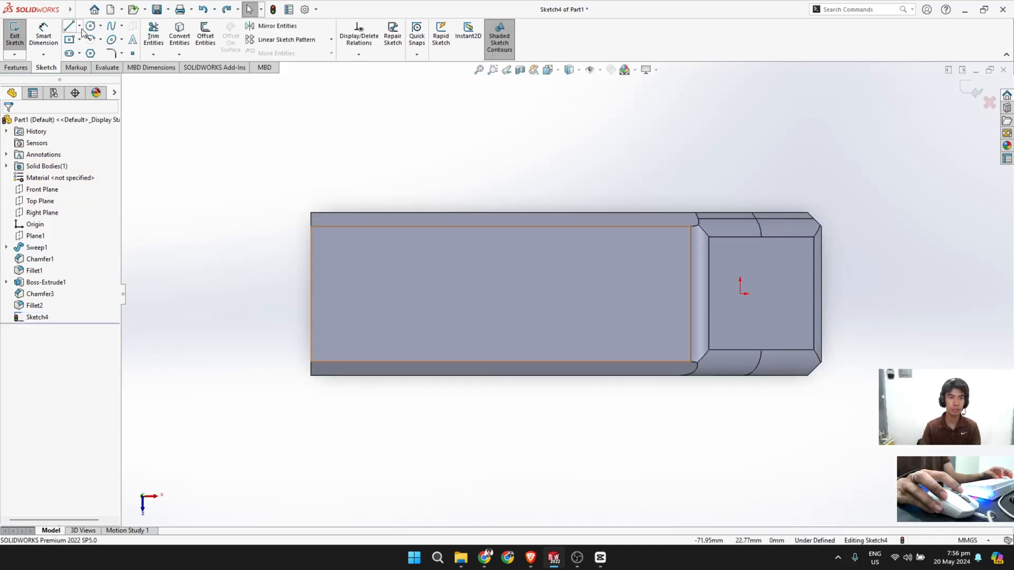
Step: Draw a horizontal construction centerline from the origin to the midpoint of the upper arm's free end edge
{"action": "left_click", "coordinate": [79, 26]}
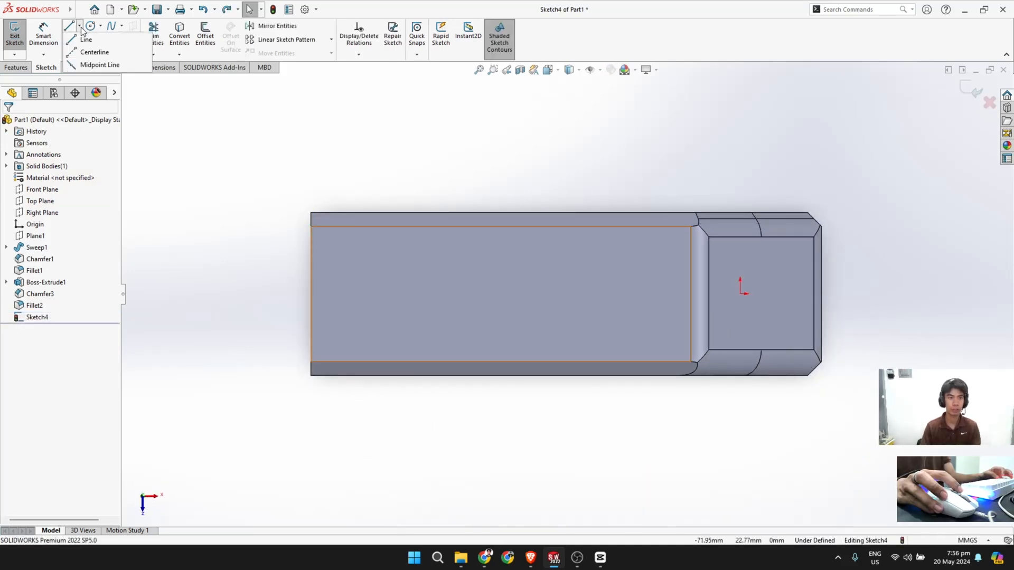
{"action": "left_click", "coordinate": [92, 53]}
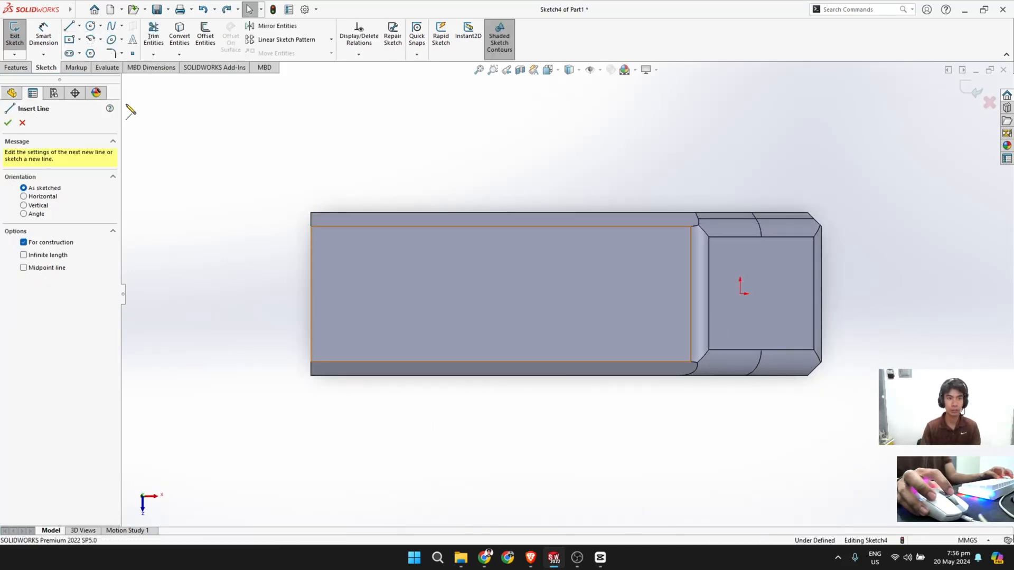
{"action": "left_click", "coordinate": [740, 294]}
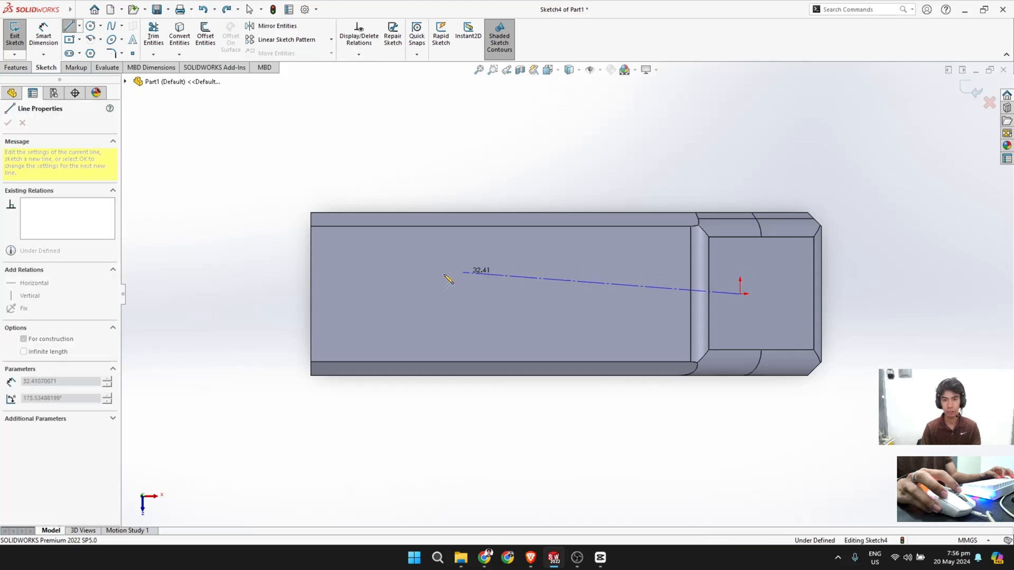
{"action": "left_click", "coordinate": [311, 294]}
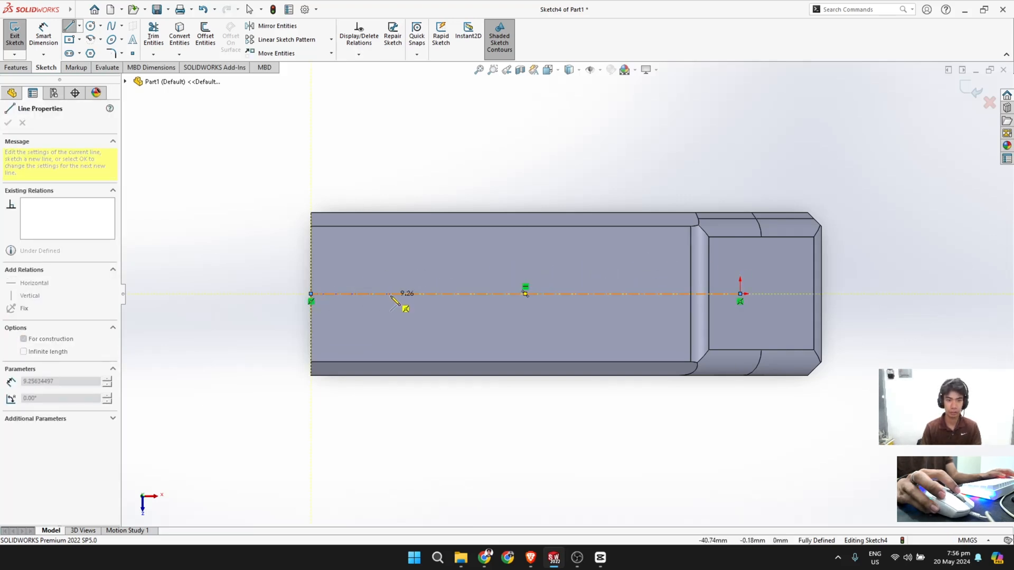
{"action": "key", "text": "Escape"}
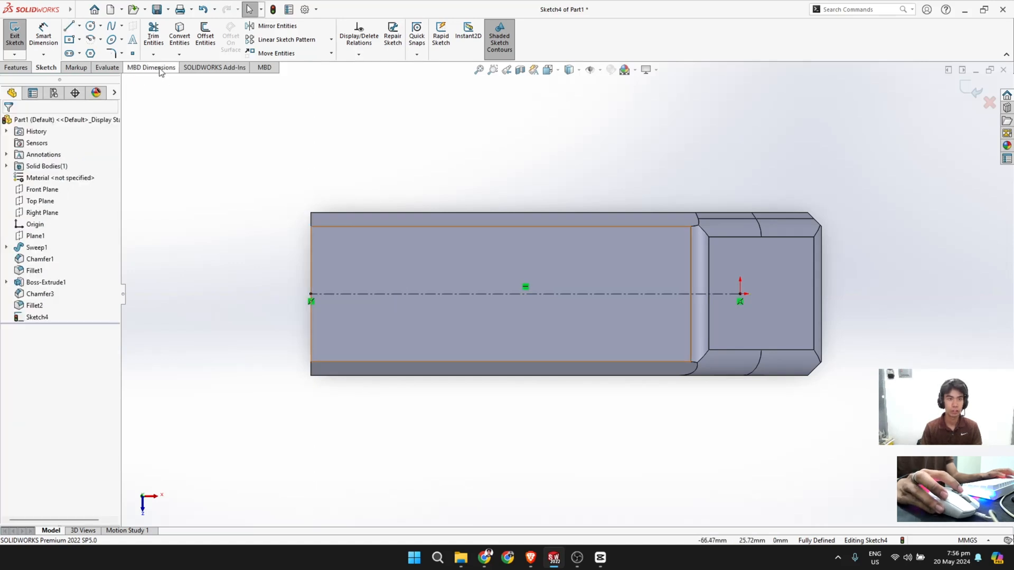
Step: Sketch a circle centered on the centerline near the arm's free end and set its diameter to 10 mm
{"action": "left_click", "coordinate": [91, 28]}
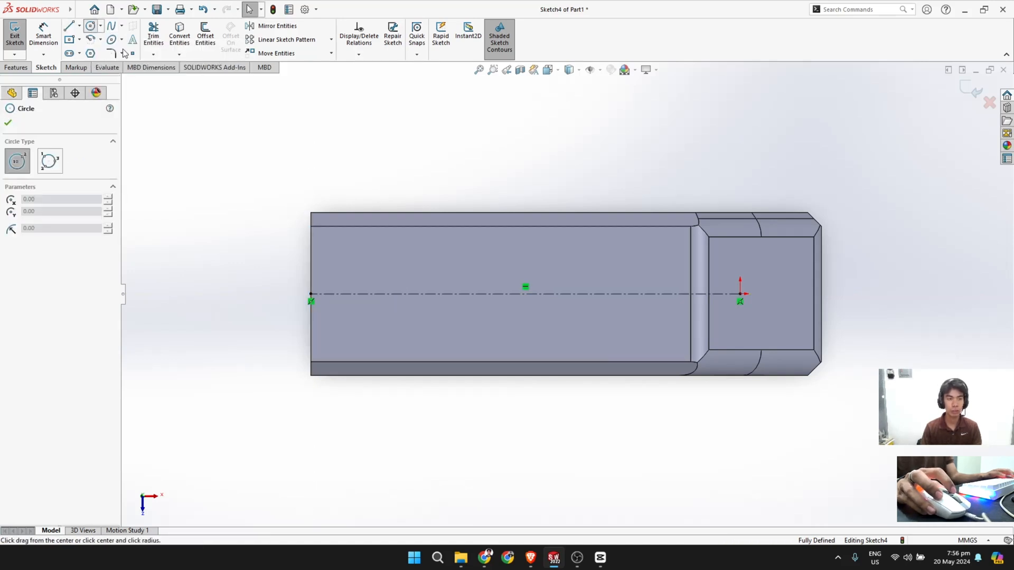
{"action": "left_click", "coordinate": [405, 294]}
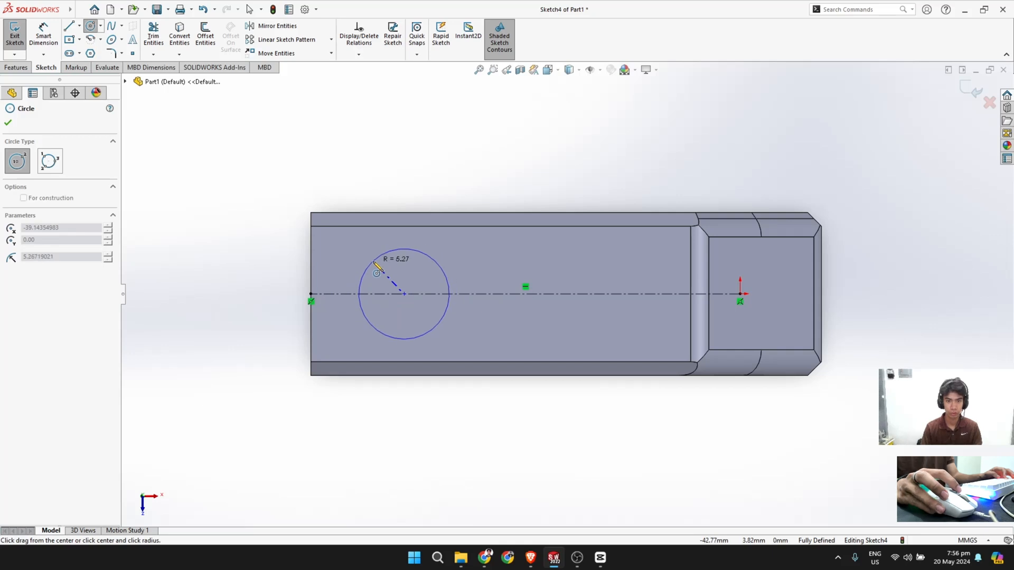
{"action": "left_click", "coordinate": [394, 253]}
{"action": "left_click", "coordinate": [43, 32]}
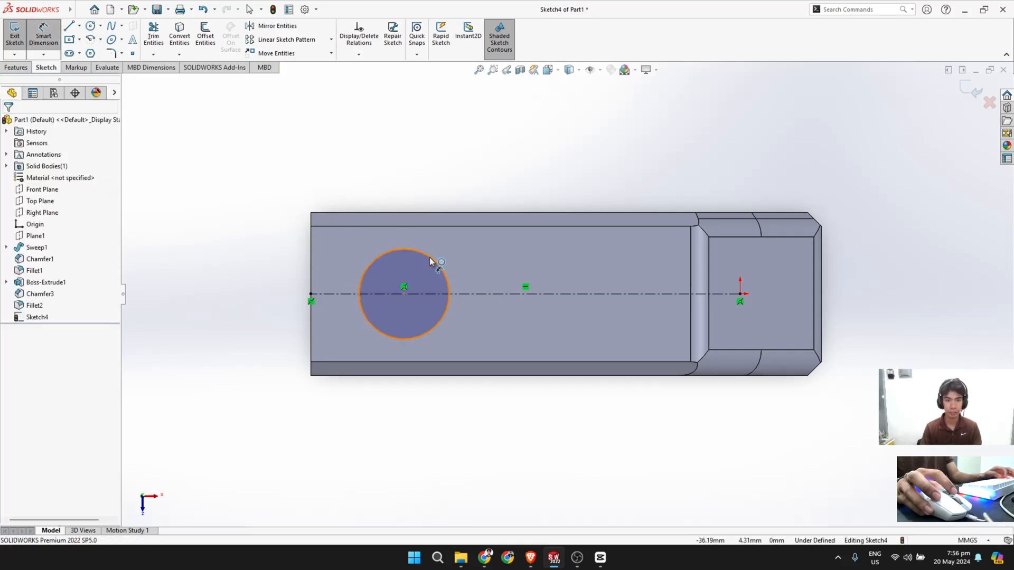
{"action": "left_click", "coordinate": [405, 249]}
{"action": "left_click", "coordinate": [510, 186]}
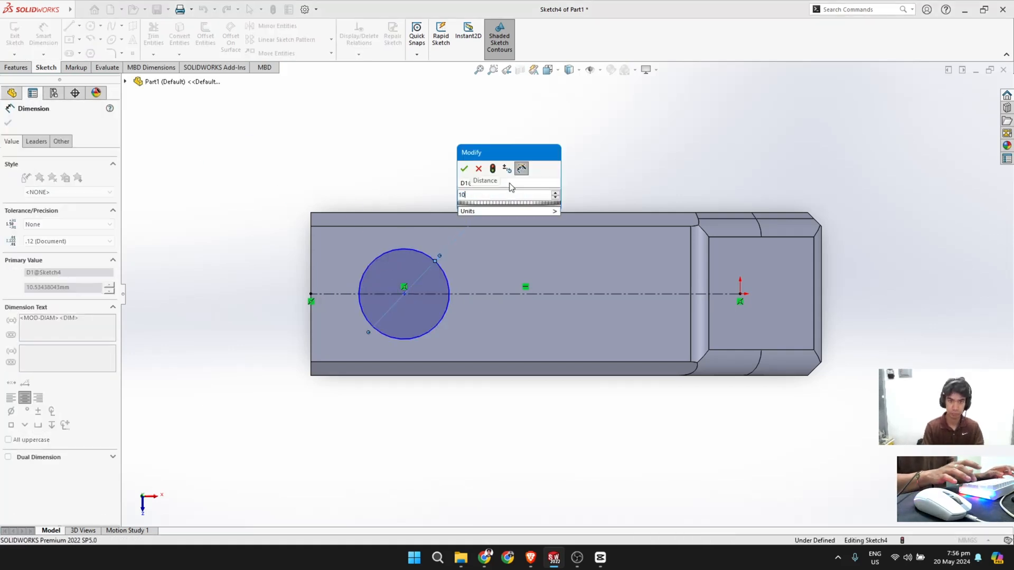
{"action": "type", "text": "10"}
{"action": "key", "text": "Return"}
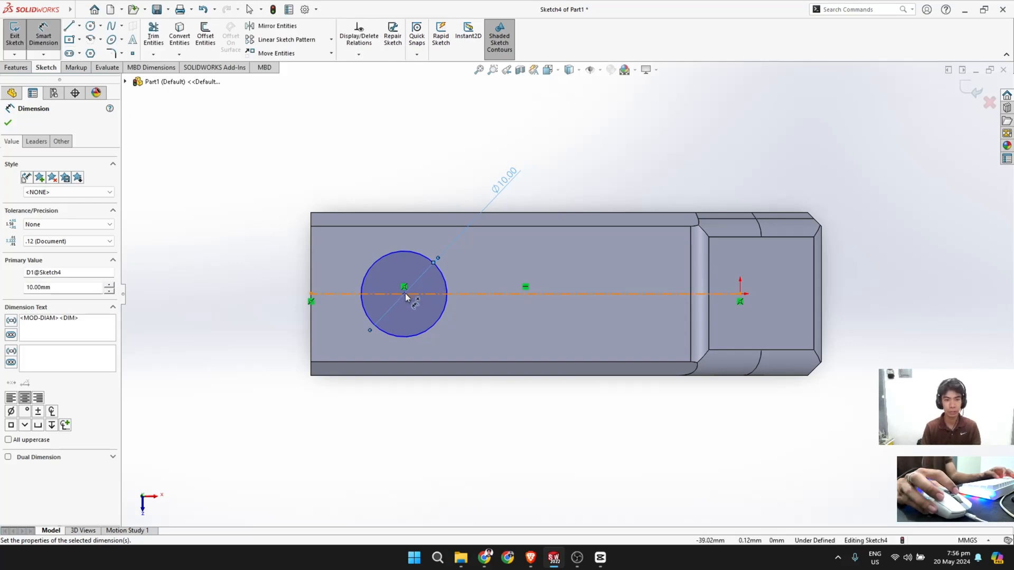
Step: Dimension the circle's center 9.5 mm from the arm's free end edge
{"action": "left_click", "coordinate": [311, 289]}
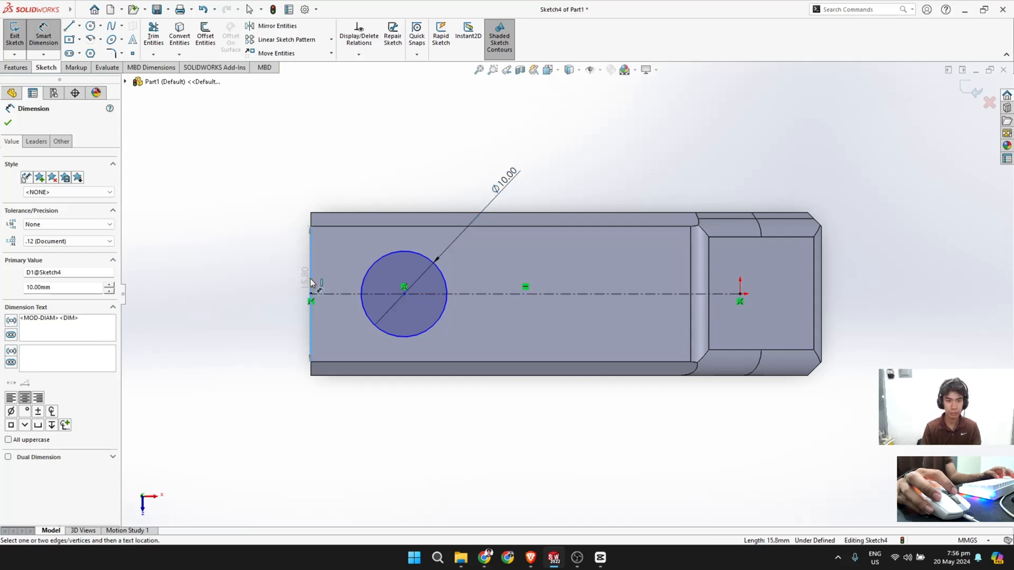
{"action": "left_click", "coordinate": [405, 294]}
{"action": "left_click", "coordinate": [370, 169]}
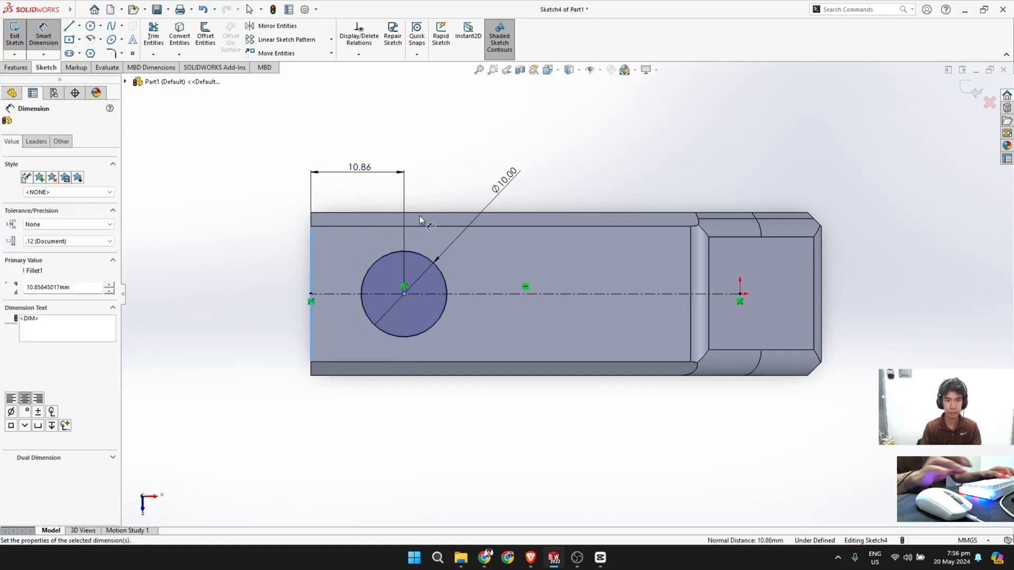
{"action": "type", "text": "9.5"}
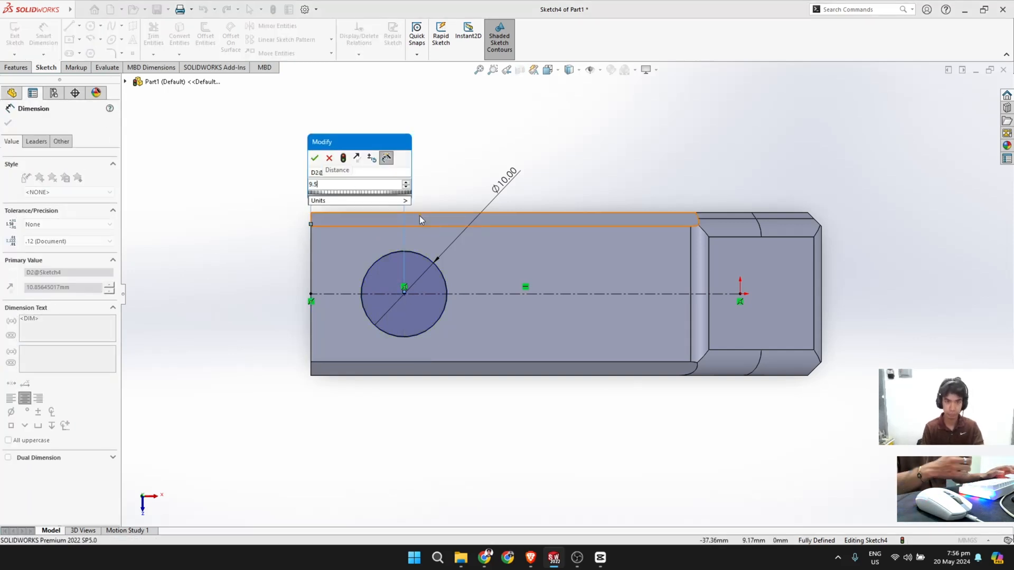
{"action": "key", "text": "Return"}
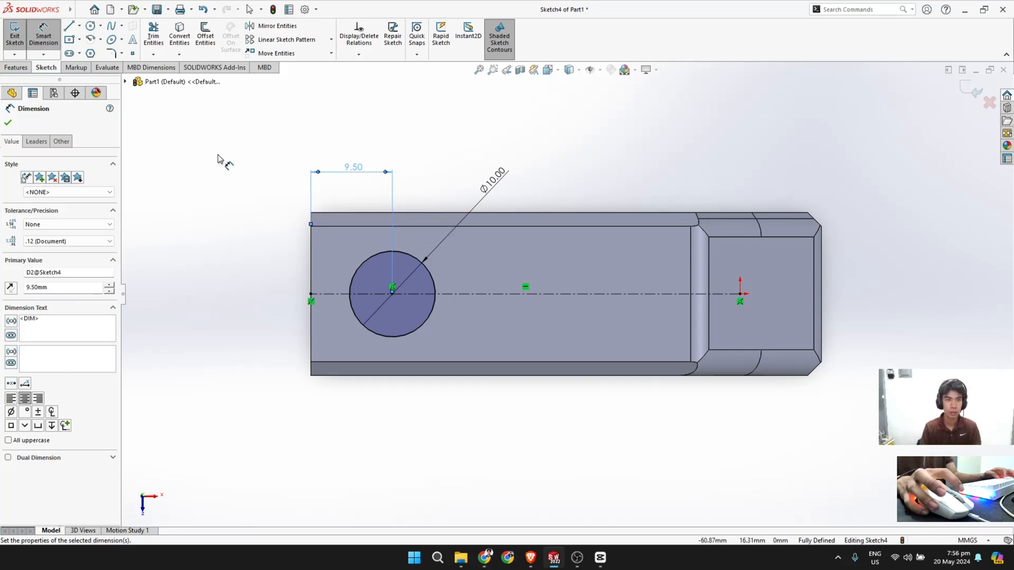
{"action": "left_click", "coordinate": [10, 123]}
Step: Cut the circle down through the upper arm with a blind 50 mm Extruded Cut
{"action": "left_click", "coordinate": [16, 68]}
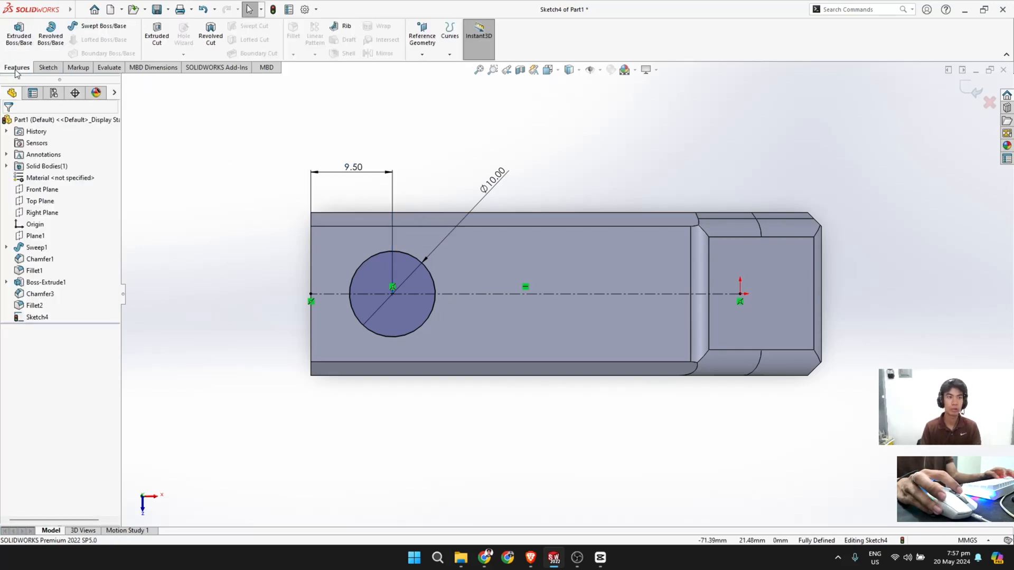
{"action": "left_click", "coordinate": [157, 38]}
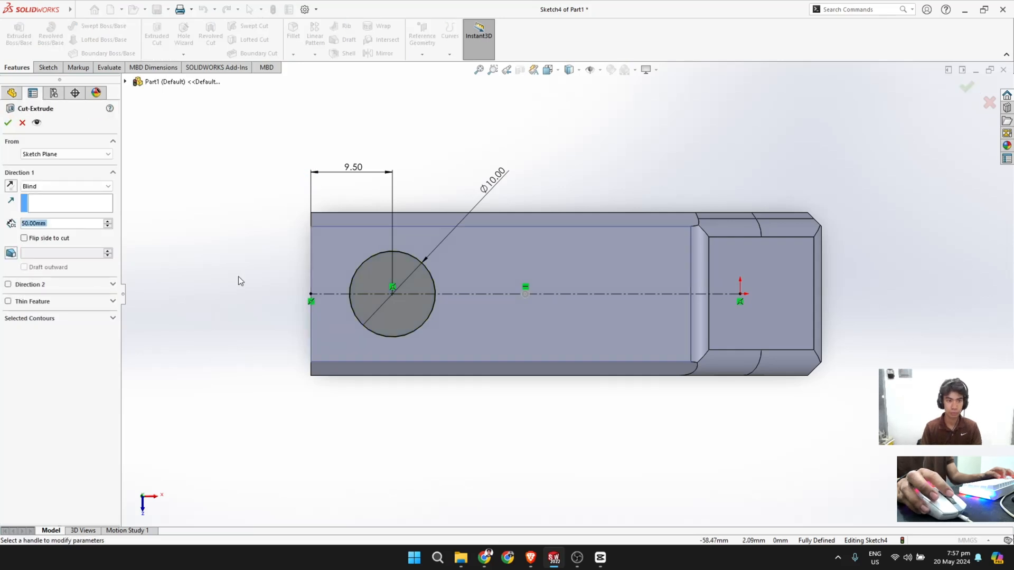
{"action": "middle_click_drag", "start_coordinate": [567, 350], "coordinate": [564, 167]}
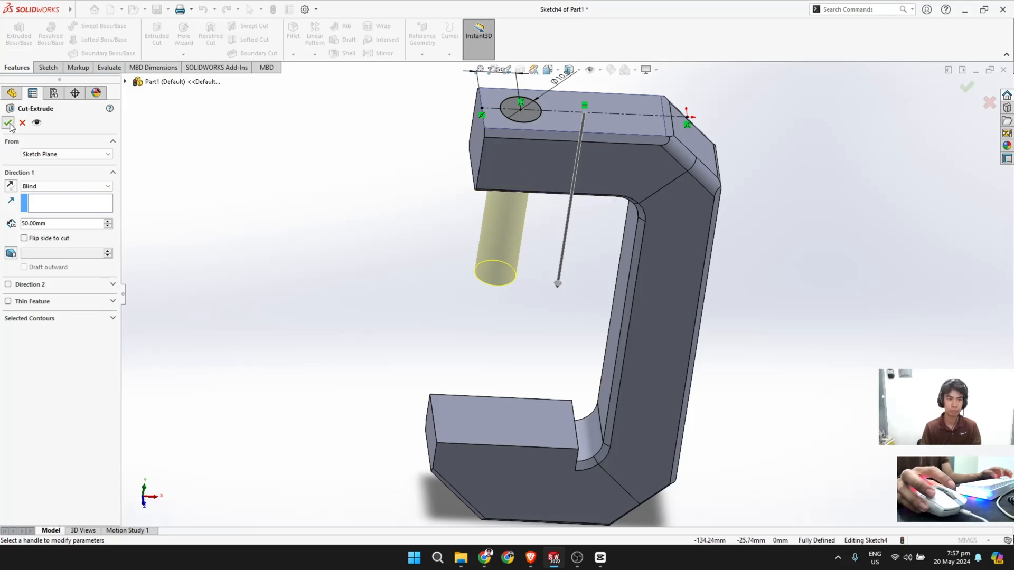
{"action": "key", "text": "Return"}
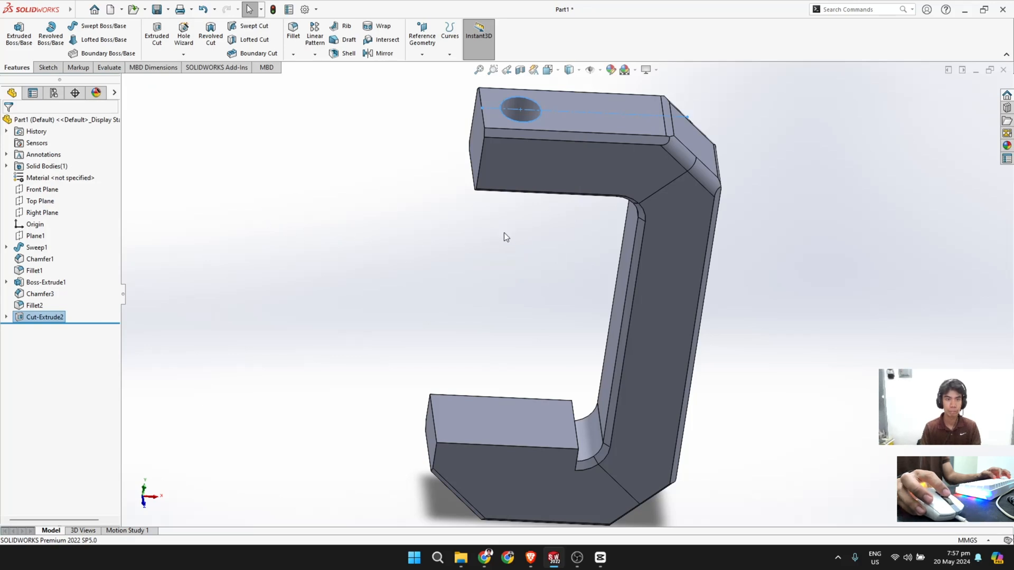
{"action": "left_click", "coordinate": [436, 188]}
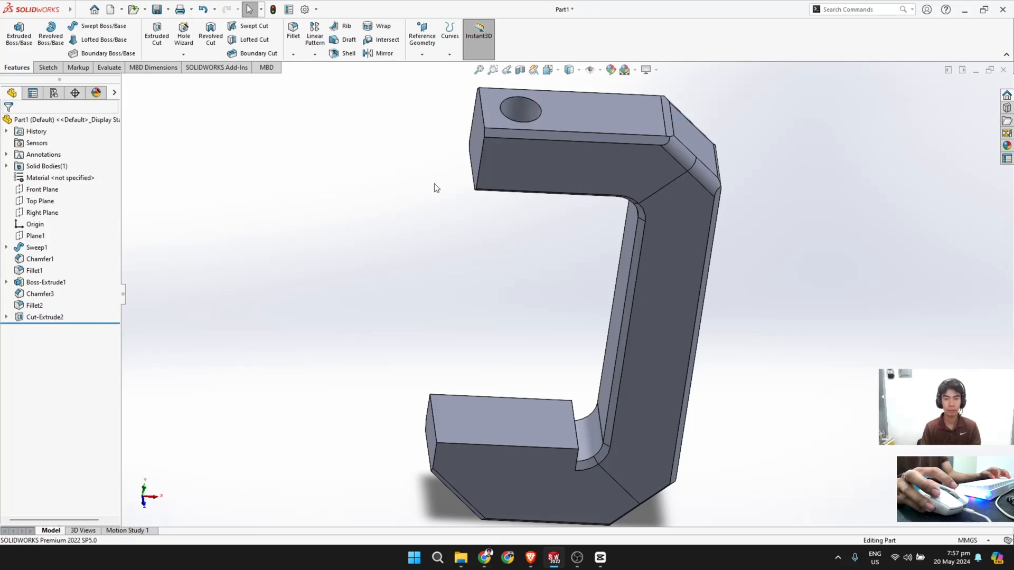
Step: Start a Thread feature on the upper circular edge of the 10 mm hole
{"action": "left_click", "coordinate": [81, 10]}
{"action": "mouse_move", "coordinate": [139, 12]}
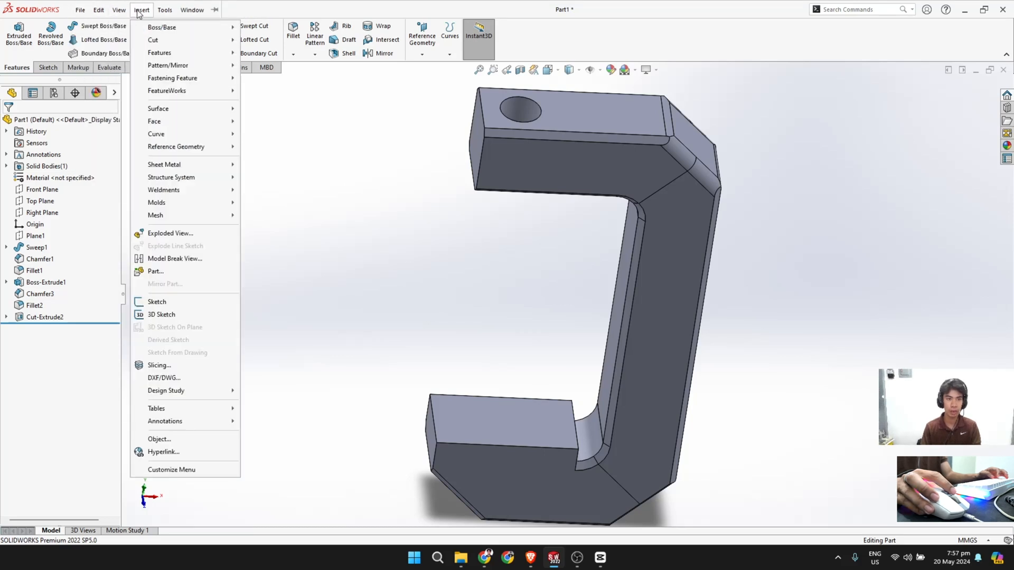
{"action": "left_click", "coordinate": [164, 52]}
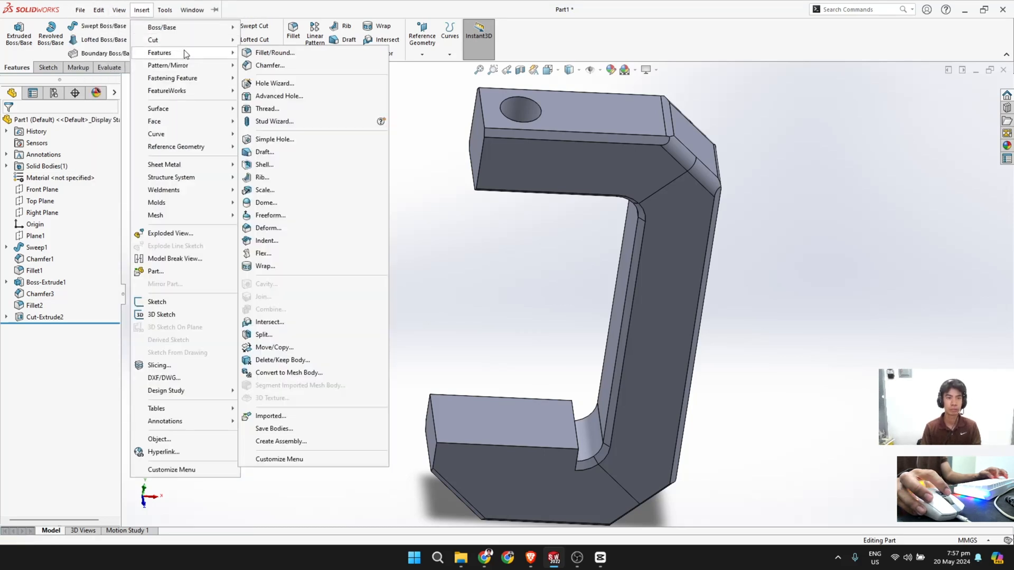
{"action": "left_click", "coordinate": [316, 109]}
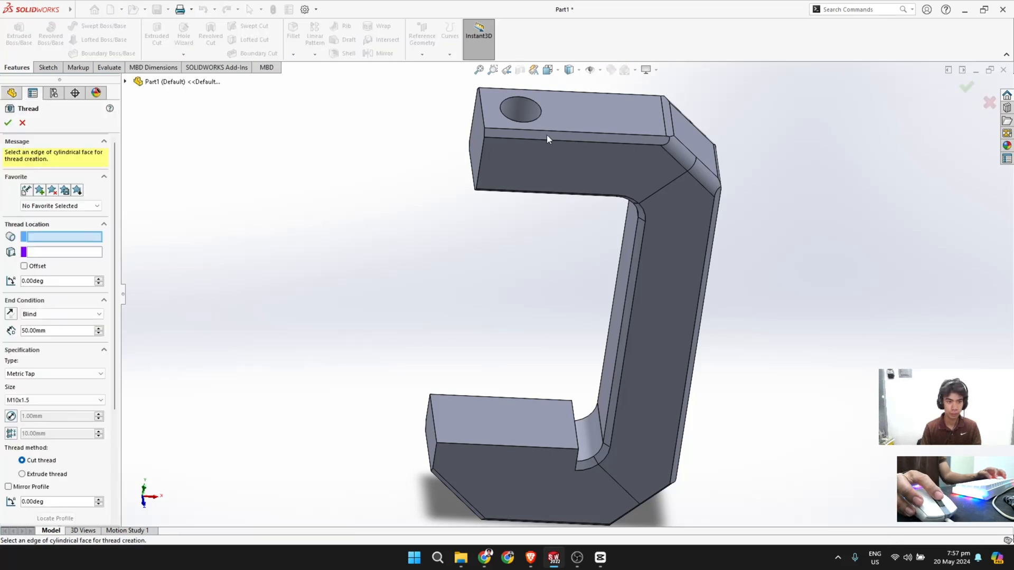
{"action": "scroll", "coordinate": [546, 138], "scroll_direction": "up", "scroll_amount": 2}
{"action": "scroll", "coordinate": [547, 208], "scroll_direction": "down", "scroll_amount": 6}
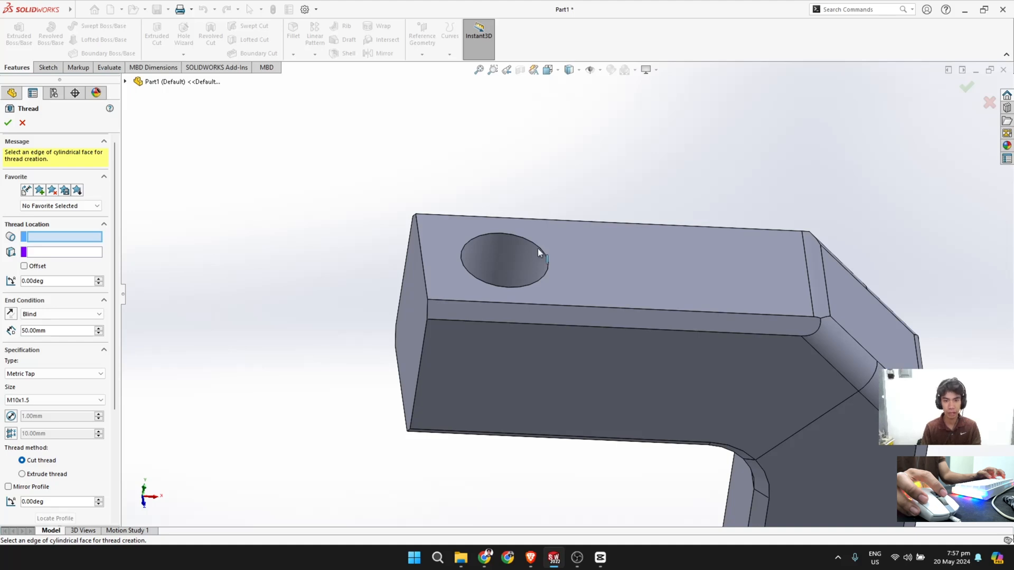
{"action": "left_click", "coordinate": [539, 249]}
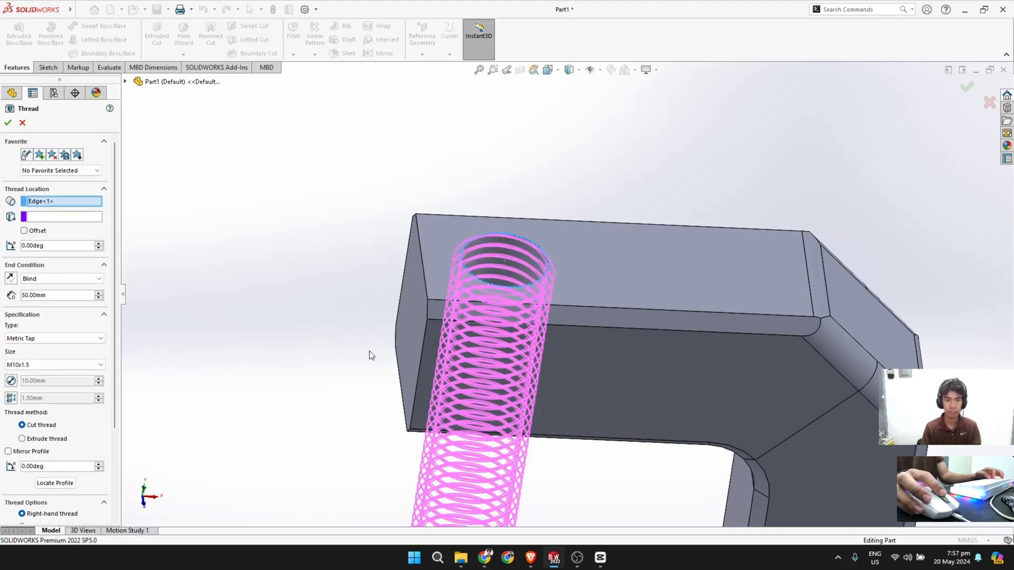
Step: Set the blind thread depth to 50 mm
{"action": "double_click", "coordinate": [69, 297]}
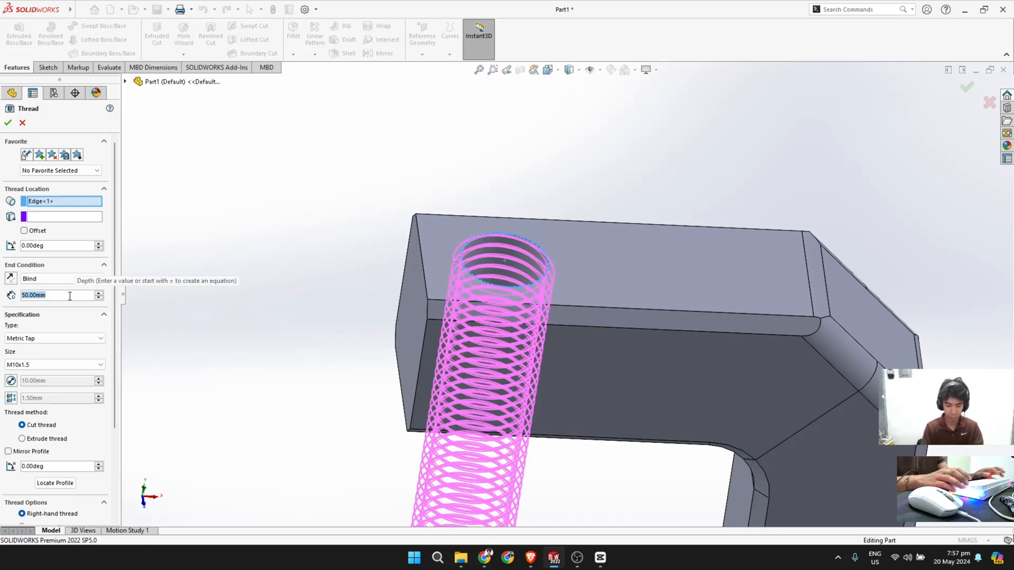
{"action": "type", "text": "50"}
{"action": "key", "text": "Return"}
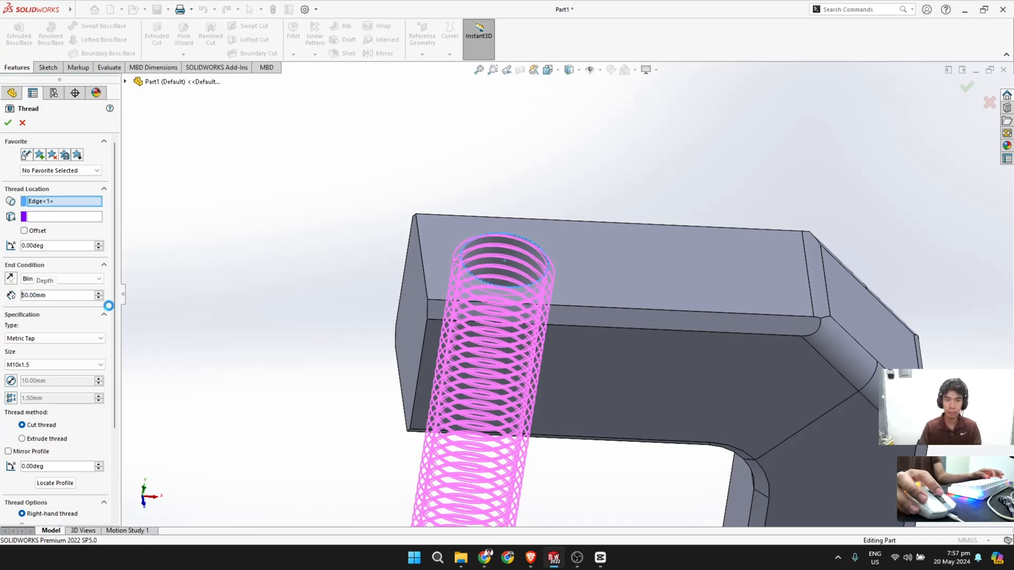
Step: Specify the thread as type Metric Tap with size M10x1.5
{"action": "scroll", "coordinate": [380, 390], "scroll_direction": "up", "scroll_amount": 4}
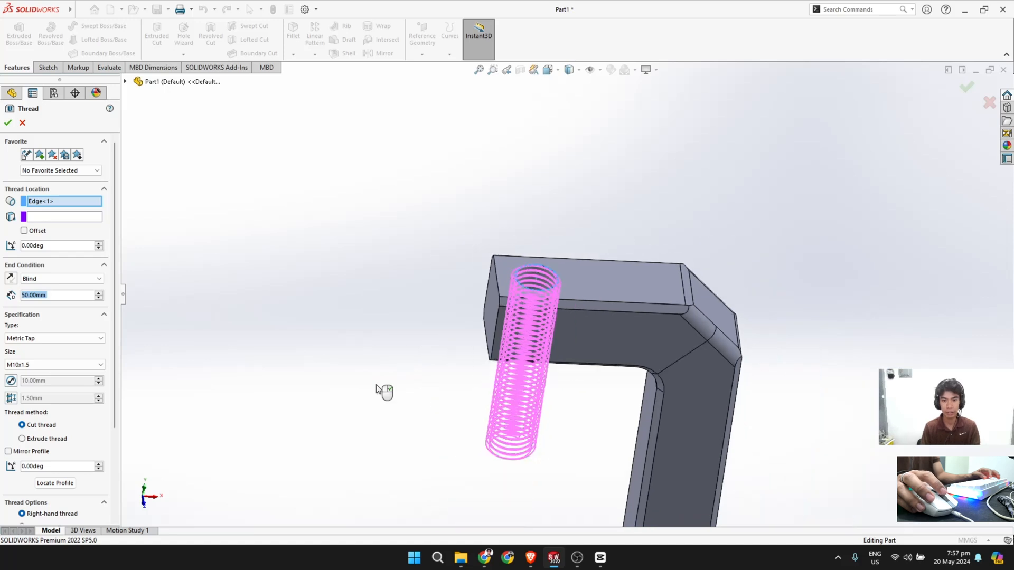
{"action": "scroll", "coordinate": [393, 386], "scroll_direction": "down", "scroll_amount": 2}
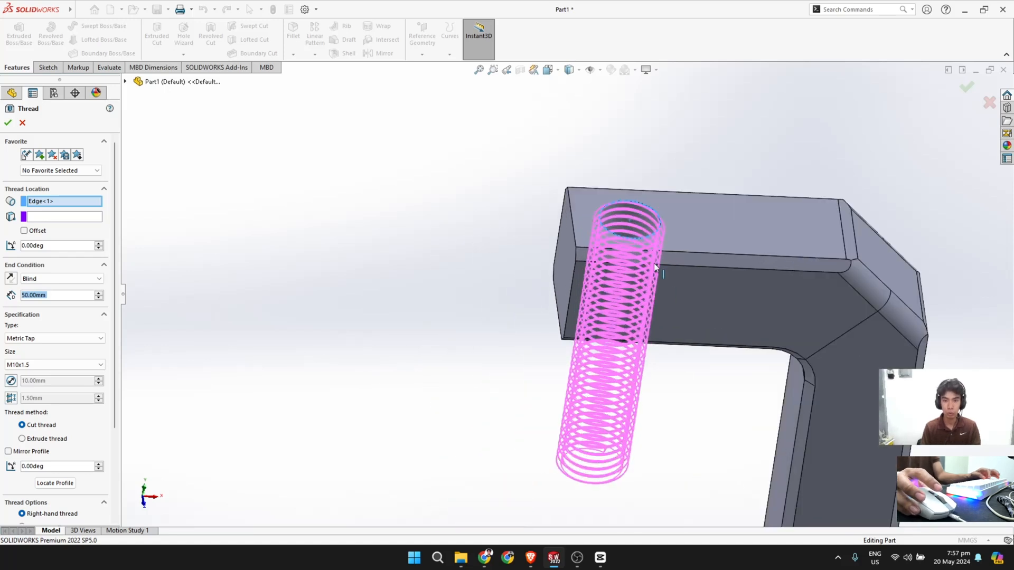
{"action": "left_click", "coordinate": [55, 342]}
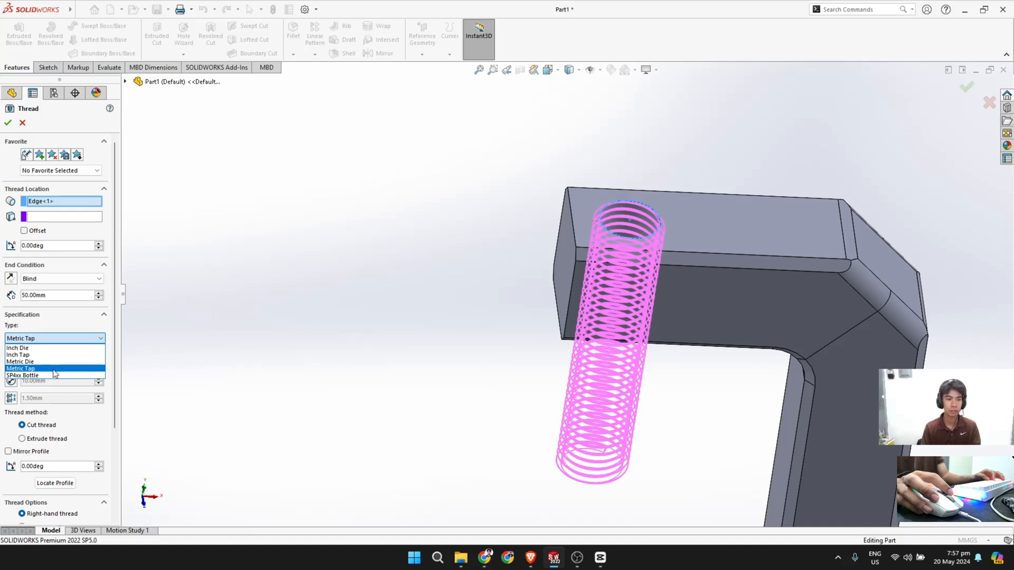
{"action": "left_click", "coordinate": [54, 369]}
{"action": "left_click", "coordinate": [59, 363]}
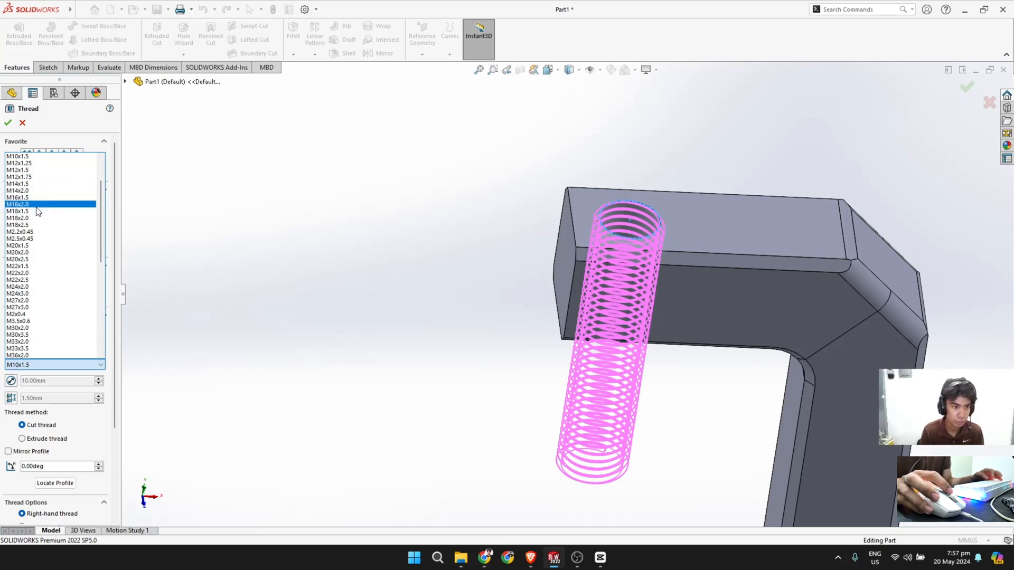
{"action": "left_click", "coordinate": [41, 157]}
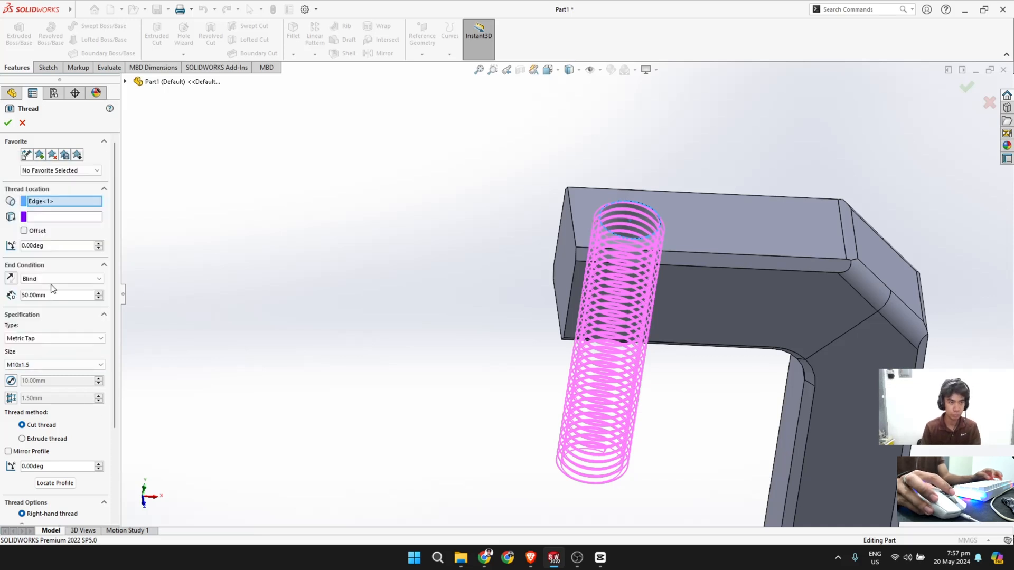
Step: Offset the thread start by 2 mm from the hole edge and create the thread
{"action": "left_click", "coordinate": [24, 231]}
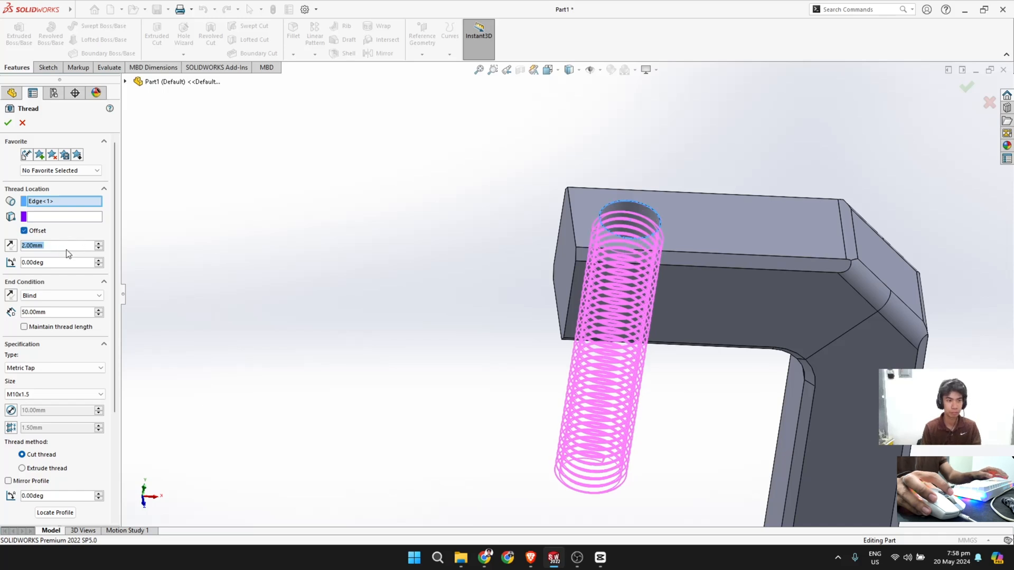
{"action": "type", "text": "2"}
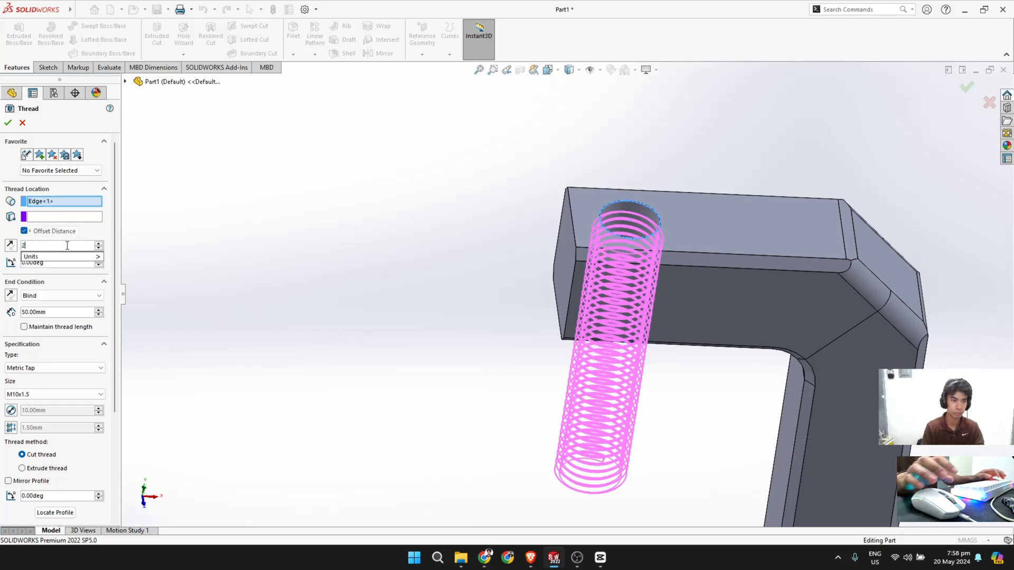
{"action": "key", "text": "Return"}
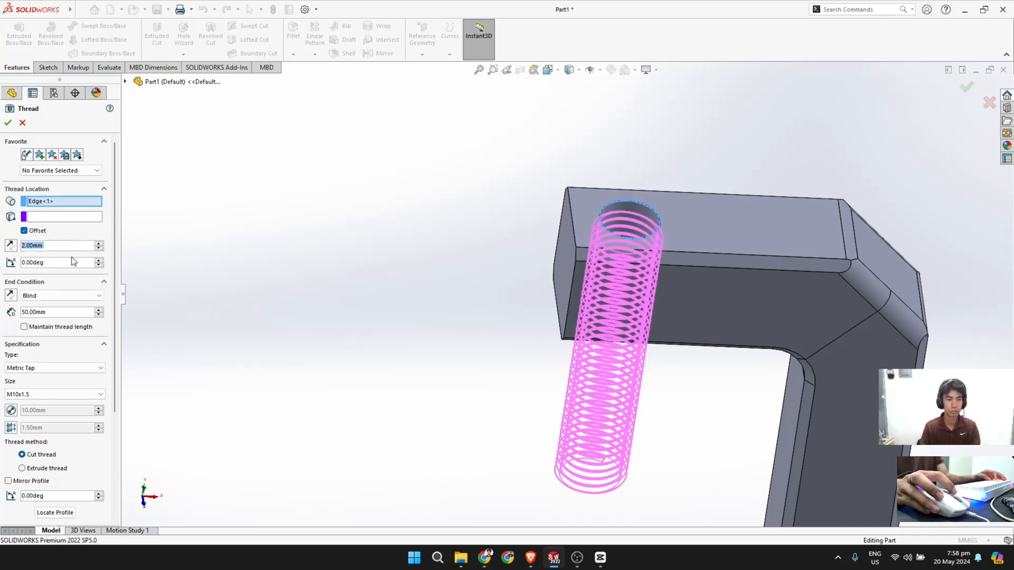
{"action": "left_click", "coordinate": [8, 123]}
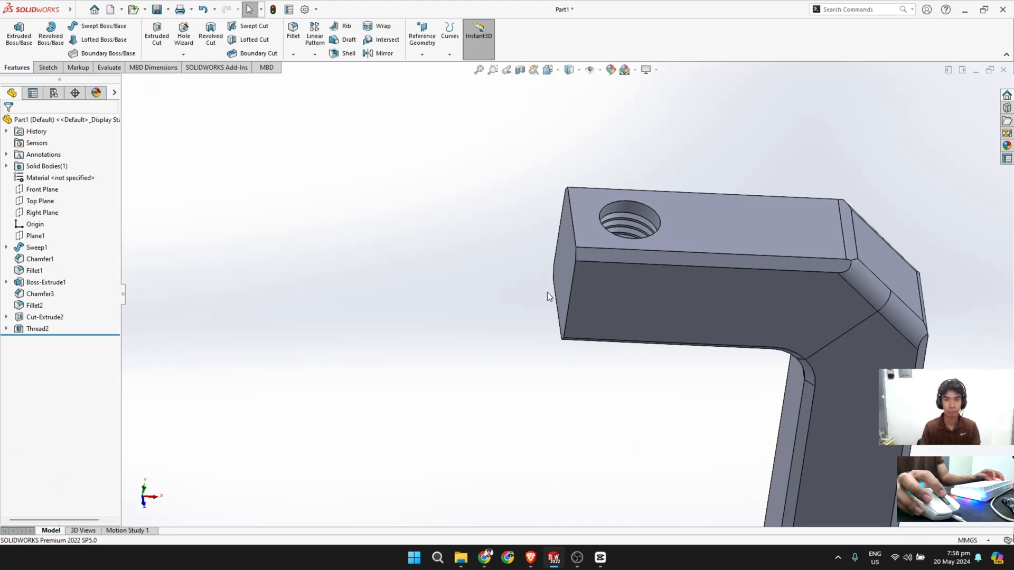
Step: Apply a red appearance to the sweep, both chamfers, both fillets and the boss extrude, leaving out the hole cut and the thread
{"action": "scroll", "coordinate": [633, 375], "scroll_direction": "up", "scroll_amount": 4}
{"action": "scroll", "coordinate": [633, 375], "scroll_direction": "down", "scroll_amount": 1}
{"action": "scroll", "coordinate": [631, 349], "scroll_direction": "up", "scroll_amount": 2}
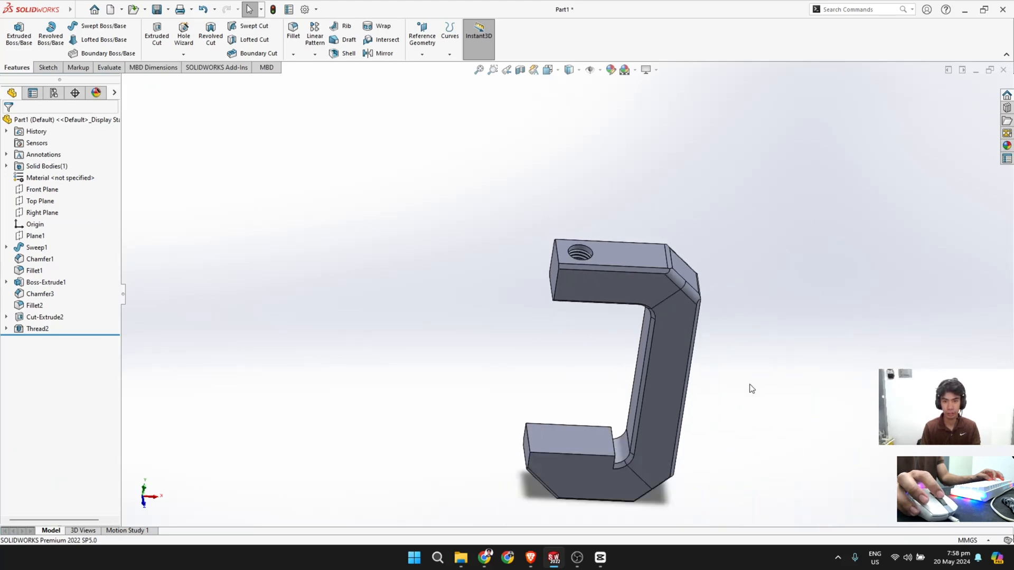
{"action": "scroll", "coordinate": [742, 384], "scroll_direction": "down", "scroll_amount": 1}
{"action": "scroll", "coordinate": [727, 384], "scroll_direction": "down", "scroll_amount": 1}
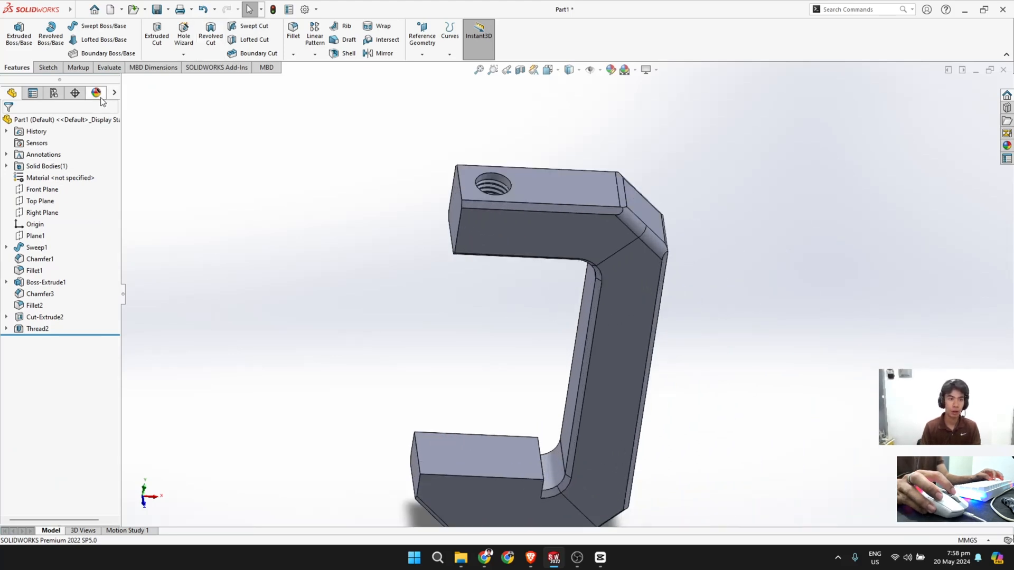
{"action": "left_click", "coordinate": [41, 248]}
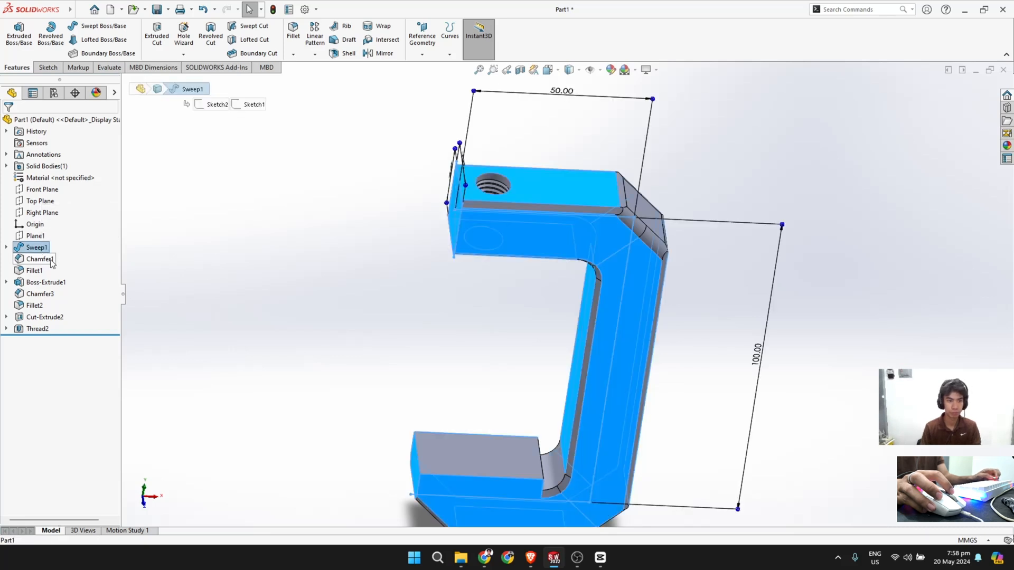
{"action": "left_click", "coordinate": [45, 261], "text": "ctrl"}
{"action": "left_click", "coordinate": [38, 272], "text": "ctrl"}
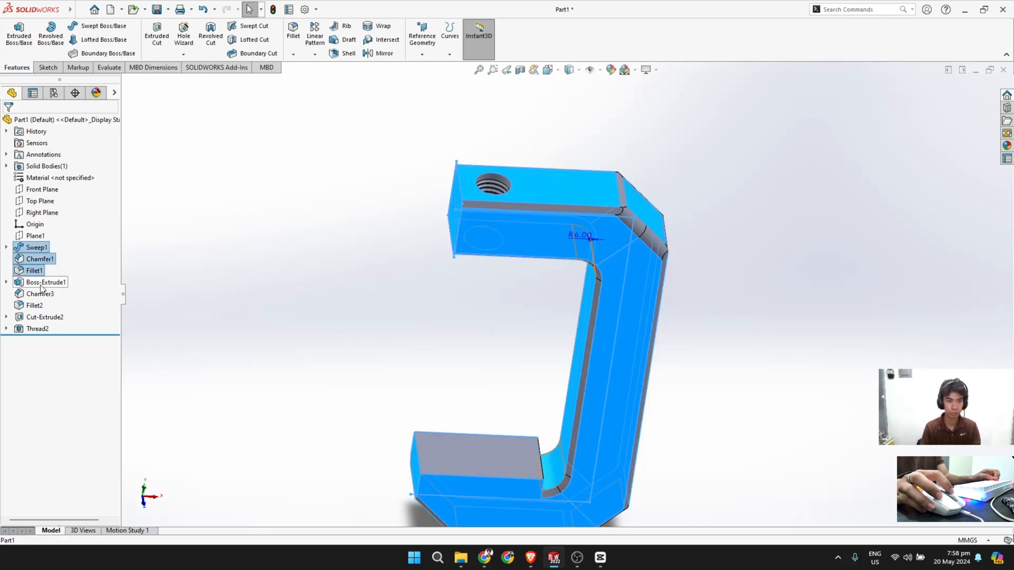
{"action": "left_click", "coordinate": [42, 284], "text": "ctrl"}
{"action": "left_click", "coordinate": [41, 295], "text": "ctrl"}
{"action": "left_click", "coordinate": [38, 306], "text": "ctrl"}
{"action": "left_click", "coordinate": [40, 318], "text": "ctrl"}
{"action": "left_click", "coordinate": [40, 329], "text": "ctrl"}
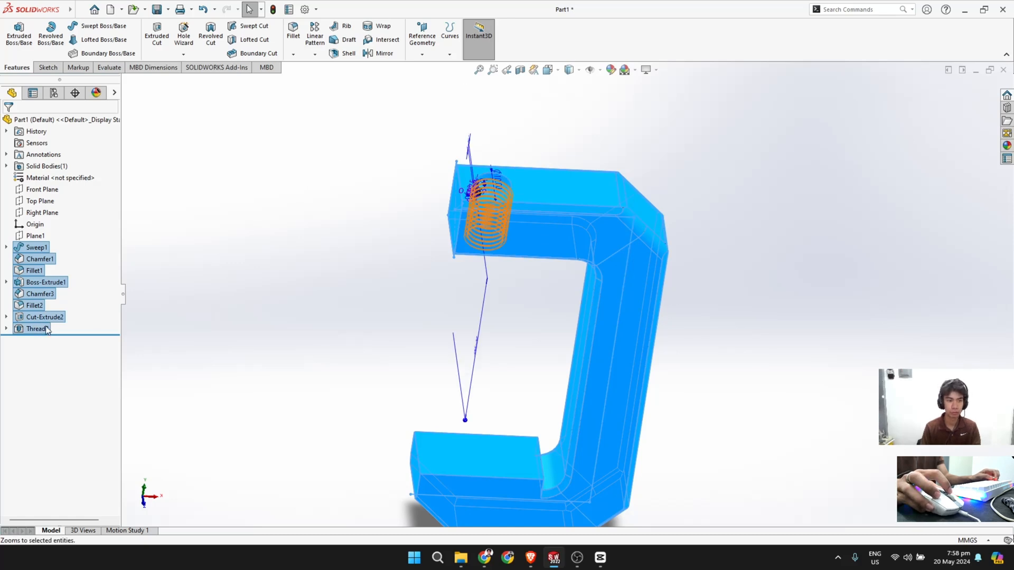
{"action": "left_click", "coordinate": [47, 329], "text": "ctrl"}
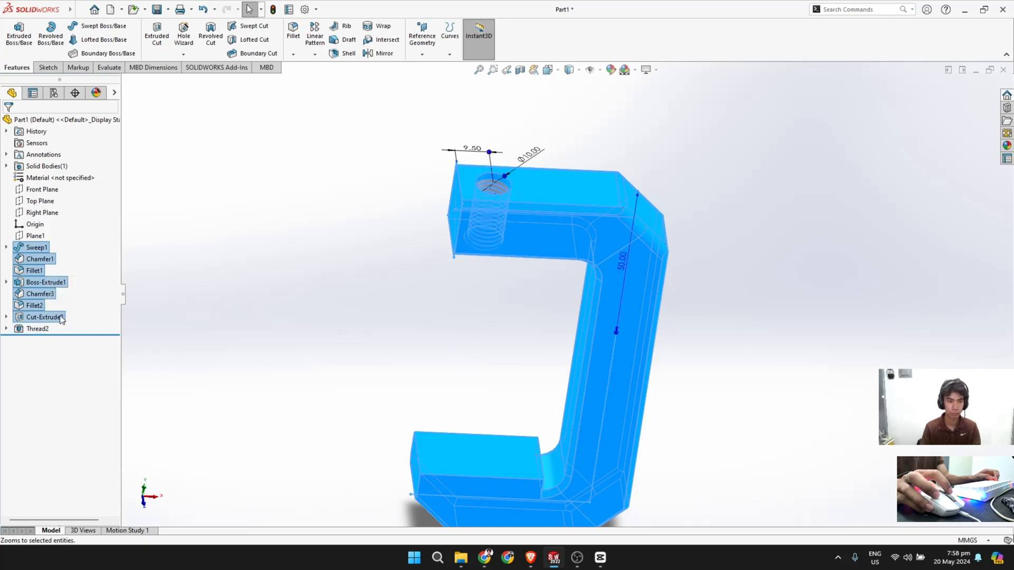
{"action": "left_click", "coordinate": [42, 317], "text": "ctrl"}
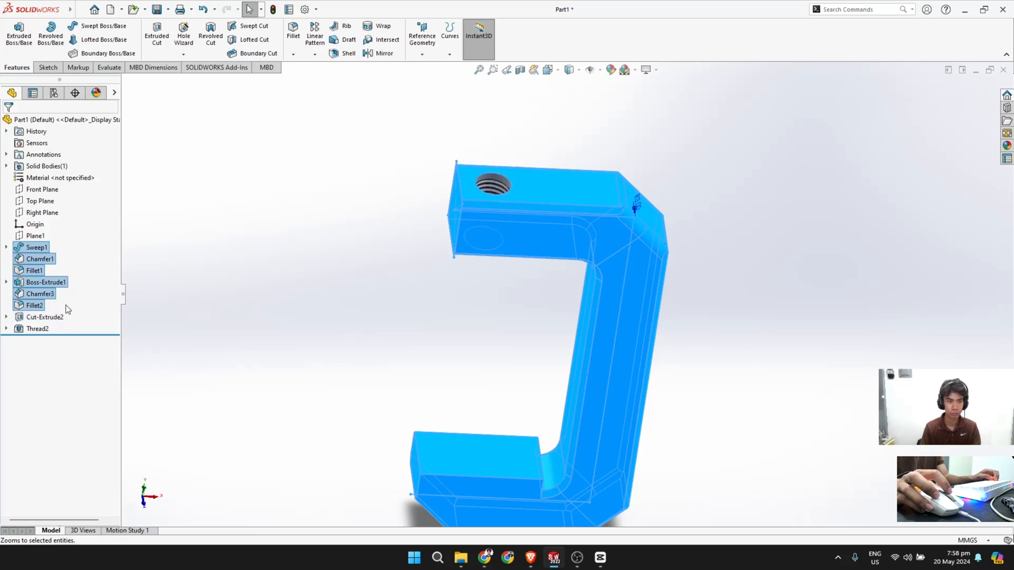
{"action": "left_click", "coordinate": [610, 71]}
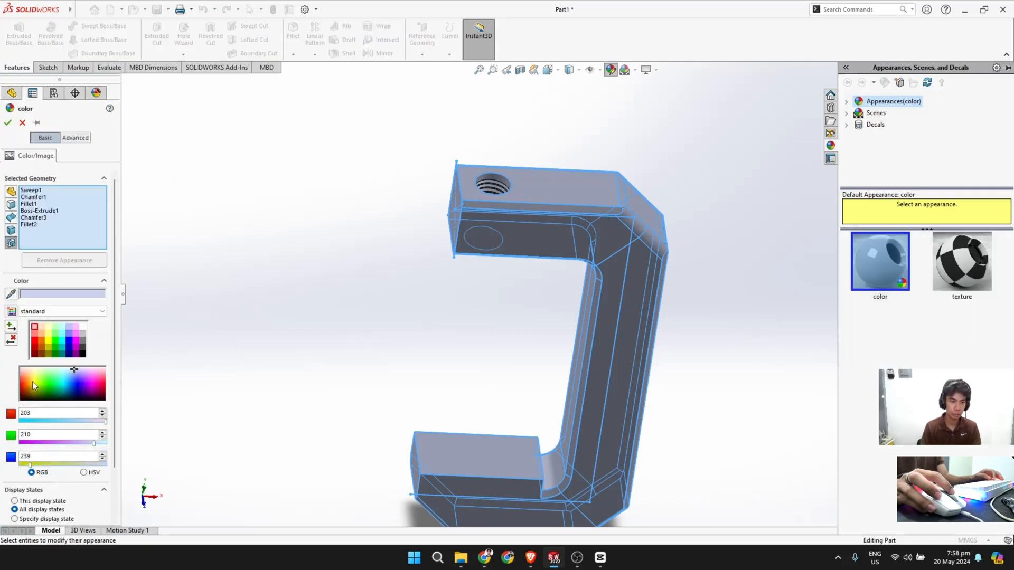
{"action": "left_click", "coordinate": [33, 381]}
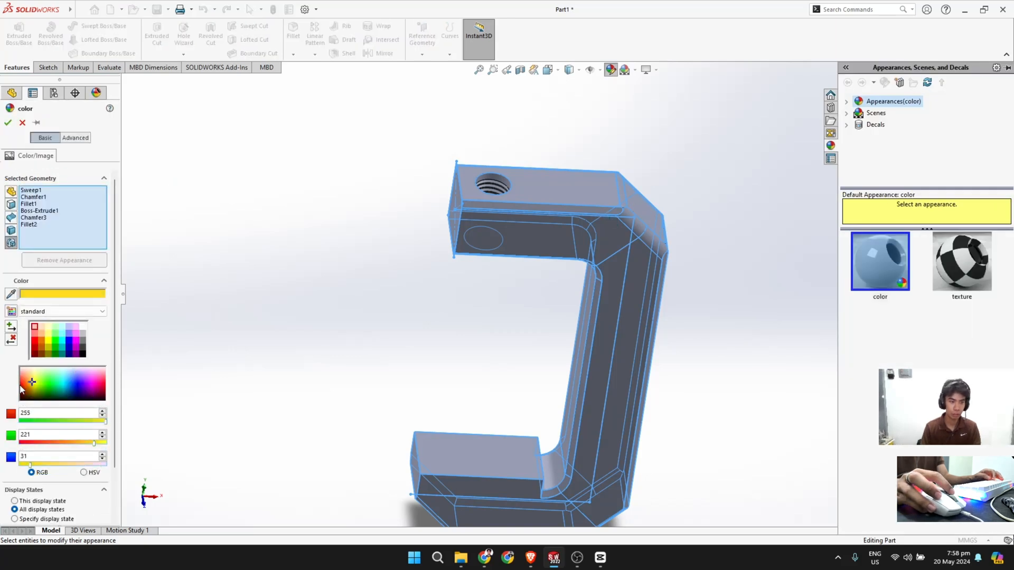
{"action": "left_click", "coordinate": [8, 123]}
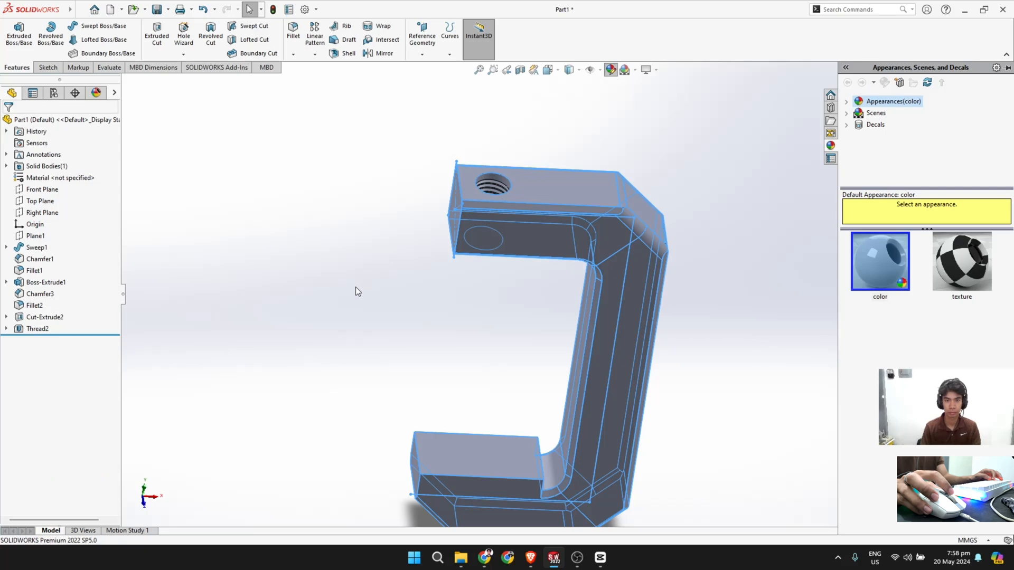
{"action": "left_click", "coordinate": [356, 287]}
{"action": "scroll", "coordinate": [737, 366], "scroll_direction": "up", "scroll_amount": 2}
{"action": "scroll", "coordinate": [722, 365], "scroll_direction": "down", "scroll_amount": 2}
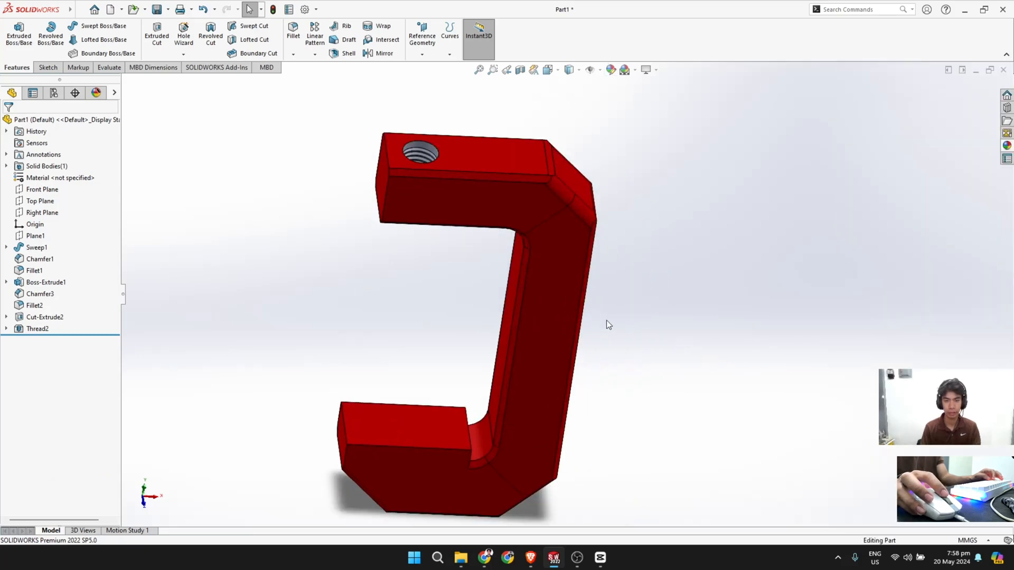
{"action": "key", "text": "space"}
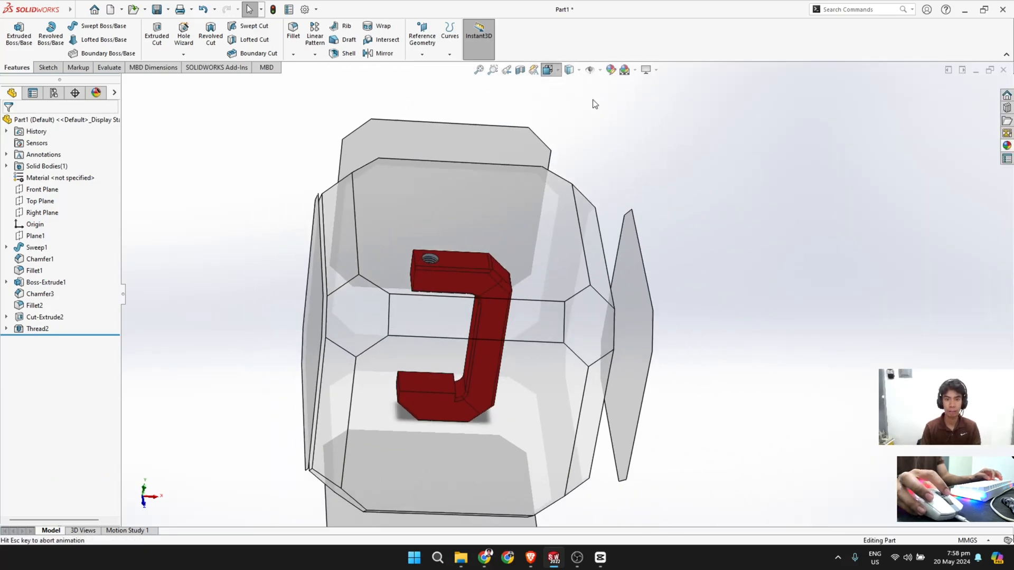
{"action": "left_click", "coordinate": [535, 339]}
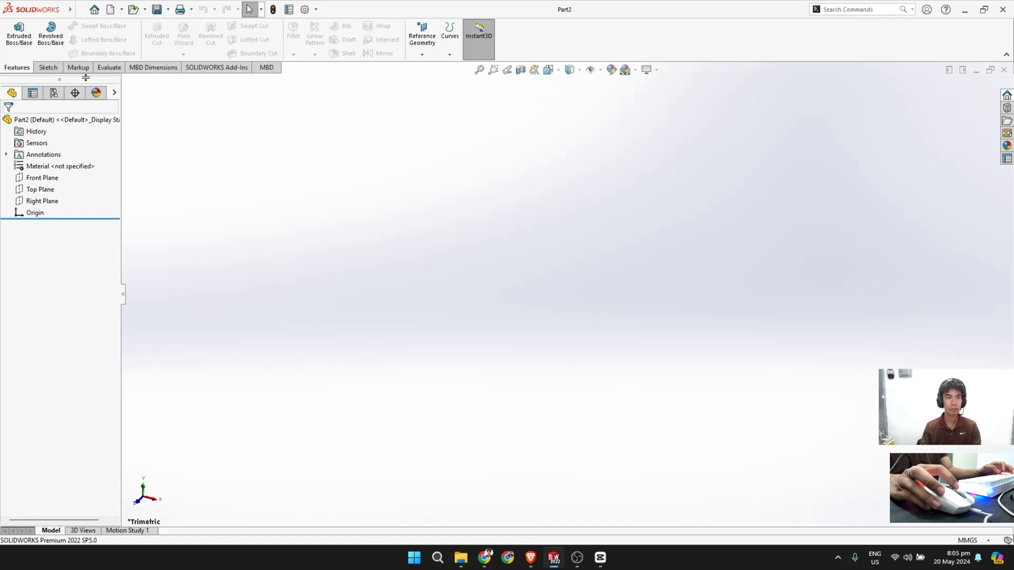
Step: Start a sketch on the Top Plane and draw a circle about 69 mm in diameter centred on the origin
{"action": "left_click", "coordinate": [58, 70]}
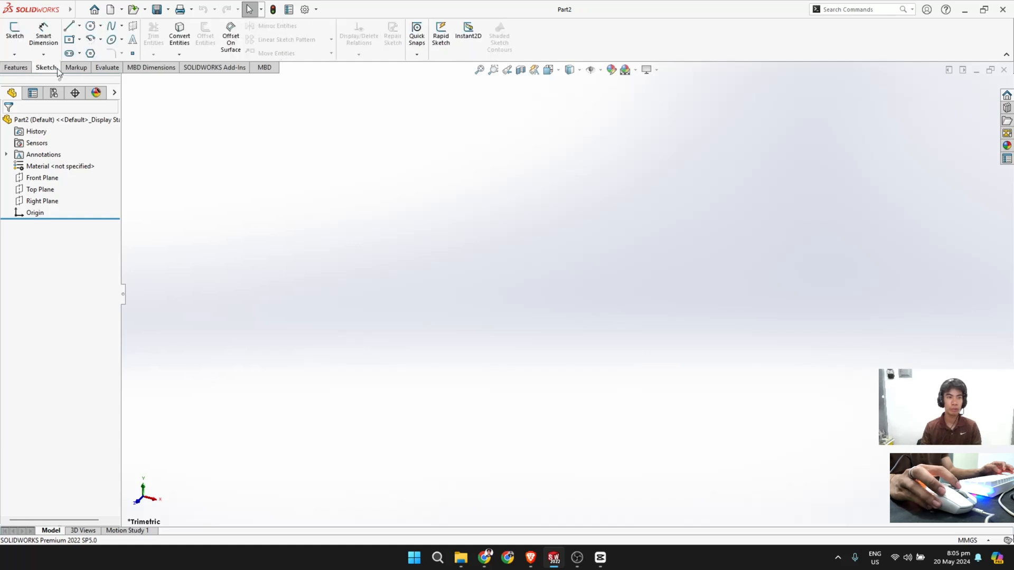
{"action": "left_click", "coordinate": [15, 37]}
{"action": "left_click", "coordinate": [372, 293]}
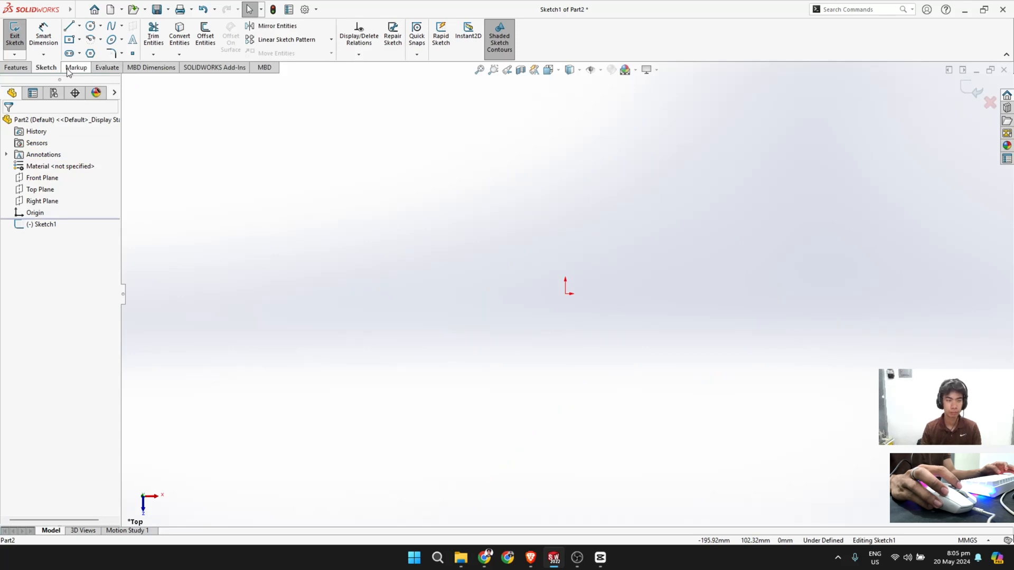
{"action": "left_click", "coordinate": [91, 26]}
{"action": "left_click", "coordinate": [567, 294]}
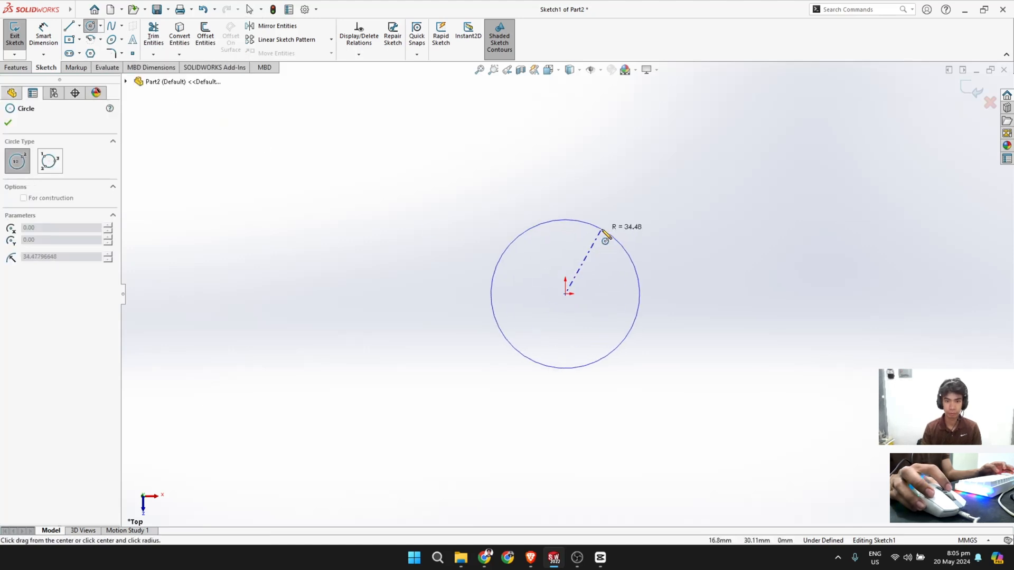
{"action": "left_click", "coordinate": [602, 231]}
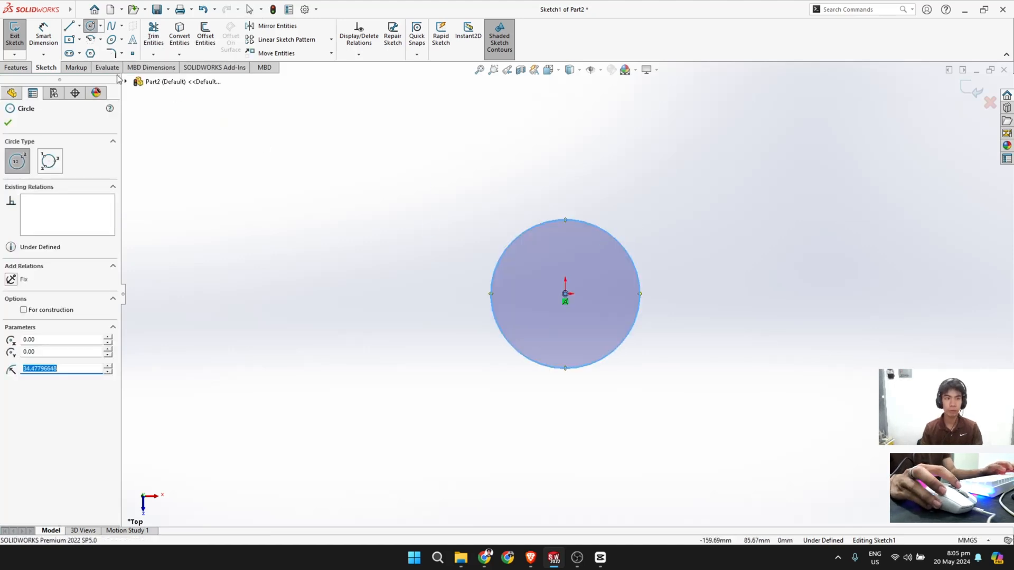
Step: Dimension the circle's diameter as 12.7 mm
{"action": "left_click", "coordinate": [46, 36]}
{"action": "left_click", "coordinate": [621, 248]}
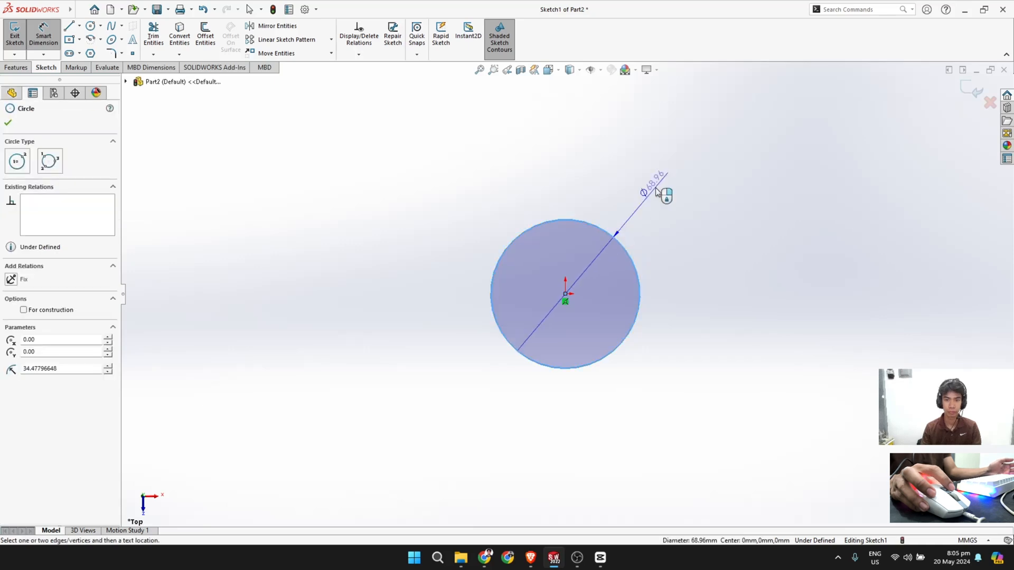
{"action": "left_click", "coordinate": [670, 195]}
{"action": "type", "text": "12.7"}
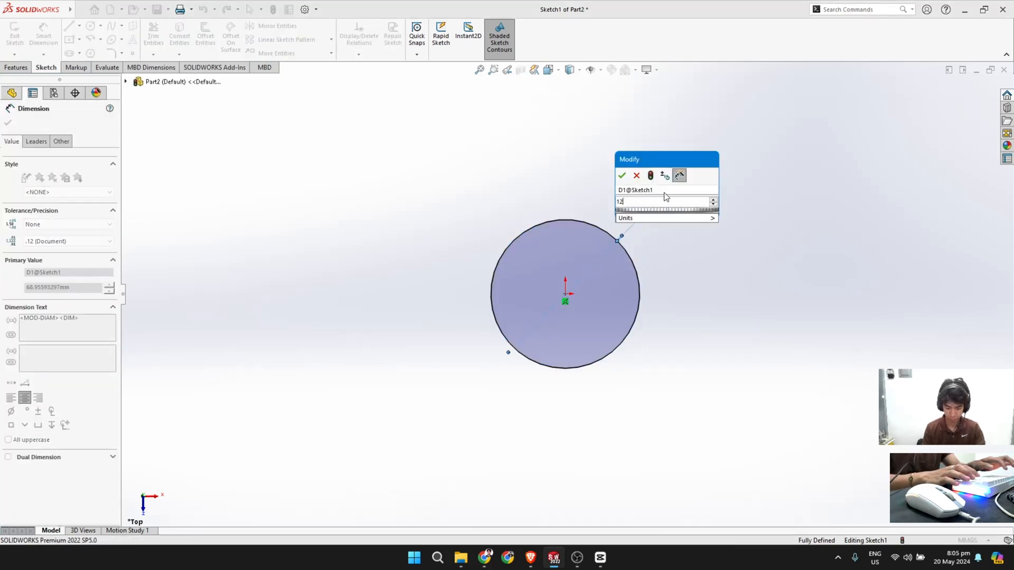
{"action": "key", "text": "Return"}
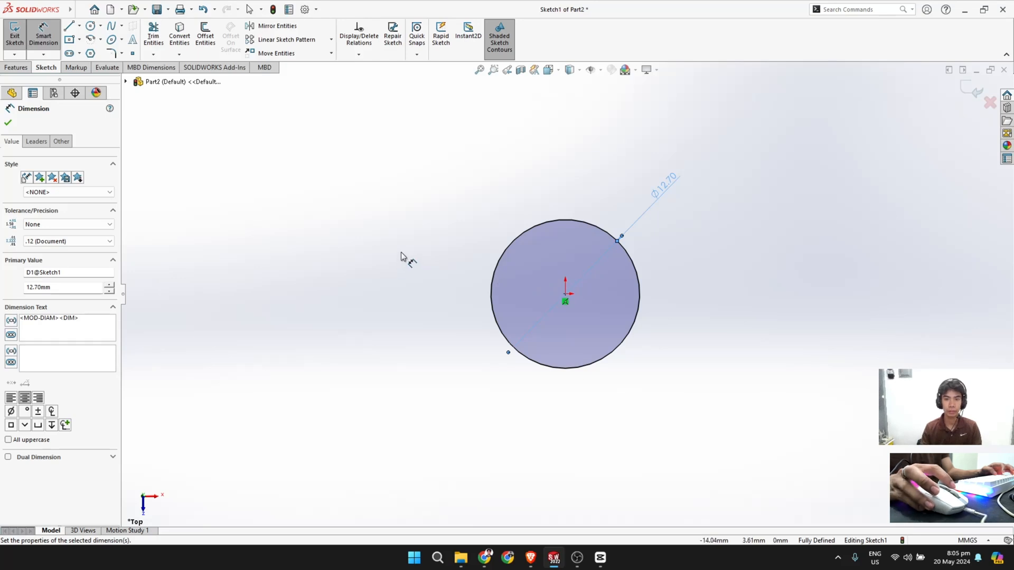
{"action": "left_click", "coordinate": [9, 123]}
Step: Extrude the circle 14.8 mm blind in the reversed direction, below the Top Plane
{"action": "left_click", "coordinate": [16, 67]}
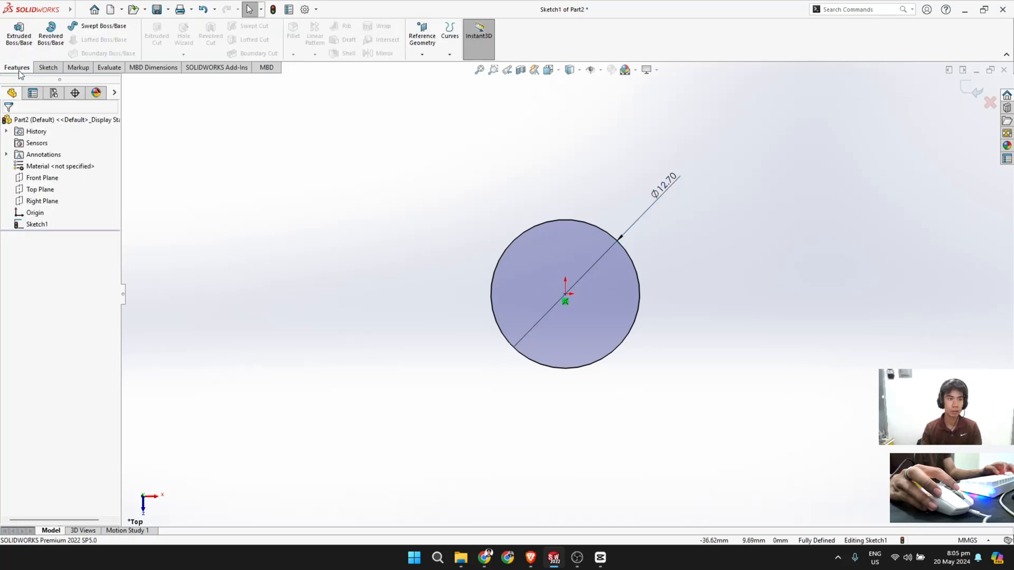
{"action": "left_click", "coordinate": [16, 36]}
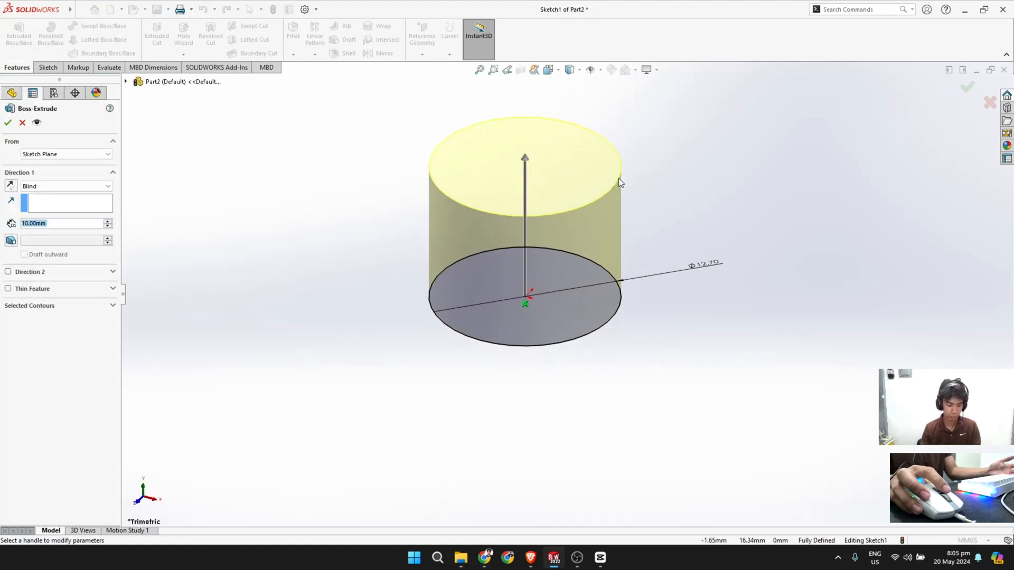
{"action": "type", "text": "14.8"}
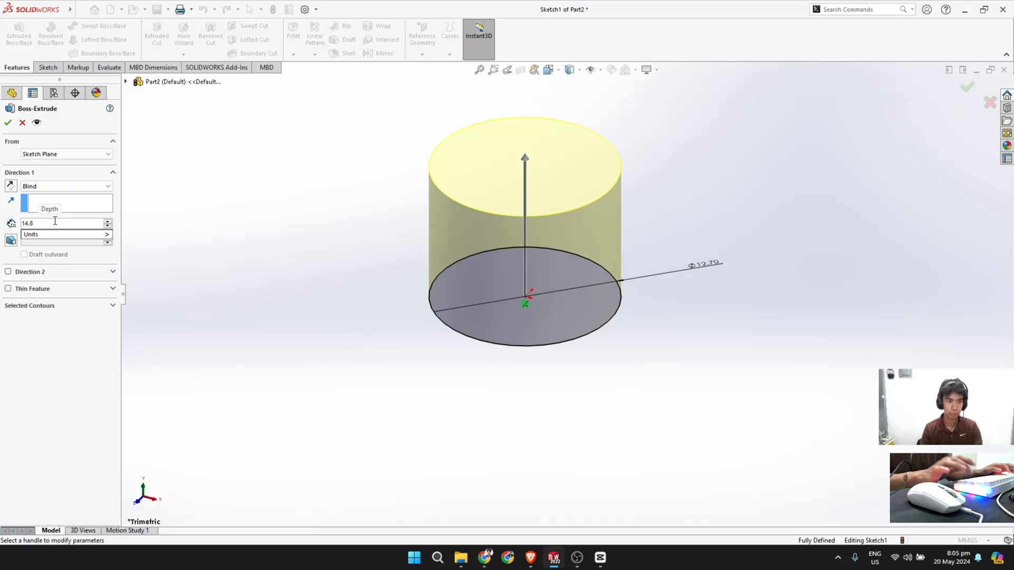
{"action": "key", "text": "Return"}
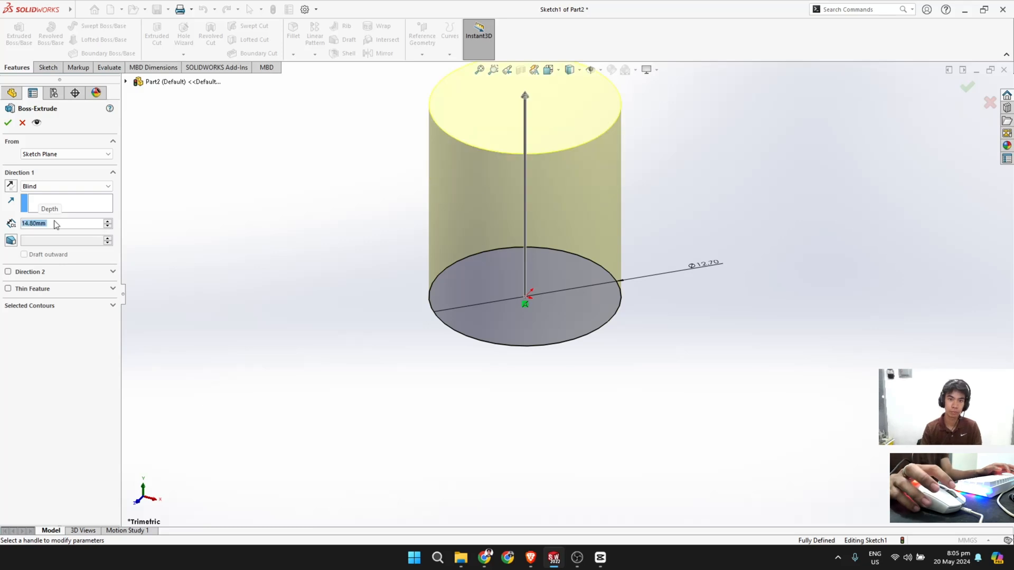
{"action": "left_click", "coordinate": [10, 187]}
{"action": "left_click", "coordinate": [8, 123]}
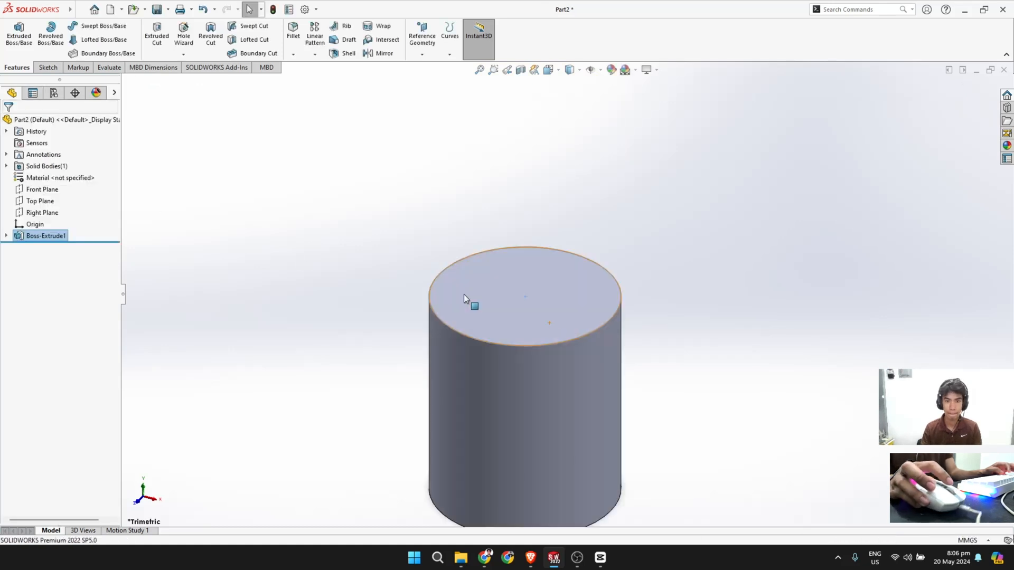
Step: Sketch a circle about 4.85 mm in diameter on the Front Plane, centred about 7.28 mm directly below the origin
{"action": "left_click", "coordinate": [45, 193]}
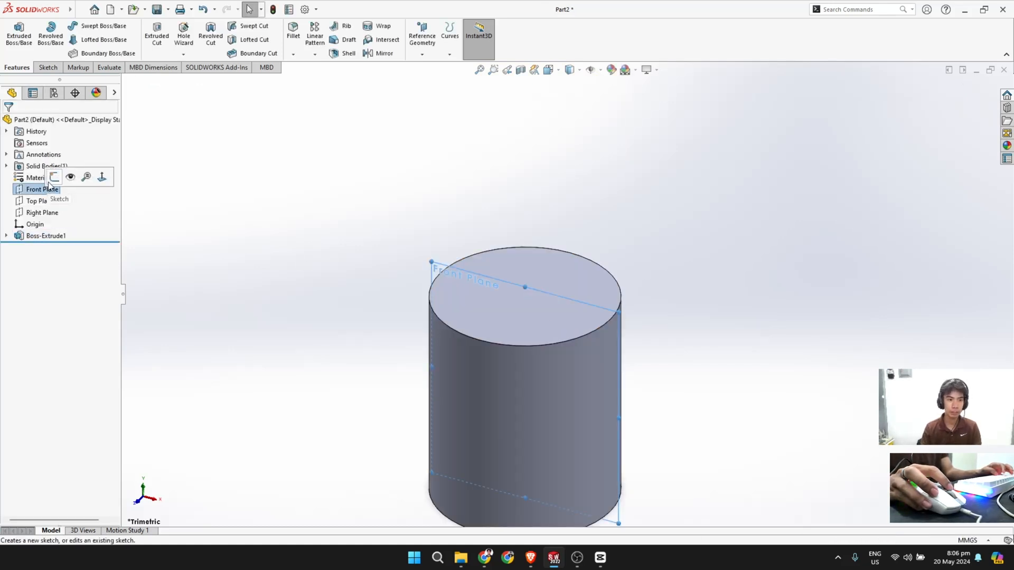
{"action": "left_click", "coordinate": [51, 181]}
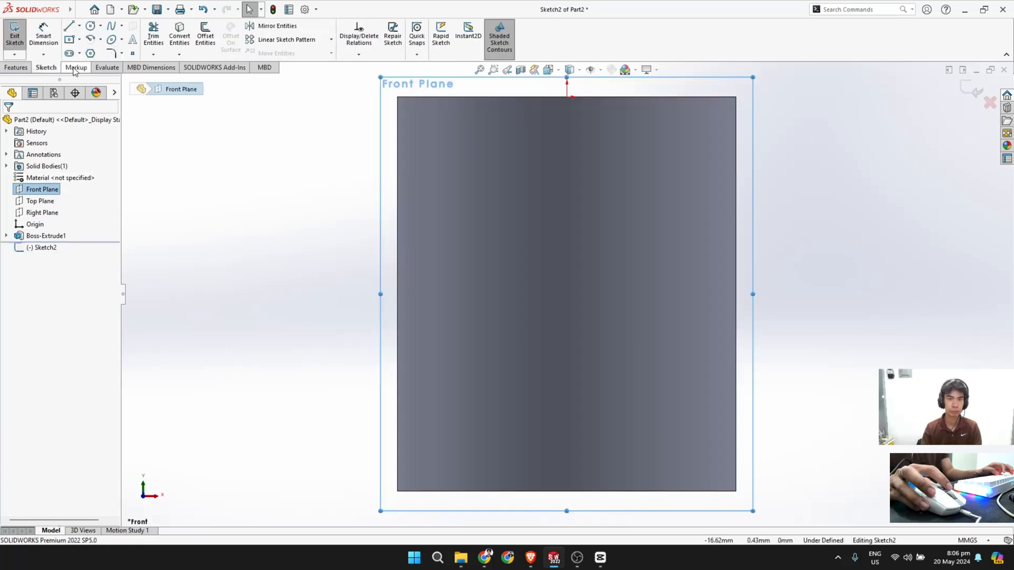
{"action": "left_click", "coordinate": [91, 25]}
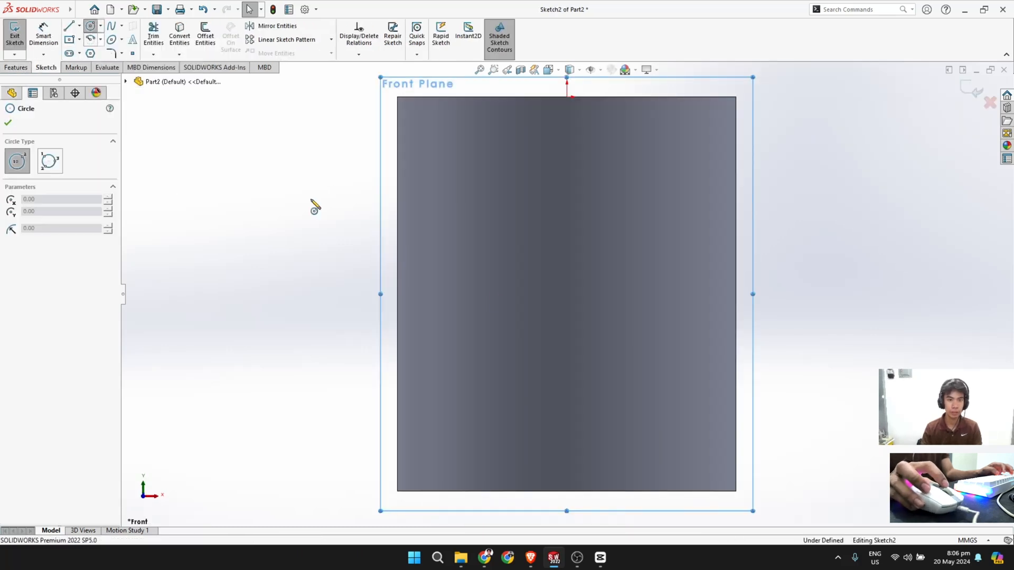
{"action": "left_click", "coordinate": [566, 291]}
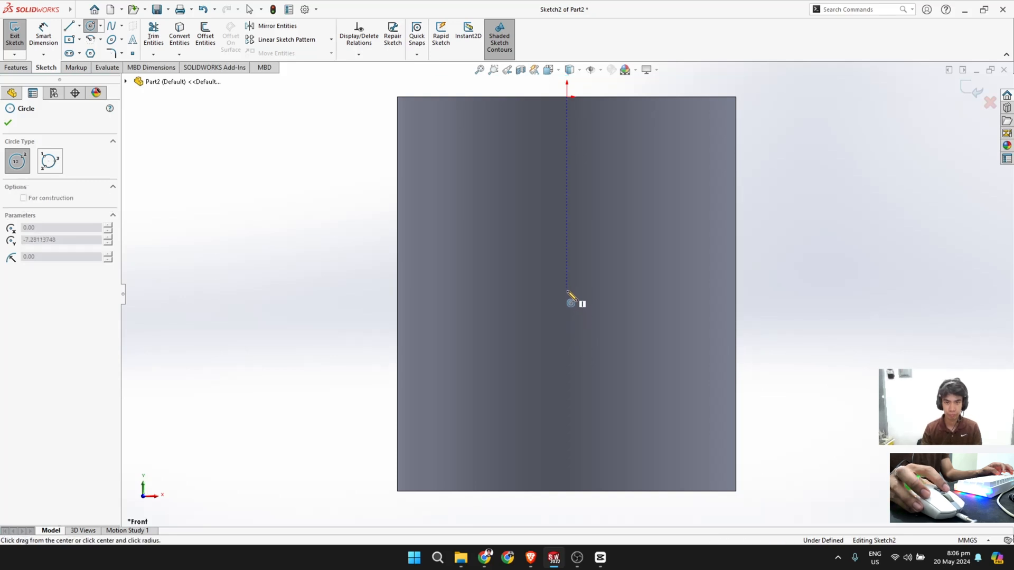
{"action": "left_click", "coordinate": [527, 242]}
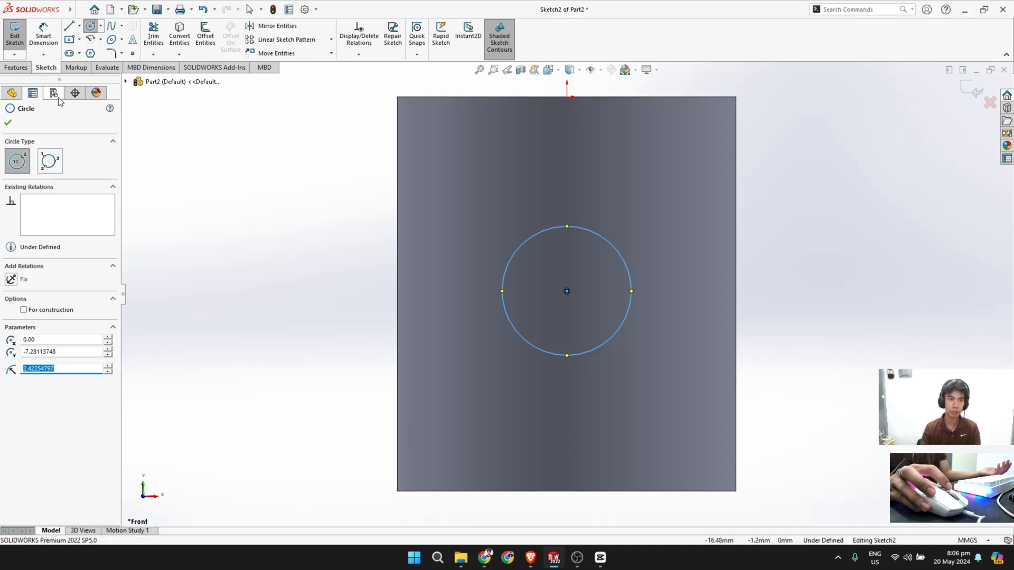
Step: Dimension the diameter of the circle on the cylinder's Front Plane as 4.9 mm
{"action": "left_click", "coordinate": [61, 39]}
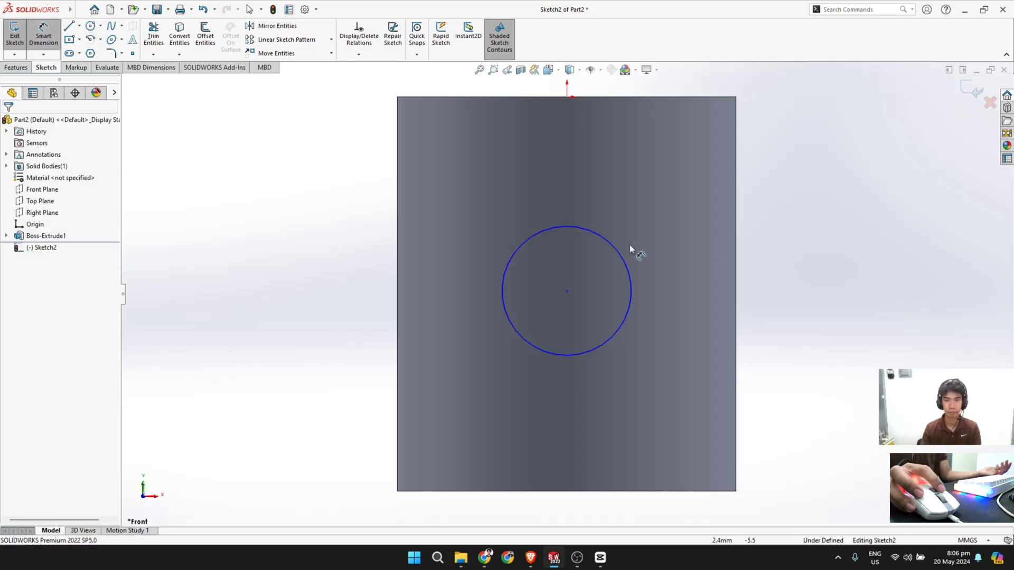
{"action": "left_click", "coordinate": [610, 244]}
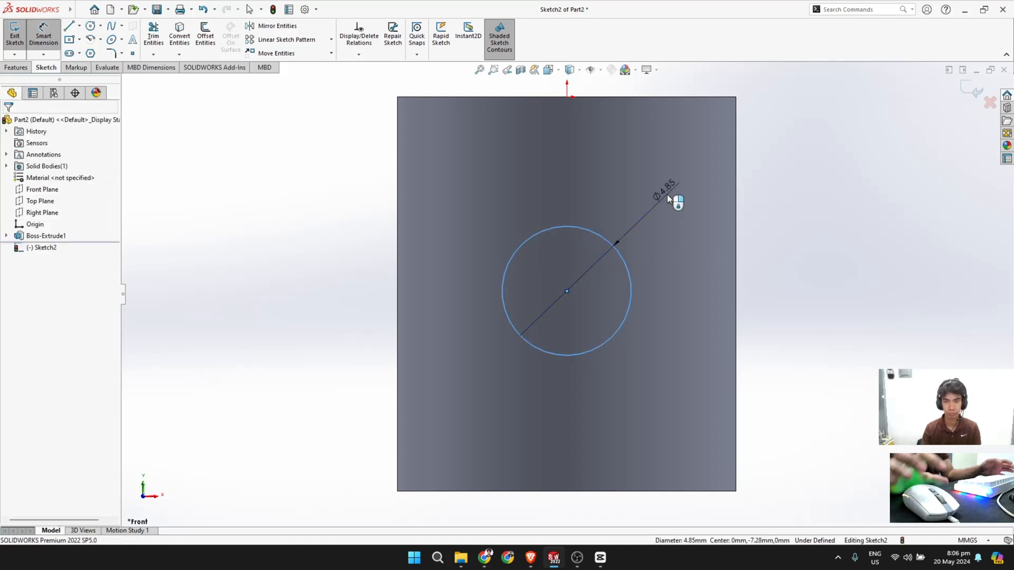
{"action": "left_click", "coordinate": [667, 194]}
{"action": "type", "text": "4.9"}
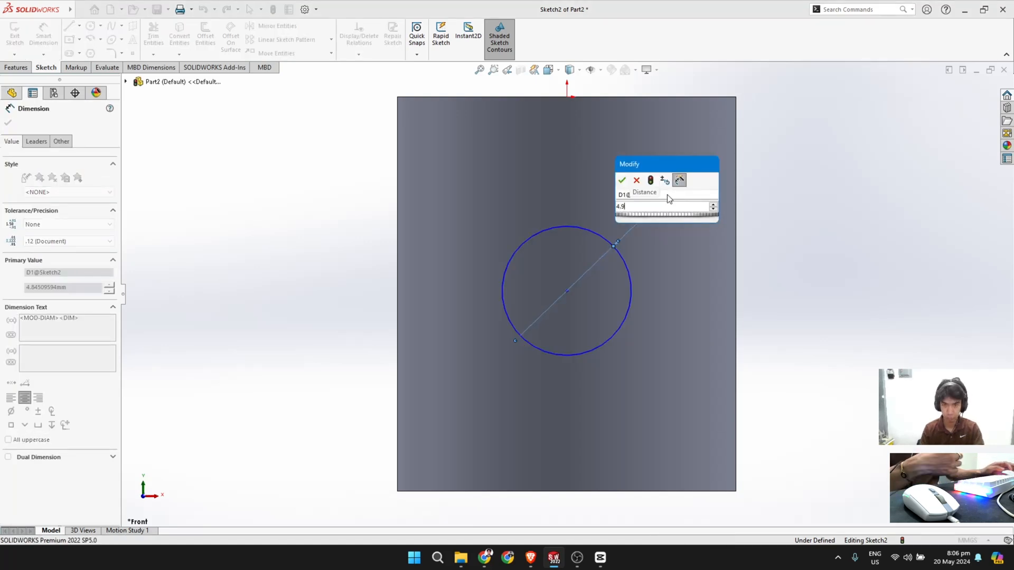
{"action": "key", "text": "Return"}
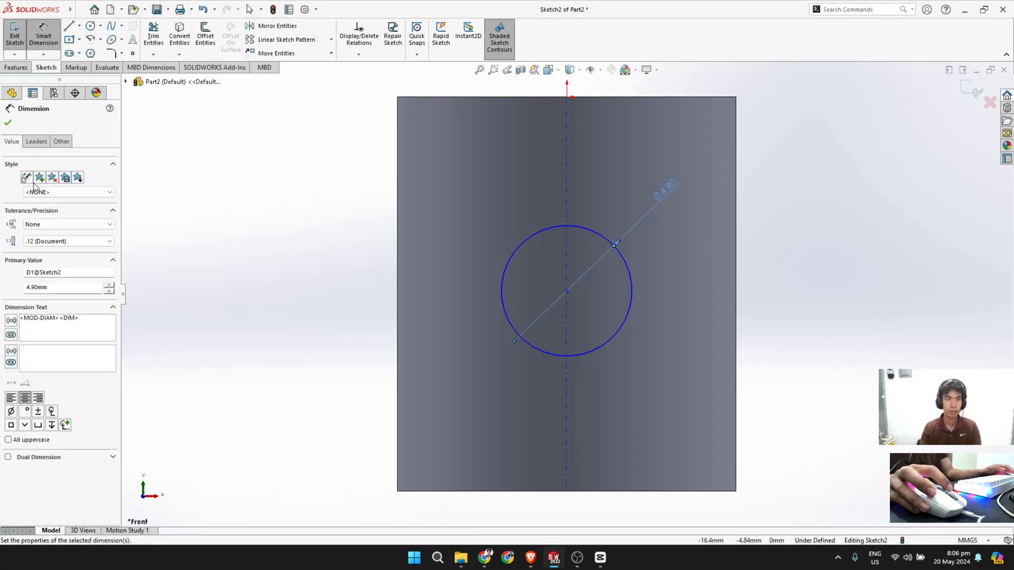
{"action": "key", "text": "Escape"}
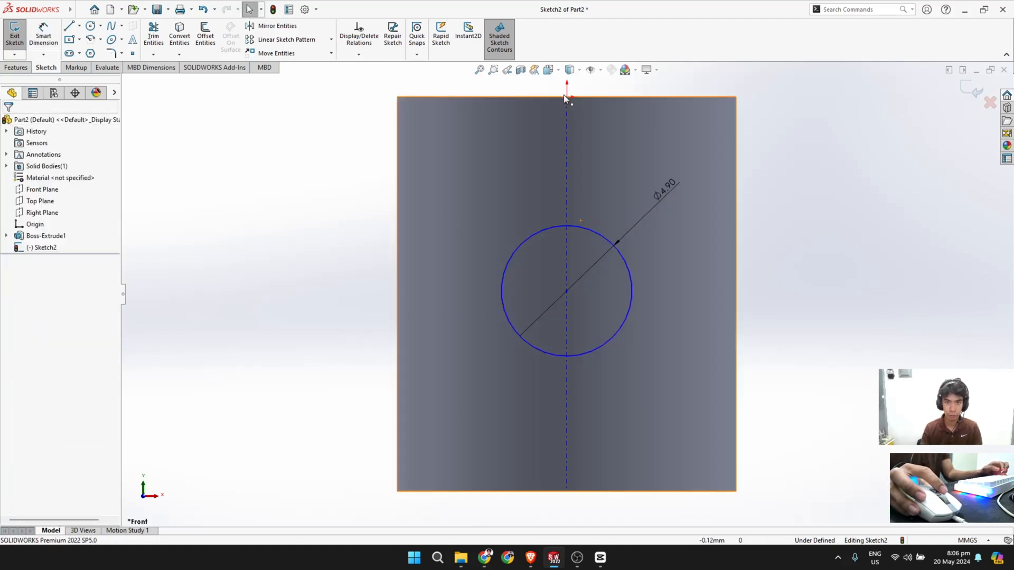
Step: Add a Vertical relation between the 4.9 mm circle's centre and the origin
{"action": "left_click", "coordinate": [566, 290]}
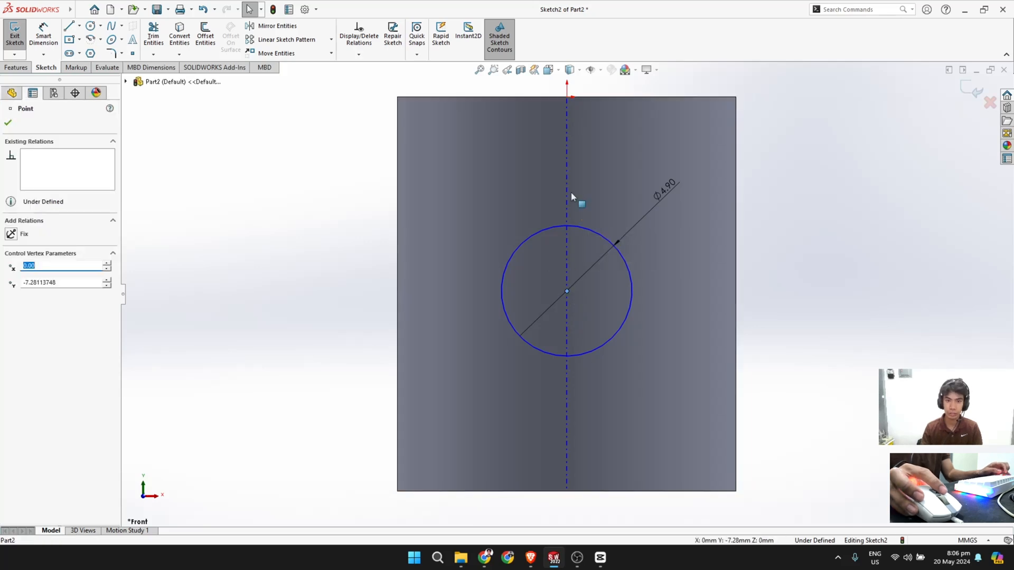
{"action": "left_click", "coordinate": [568, 97], "text": "ctrl"}
{"action": "left_click", "coordinate": [23, 306]}
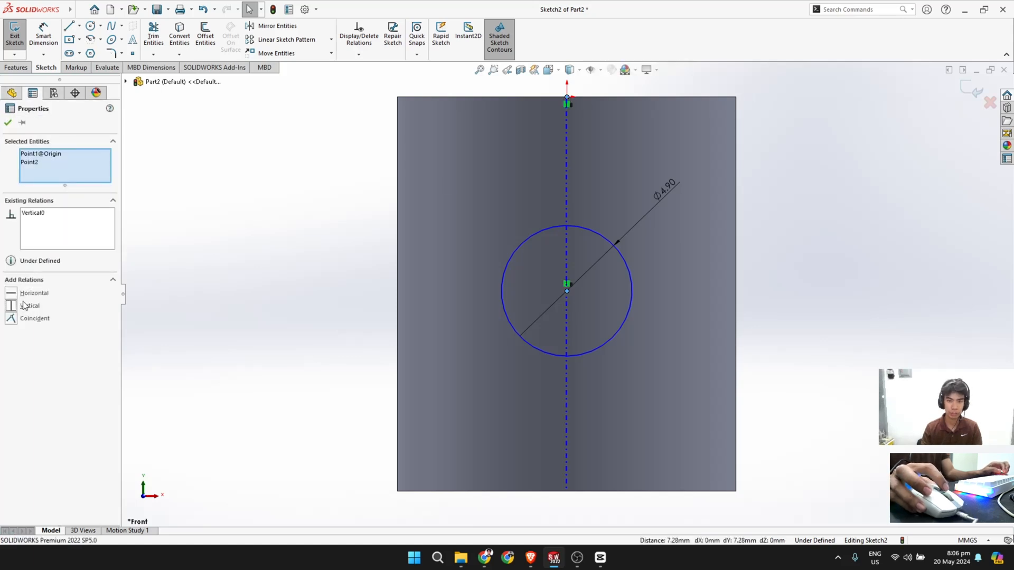
{"action": "left_click", "coordinate": [8, 122]}
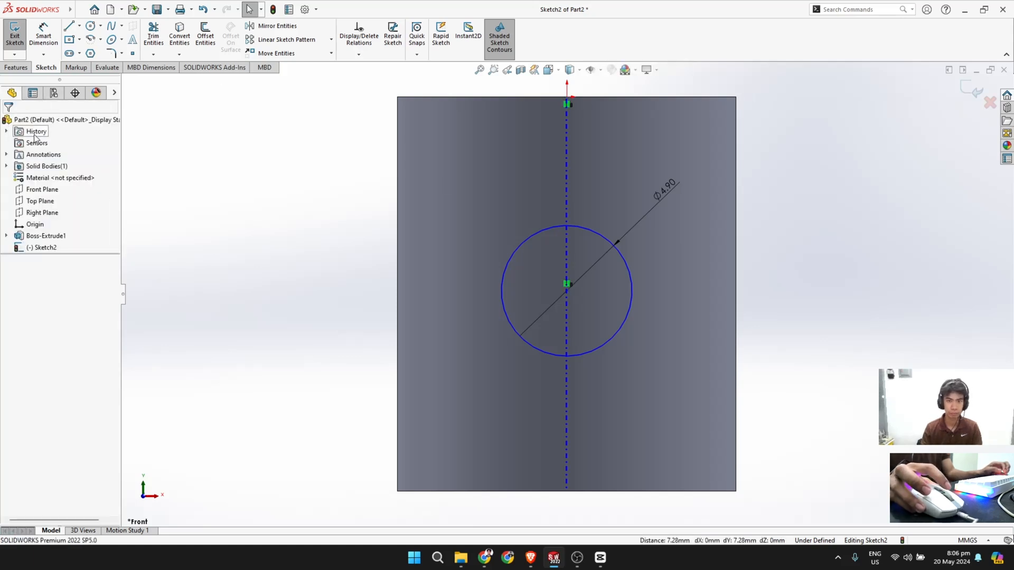
Step: Dimension the vertical distance from the origin to the circle's centre as 8 mm
{"action": "left_click", "coordinate": [52, 41]}
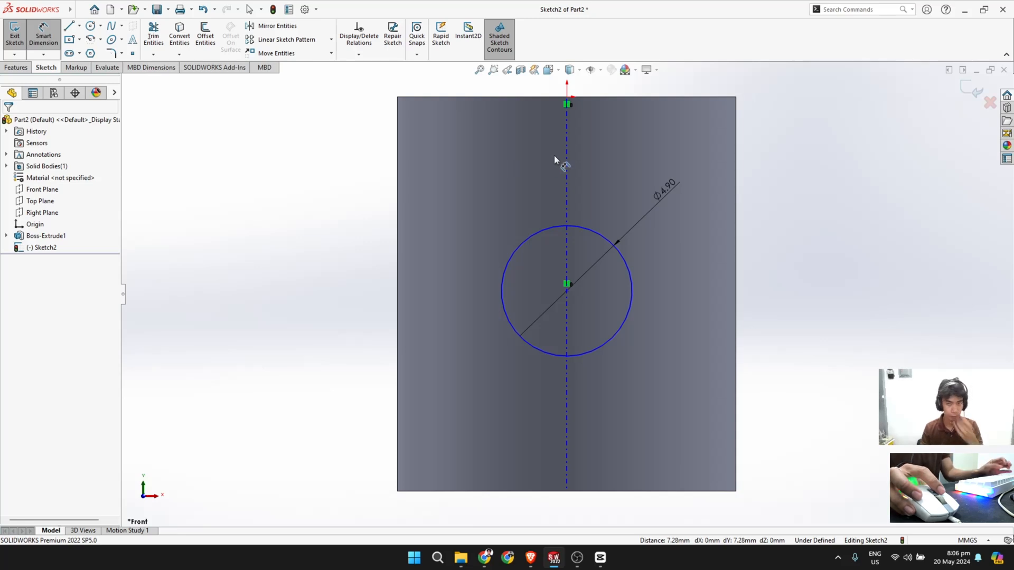
{"action": "left_click", "coordinate": [566, 292]}
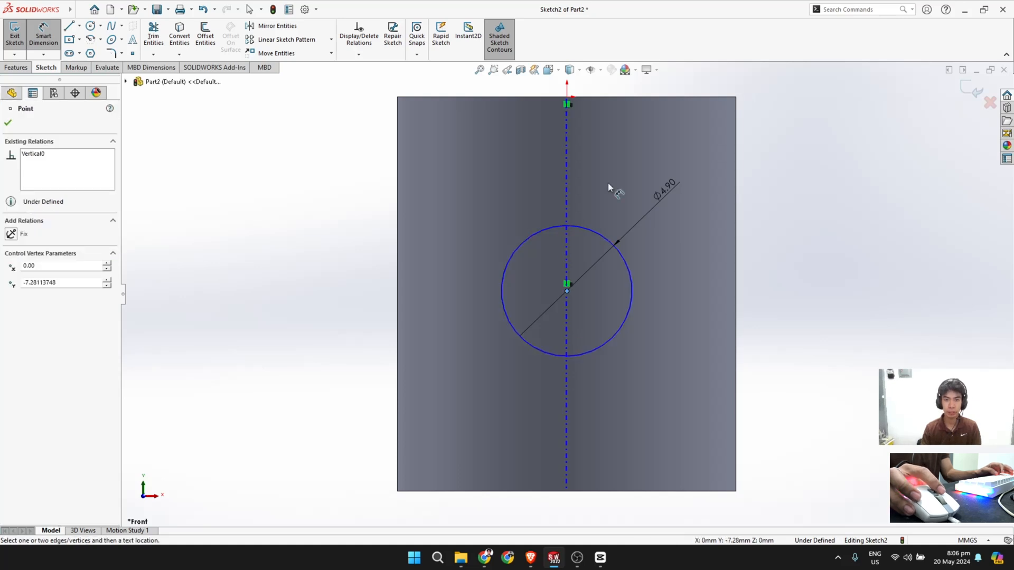
{"action": "left_click", "coordinate": [567, 102]}
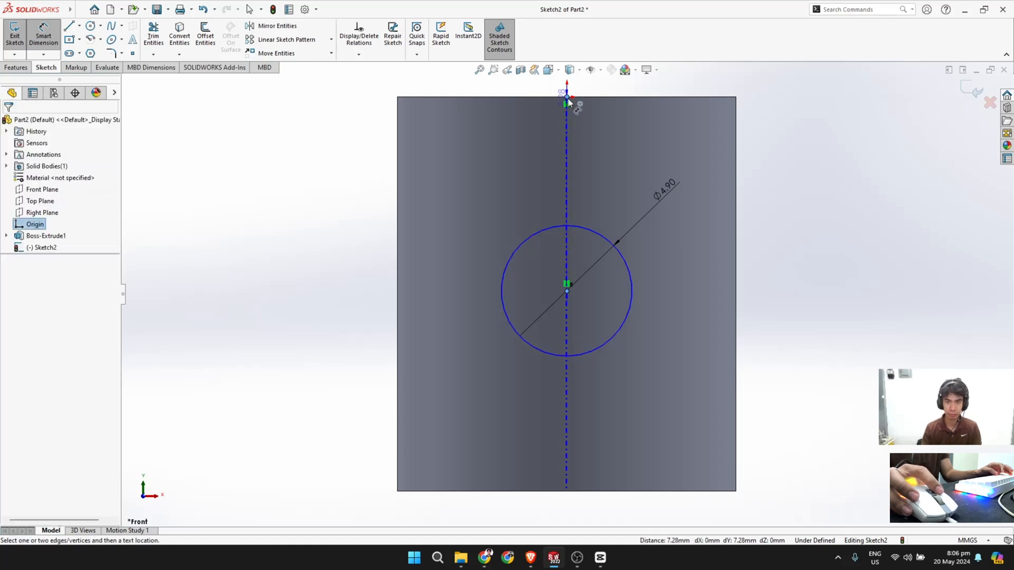
{"action": "left_click", "coordinate": [776, 197]}
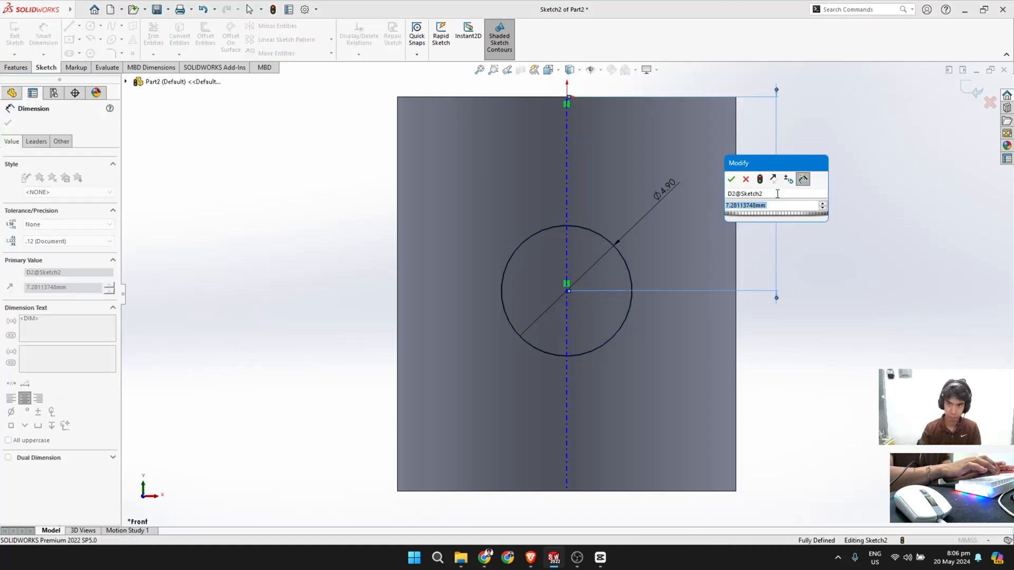
{"action": "type", "text": "8"}
{"action": "key", "text": "Return"}
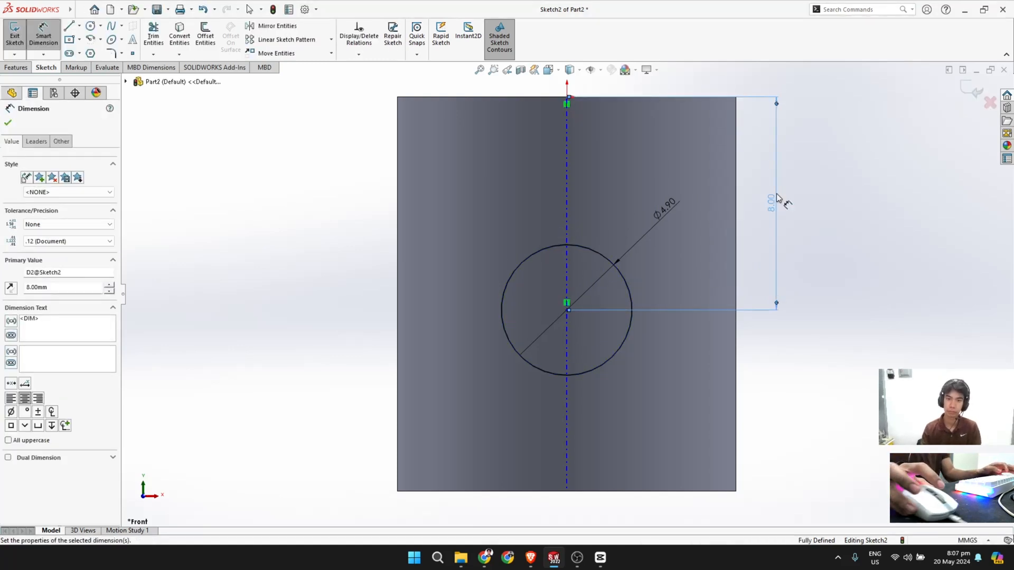
{"action": "left_click", "coordinate": [8, 125]}
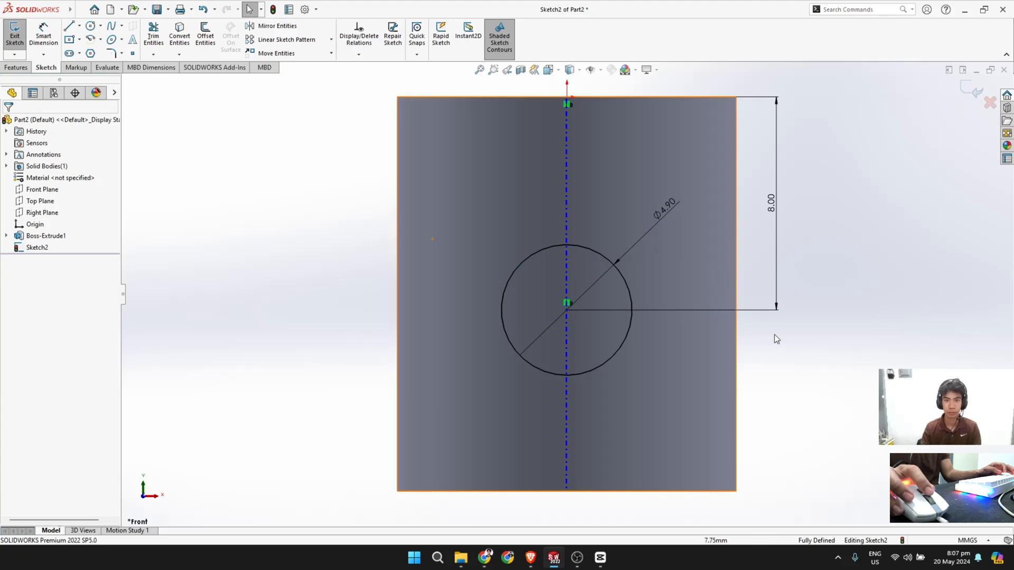
Step: Try to cut the circle 14.8 mm blind from the Front Plane through the cylinder, and undo the cut
{"action": "left_click", "coordinate": [16, 67]}
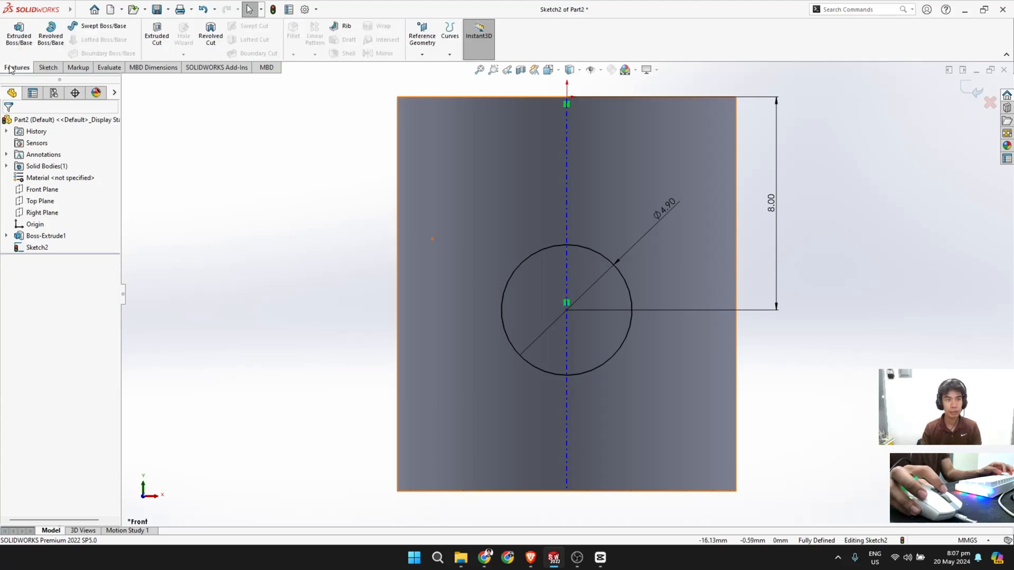
{"action": "left_click", "coordinate": [159, 37]}
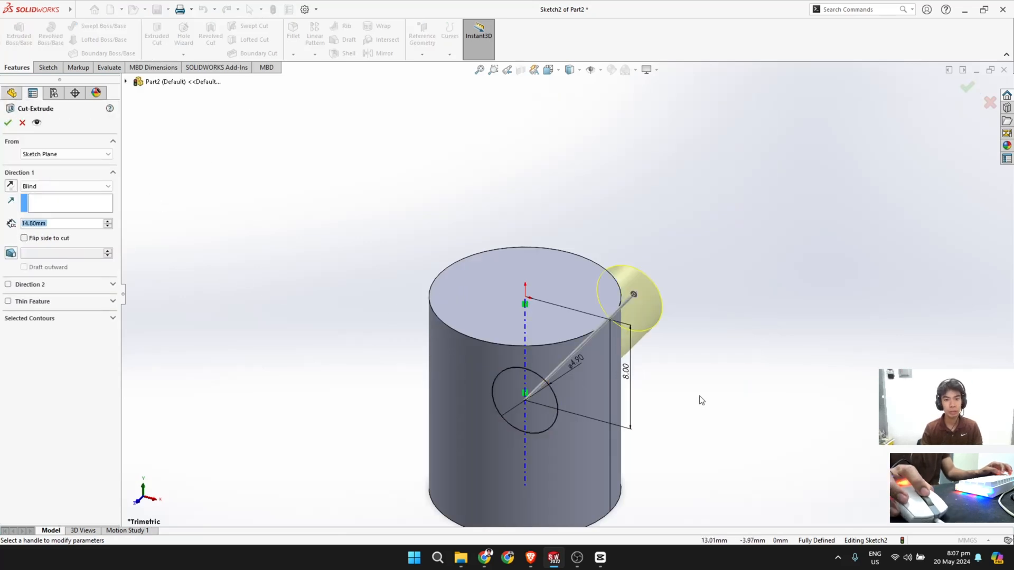
{"action": "scroll", "coordinate": [663, 400], "scroll_direction": "up", "scroll_amount": 1}
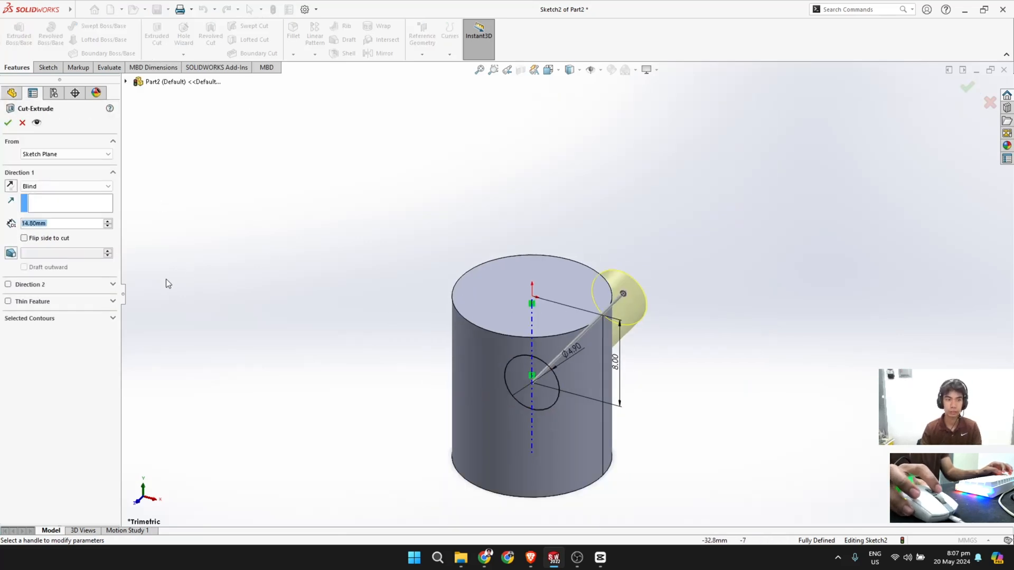
{"action": "left_click", "coordinate": [7, 123]}
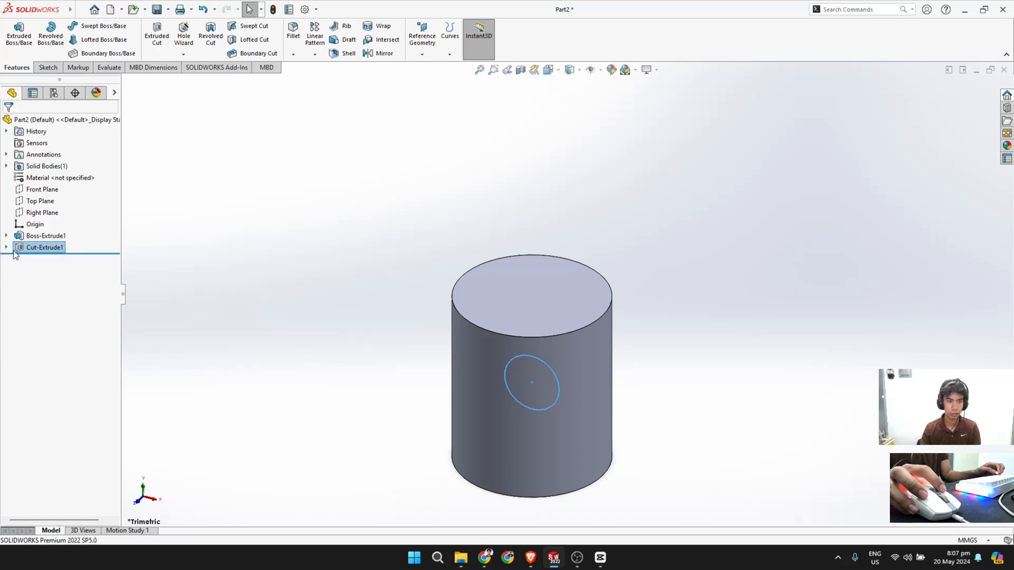
{"action": "left_click", "coordinate": [204, 9]}
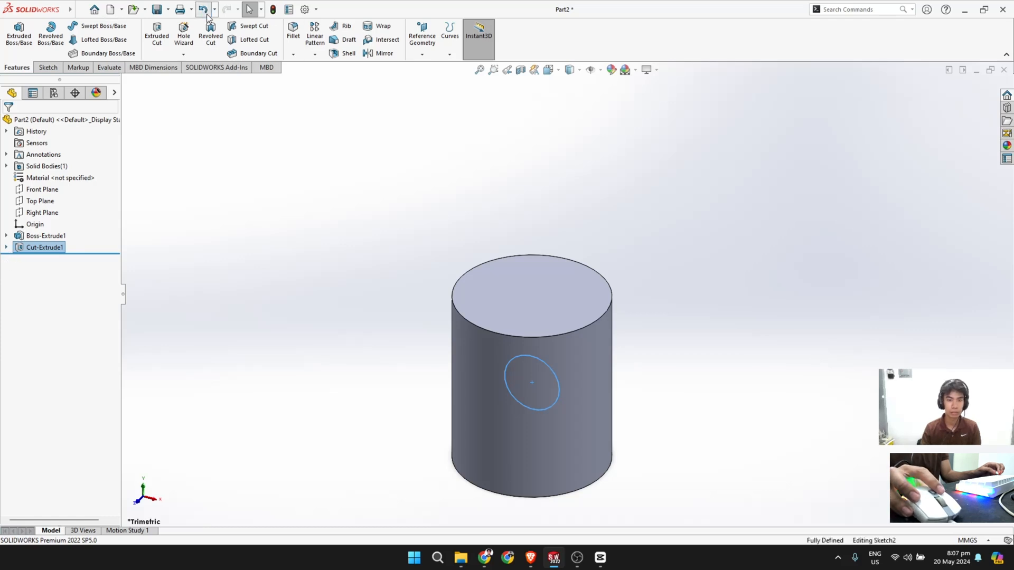
{"action": "left_click", "coordinate": [35, 248]}
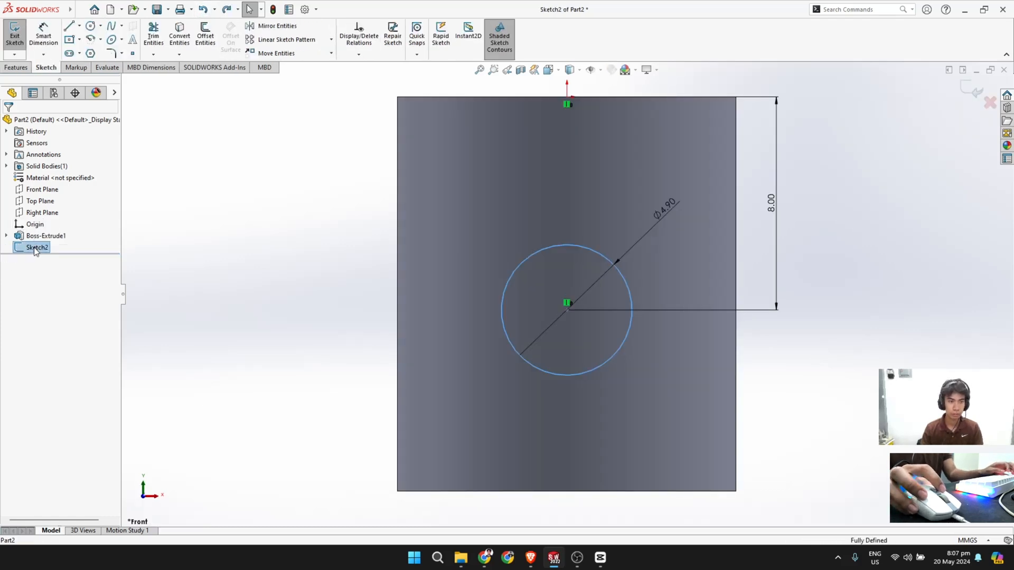
{"action": "right_click", "coordinate": [36, 248]}
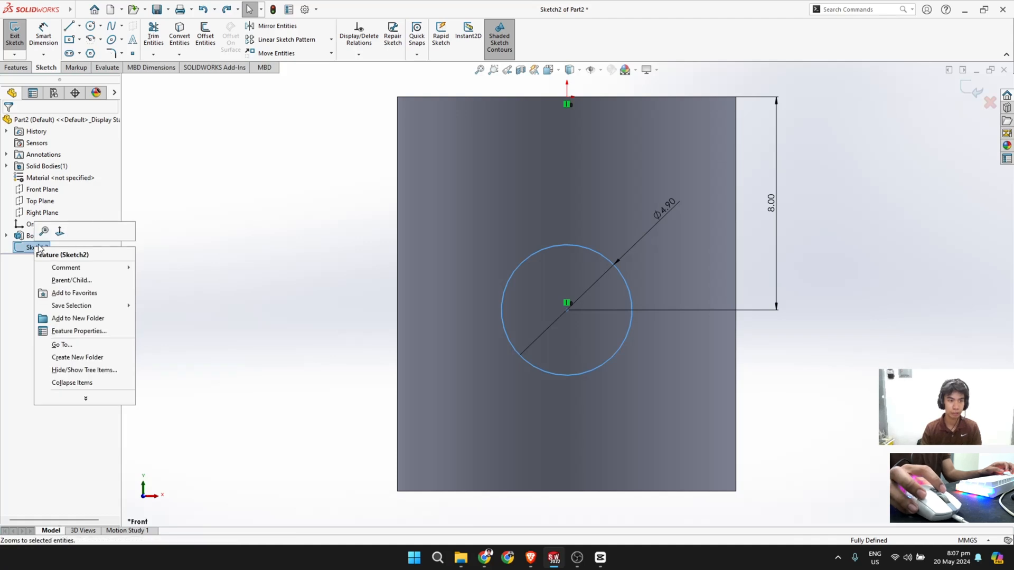
{"action": "key", "text": "Escape"}
{"action": "left_click", "coordinate": [16, 67]}
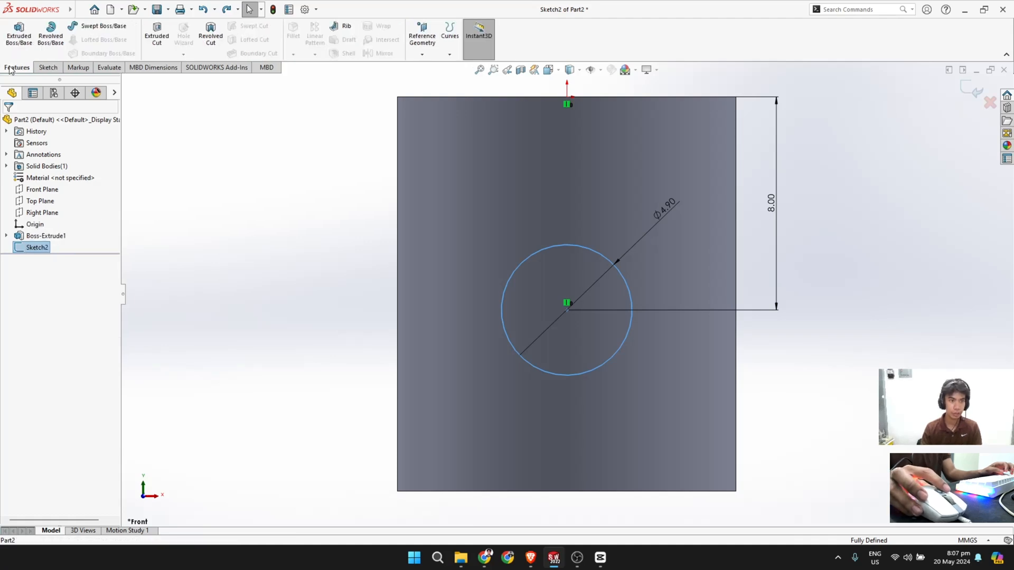
{"action": "left_click", "coordinate": [16, 35]}
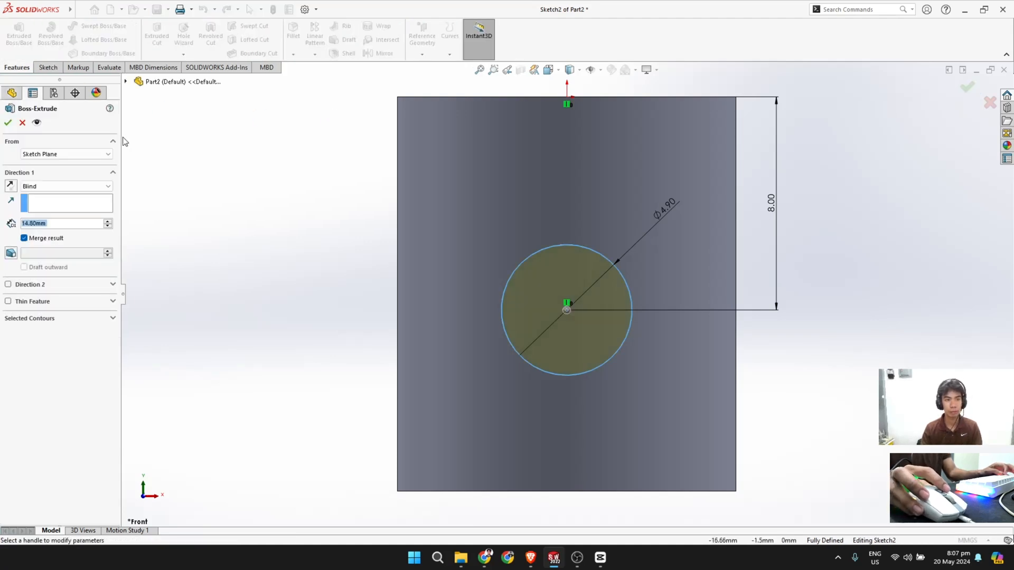
{"action": "left_click", "coordinate": [22, 122]}
Step: Cut the 4.9 mm circle through the cylinder with an Extruded Cut using Mid Plane and a 14.8 mm depth
{"action": "left_click", "coordinate": [157, 36]}
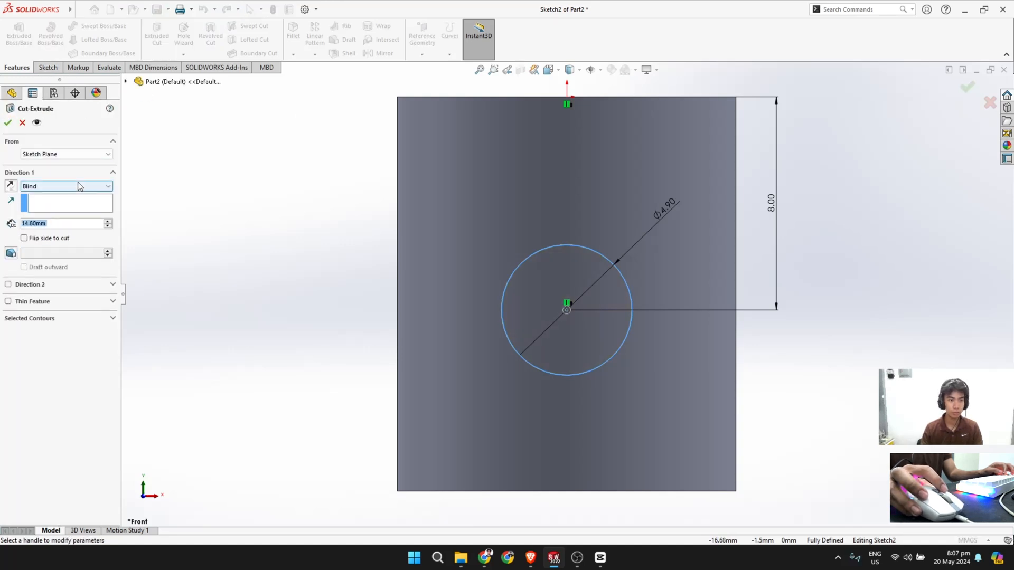
{"action": "left_click", "coordinate": [79, 186]}
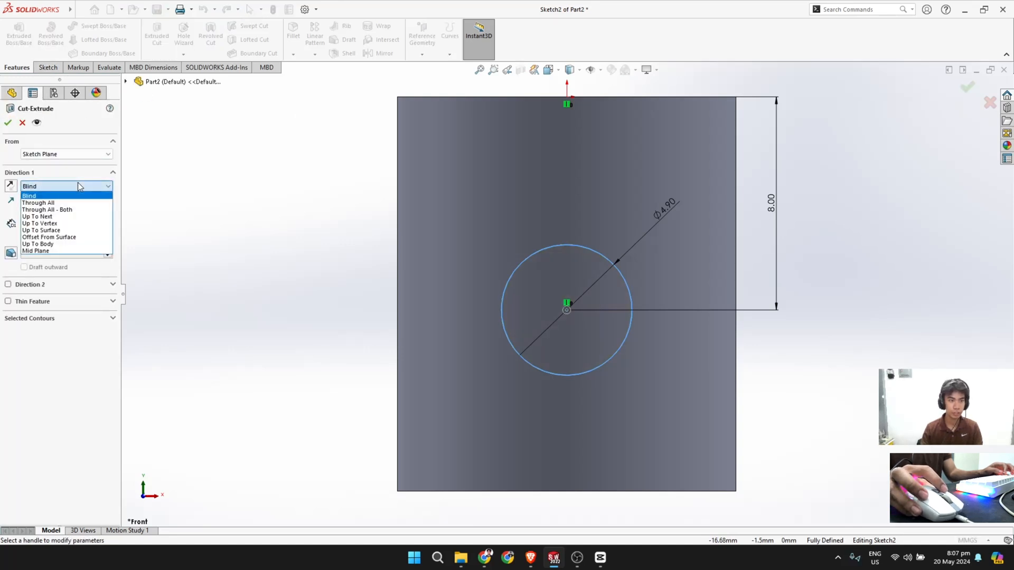
{"action": "left_click", "coordinate": [82, 251]}
{"action": "middle_click_drag", "start_coordinate": [464, 296], "coordinate": [382, 318]}
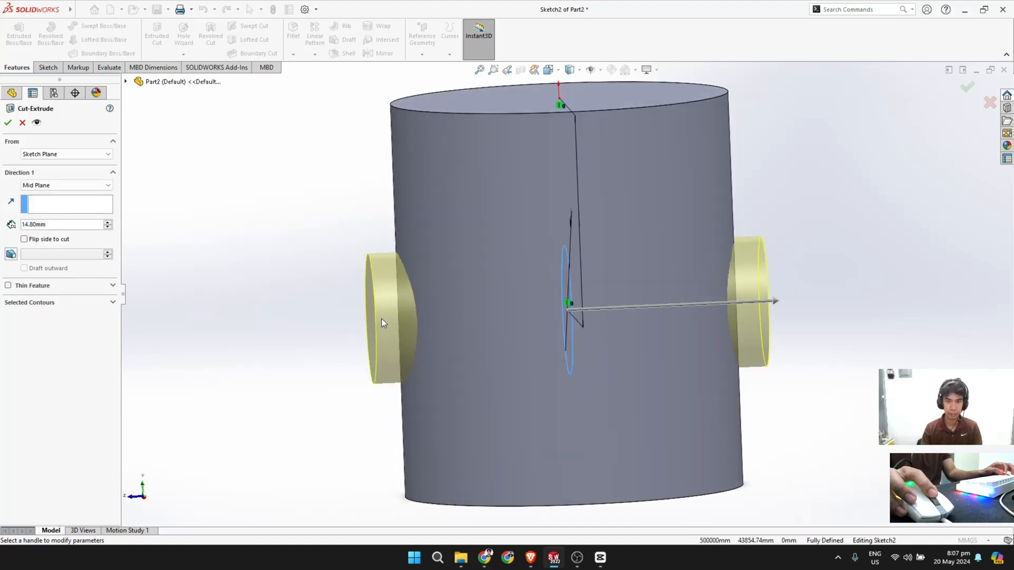
{"action": "scroll", "coordinate": [376, 318], "scroll_direction": "up", "scroll_amount": 2}
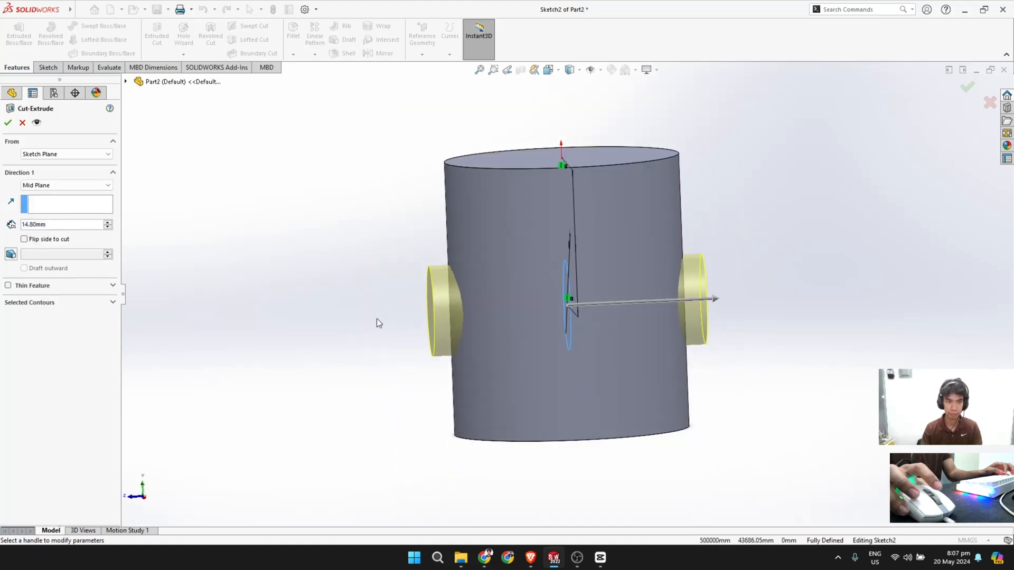
{"action": "left_click", "coordinate": [8, 123]}
Step: Fillet the cylinder's top circular edge with a 0.5 mm symmetric radius
{"action": "middle_click_drag", "start_coordinate": [680, 308], "coordinate": [736, 301]}
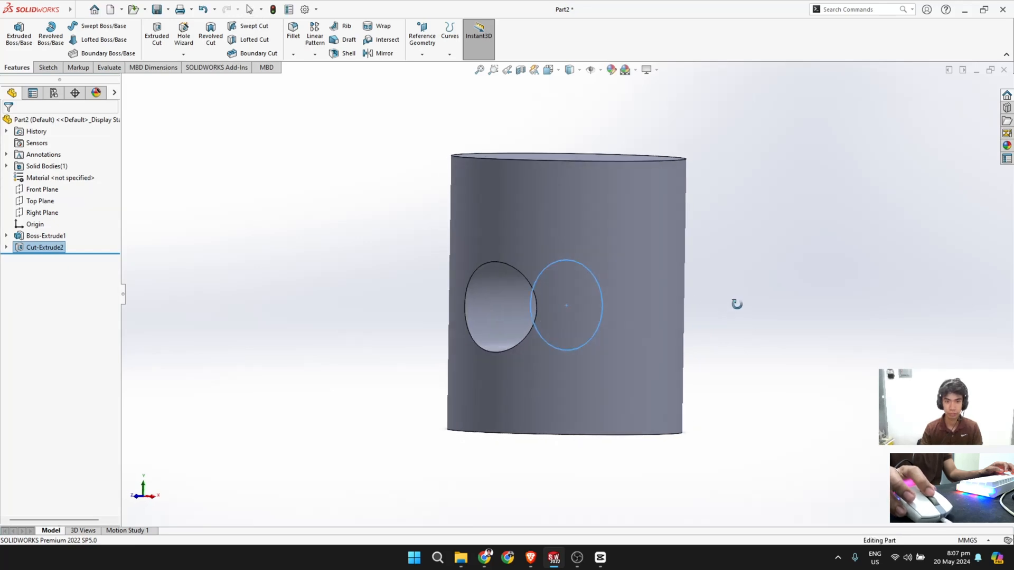
{"action": "scroll", "coordinate": [670, 272], "scroll_direction": "up", "scroll_amount": 3}
{"action": "middle_click_drag", "start_coordinate": [627, 195], "coordinate": [611, 197]}
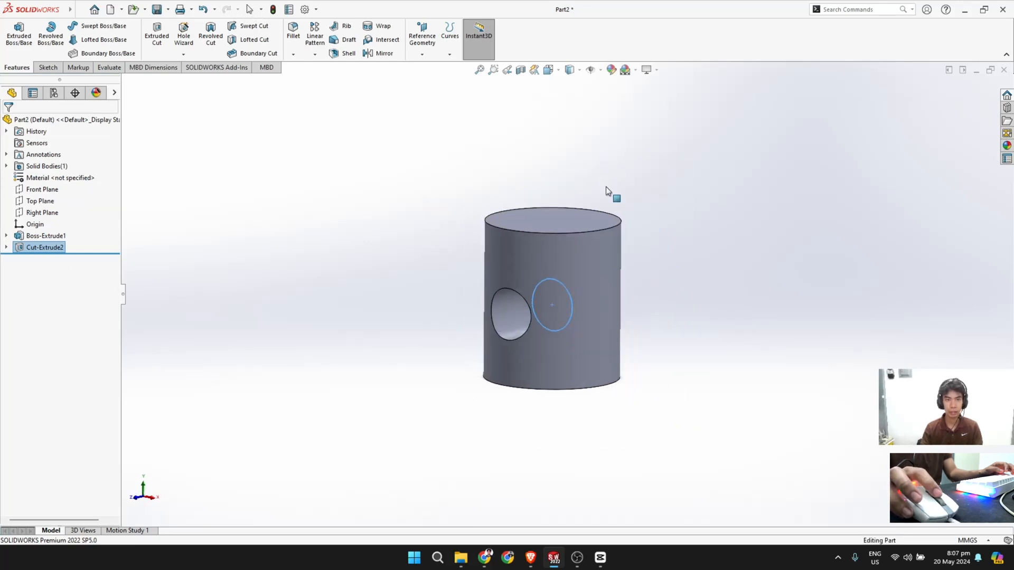
{"action": "scroll", "coordinate": [575, 186], "scroll_direction": "up", "scroll_amount": 2}
{"action": "scroll", "coordinate": [575, 186], "scroll_direction": "down", "scroll_amount": 4}
{"action": "left_click", "coordinate": [293, 55]}
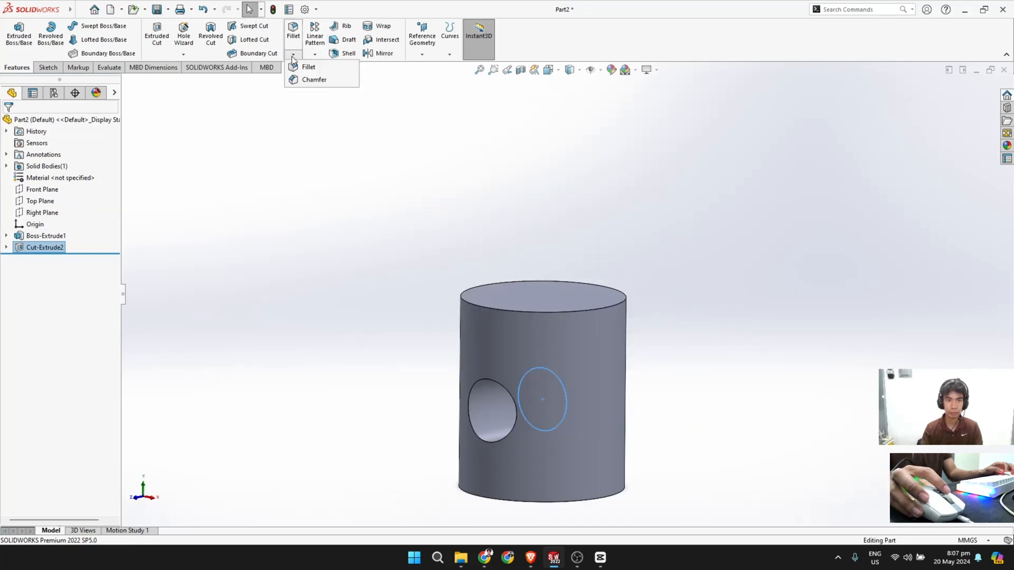
{"action": "left_click", "coordinate": [304, 72]}
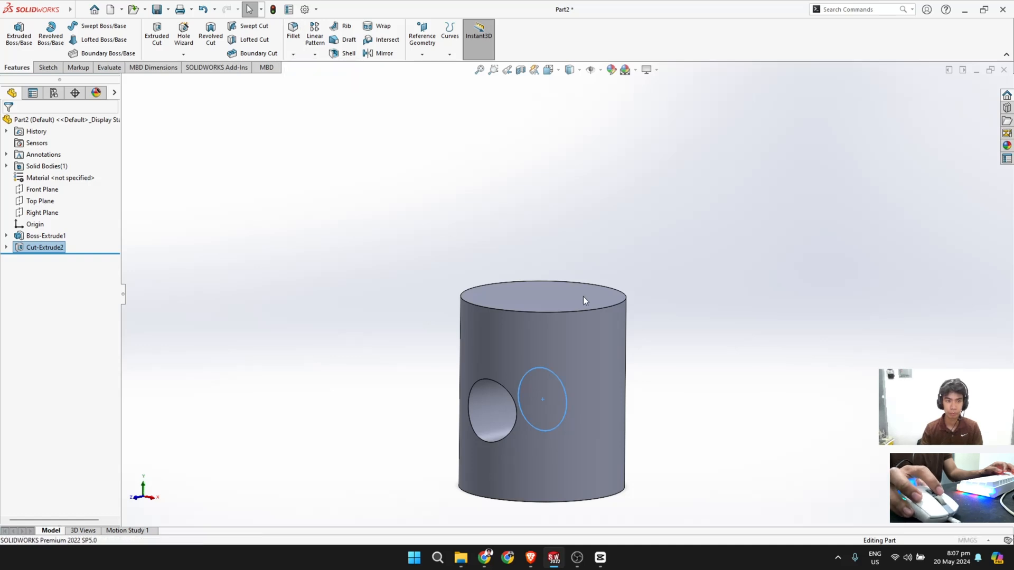
{"action": "left_click", "coordinate": [522, 312]}
{"action": "type", "text": "0.5"}
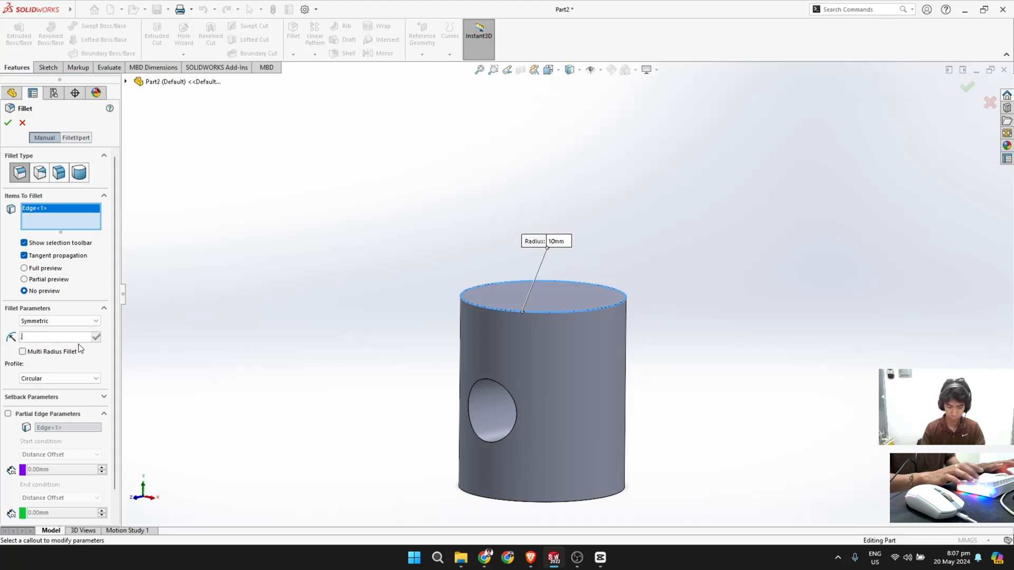
{"action": "key", "text": "Return"}
{"action": "left_click", "coordinate": [10, 122]}
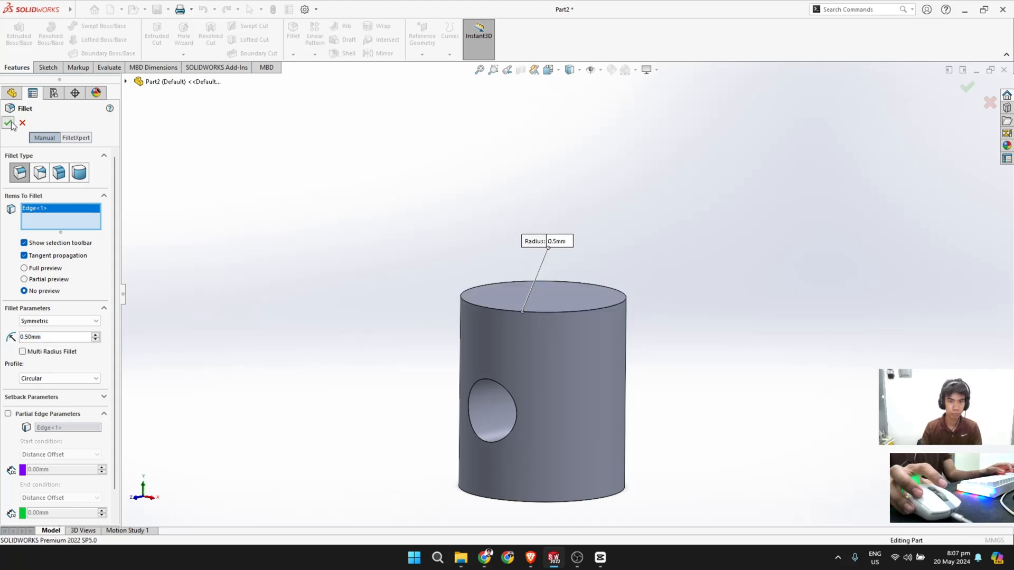
Step: Start a sketch on the cylinder's flat bottom face and check the screw's shaft dimensions in the C-CLAMP_2NDDRAWING PDF
{"action": "scroll", "coordinate": [597, 417], "scroll_direction": "up", "scroll_amount": 3}
{"action": "scroll", "coordinate": [613, 392], "scroll_direction": "down", "scroll_amount": 3}
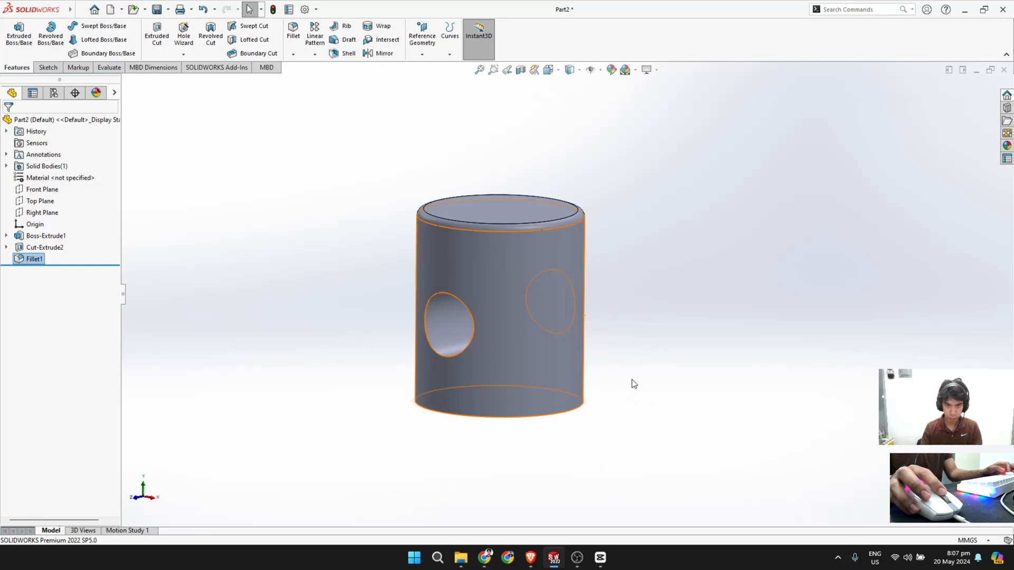
{"action": "middle_click_drag", "start_coordinate": [632, 379], "coordinate": [636, 248]}
{"action": "left_click", "coordinate": [48, 67]}
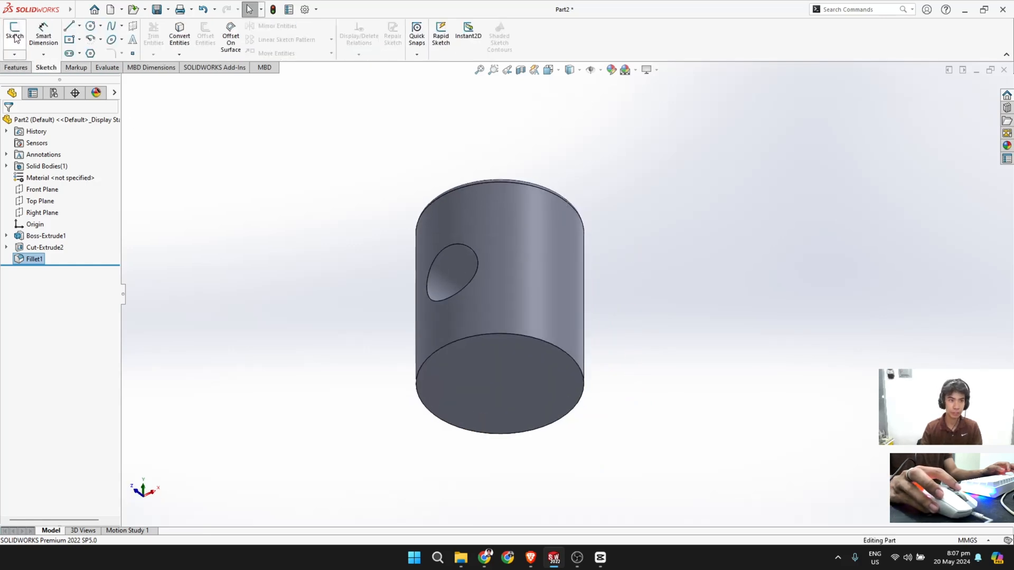
{"action": "left_click", "coordinate": [15, 32]}
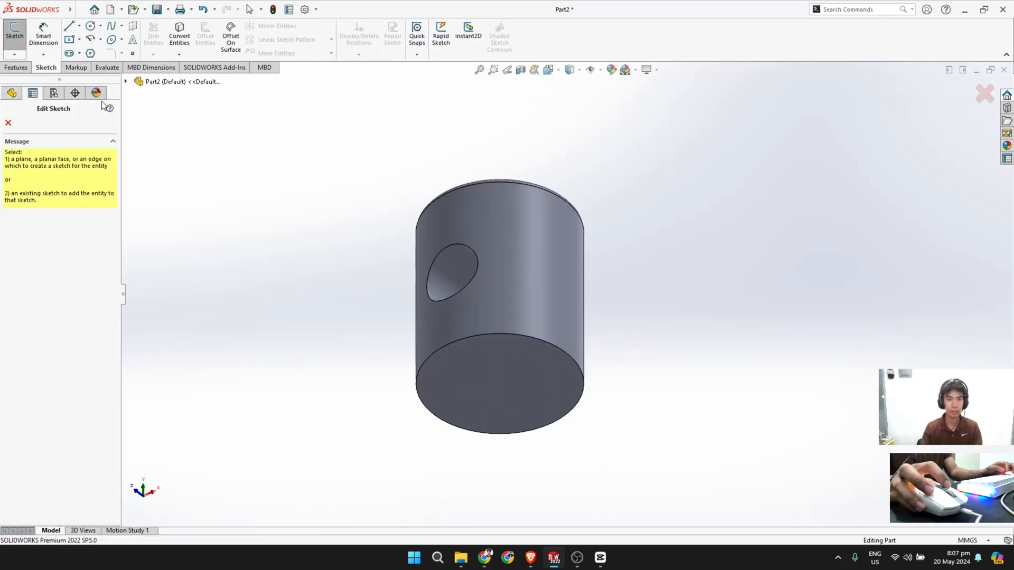
{"action": "left_click", "coordinate": [520, 369]}
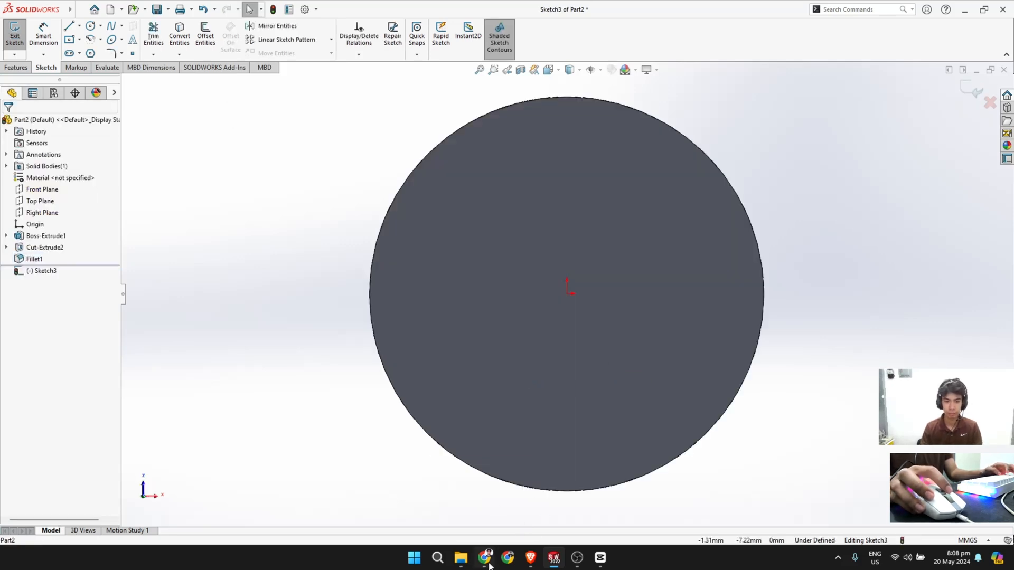
{"action": "left_click", "coordinate": [487, 504]}
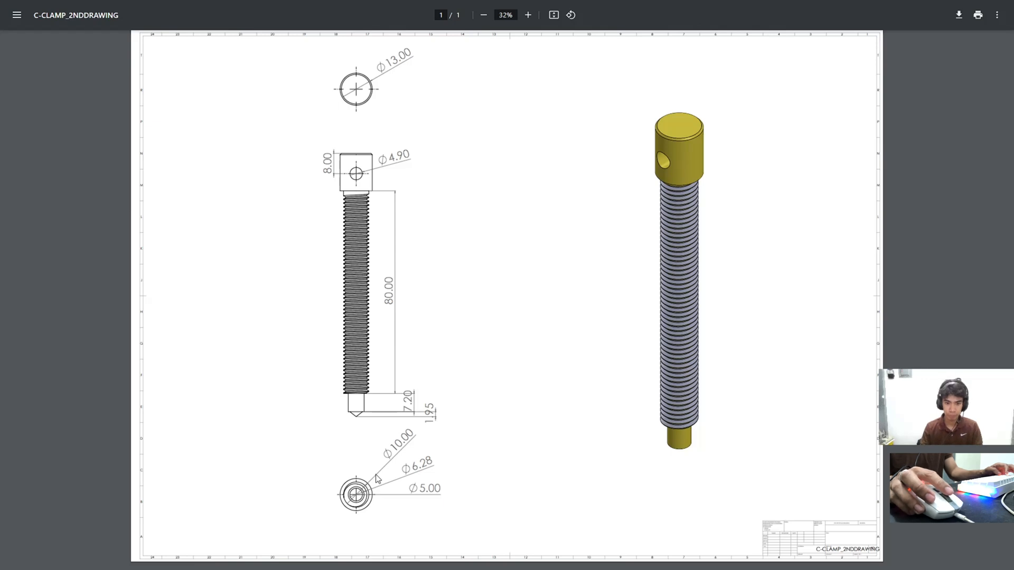
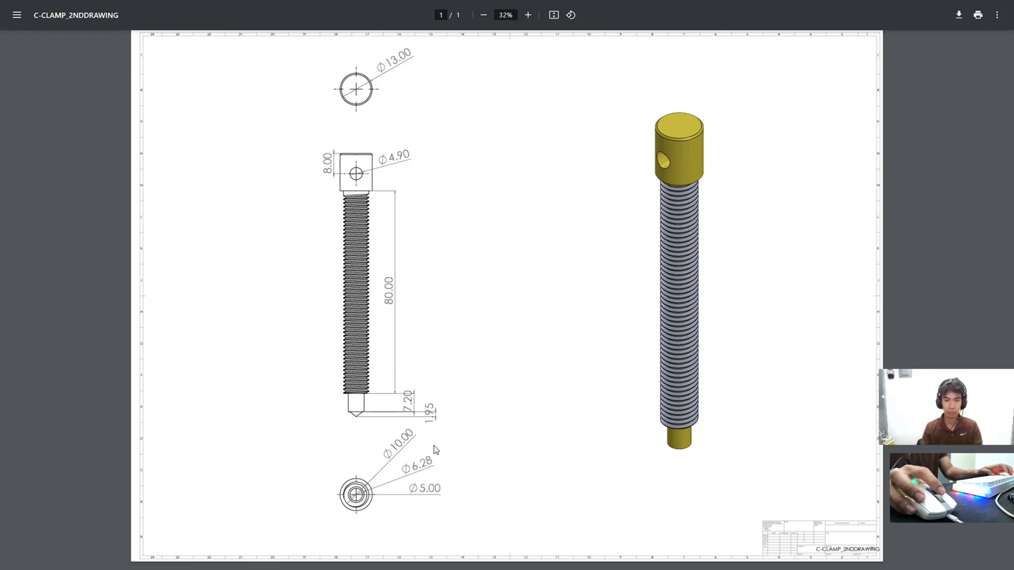
{"action": "key", "text": "alt+Tab"}
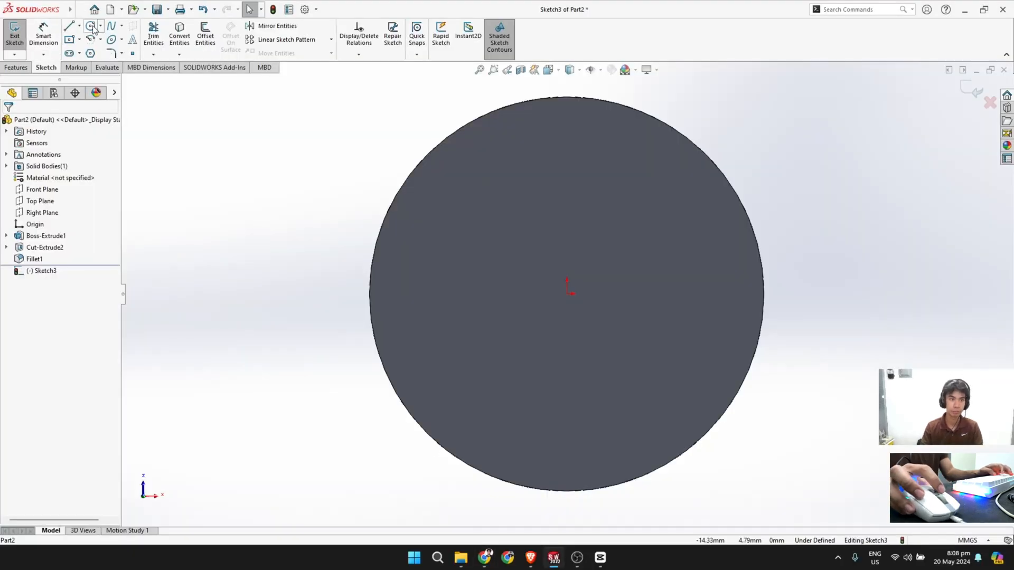
Step: Sketch a circle centred on the origin on the head's bottom face and dimension its diameter to 10 mm
{"action": "left_click", "coordinate": [91, 26]}
{"action": "left_click", "coordinate": [566, 294]}
{"action": "left_click", "coordinate": [518, 233]}
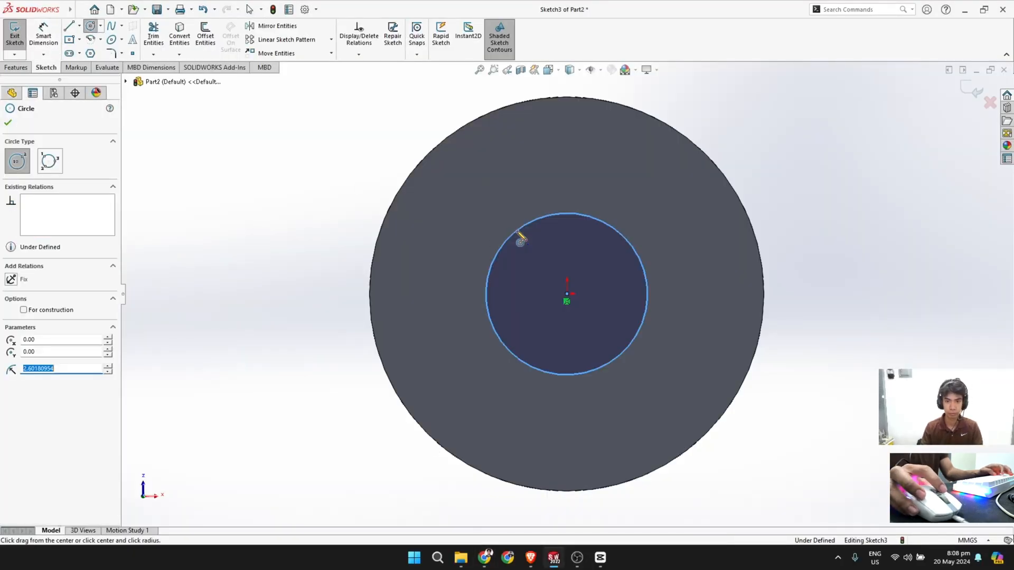
{"action": "left_click", "coordinate": [43, 33]}
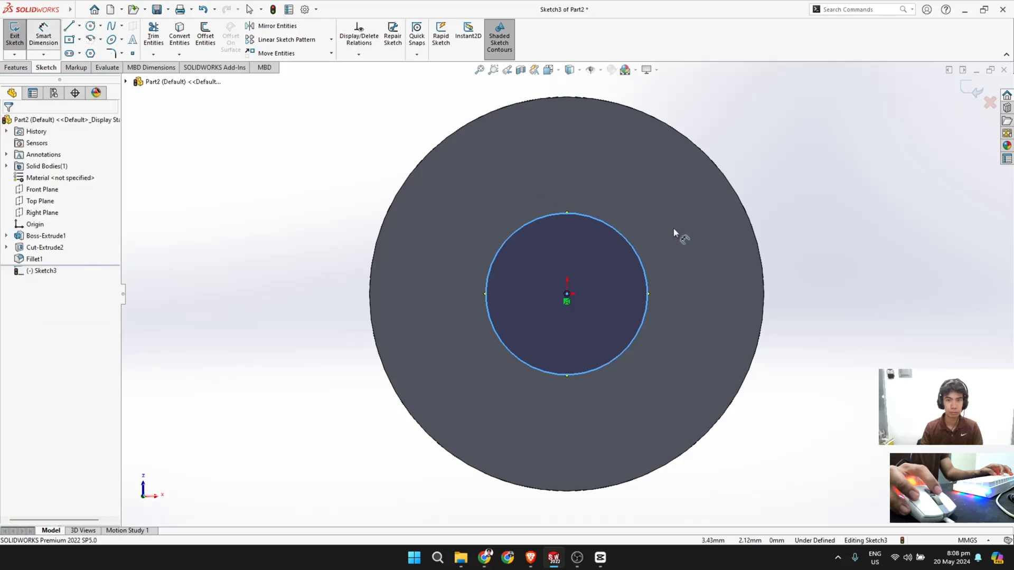
{"action": "left_click", "coordinate": [630, 237]}
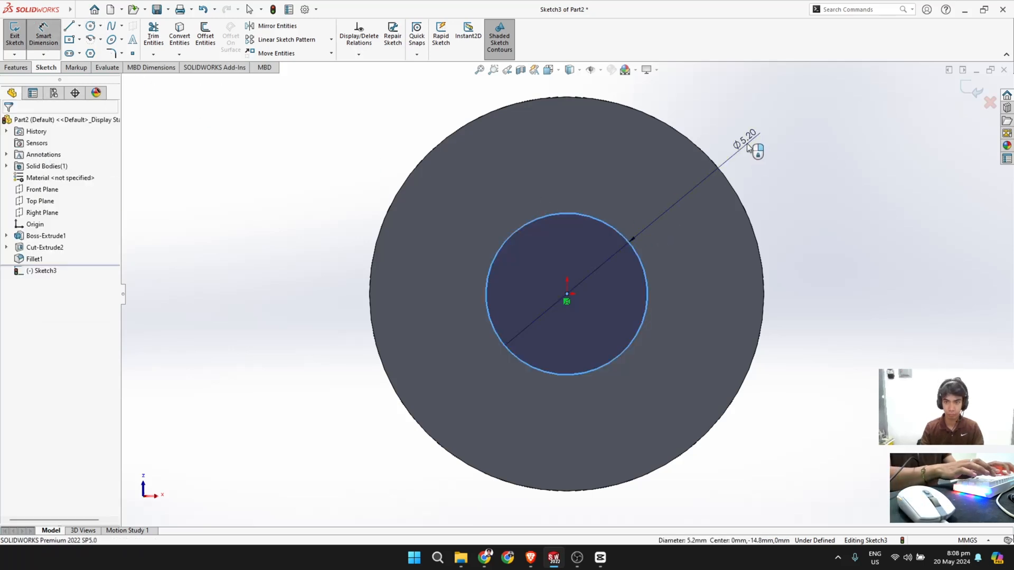
{"action": "left_click", "coordinate": [747, 144]}
{"action": "type", "text": "10"}
{"action": "key", "text": "Return"}
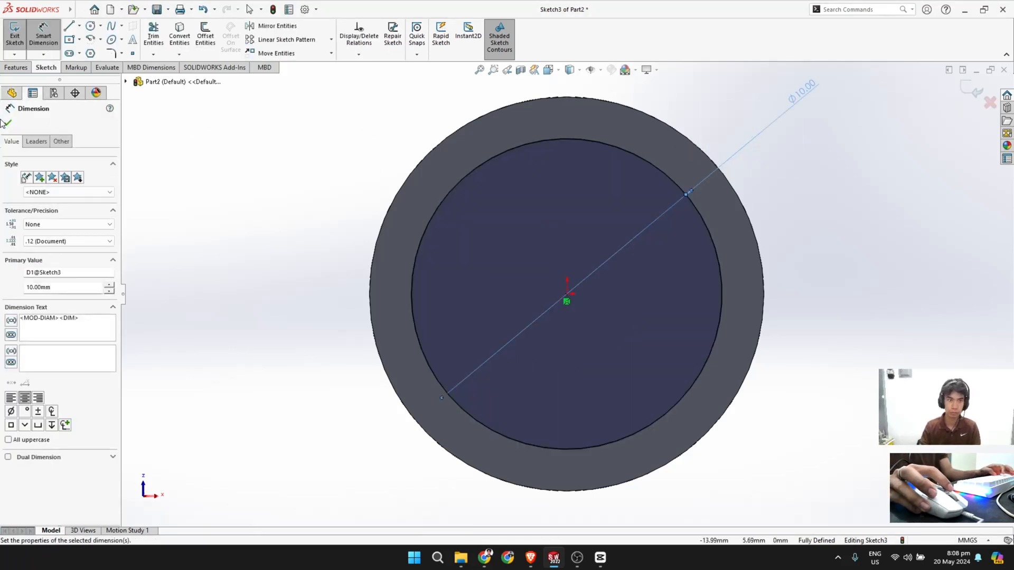
{"action": "left_click", "coordinate": [7, 123]}
Step: Check the shaft length in the C-CLAMP_2NDDRAWING PDF and extrude the 10 mm circle as a Blind boss 80 mm deep with Merge result
{"action": "key", "text": "alt+Tab"}
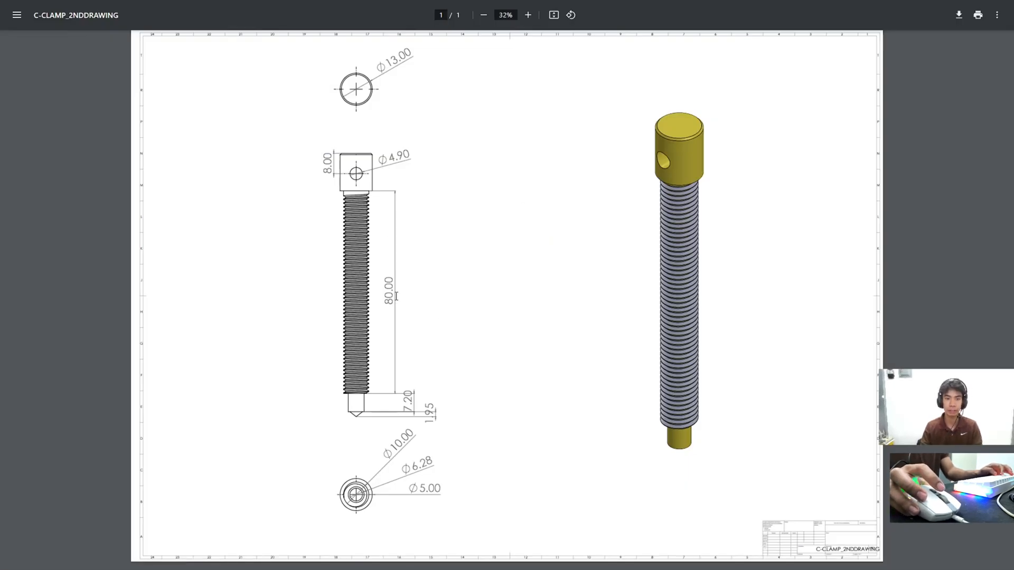
{"action": "key", "text": "alt+Tab"}
{"action": "left_click", "coordinate": [17, 67]}
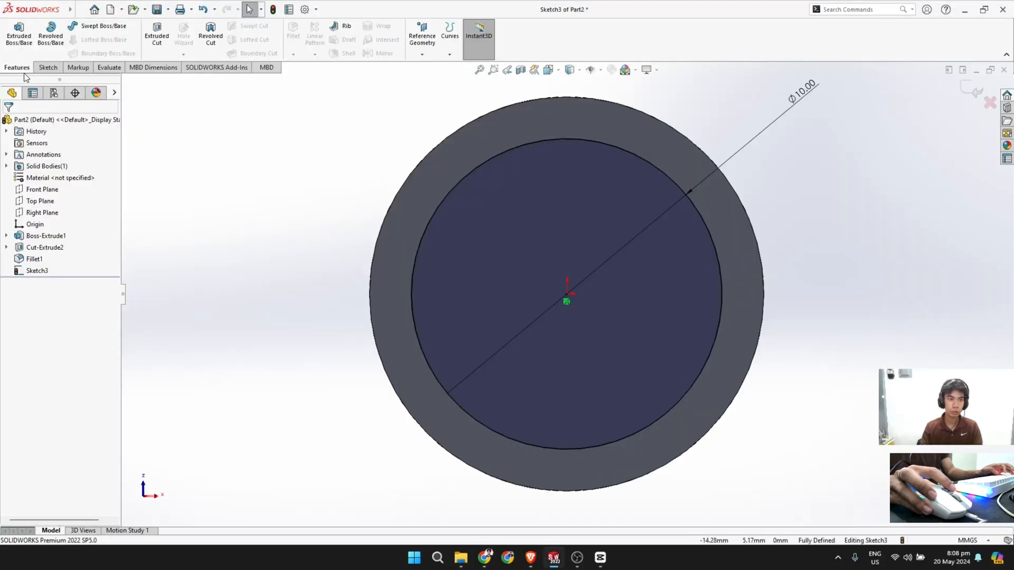
{"action": "left_click", "coordinate": [14, 46]}
{"action": "key", "text": "alt+Tab"}
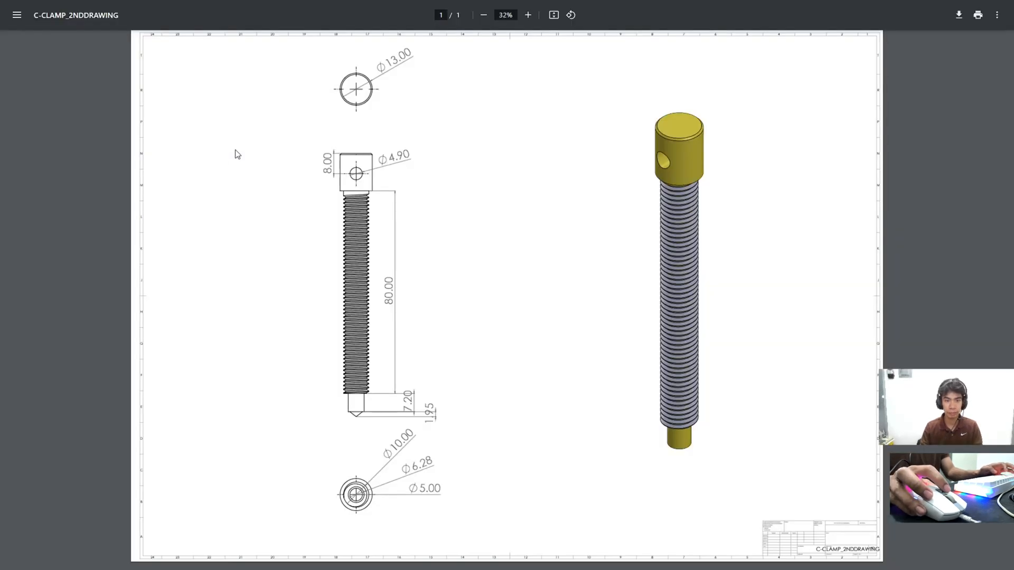
{"action": "key", "text": "alt+Tab"}
{"action": "double_click", "coordinate": [62, 225]}
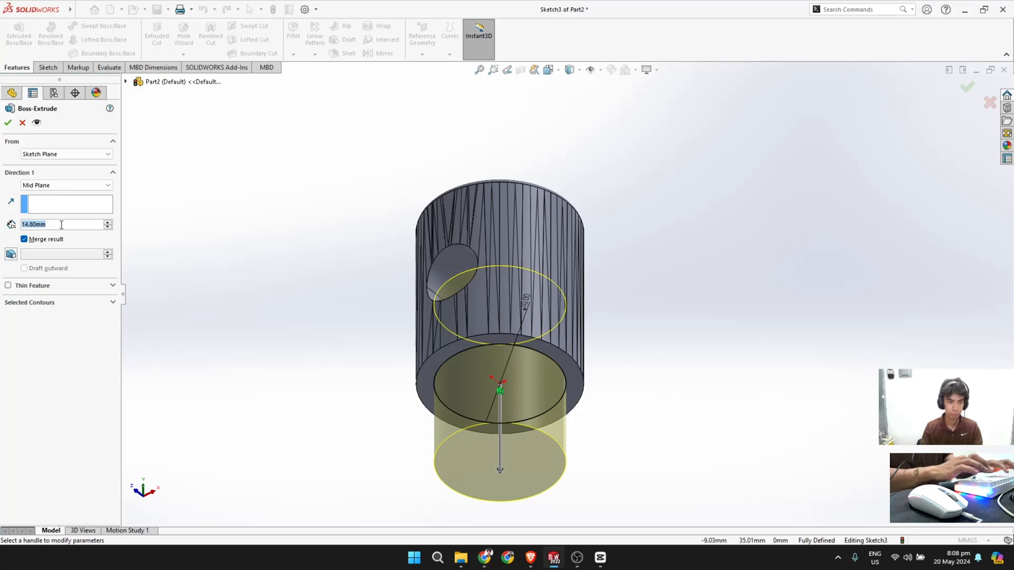
{"action": "left_click", "coordinate": [50, 185]}
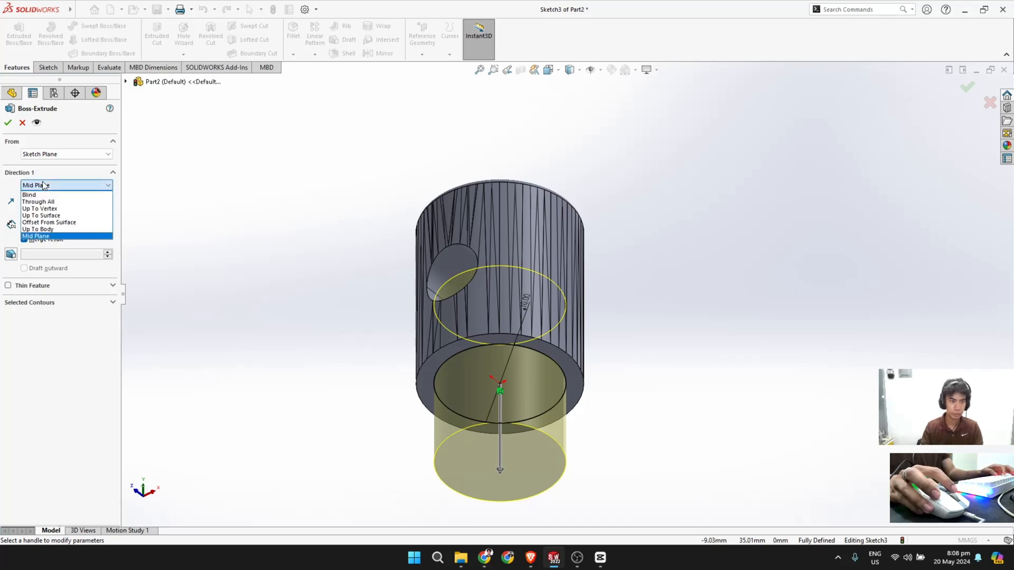
{"action": "left_click", "coordinate": [42, 193]}
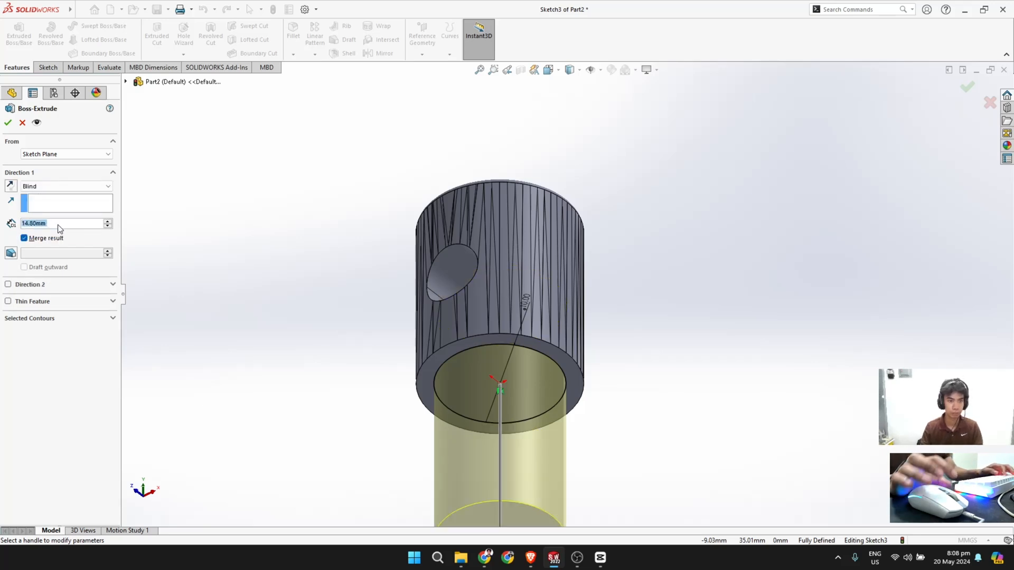
{"action": "type", "text": "80"}
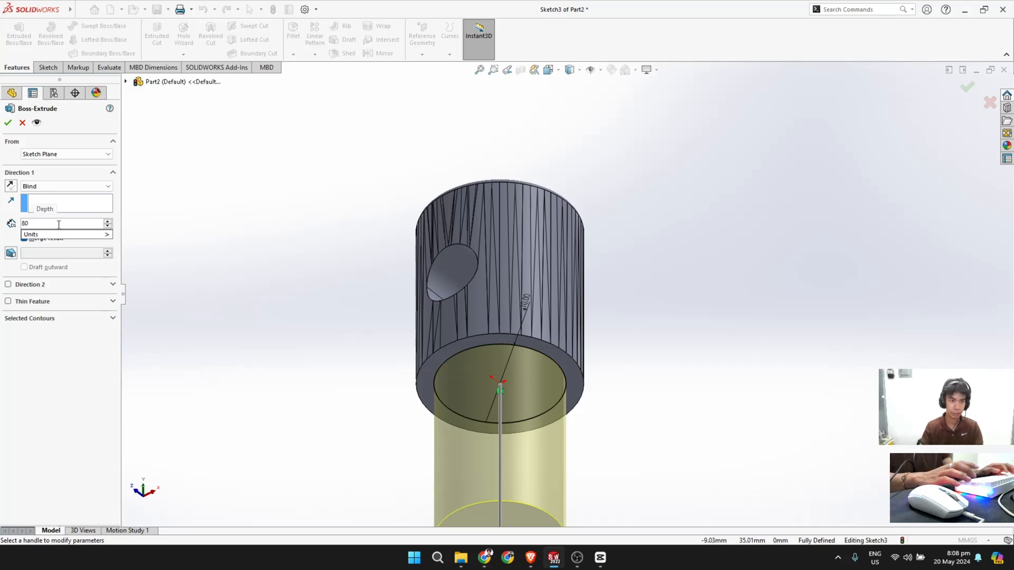
{"action": "key", "text": "Return"}
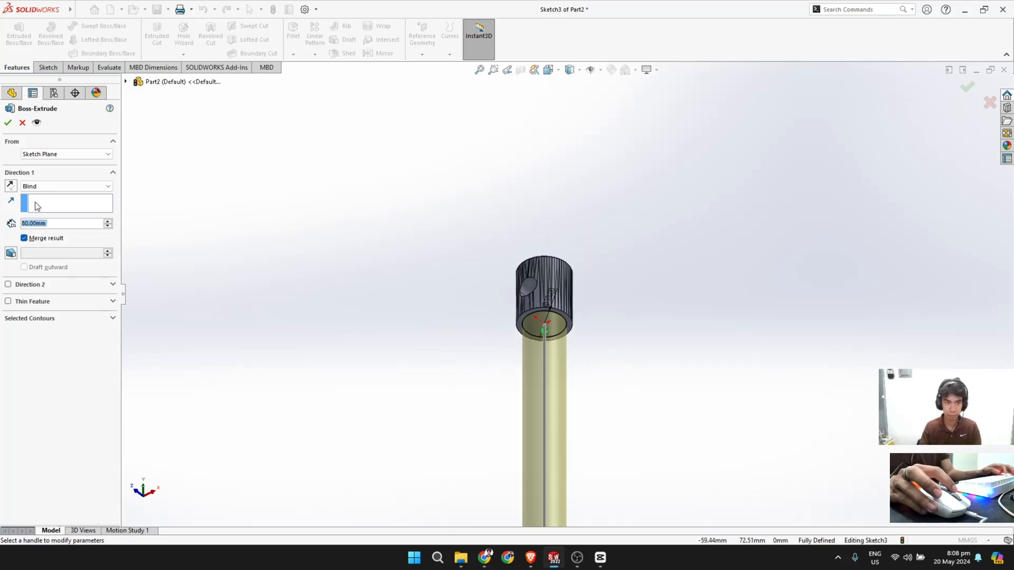
{"action": "left_click", "coordinate": [7, 125]}
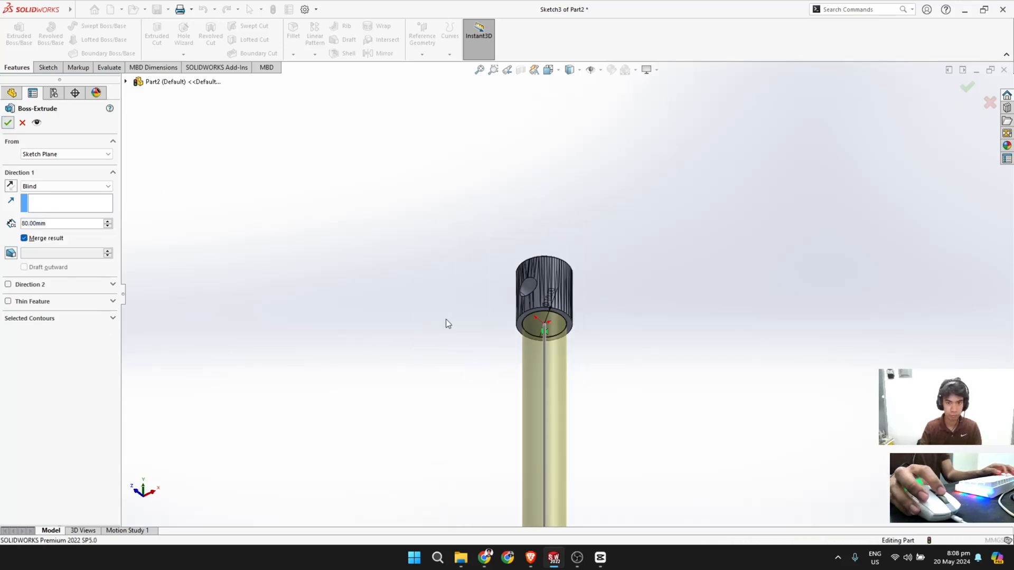
Step: Start a sketch on the flat end face at the bottom of the shaft
{"action": "scroll", "coordinate": [549, 348], "scroll_direction": "down", "scroll_amount": 3}
{"action": "scroll", "coordinate": [569, 350], "scroll_direction": "up", "scroll_amount": 4}
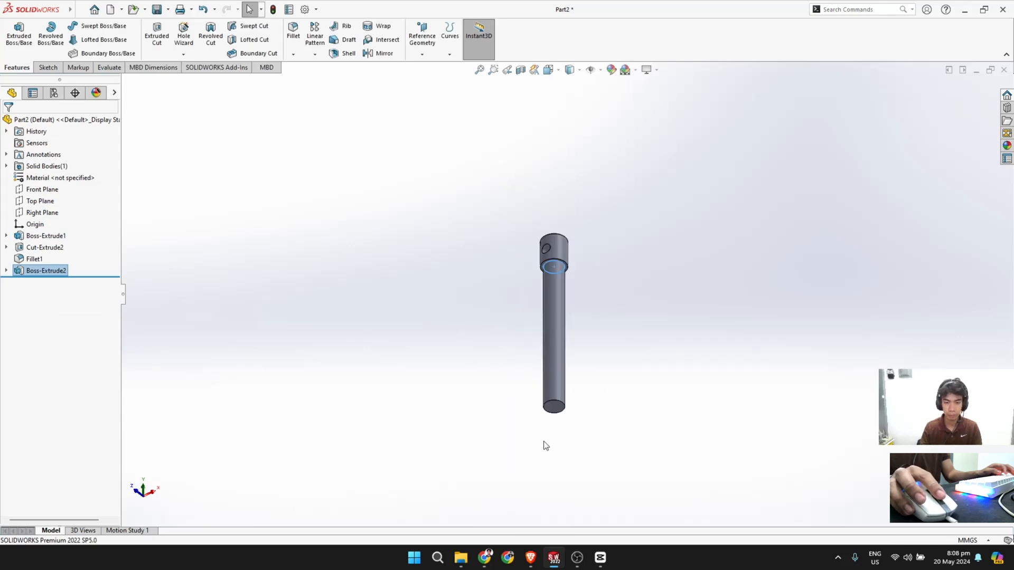
{"action": "scroll", "coordinate": [544, 438], "scroll_direction": "down", "scroll_amount": 5}
{"action": "left_click", "coordinate": [47, 68]}
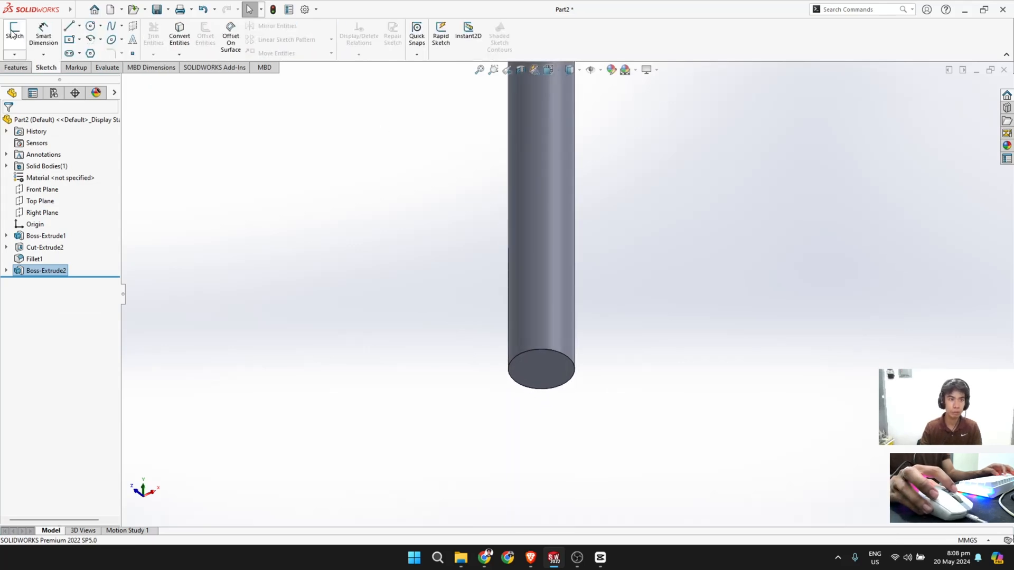
{"action": "left_click", "coordinate": [14, 32]}
{"action": "left_click", "coordinate": [534, 376]}
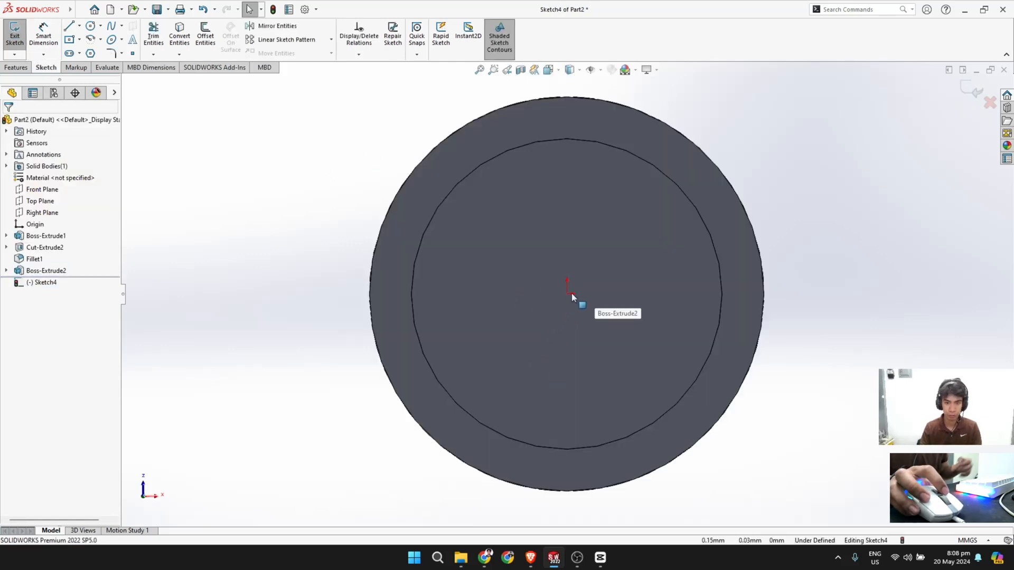
Step: Sketch a circle about 4.76 mm in diameter centred on the origin of the shaft's end face
{"action": "left_click", "coordinate": [571, 293]}
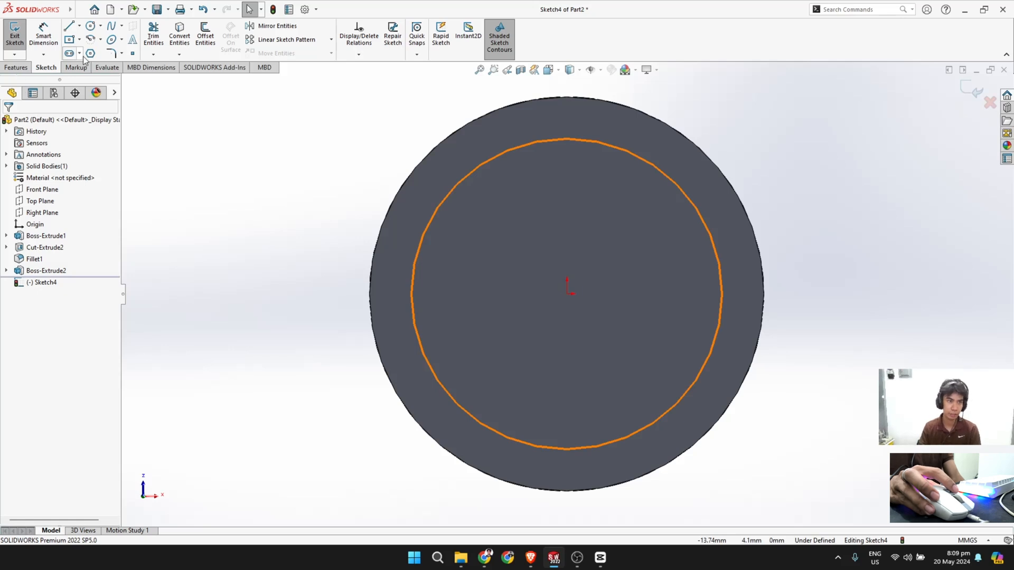
{"action": "left_click", "coordinate": [91, 26]}
{"action": "left_click", "coordinate": [569, 299]}
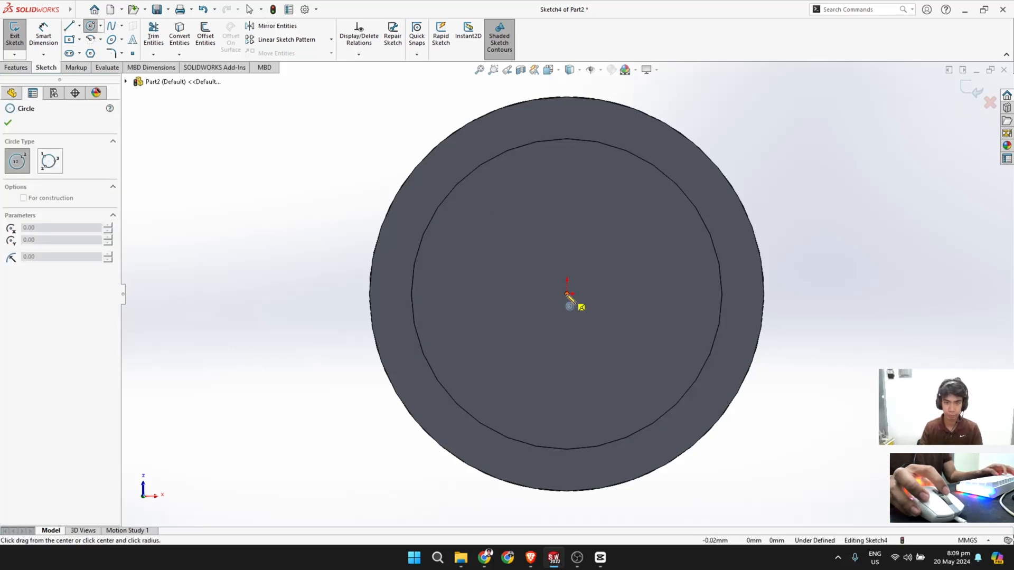
{"action": "left_click", "coordinate": [525, 243]}
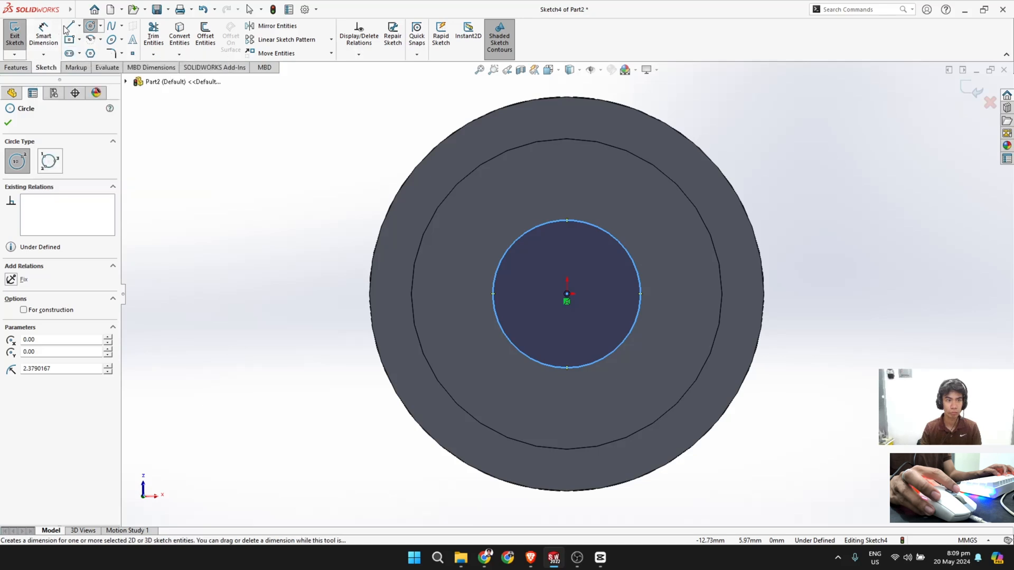
Step: Dimension the diameter of the circle on the shaft's end face to 6.28 mm
{"action": "left_click", "coordinate": [44, 34]}
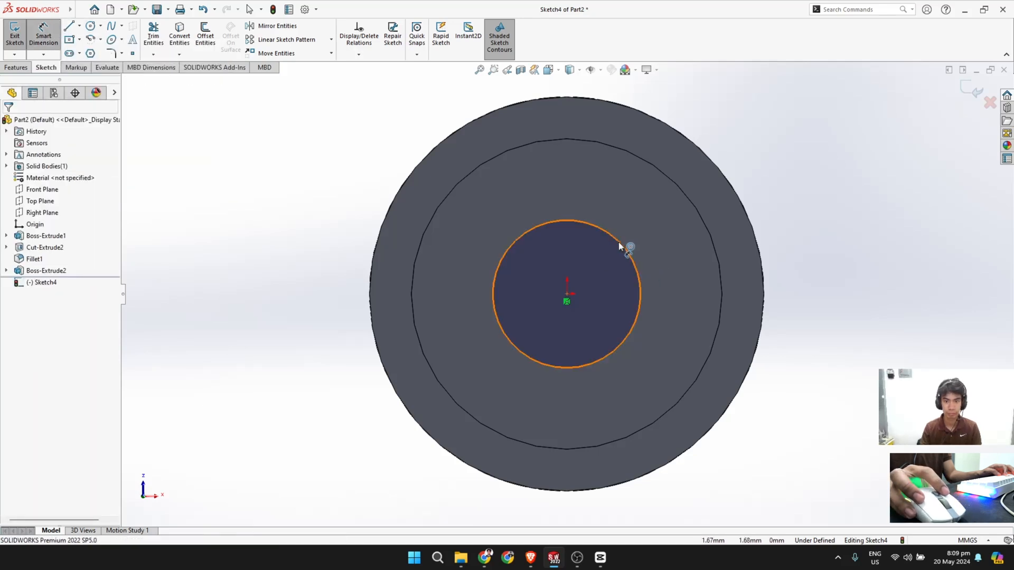
{"action": "left_click", "coordinate": [620, 244]}
{"action": "left_click", "coordinate": [797, 137]}
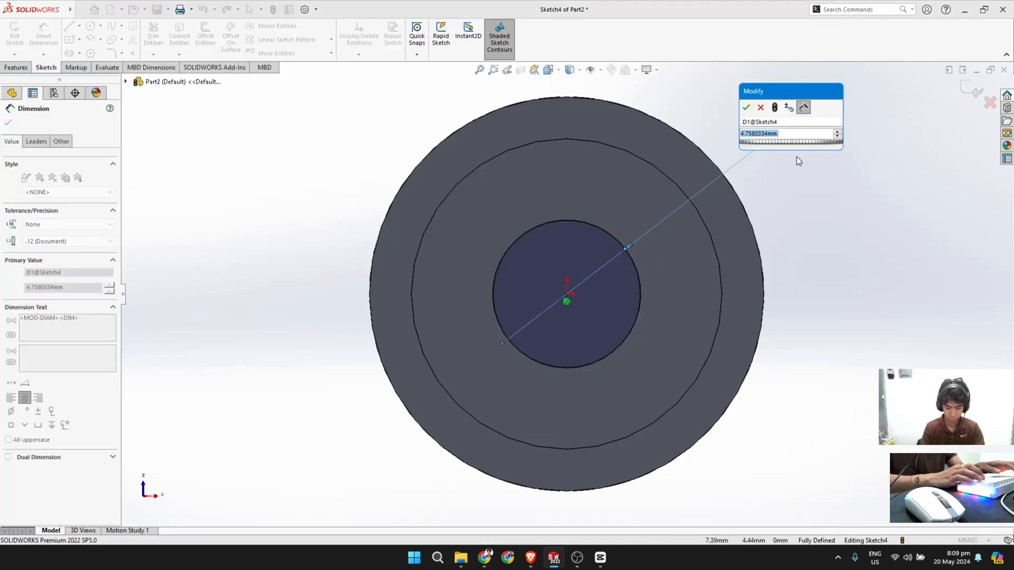
{"action": "type", "text": "6.28"}
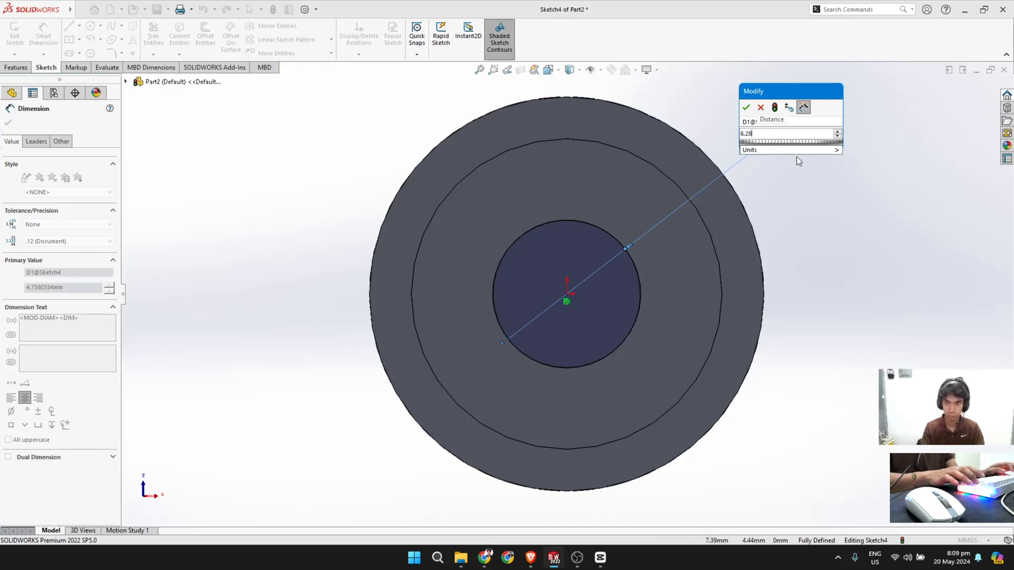
{"action": "key", "text": "Return"}
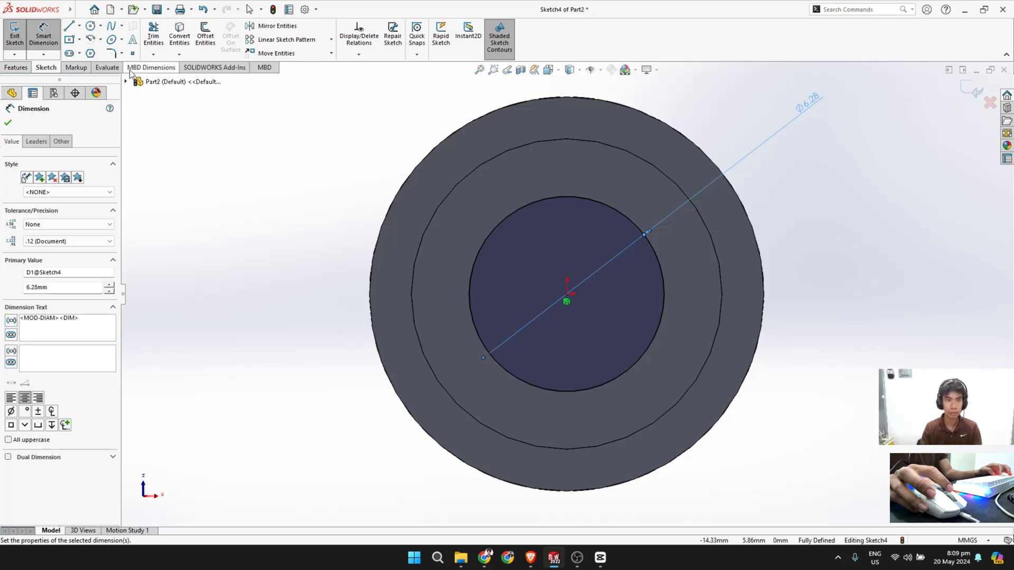
{"action": "left_click", "coordinate": [10, 124]}
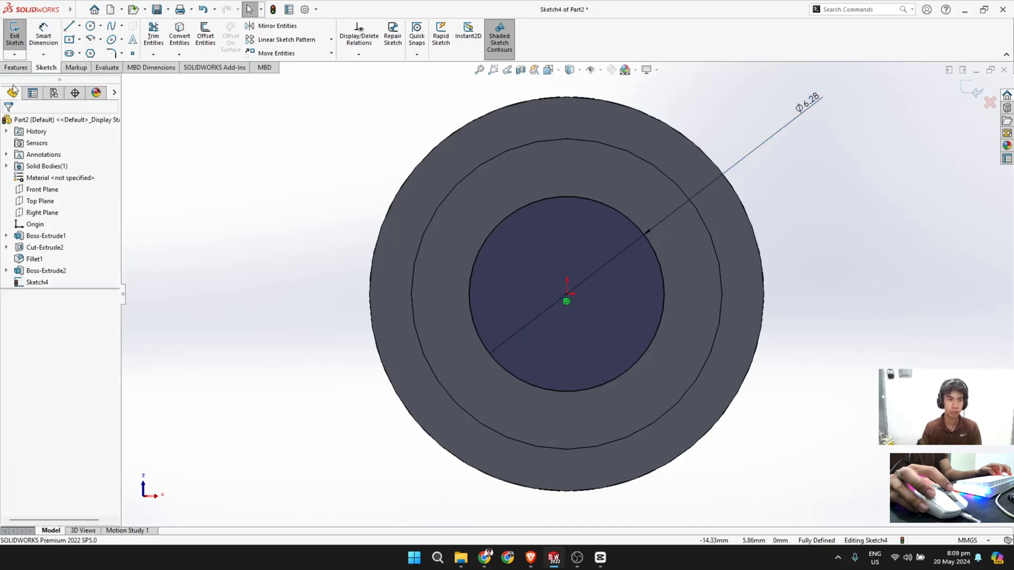
Step: Extrude the 6.28 mm circle as a boss with a blind depth of 7.2 mm
{"action": "left_click", "coordinate": [16, 67]}
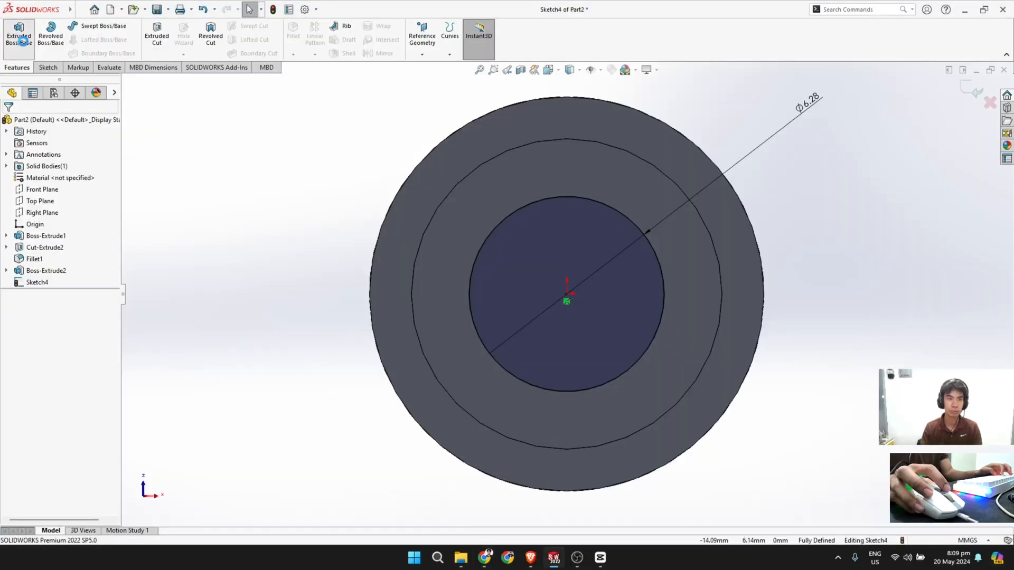
{"action": "left_click", "coordinate": [22, 40]}
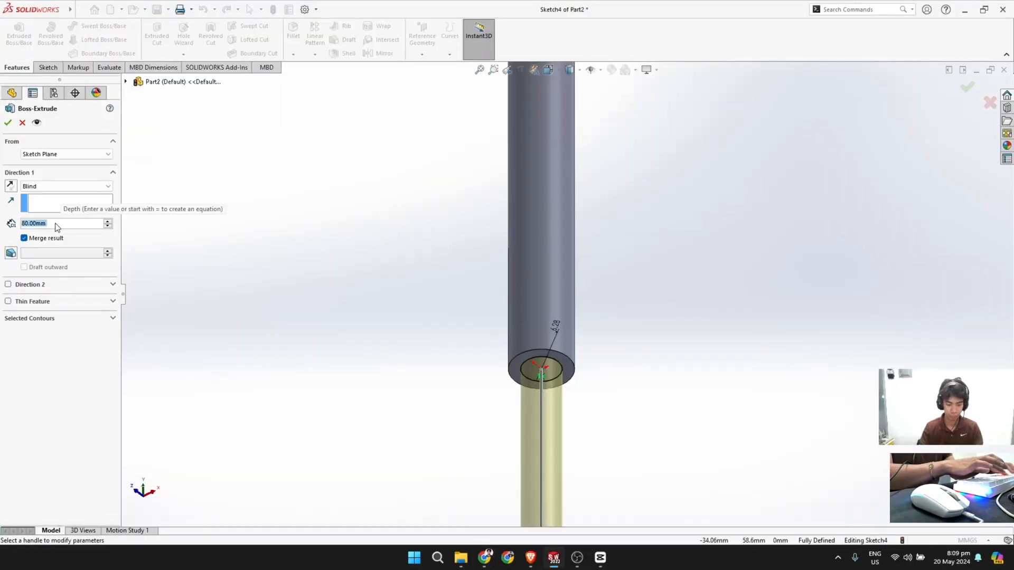
{"action": "type", "text": "7.2"}
{"action": "key", "text": "Return"}
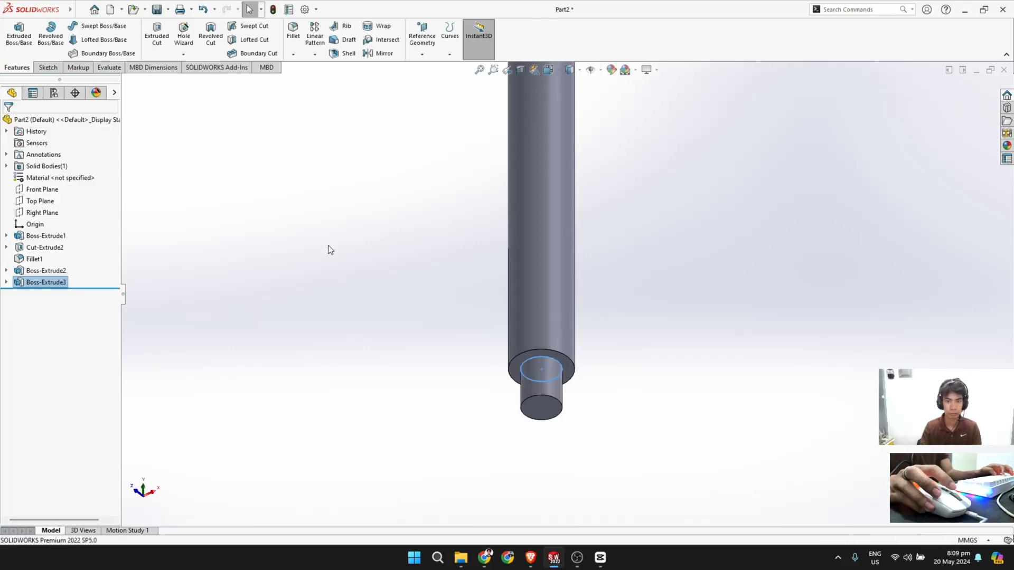
Step: Sketch a circle about 3.03 mm in diameter centred on the origin on the end face of the small boss
{"action": "left_click", "coordinate": [48, 68]}
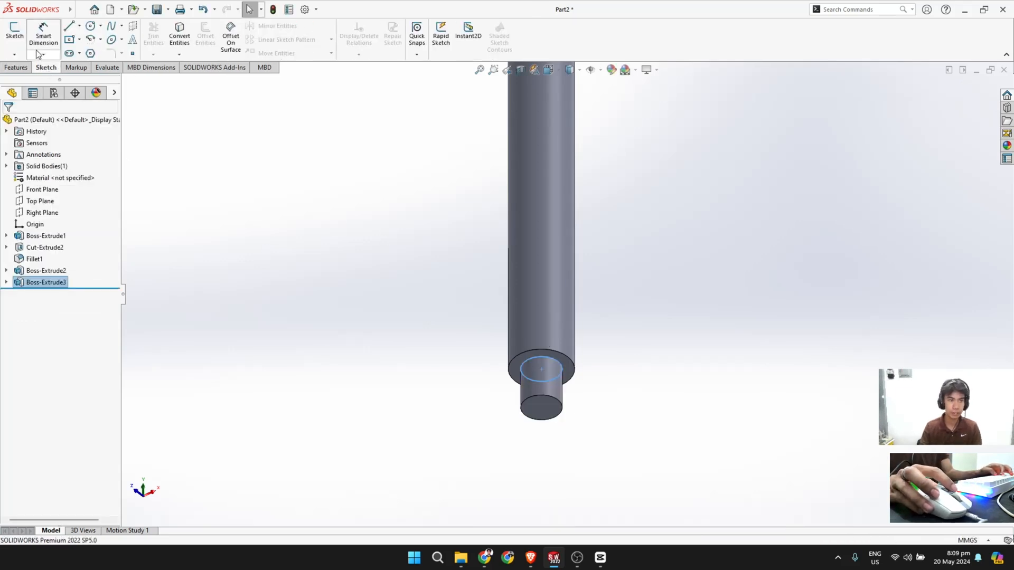
{"action": "left_click", "coordinate": [94, 34]}
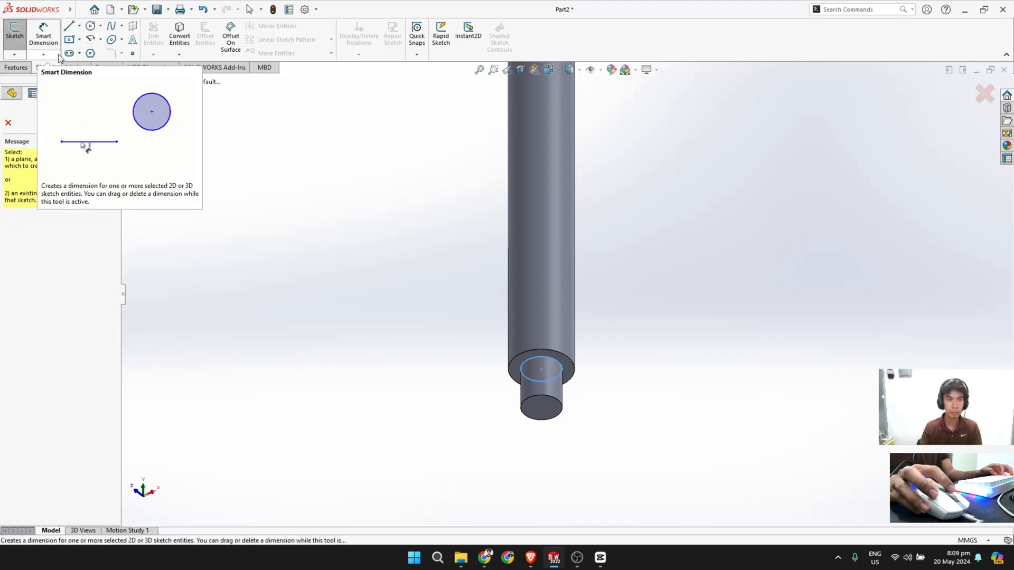
{"action": "left_click", "coordinate": [543, 401]}
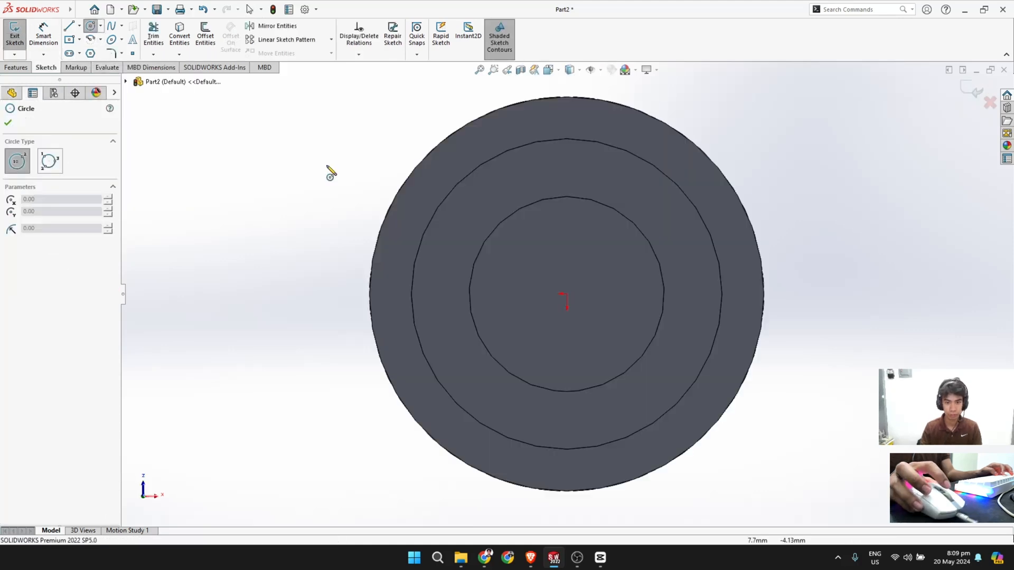
{"action": "left_click", "coordinate": [566, 294]}
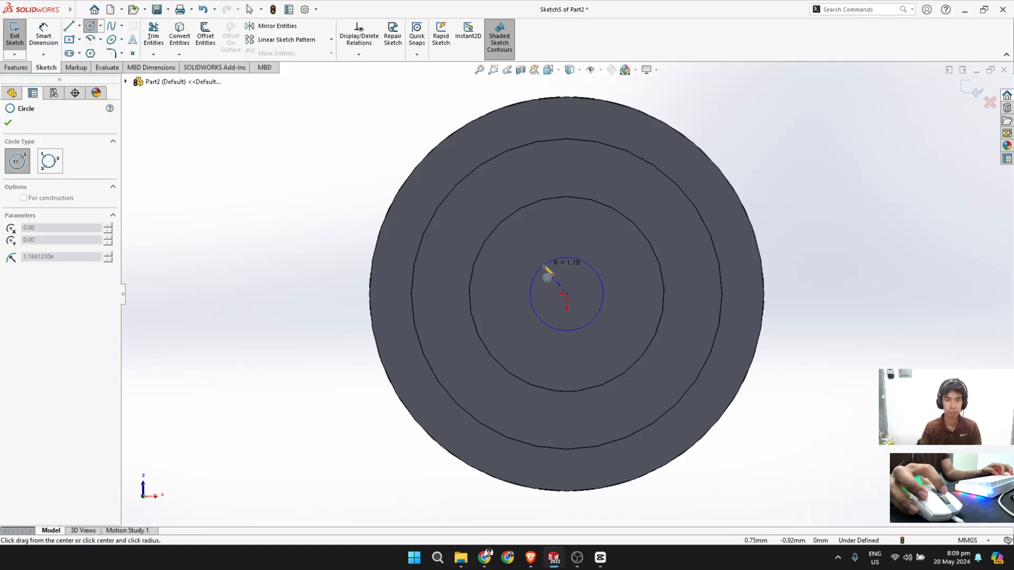
{"action": "left_click", "coordinate": [537, 259]}
Step: Consult the C-CLAMP_2NDDRAWING PDF for the tip diameter and dimension the new circle to 5 mm
{"action": "key", "text": "alt+Tab"}
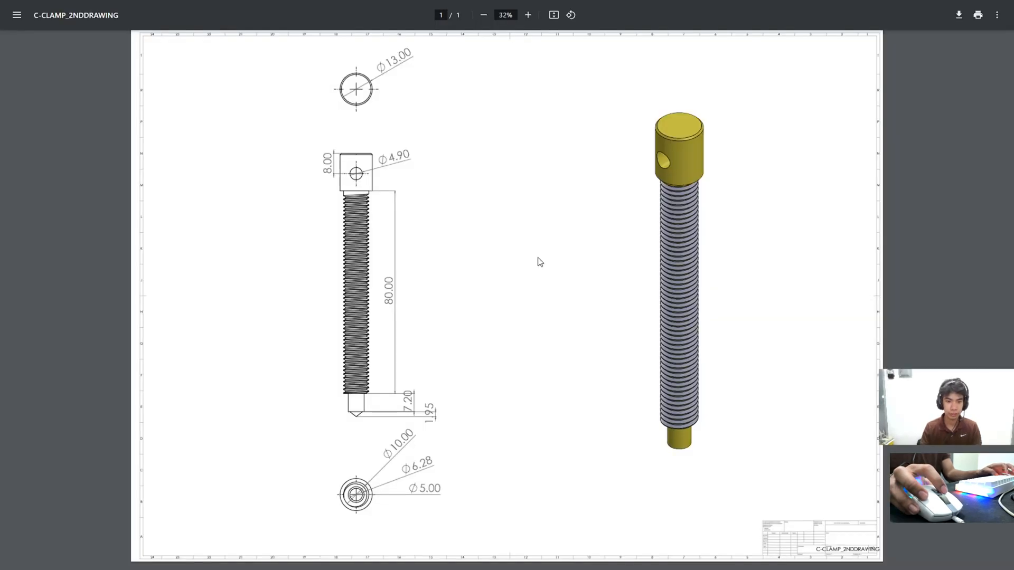
{"action": "key", "text": "alt+Tab"}
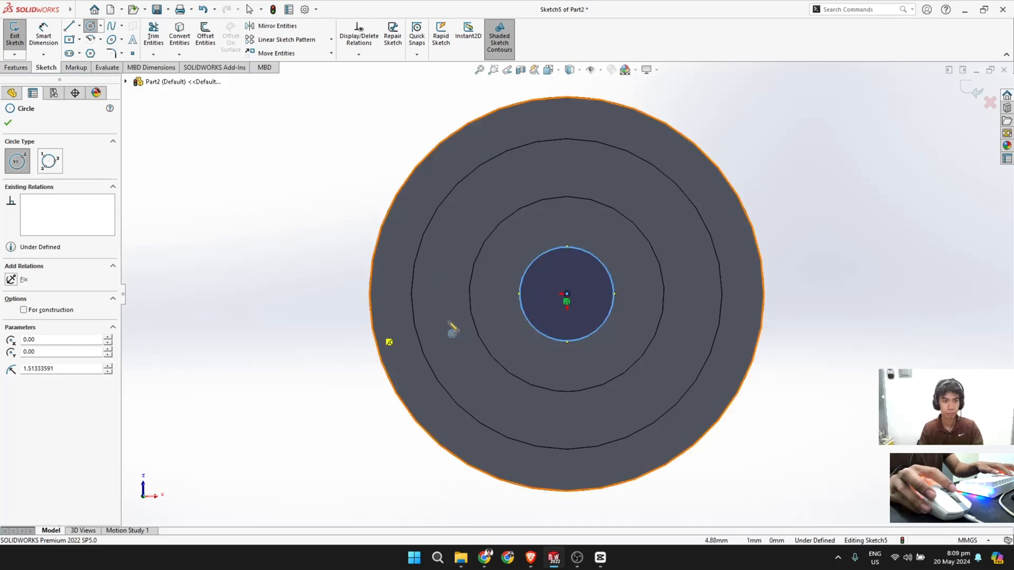
{"action": "left_click", "coordinate": [55, 41]}
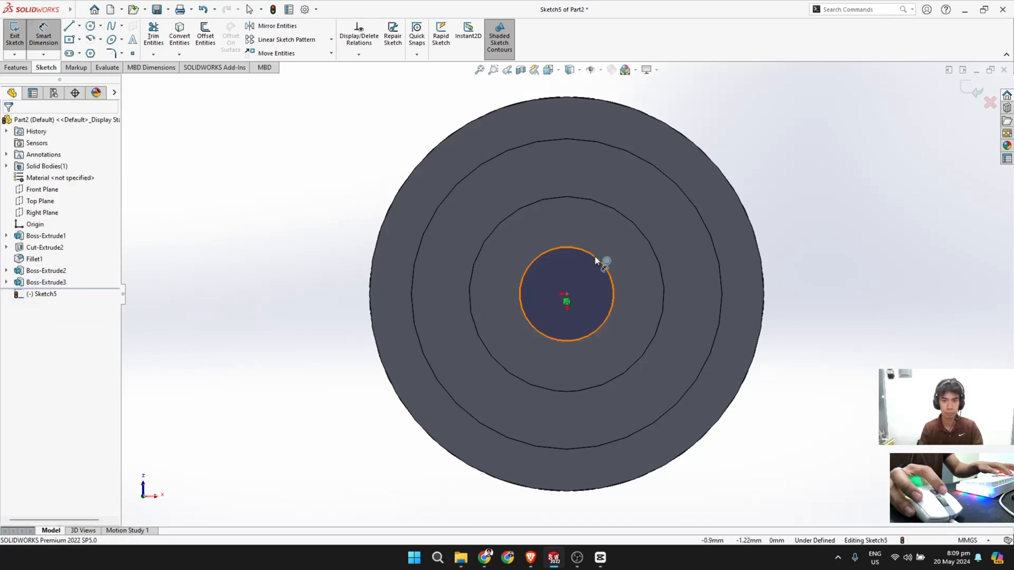
{"action": "left_click", "coordinate": [602, 260]}
{"action": "left_click", "coordinate": [745, 161]}
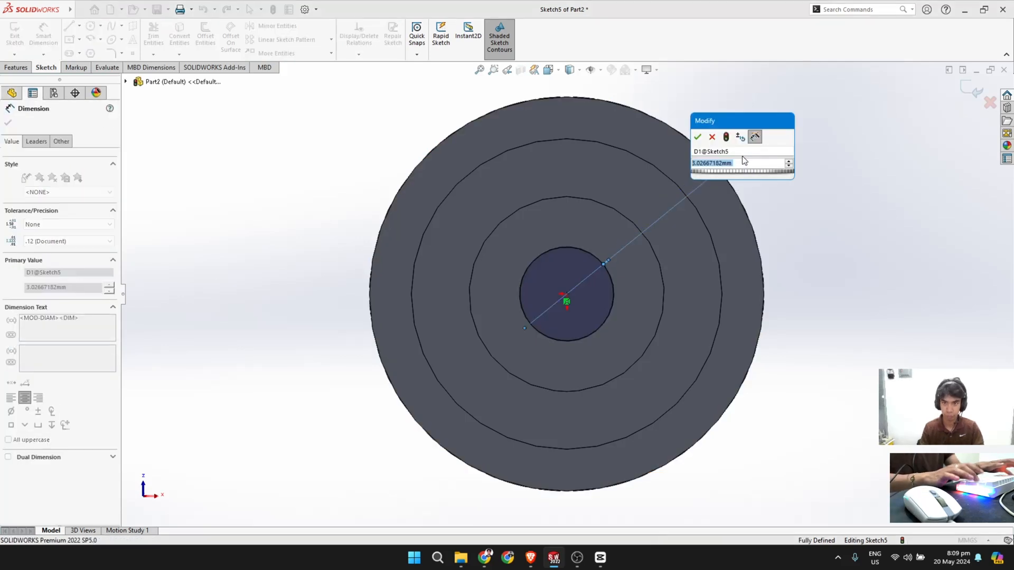
{"action": "type", "text": "5"}
{"action": "key", "text": "Return"}
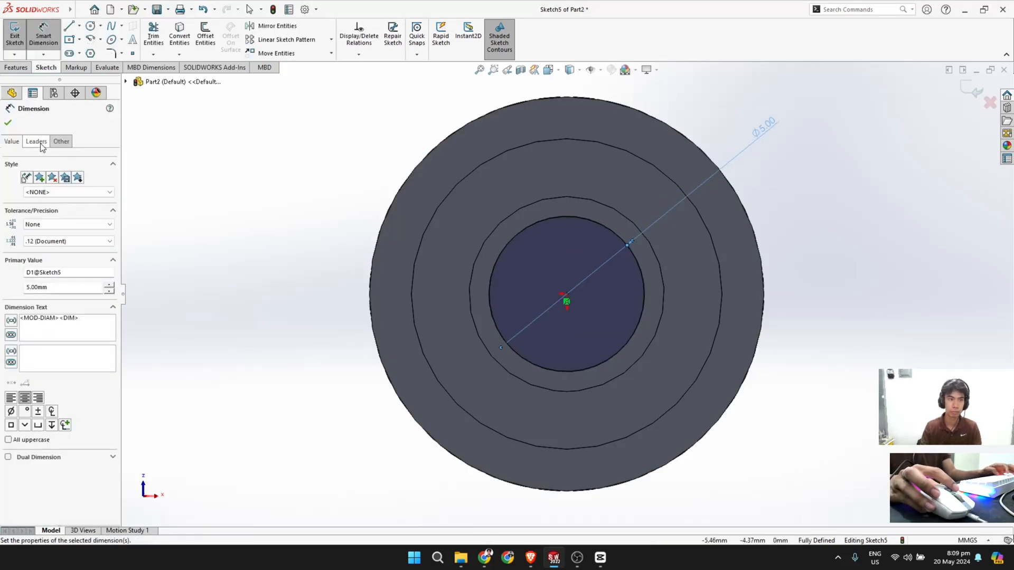
{"action": "left_click", "coordinate": [8, 122]}
Step: Set up a blind boss extrusion of the 5 mm circle with the 1.95 mm depth from the reference drawing
{"action": "left_click", "coordinate": [19, 68]}
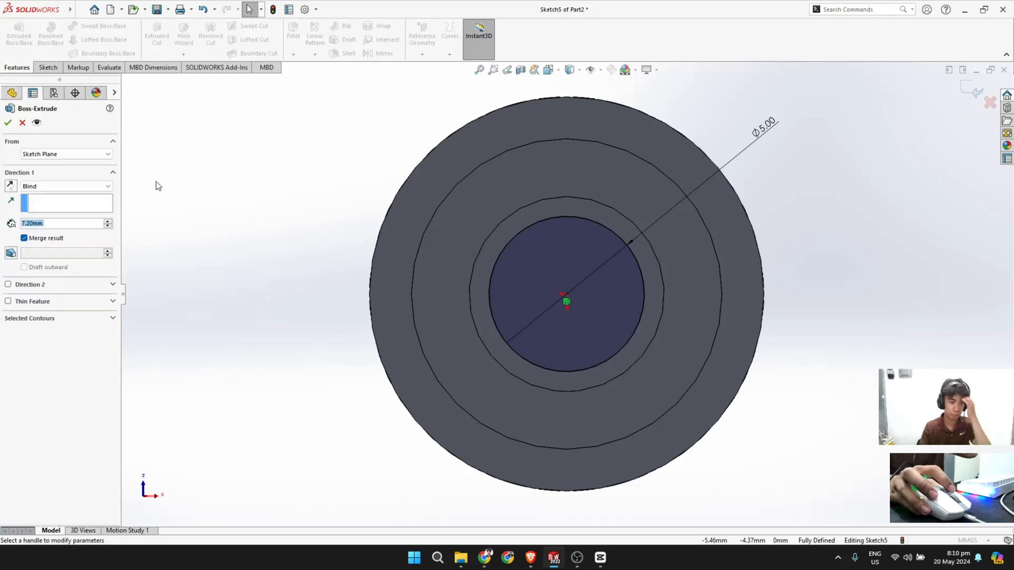
{"action": "left_click", "coordinate": [71, 187]}
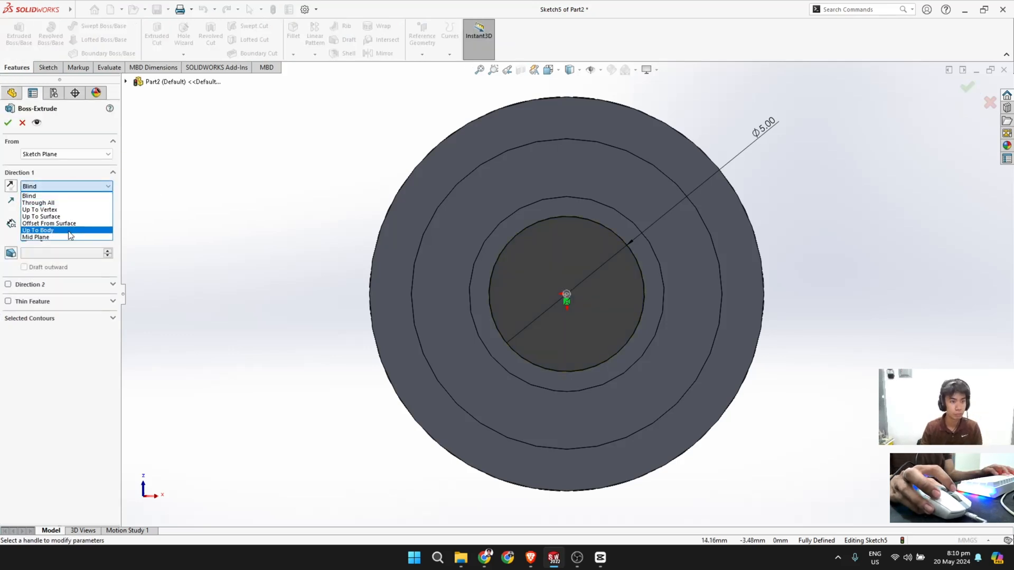
{"action": "left_click", "coordinate": [77, 185]}
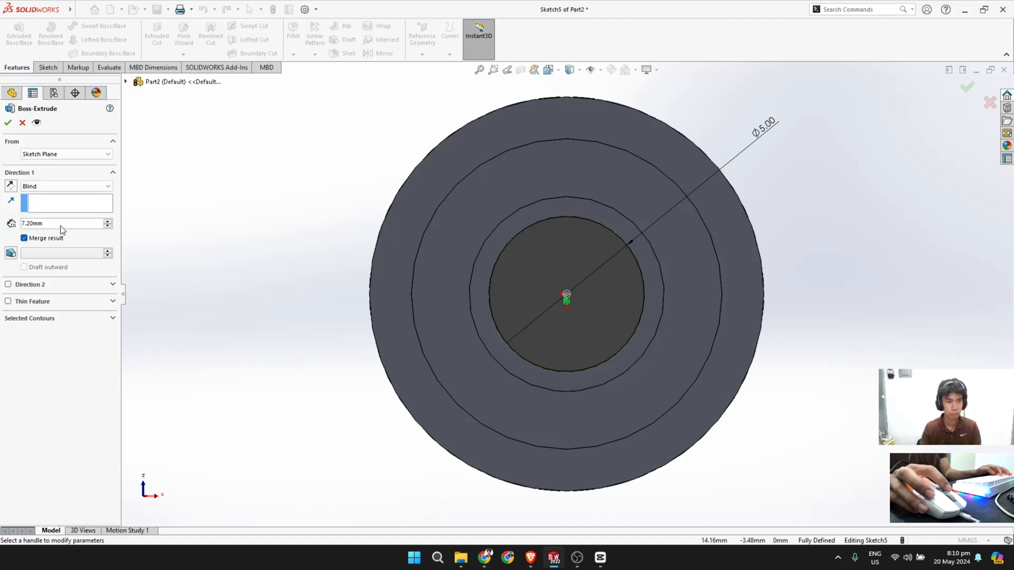
{"action": "key", "text": "alt+Tab"}
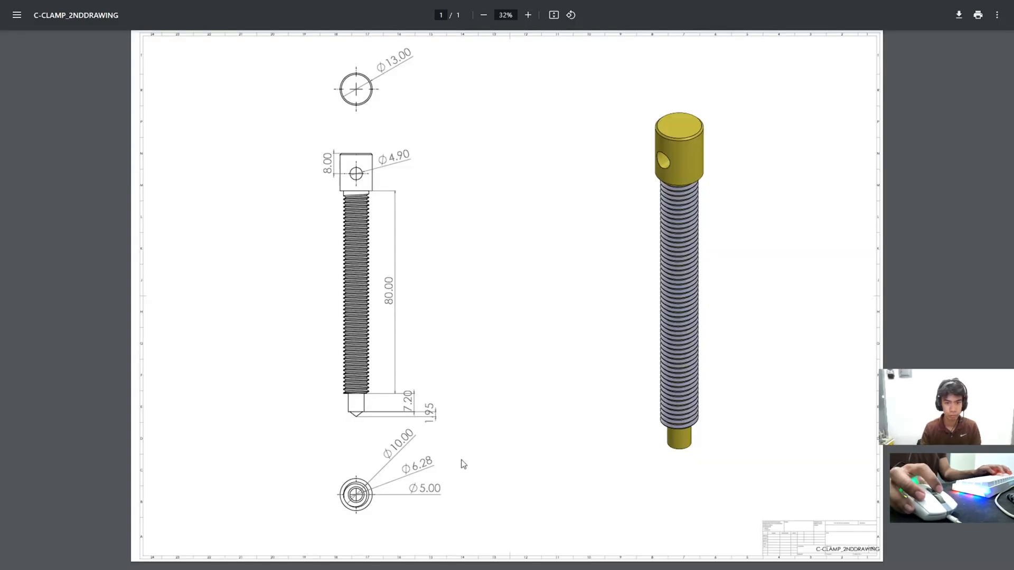
{"action": "key", "text": "alt+Tab"}
{"action": "double_click", "coordinate": [62, 223]}
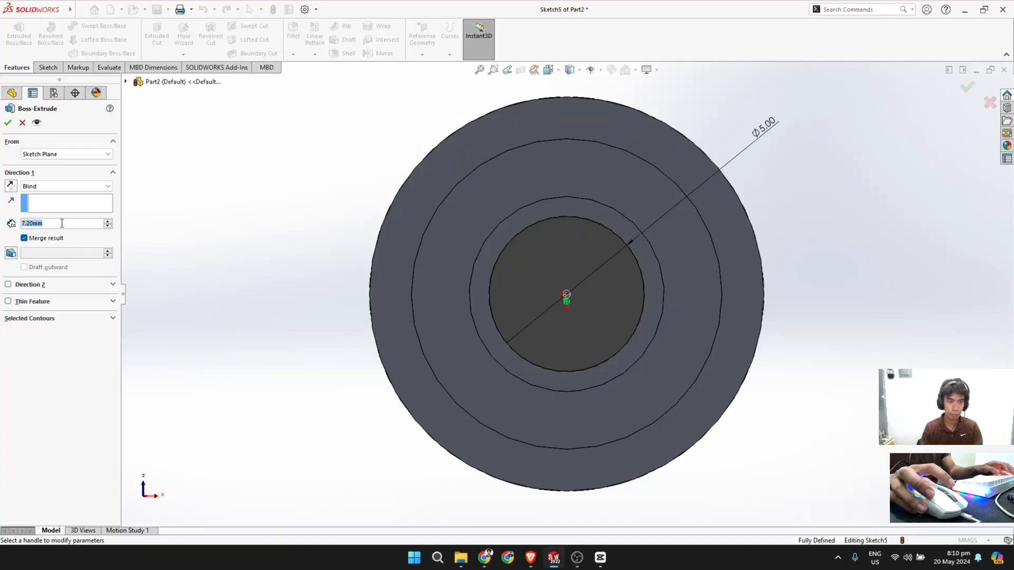
{"action": "double_click", "coordinate": [61, 223]}
{"action": "type", "text": "1.95"}
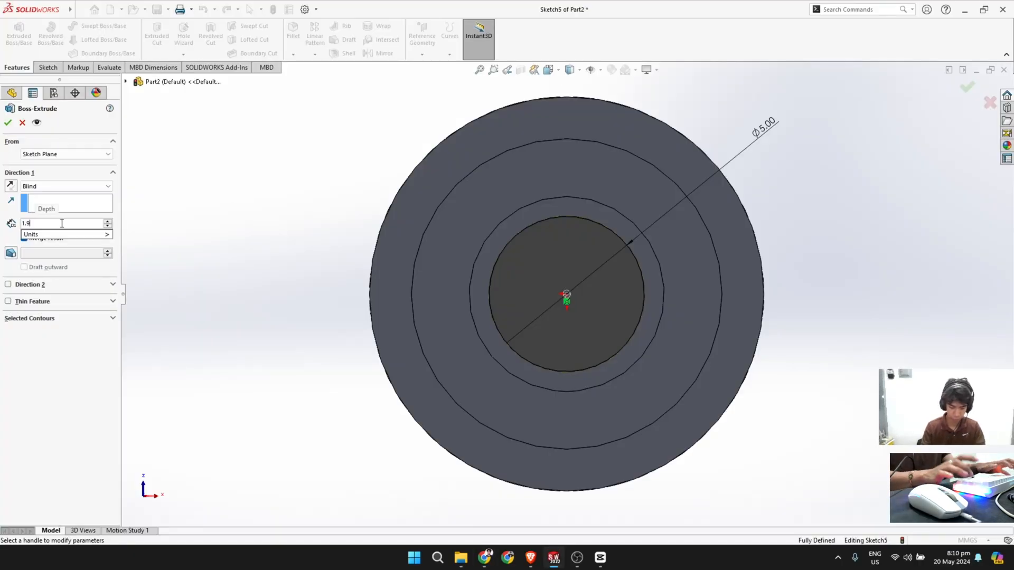
{"action": "key", "text": "Return"}
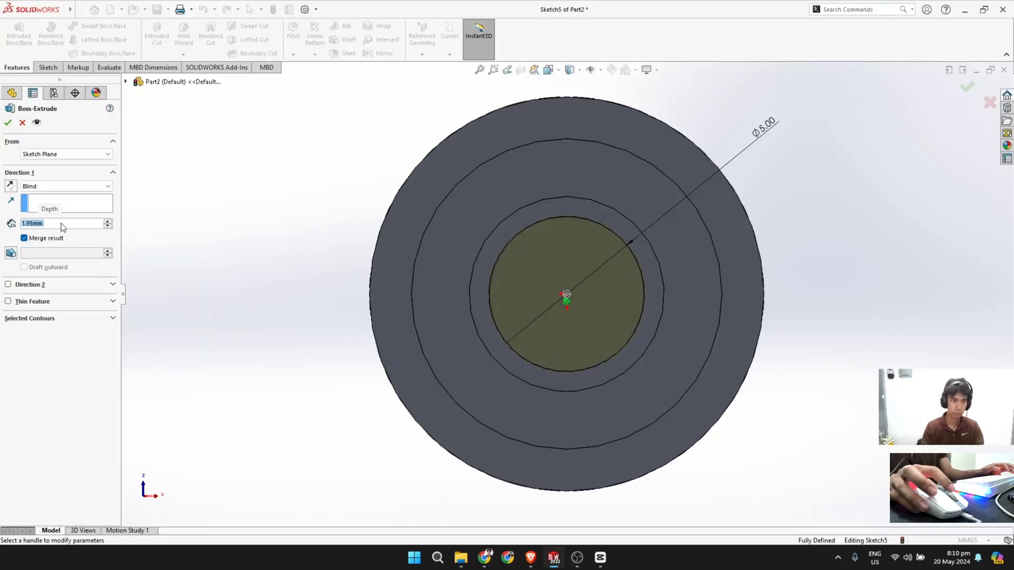
Step: Turn on inward draft for the tip extrusion and set the draft angle to 50 degrees
{"action": "left_click", "coordinate": [14, 254]}
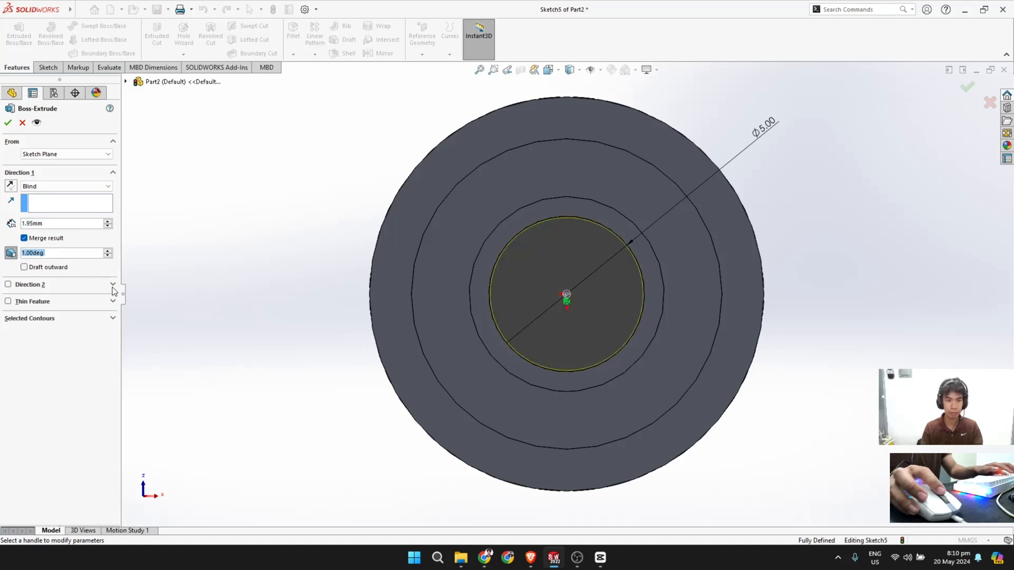
{"action": "middle_click_drag", "start_coordinate": [463, 315], "coordinate": [290, 340]}
{"action": "key", "text": "f"}
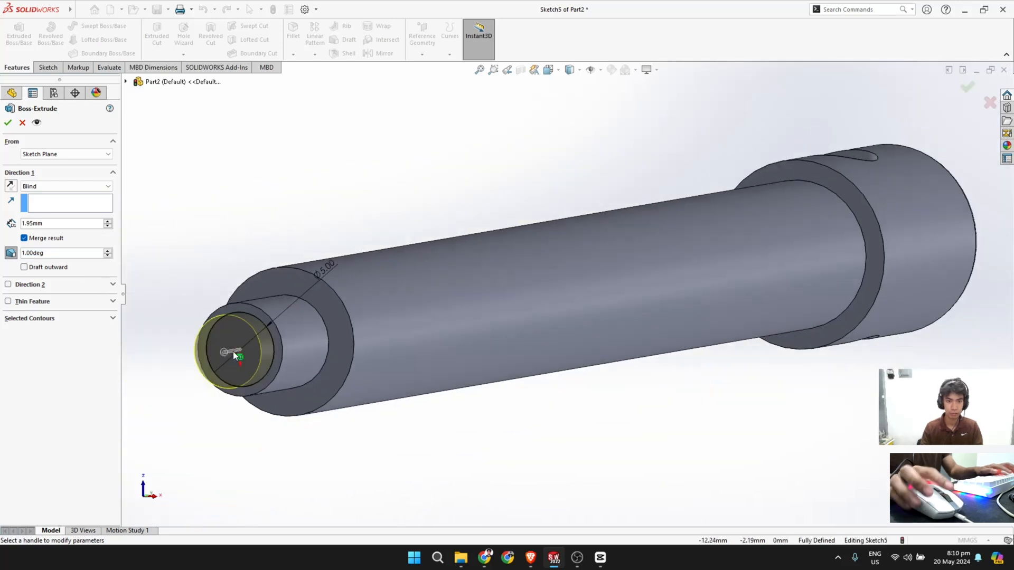
{"action": "double_click", "coordinate": [53, 254]}
{"action": "type", "text": "50"}
{"action": "key", "text": "Return"}
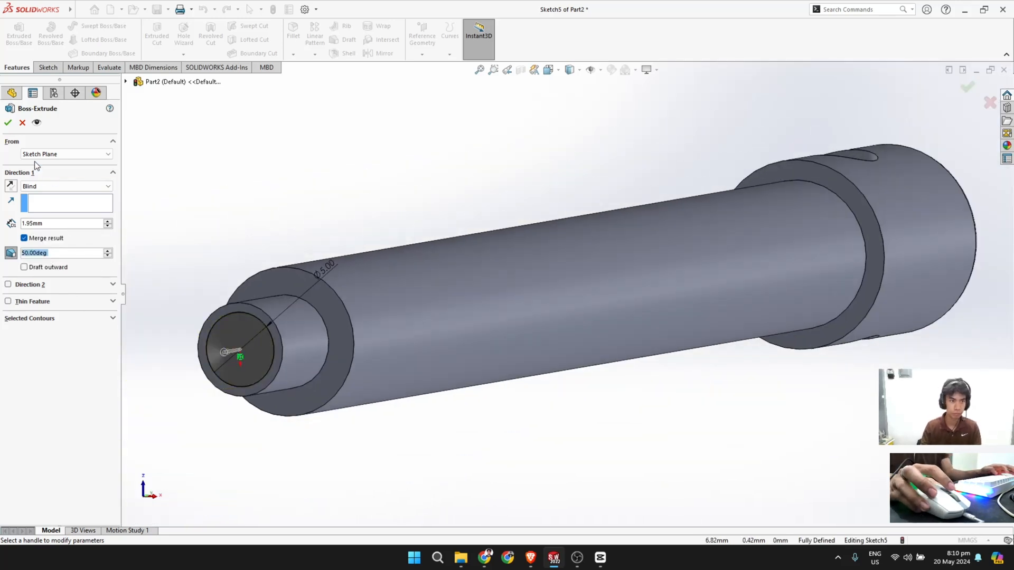
Step: Check the tapered preview at the shaft's end, create the drafted extrusion and inspect the conical tip
{"action": "middle_click_drag", "start_coordinate": [284, 324], "coordinate": [249, 325]}
{"action": "key", "text": "f"}
{"action": "middle_click_drag", "start_coordinate": [306, 338], "coordinate": [279, 341]}
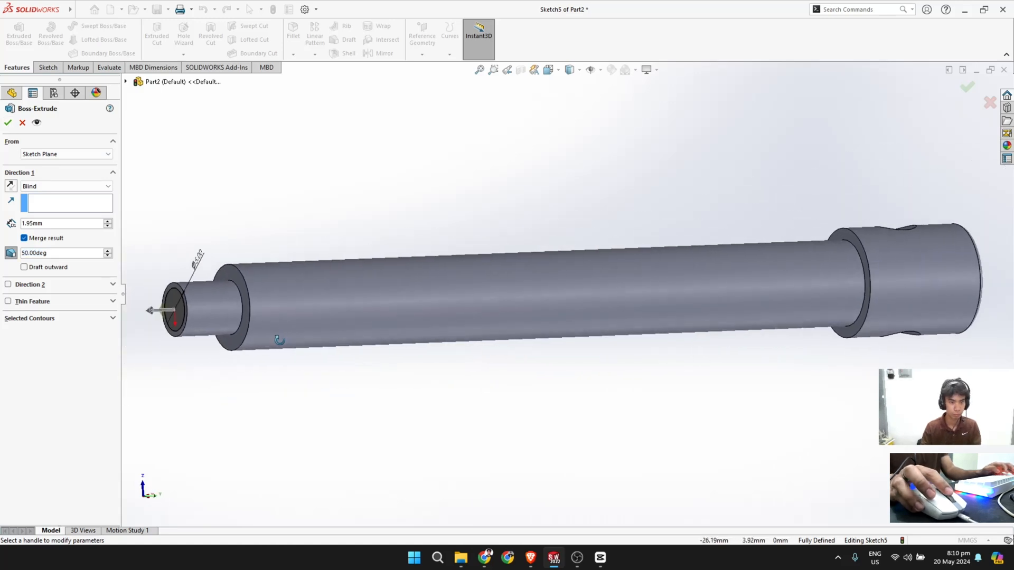
{"action": "scroll", "coordinate": [133, 324], "scroll_direction": "down", "scroll_amount": 3}
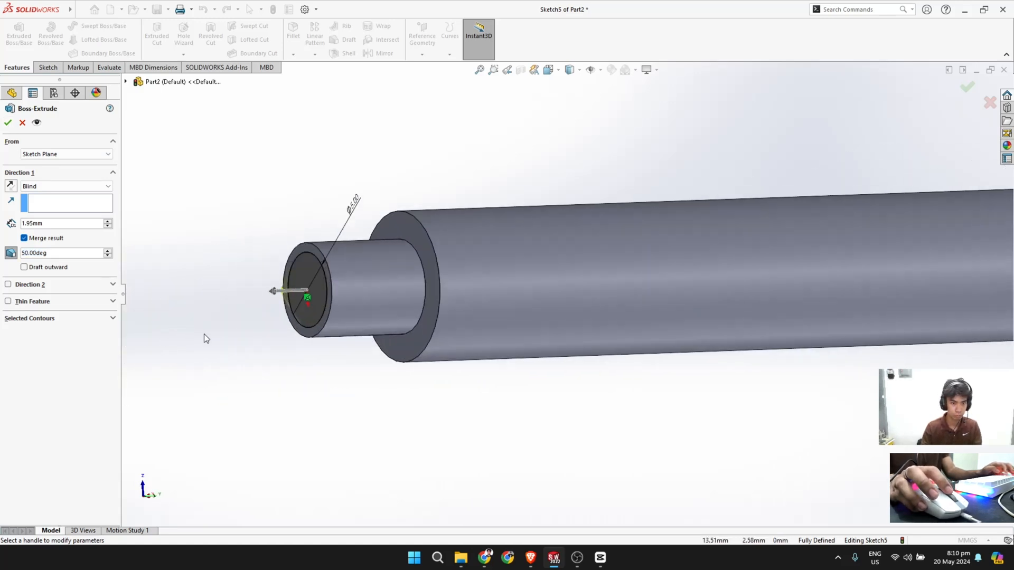
{"action": "scroll", "coordinate": [210, 338], "scroll_direction": "down", "scroll_amount": 2}
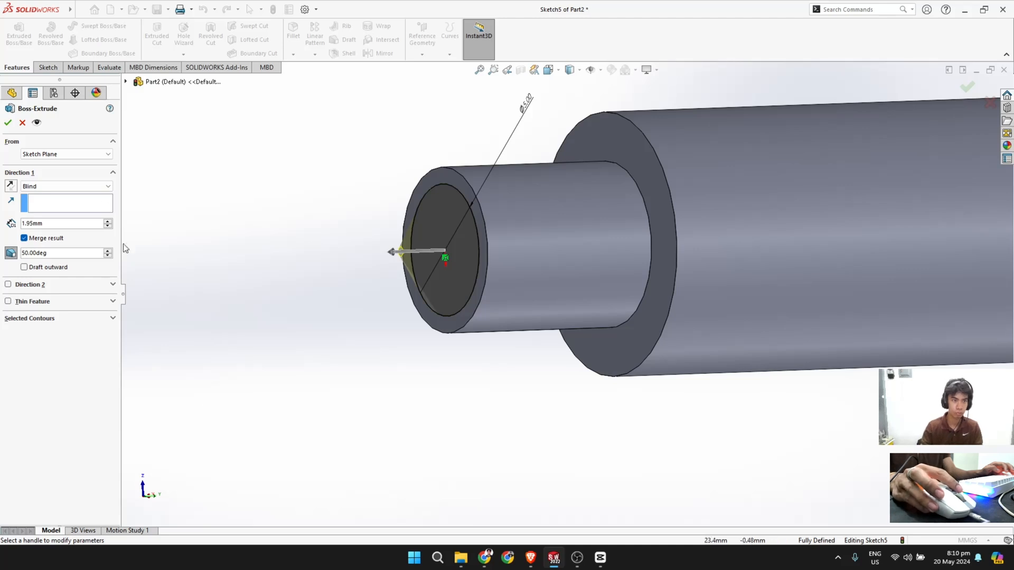
{"action": "left_click", "coordinate": [8, 123]}
{"action": "left_click", "coordinate": [366, 342]}
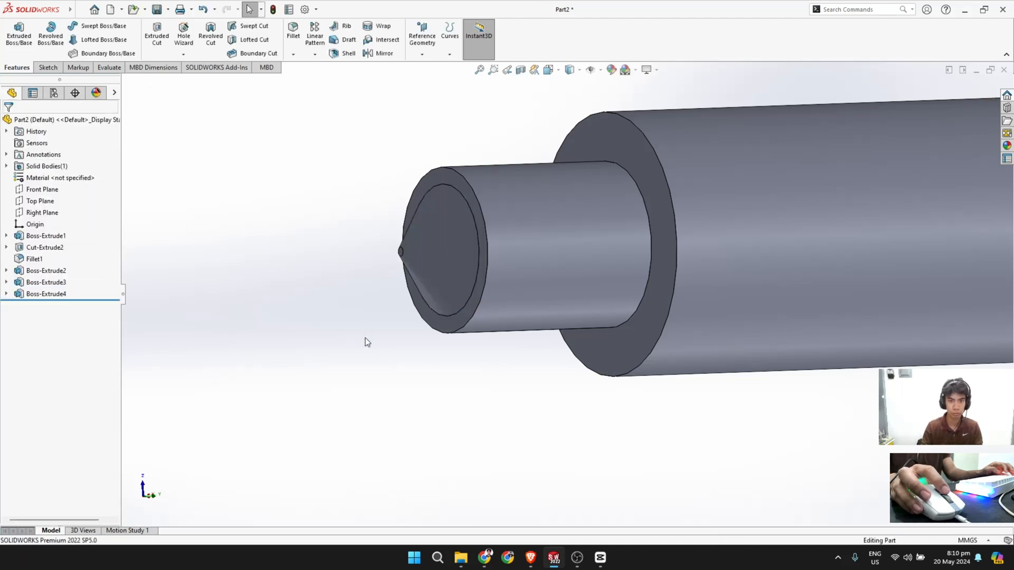
{"action": "mouse_move", "coordinate": [442, 369]}
{"action": "middle_mouse_down"}
{"action": "mouse_move", "coordinate": [482, 411]}
{"action": "mouse_move", "coordinate": [575, 469]}
{"action": "mouse_move", "coordinate": [568, 525]}
{"action": "middle_mouse_up"}
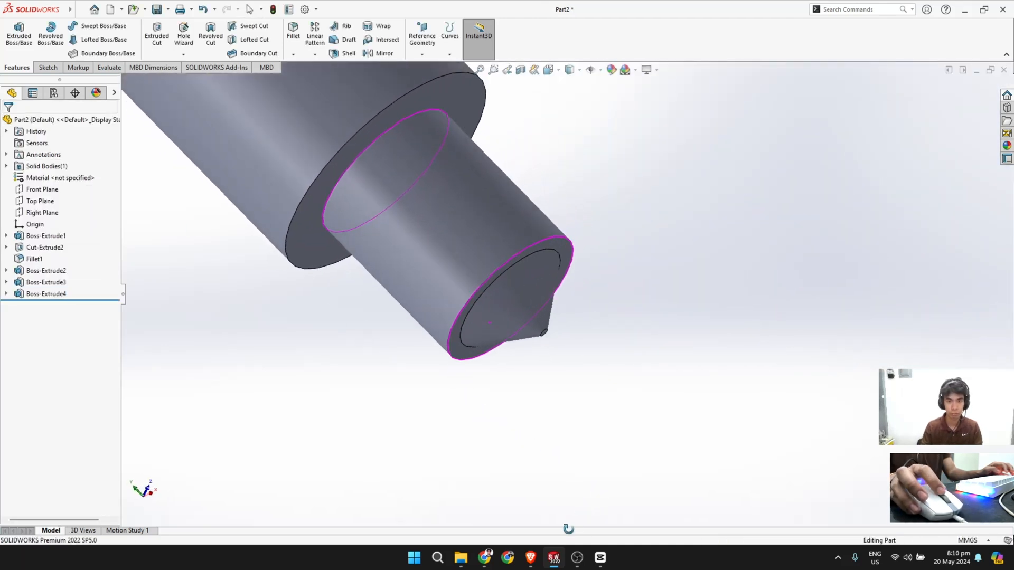
{"action": "scroll", "coordinate": [503, 351], "scroll_direction": "up", "scroll_amount": 7}
{"action": "middle_click_drag", "start_coordinate": [594, 131], "coordinate": [574, 193]}
{"action": "scroll", "coordinate": [468, 172], "scroll_direction": "up", "scroll_amount": 3}
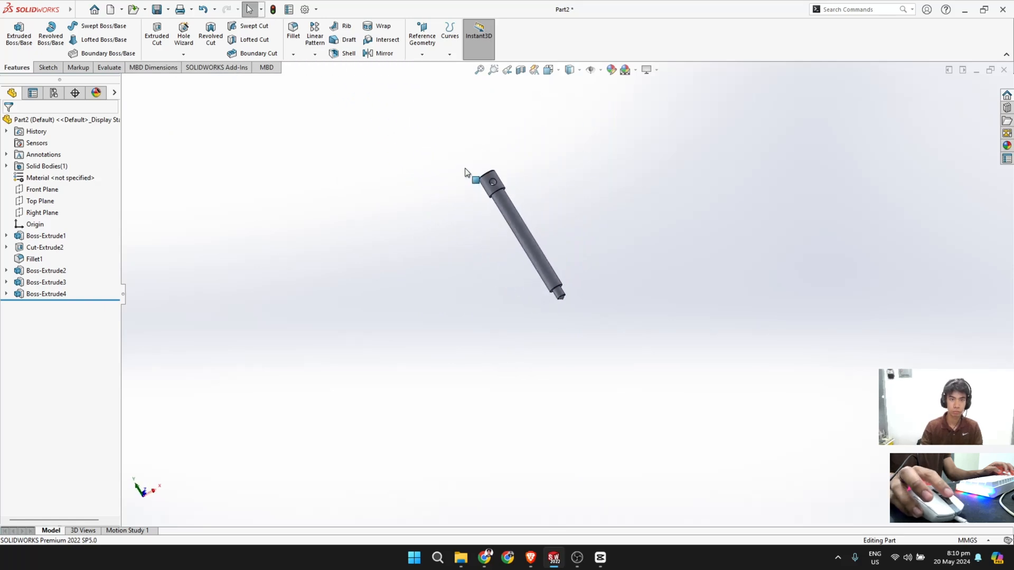
{"action": "middle_click_drag", "start_coordinate": [610, 233], "coordinate": [565, 226]}
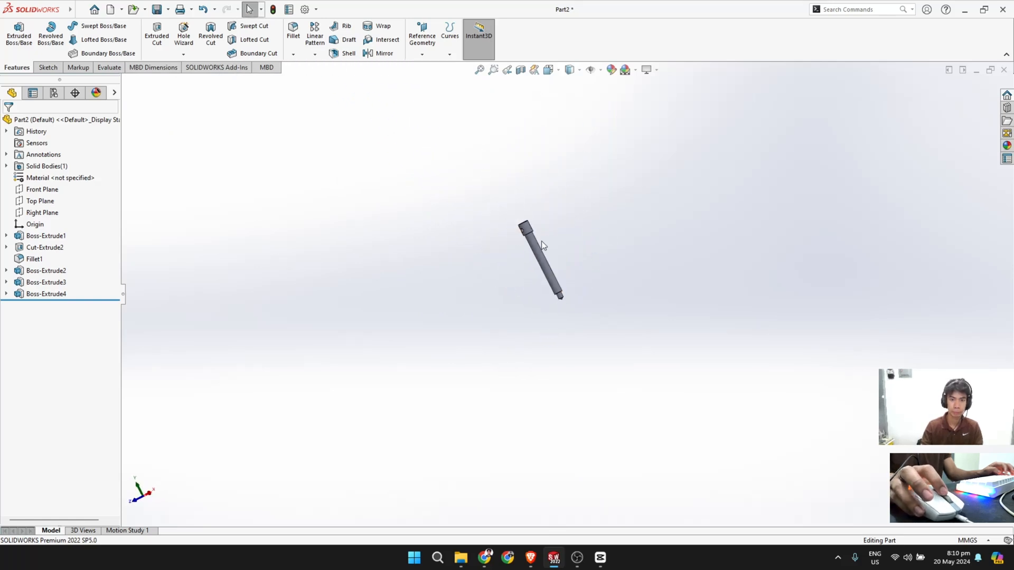
{"action": "scroll", "coordinate": [551, 251], "scroll_direction": "down", "scroll_amount": 4}
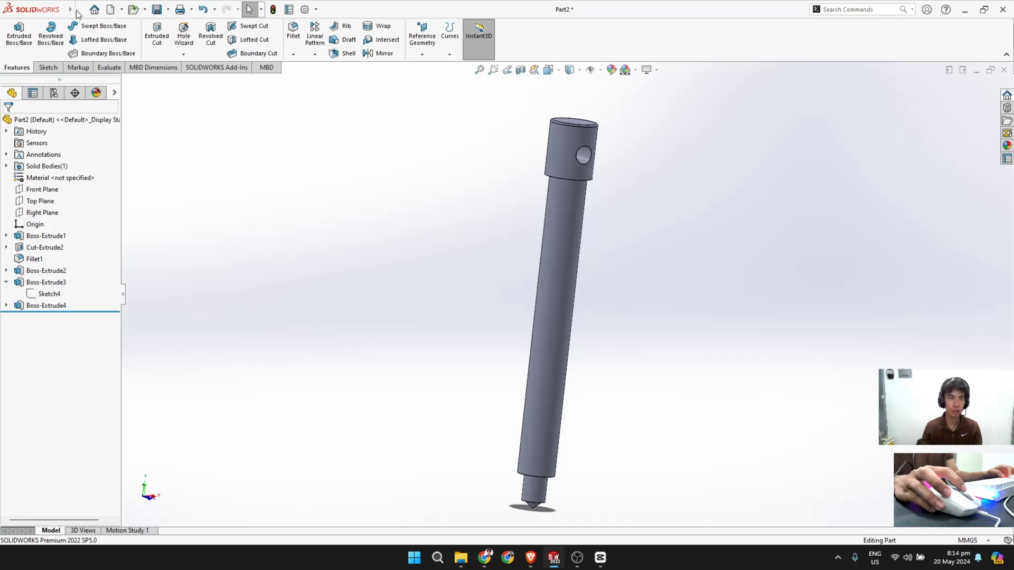
Step: Start a Thread feature and set its location to the main shaft's circular edge at the shoulder above the stepped tip
{"action": "mouse_move", "coordinate": [74, 10]}
{"action": "left_click", "coordinate": [117, 10]}
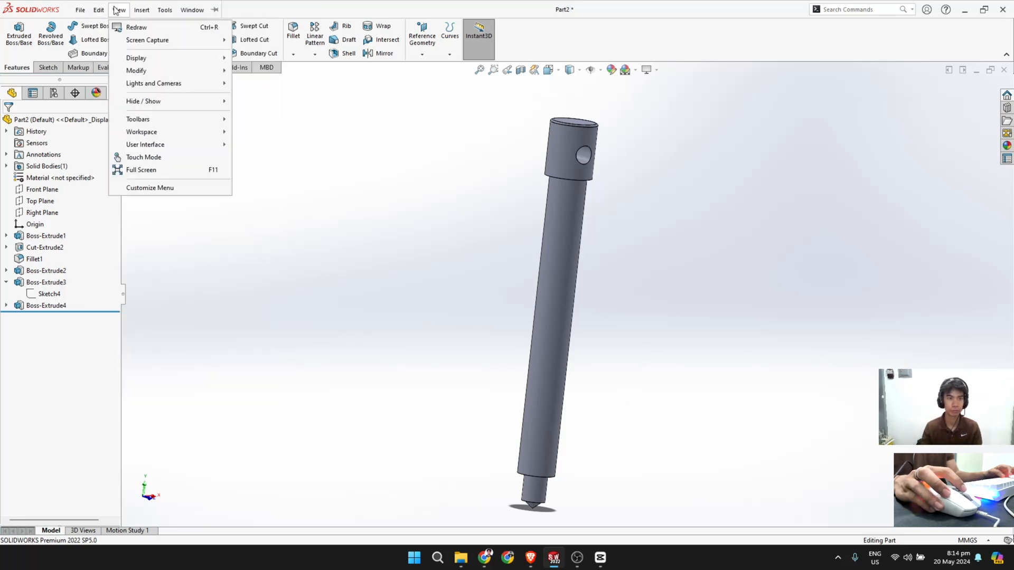
{"action": "mouse_move", "coordinate": [141, 12]}
{"action": "mouse_move", "coordinate": [179, 52]}
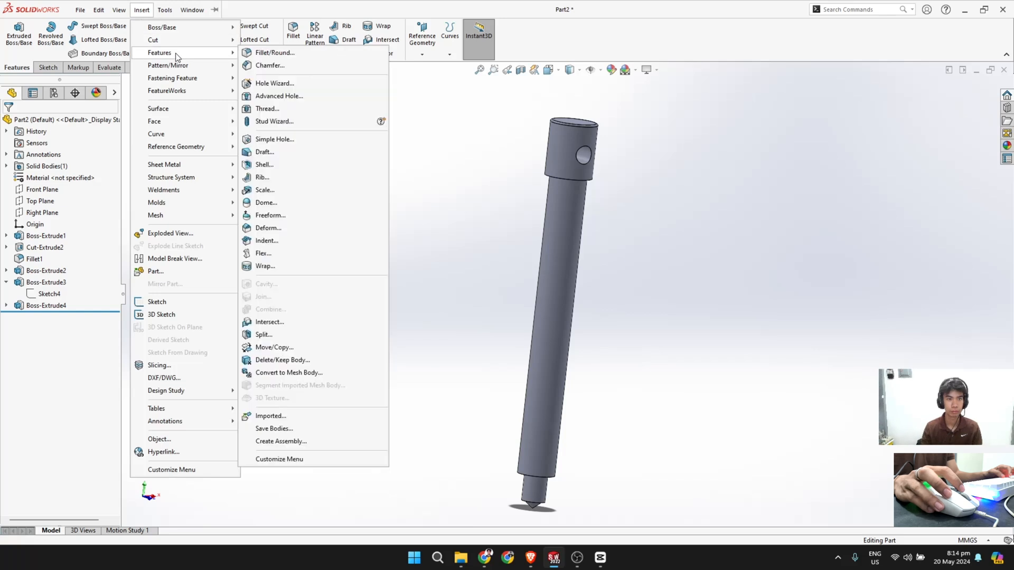
{"action": "left_click", "coordinate": [291, 109]}
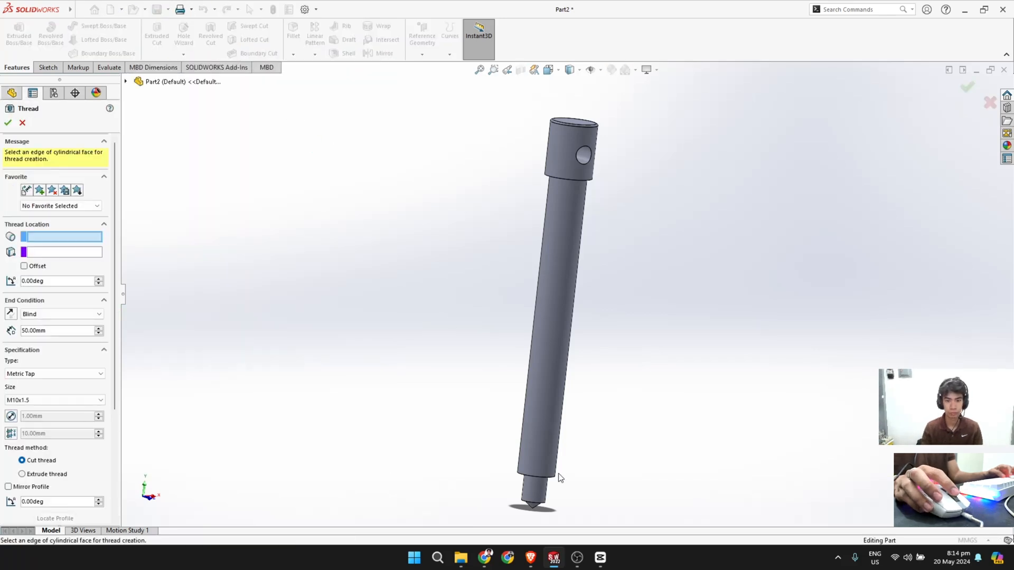
{"action": "scroll", "coordinate": [561, 478], "scroll_direction": "down", "scroll_amount": 5}
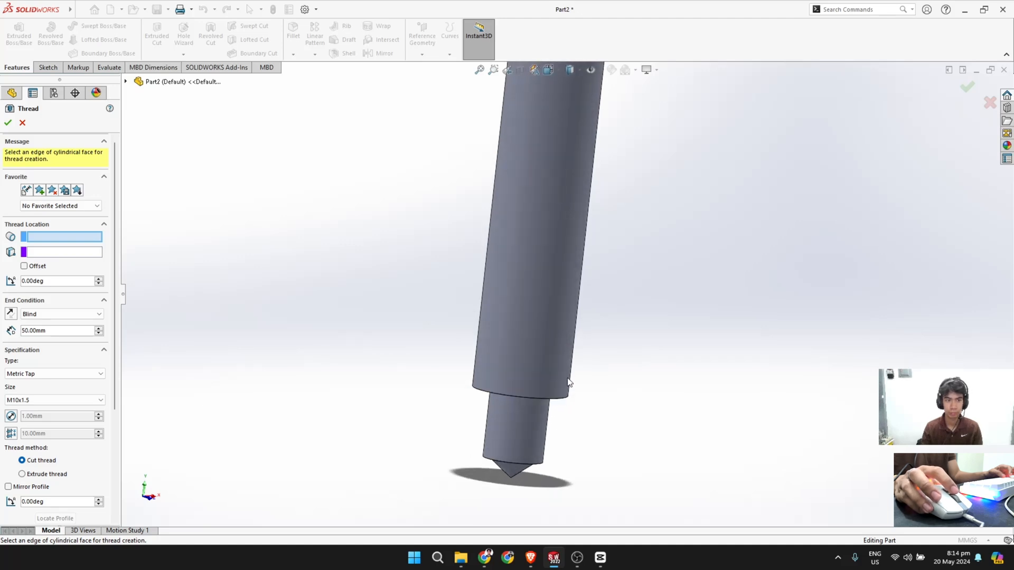
{"action": "scroll", "coordinate": [575, 364], "scroll_direction": "down", "scroll_amount": 3}
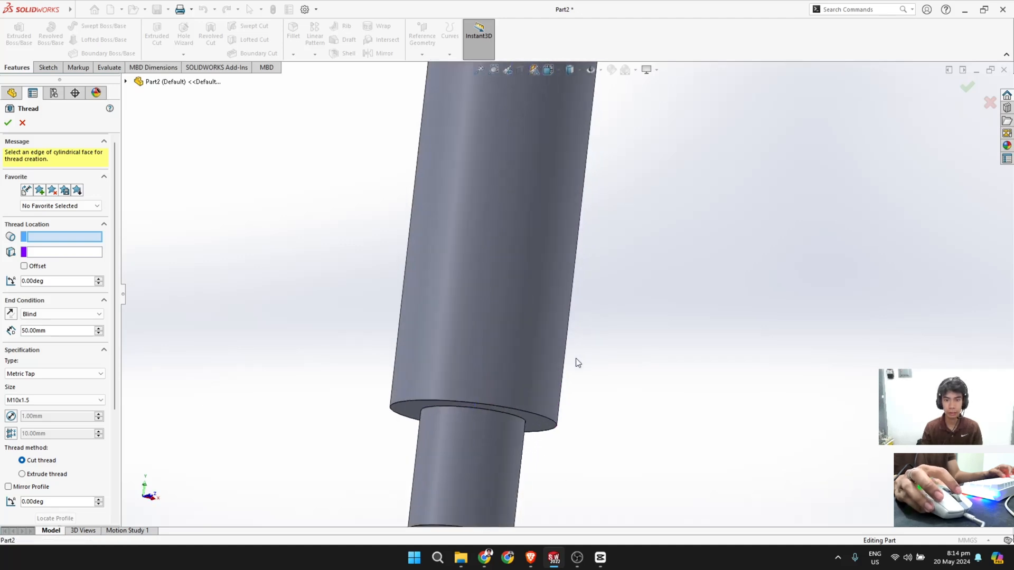
{"action": "left_click", "coordinate": [525, 411]}
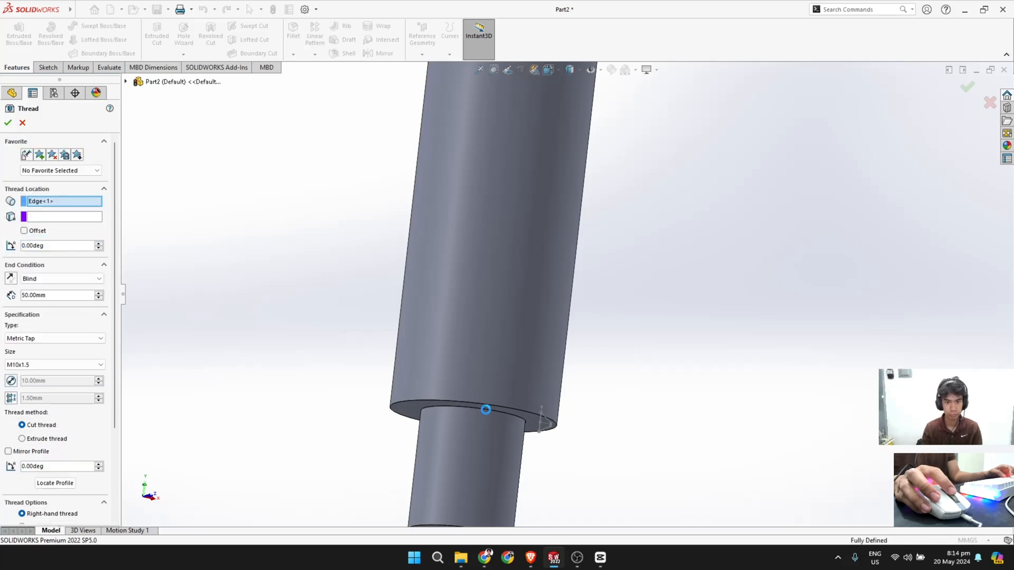
{"action": "scroll", "coordinate": [570, 325], "scroll_direction": "up", "scroll_amount": 3}
{"action": "scroll", "coordinate": [571, 325], "scroll_direction": "down", "scroll_amount": 2}
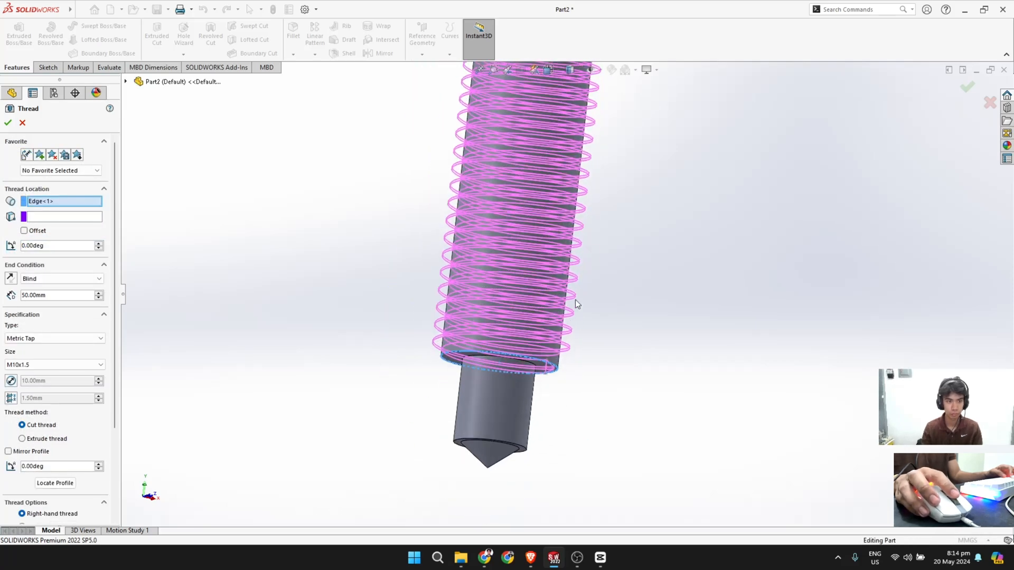
{"action": "scroll", "coordinate": [586, 254], "scroll_direction": "up", "scroll_amount": 5}
{"action": "scroll", "coordinate": [595, 210], "scroll_direction": "down", "scroll_amount": 2}
{"action": "scroll", "coordinate": [595, 208], "scroll_direction": "down", "scroll_amount": 1}
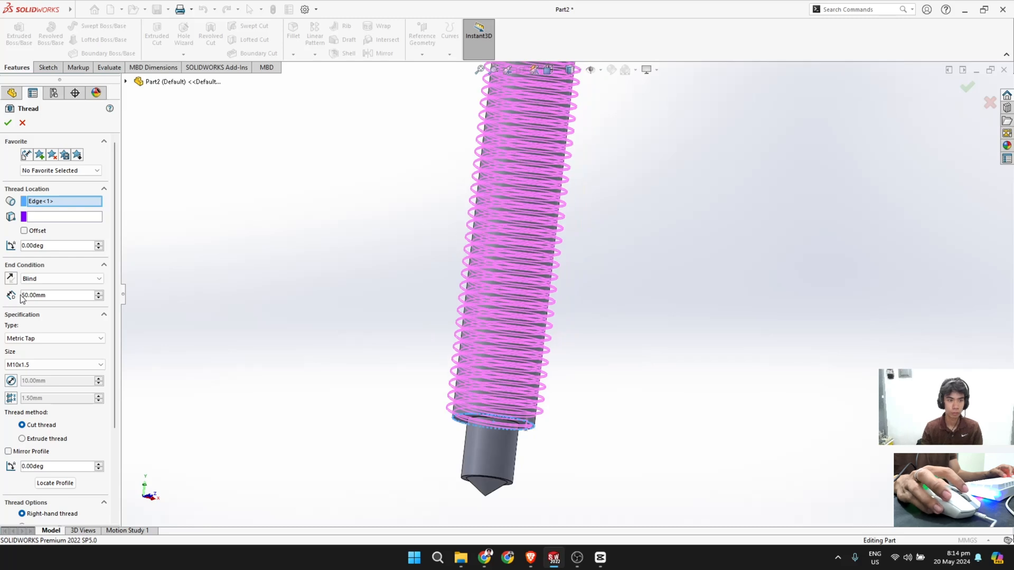
Step: Offset the thread start 2 mm outward beyond the shaft's shoulder edge and set the blind thread depth to 80 mm
{"action": "left_click", "coordinate": [23, 231]}
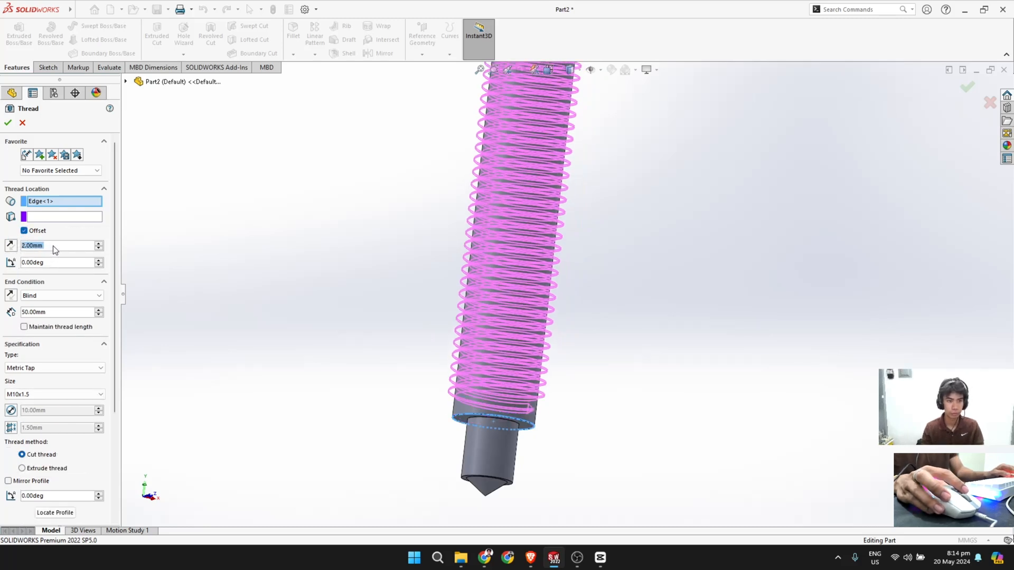
{"action": "left_click", "coordinate": [11, 246]}
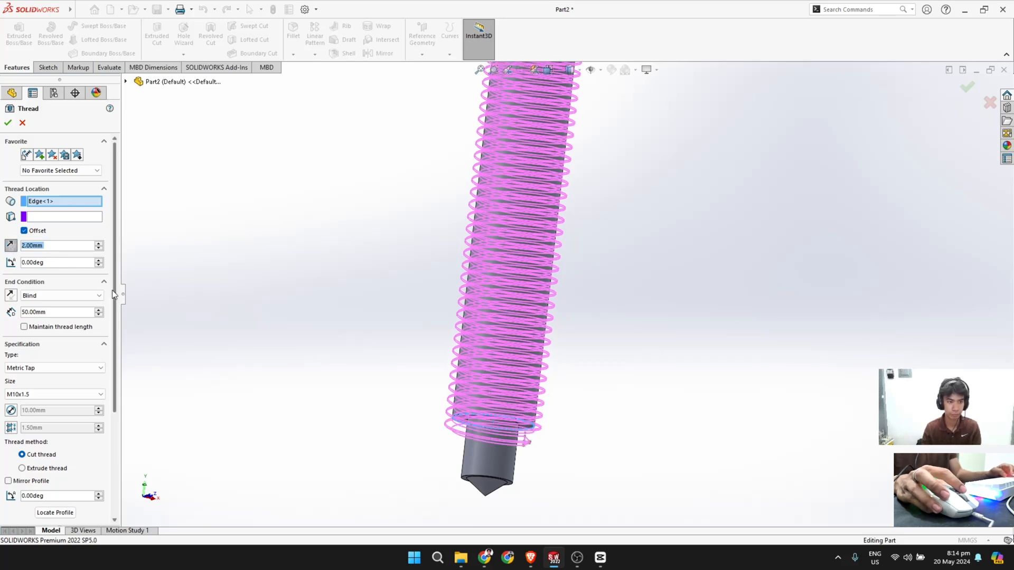
{"action": "left_click", "coordinate": [75, 313]}
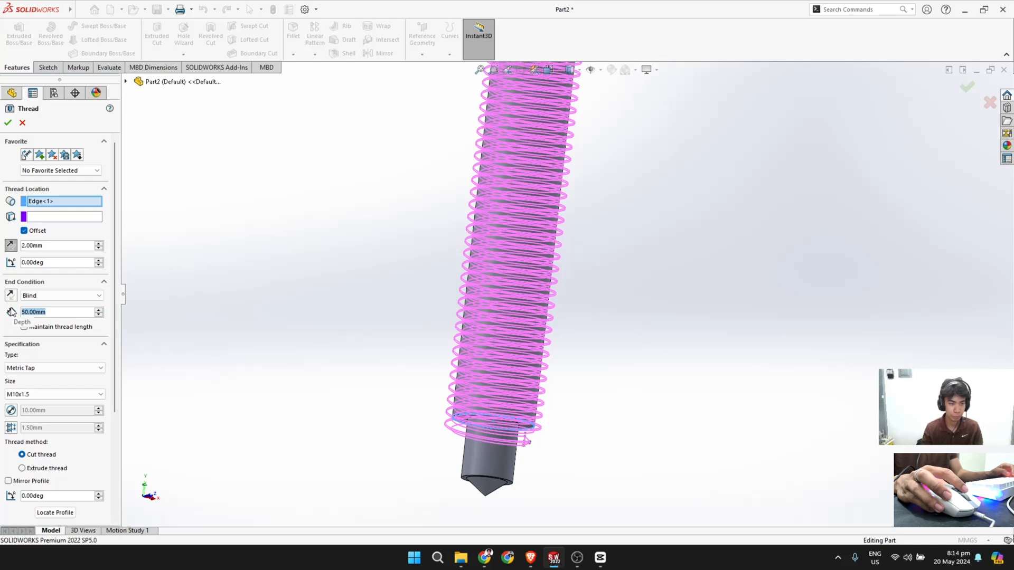
{"action": "type", "text": "80"}
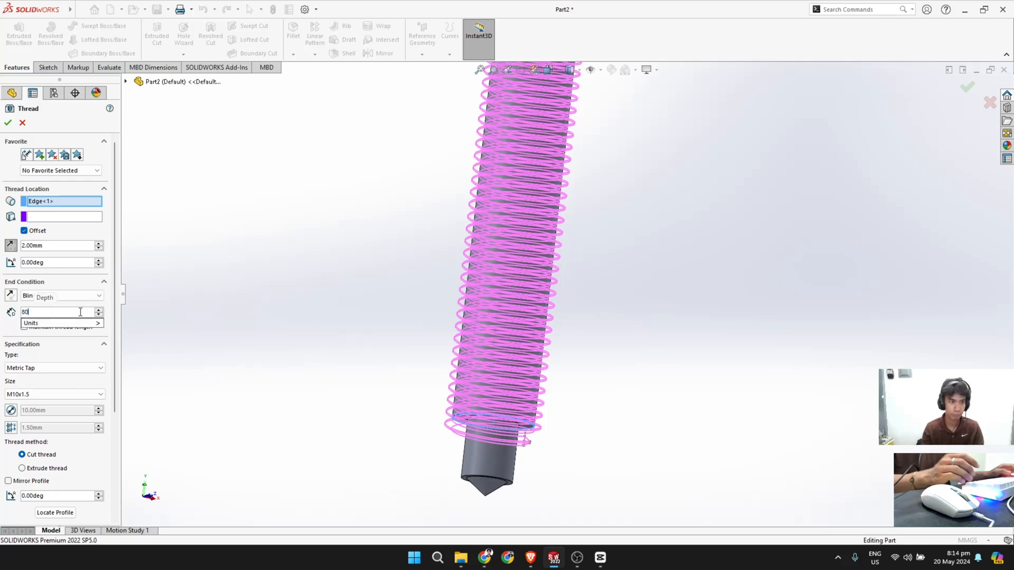
{"action": "key", "text": "Return"}
{"action": "scroll", "coordinate": [258, 313], "scroll_direction": "up", "scroll_amount": 5}
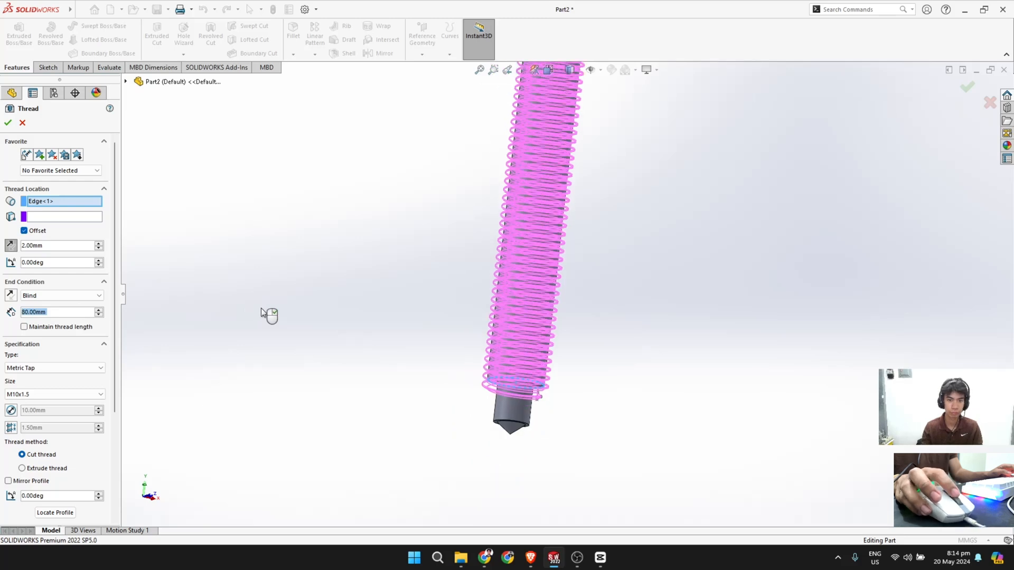
Step: Set the thread type to Metric Die with size M10x1.5 and create the cut thread along the shaft
{"action": "left_click", "coordinate": [68, 367]}
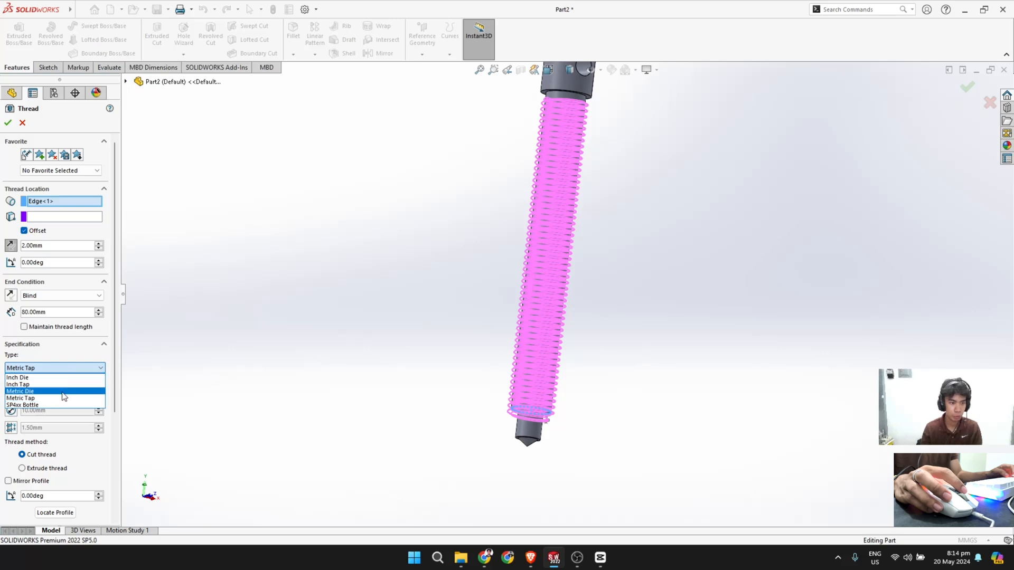
{"action": "left_click", "coordinate": [63, 391]}
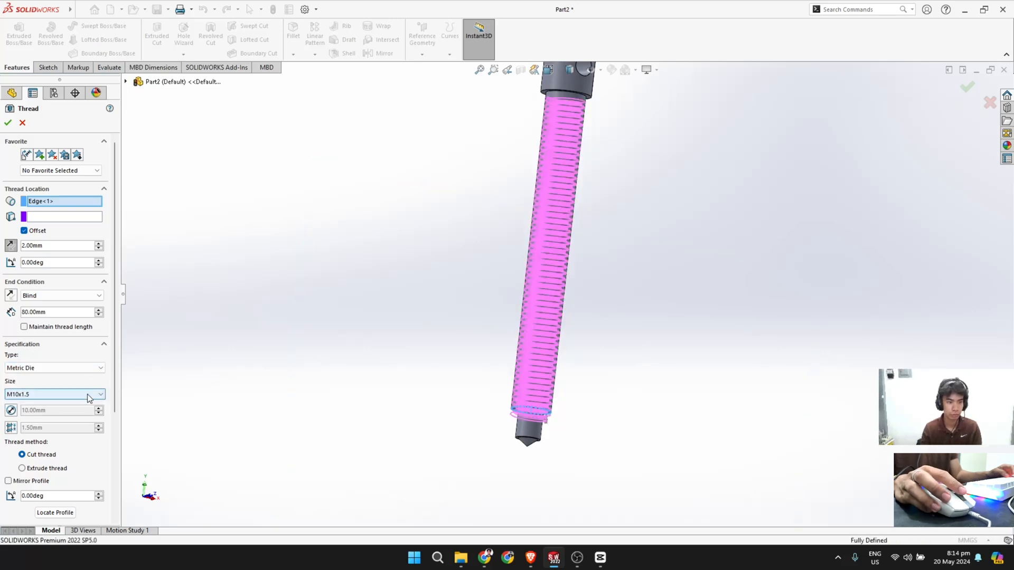
{"action": "scroll", "coordinate": [67, 463], "scroll_direction": "down", "scroll_amount": 3}
{"action": "scroll", "coordinate": [67, 460], "scroll_direction": "up", "scroll_amount": 3}
{"action": "left_click", "coordinate": [8, 122]}
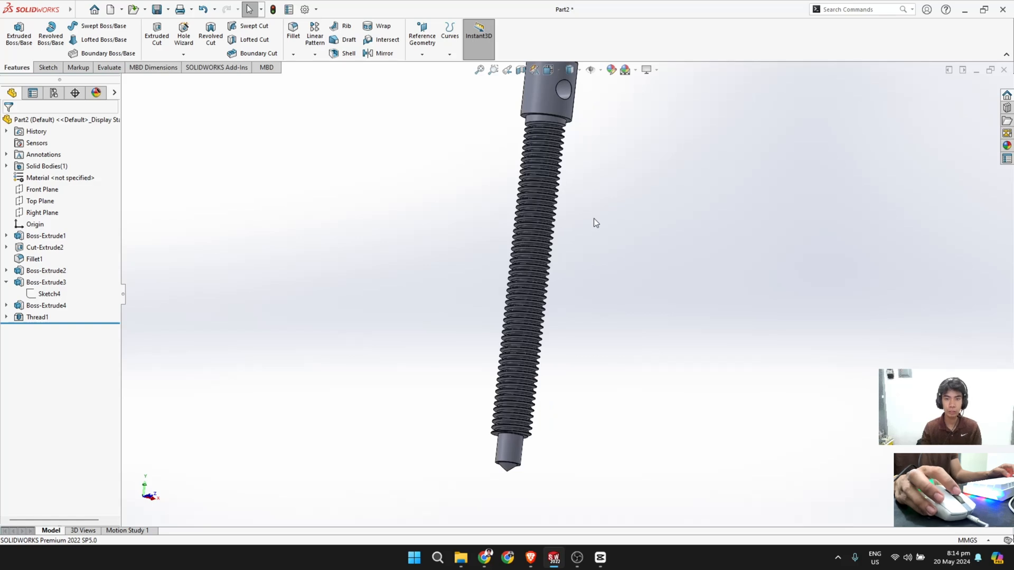
{"action": "scroll", "coordinate": [652, 173], "scroll_direction": "up", "scroll_amount": 1}
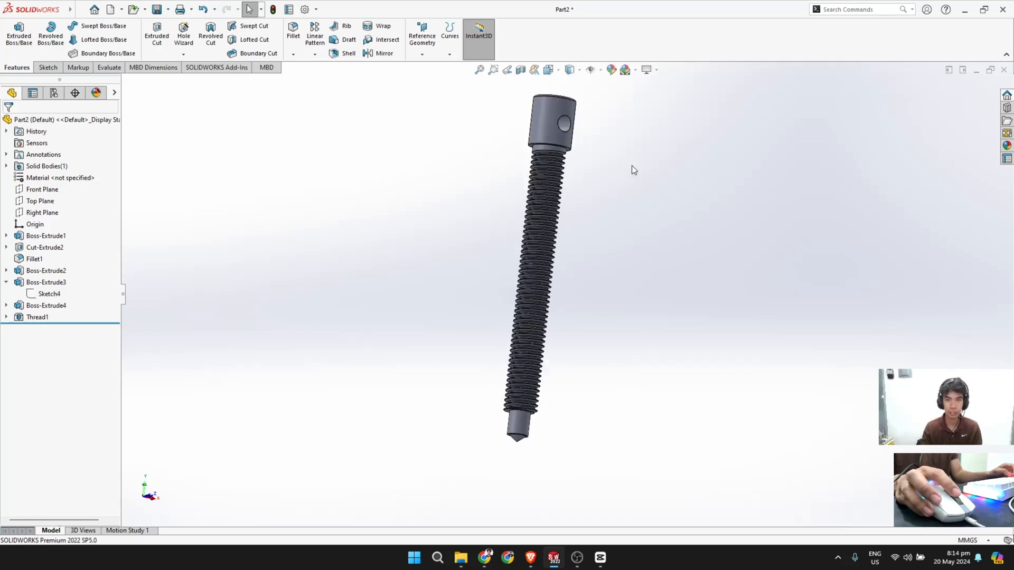
{"action": "scroll", "coordinate": [631, 166], "scroll_direction": "down", "scroll_amount": 1}
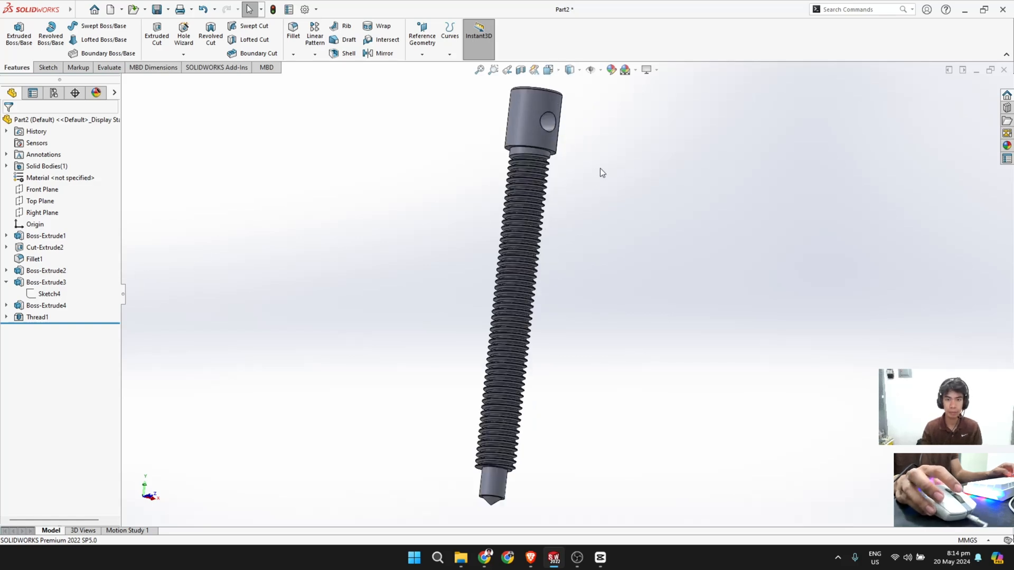
Step: Apply a yellow color (RGB 248, 255, 71) to all features from Cut-Extrude2 through Thread1, leaving out Boss-Extrude1
{"action": "left_click", "coordinate": [525, 117]}
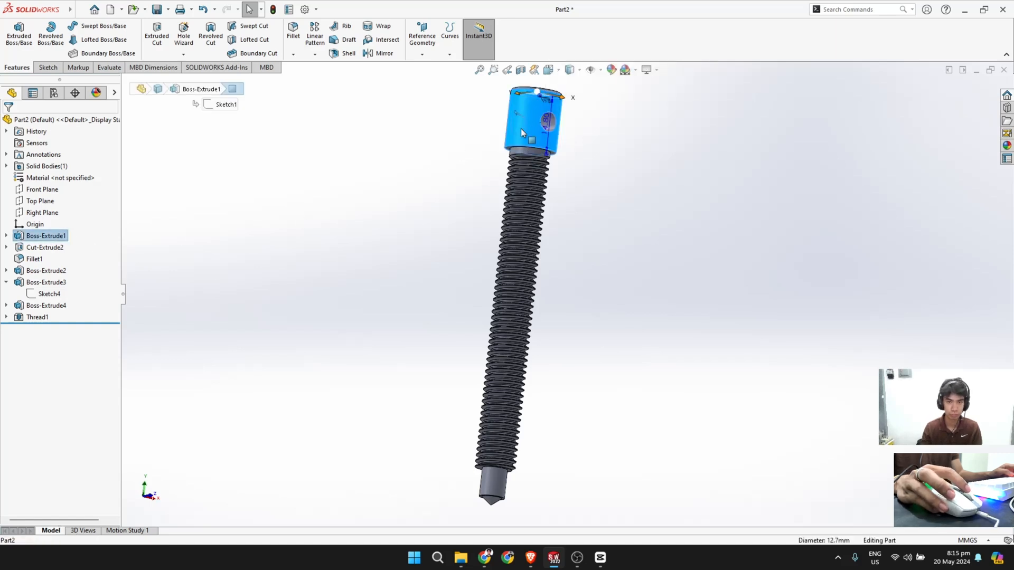
{"action": "left_click", "coordinate": [50, 248], "text": "ctrl"}
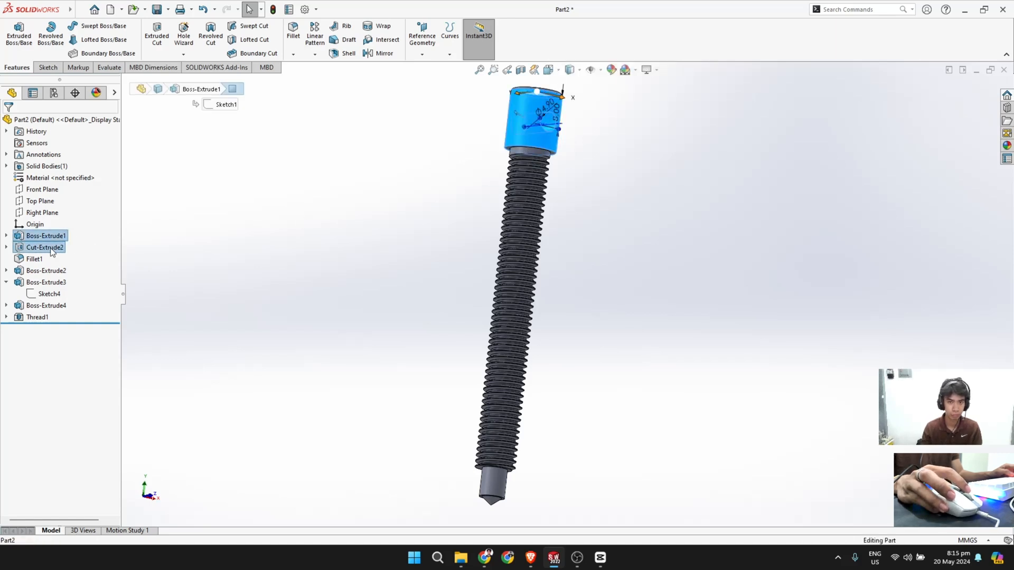
{"action": "left_click", "coordinate": [44, 260], "text": "ctrl"}
{"action": "left_click", "coordinate": [50, 270], "text": "ctrl"}
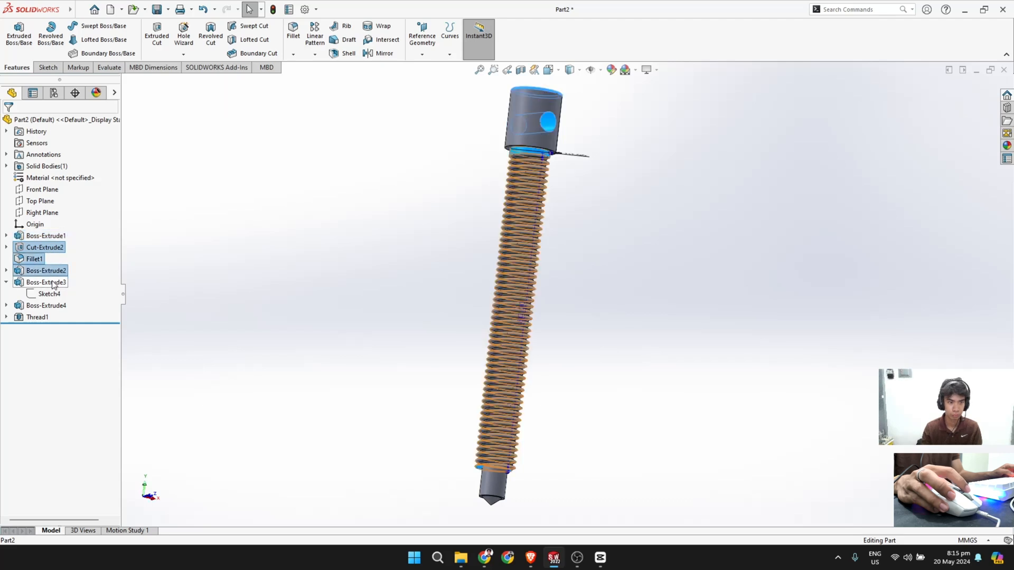
{"action": "left_click", "coordinate": [54, 283], "text": "ctrl"}
{"action": "left_click", "coordinate": [46, 305], "text": "shift"}
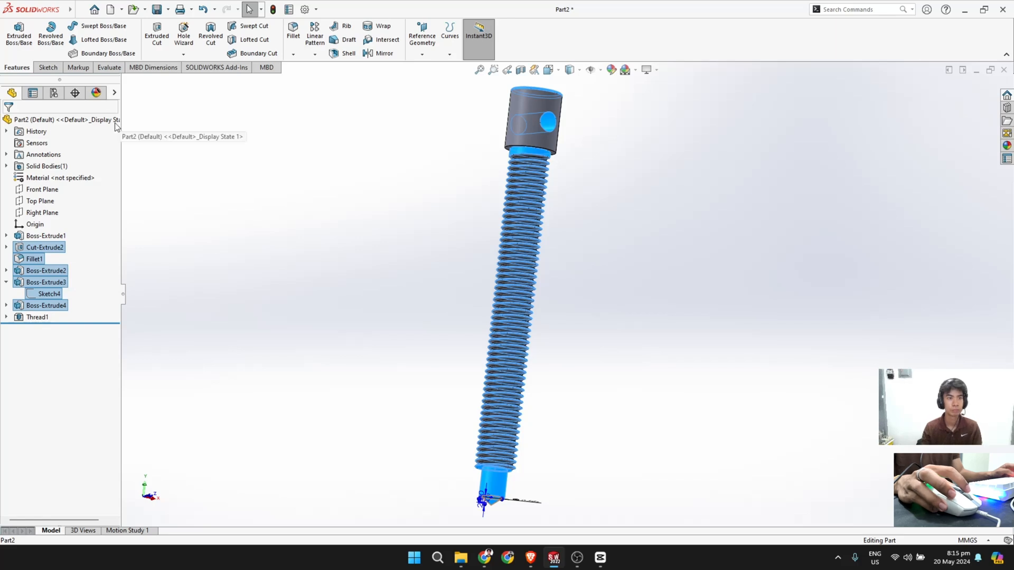
{"action": "left_click", "coordinate": [38, 317], "text": "shift"}
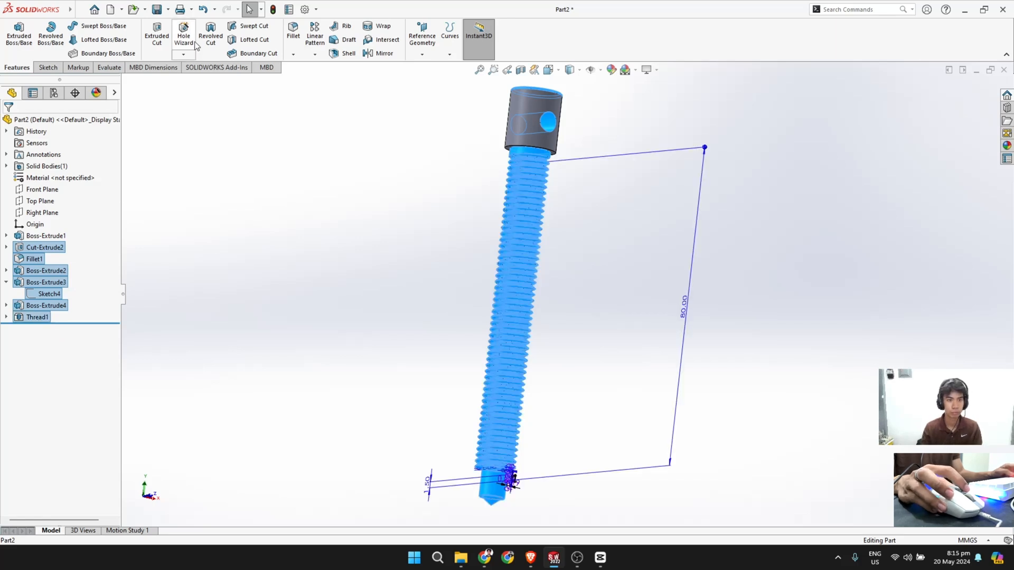
{"action": "left_click", "coordinate": [611, 69]}
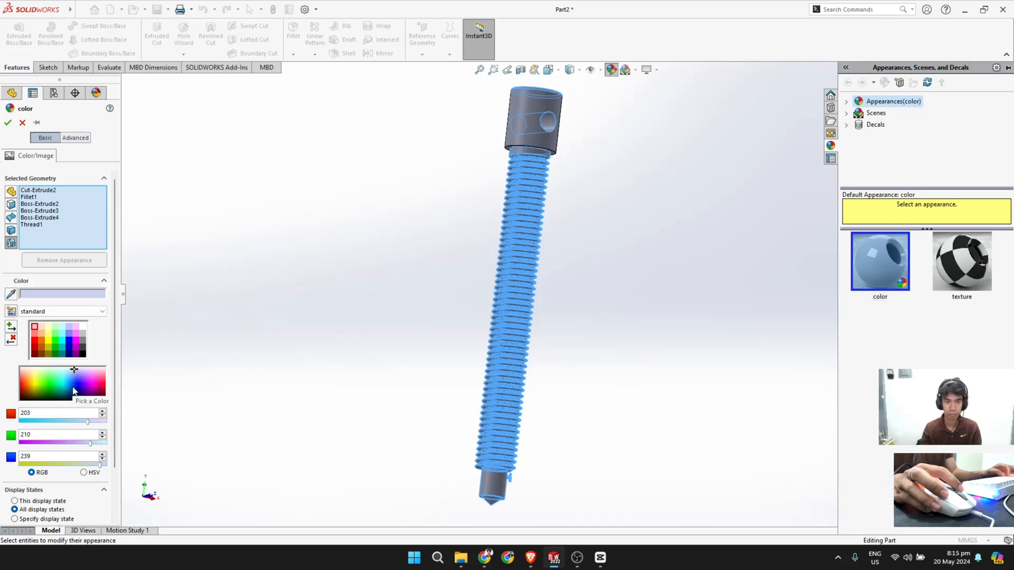
{"action": "left_click", "coordinate": [35, 383]}
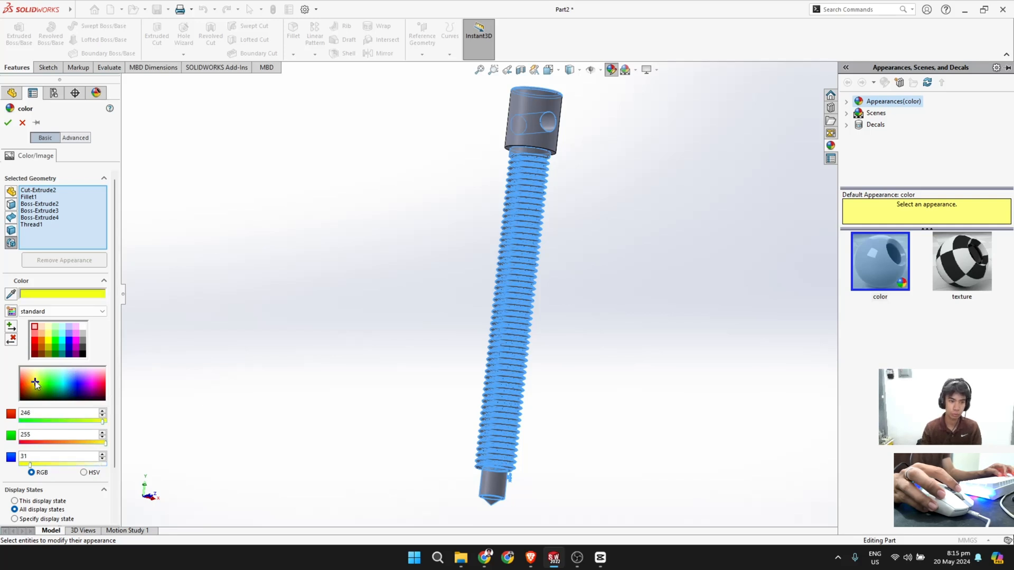
{"action": "left_click_drag", "start_coordinate": [34, 382], "coordinate": [35, 380]}
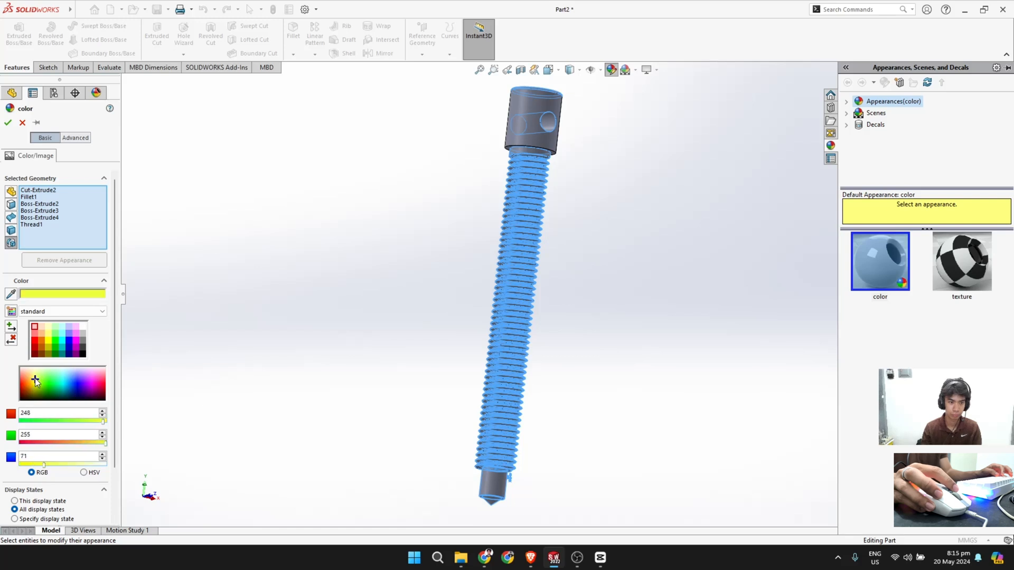
{"action": "left_click", "coordinate": [8, 122]}
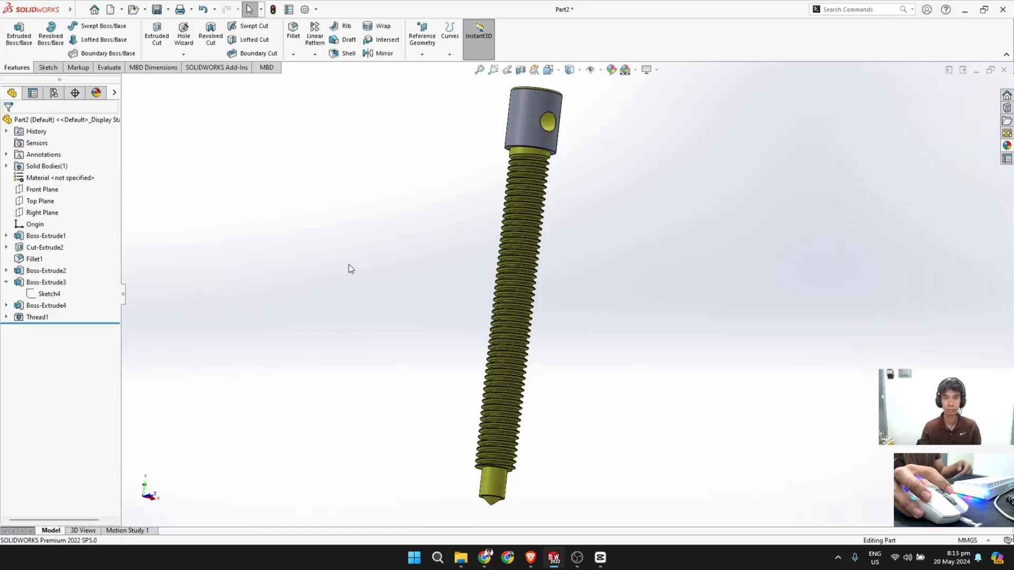
Step: Check the appearance options of Boss-Extrude1 and undo the yellow coloring of the screw features
{"action": "left_click", "coordinate": [513, 116]}
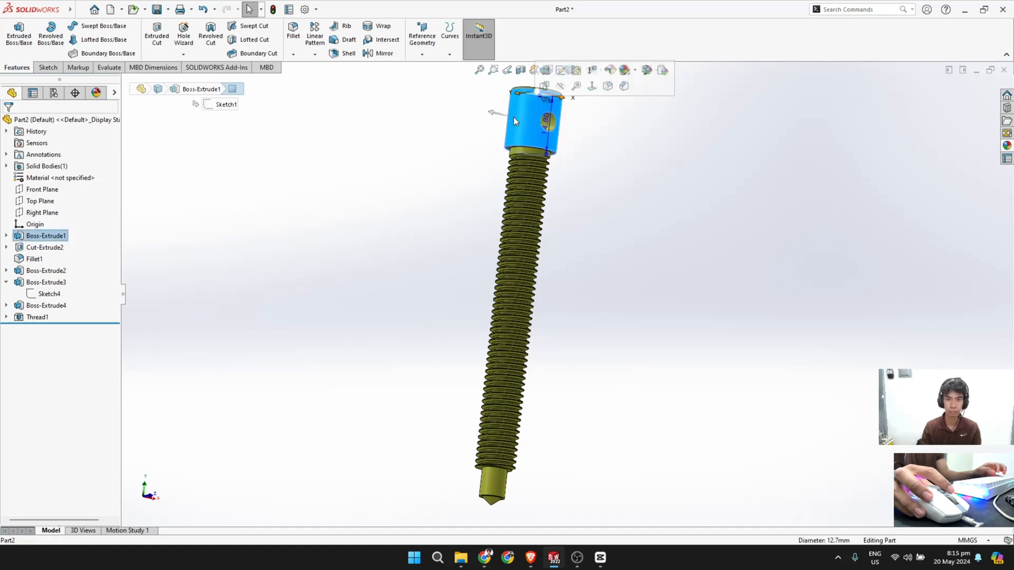
{"action": "right_click", "coordinate": [58, 238]}
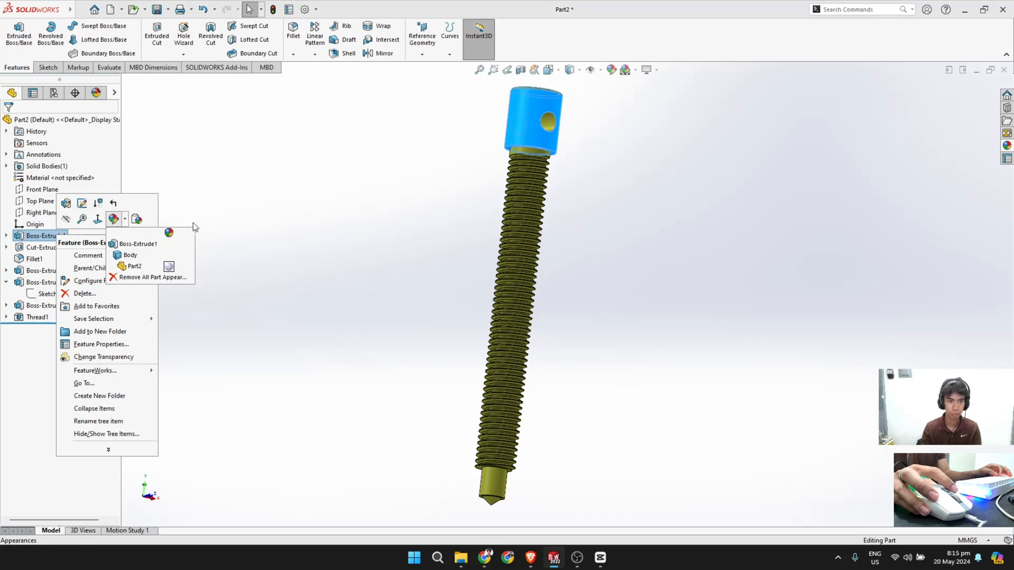
{"action": "left_click", "coordinate": [263, 218]}
{"action": "left_click", "coordinate": [56, 248]}
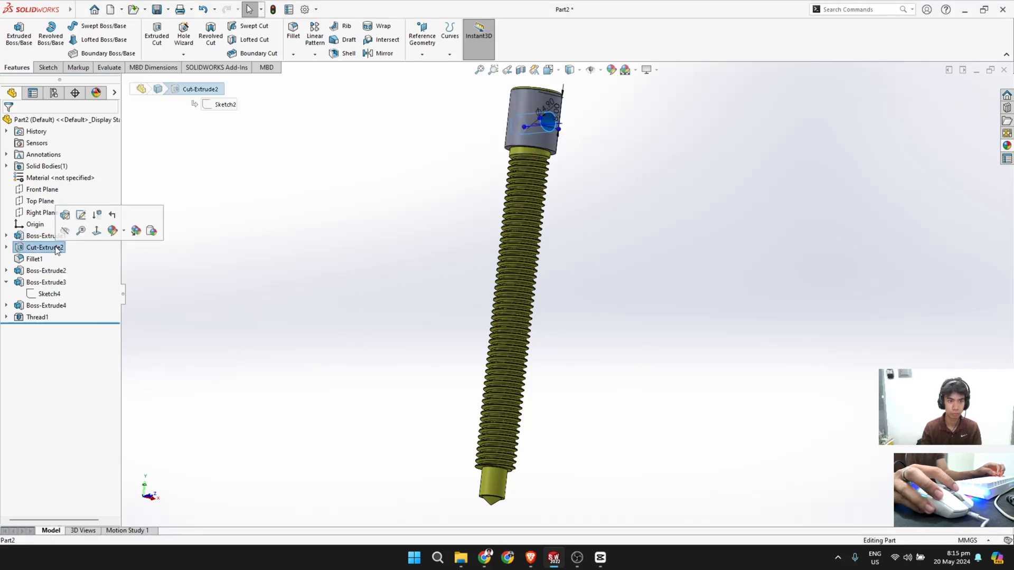
{"action": "left_click", "coordinate": [203, 9]}
Step: Apply a yellow color (RGB 228, 255, 15) to Fillet1, Boss-Extrude2, Boss-Extrude3 and Boss-Extrude4
{"action": "left_click", "coordinate": [540, 126]}
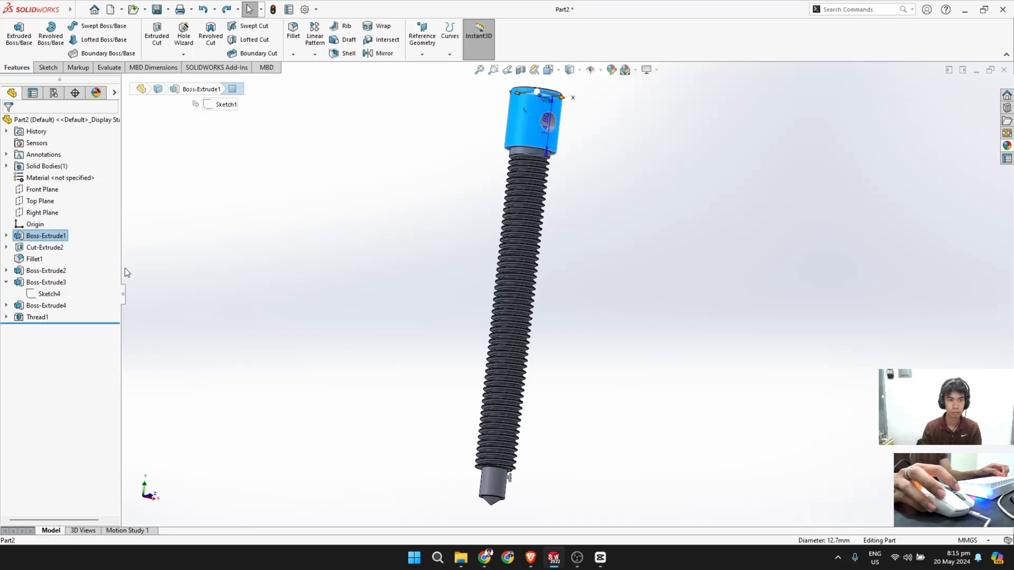
{"action": "left_click", "coordinate": [35, 259]}
{"action": "left_click", "coordinate": [46, 271], "text": "ctrl"}
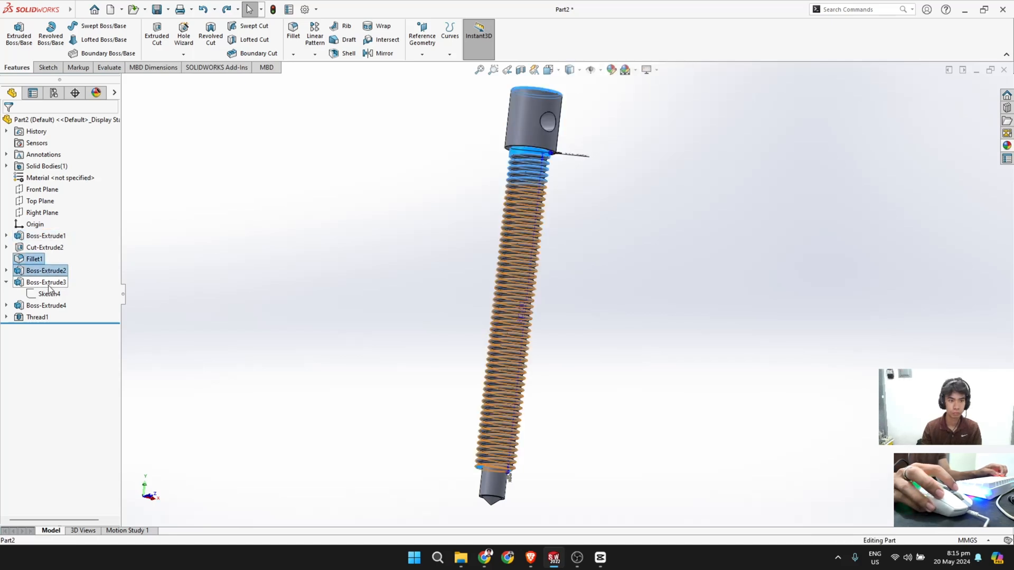
{"action": "left_click", "coordinate": [48, 283], "text": "shift"}
{"action": "left_click", "coordinate": [47, 306], "text": "shift"}
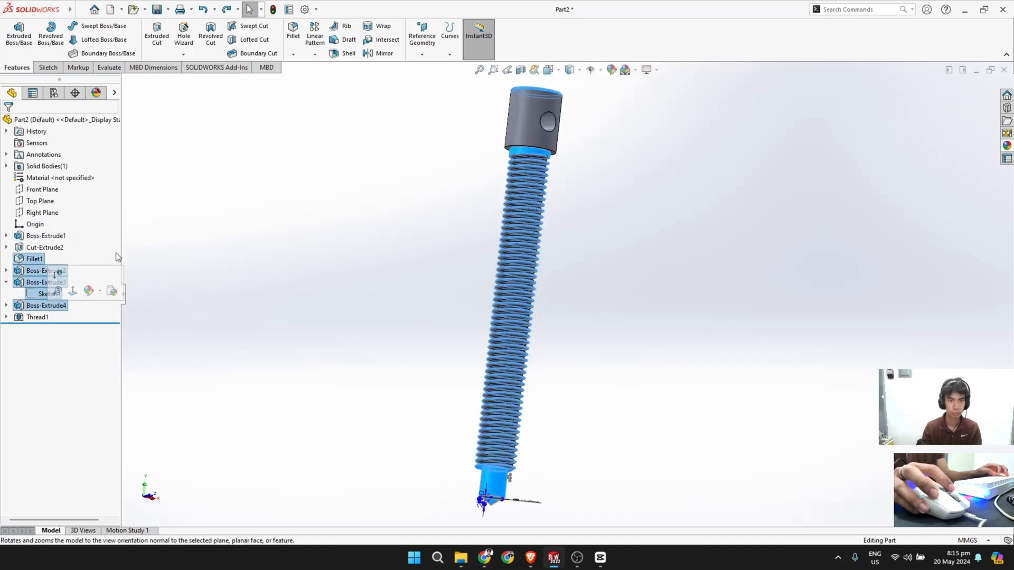
{"action": "left_click", "coordinate": [611, 69]}
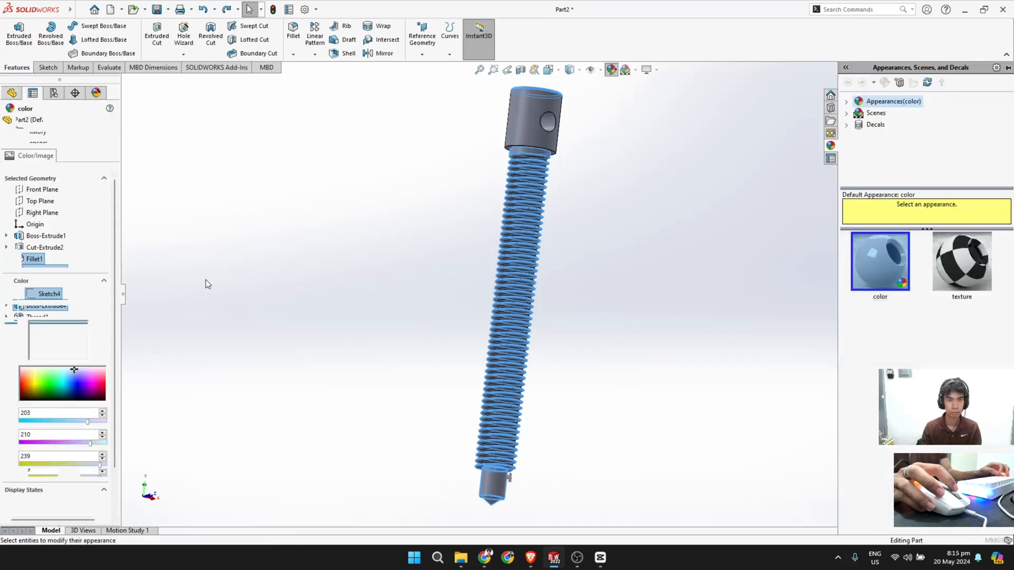
{"action": "left_click", "coordinate": [36, 383]}
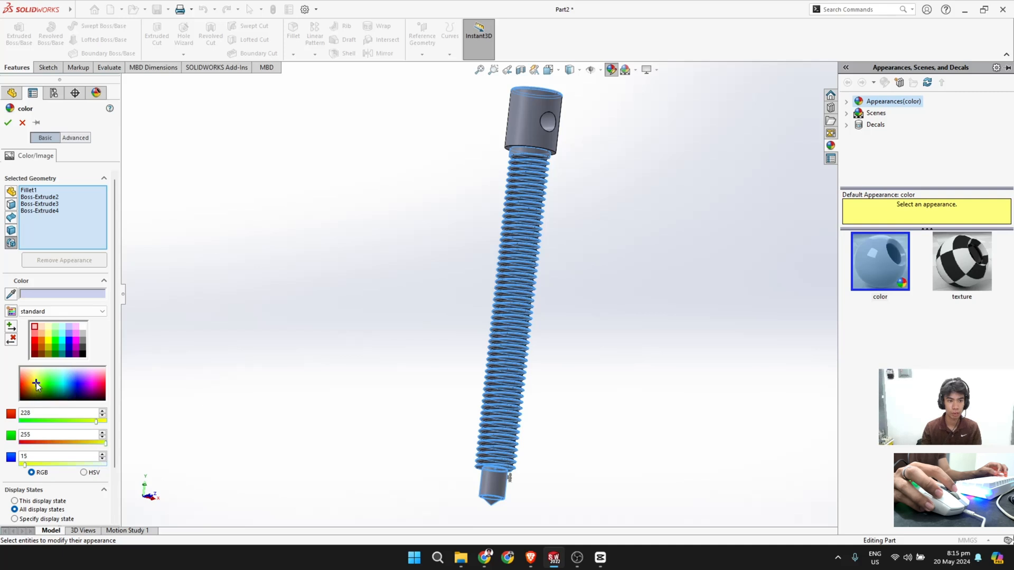
{"action": "left_click", "coordinate": [8, 122]}
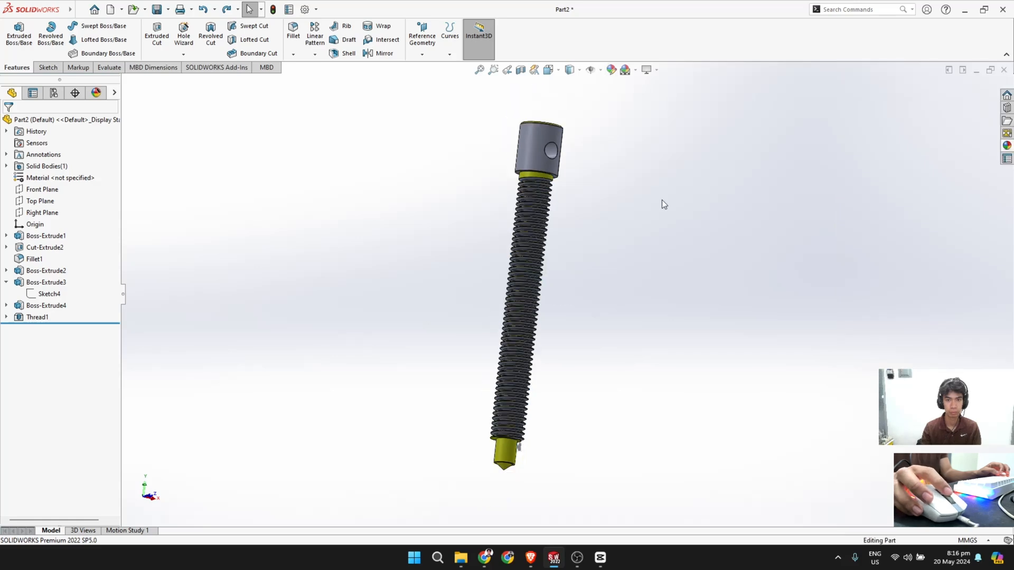
Step: Color the end face and cylindrical side face of the screw head yellow (RGB 247, 255, 47)
{"action": "scroll", "coordinate": [628, 202], "scroll_direction": "down", "scroll_amount": 3}
{"action": "scroll", "coordinate": [543, 134], "scroll_direction": "down", "scroll_amount": 1}
{"action": "middle_click_drag", "start_coordinate": [507, 147], "coordinate": [481, 138]}
{"action": "scroll", "coordinate": [485, 209], "scroll_direction": "up", "scroll_amount": 3}
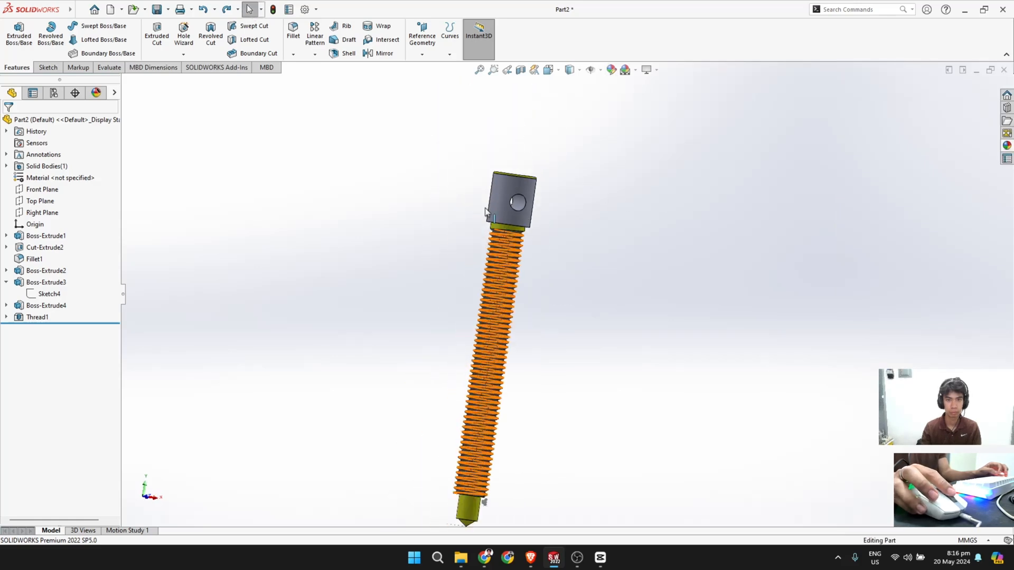
{"action": "middle_click_drag", "start_coordinate": [562, 228], "coordinate": [521, 250]}
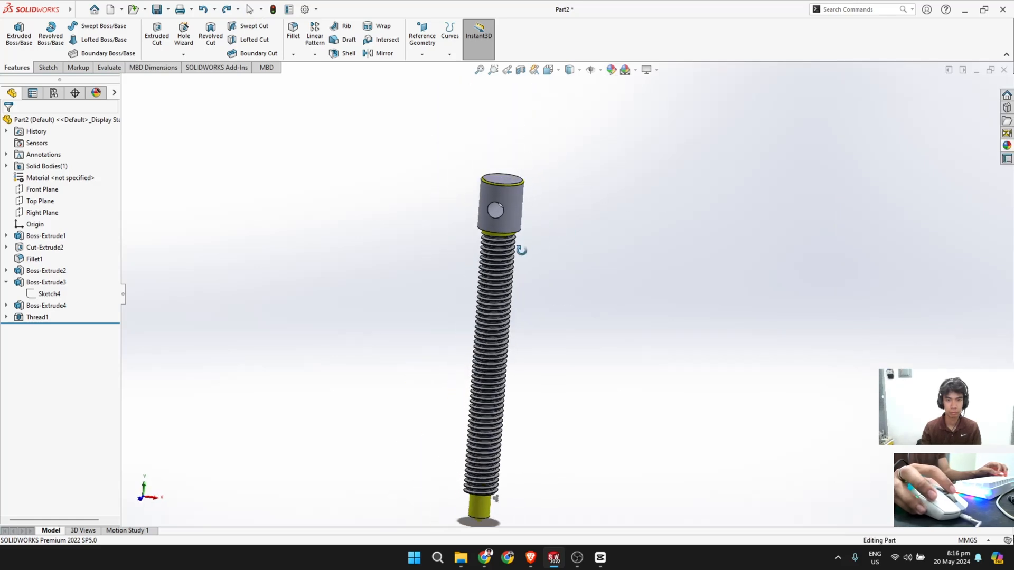
{"action": "left_click", "coordinate": [508, 178]}
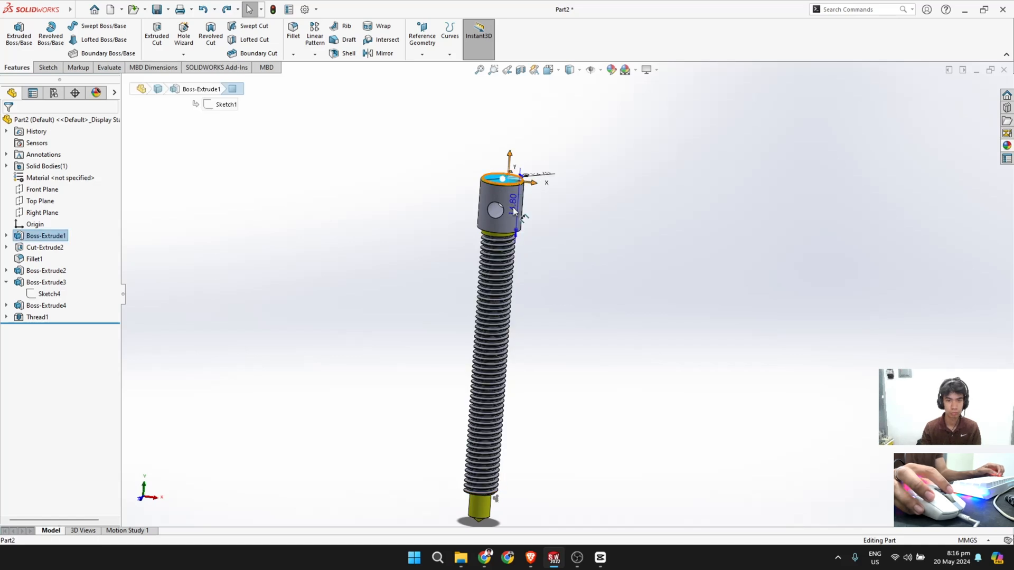
{"action": "left_click", "coordinate": [487, 196]}
{"action": "left_click", "coordinate": [564, 211]}
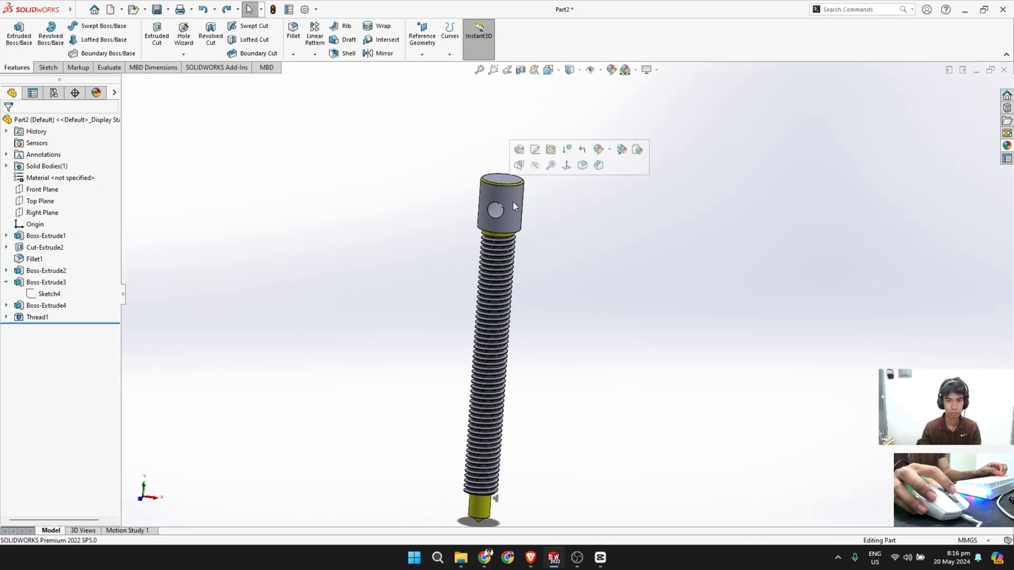
{"action": "left_click", "coordinate": [511, 203]}
{"action": "scroll", "coordinate": [517, 203], "scroll_direction": "down", "scroll_amount": 5}
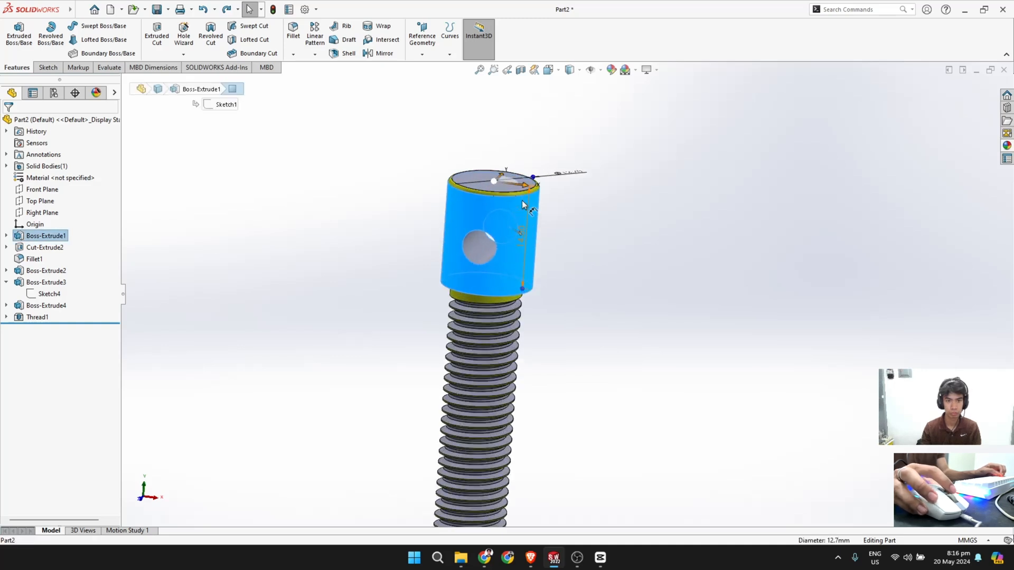
{"action": "left_click", "coordinate": [613, 71]}
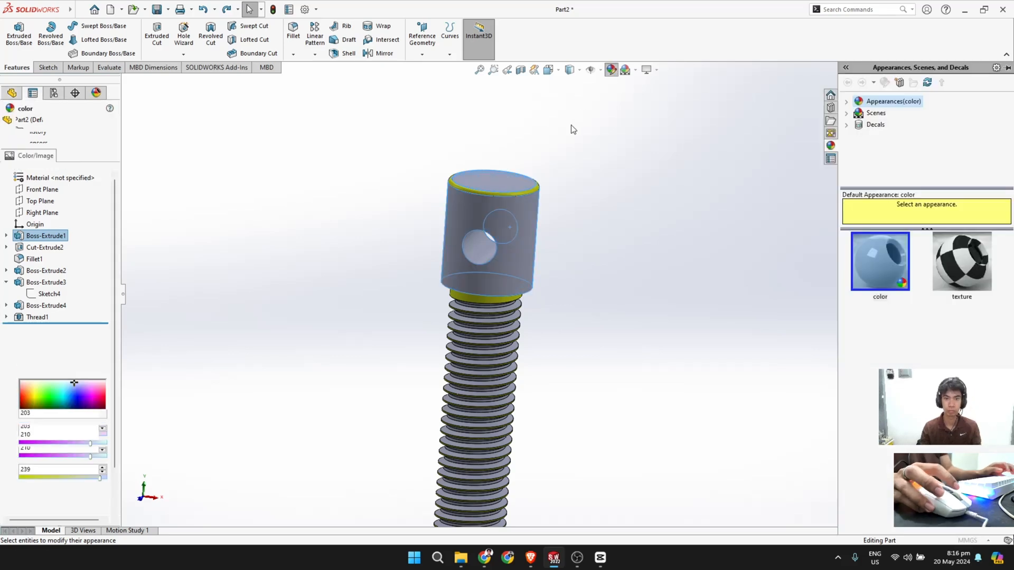
{"action": "left_click", "coordinate": [35, 380]}
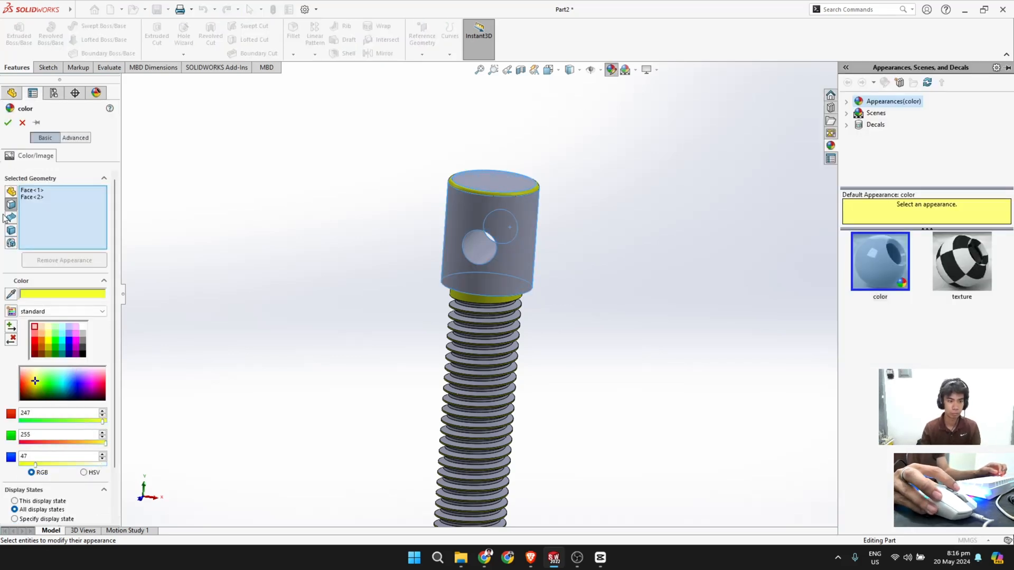
{"action": "left_click", "coordinate": [8, 122]}
{"action": "scroll", "coordinate": [595, 335], "scroll_direction": "up", "scroll_amount": 5}
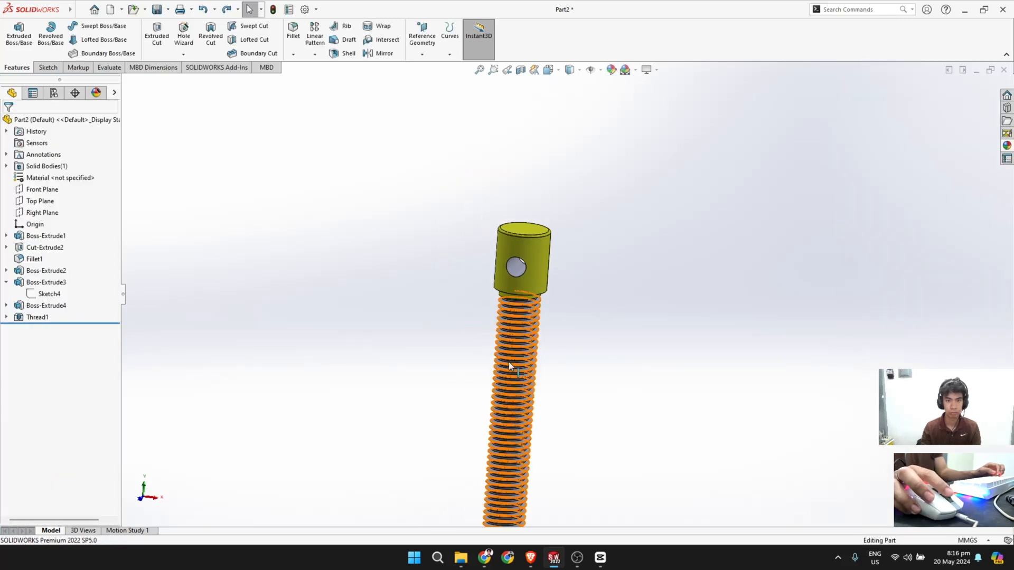
{"action": "scroll", "coordinate": [581, 389], "scroll_direction": "down", "scroll_amount": 3}
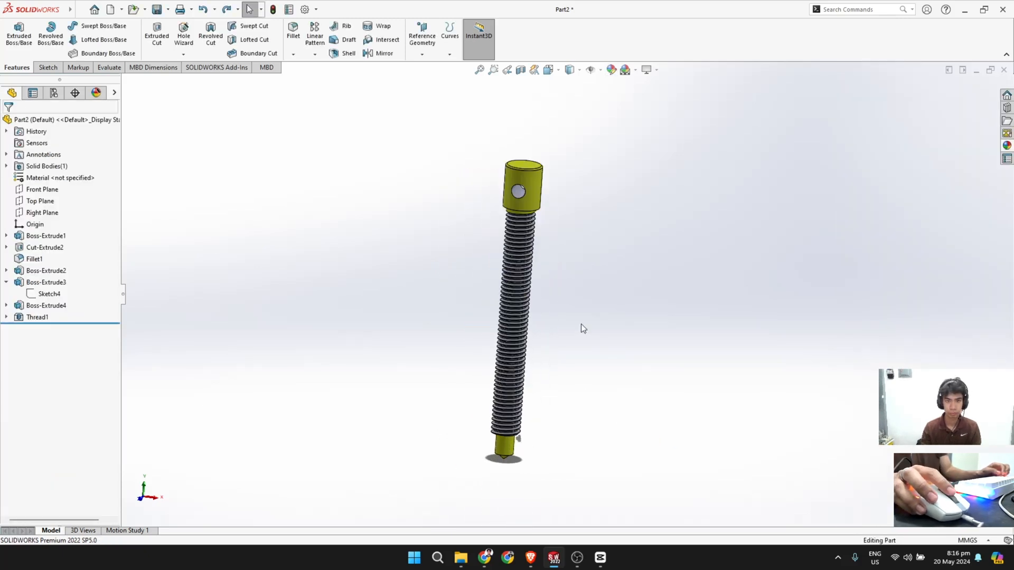
{"action": "scroll", "coordinate": [582, 329], "scroll_direction": "down", "scroll_amount": 1}
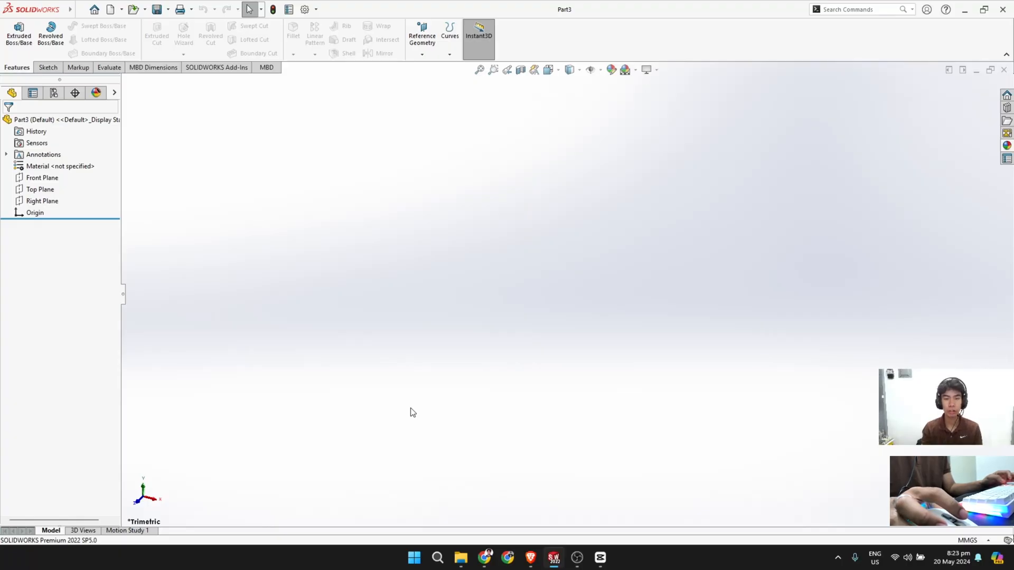
{"action": "mouse_move", "coordinate": [577, 558]}
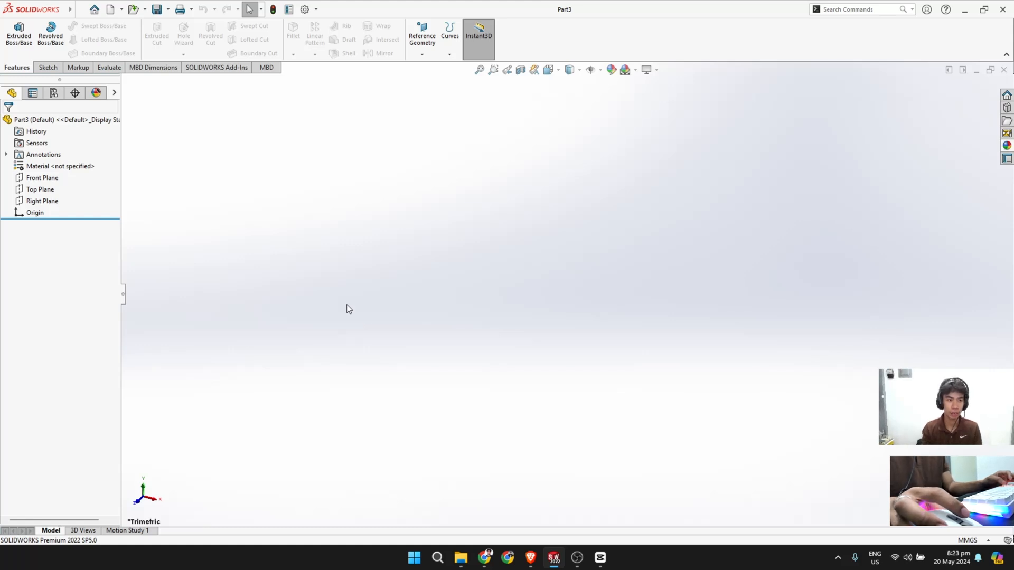
Step: Sketch a closed five-sided profile with a beveled upper-right corner on the Front Plane, starting at the origin, about 55.6 mm wide along its base
{"action": "left_click", "coordinate": [48, 68]}
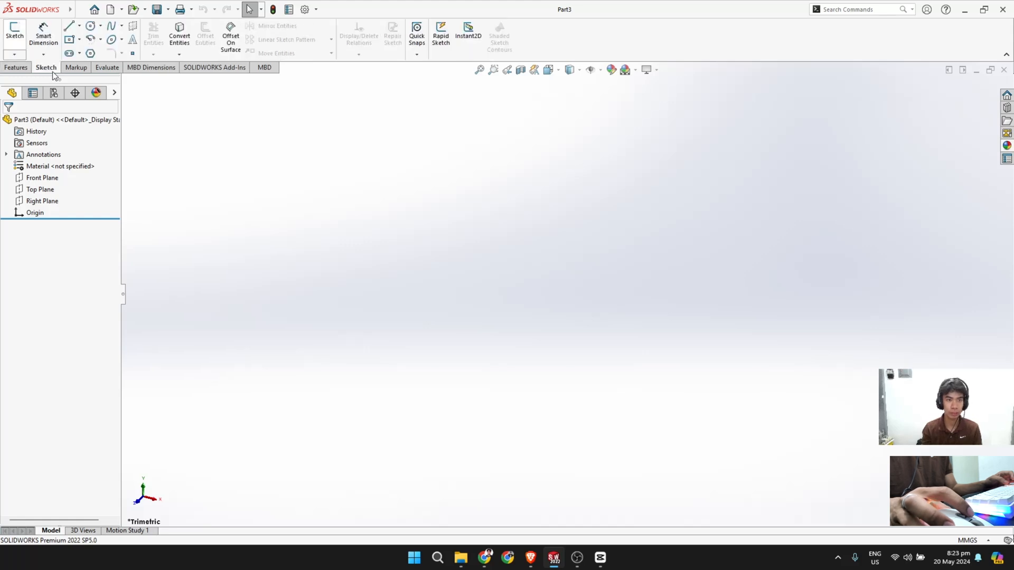
{"action": "left_click", "coordinate": [16, 32]}
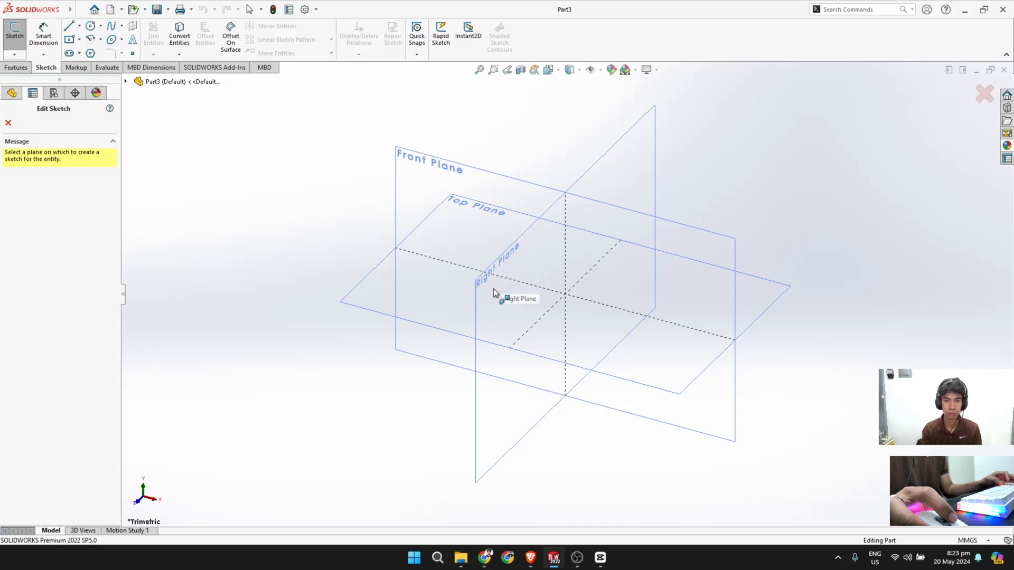
{"action": "left_click", "coordinate": [421, 190]}
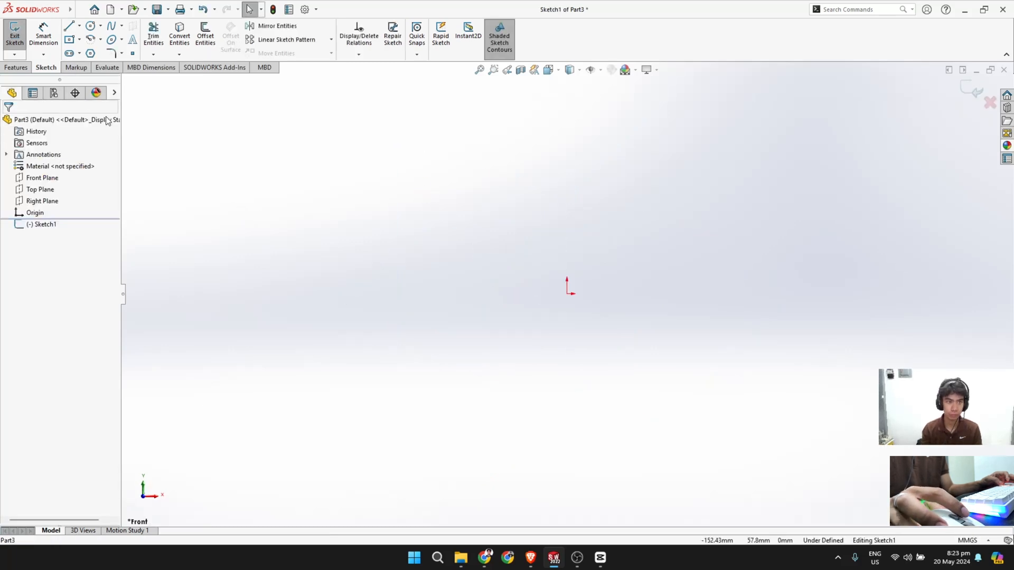
{"action": "left_click", "coordinate": [69, 26]}
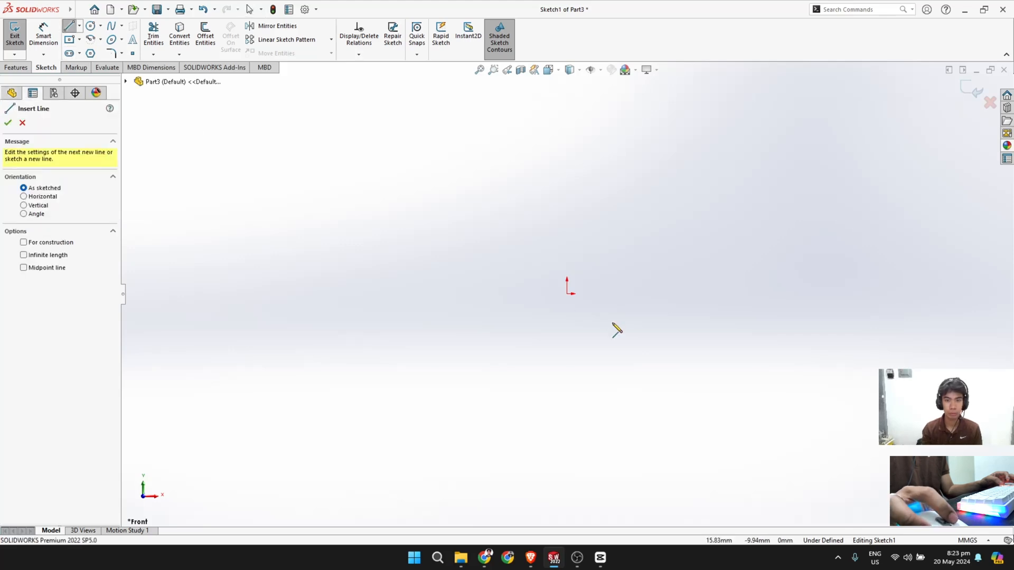
{"action": "left_click", "coordinate": [567, 294]}
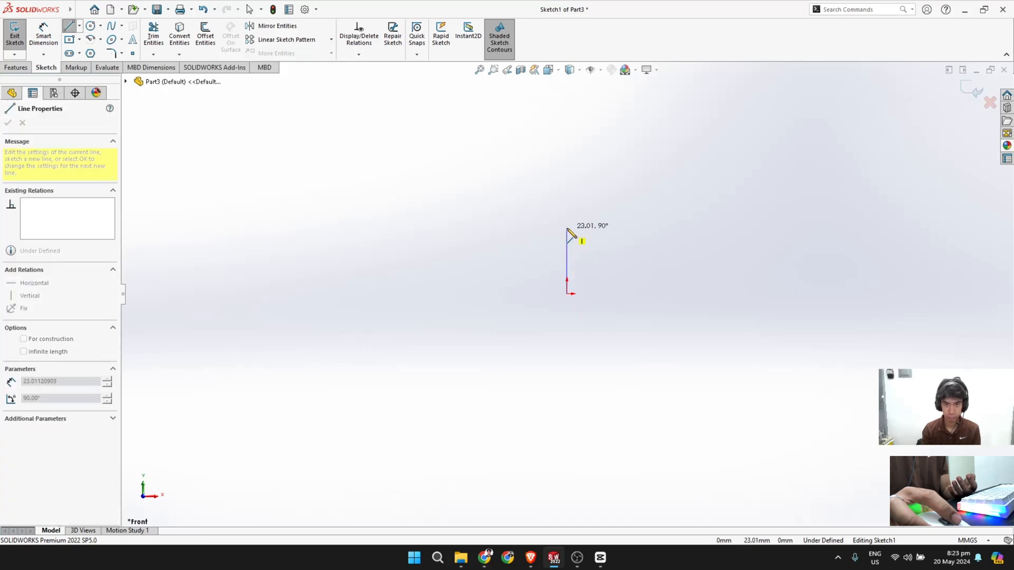
{"action": "left_click", "coordinate": [567, 228]}
{"action": "left_click", "coordinate": [536, 197]}
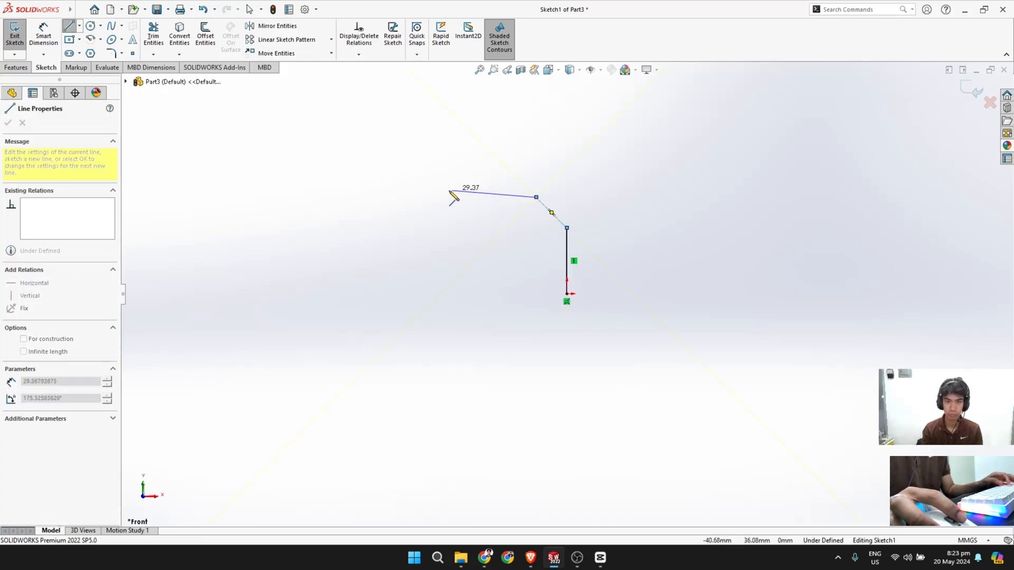
{"action": "left_click", "coordinate": [407, 197]}
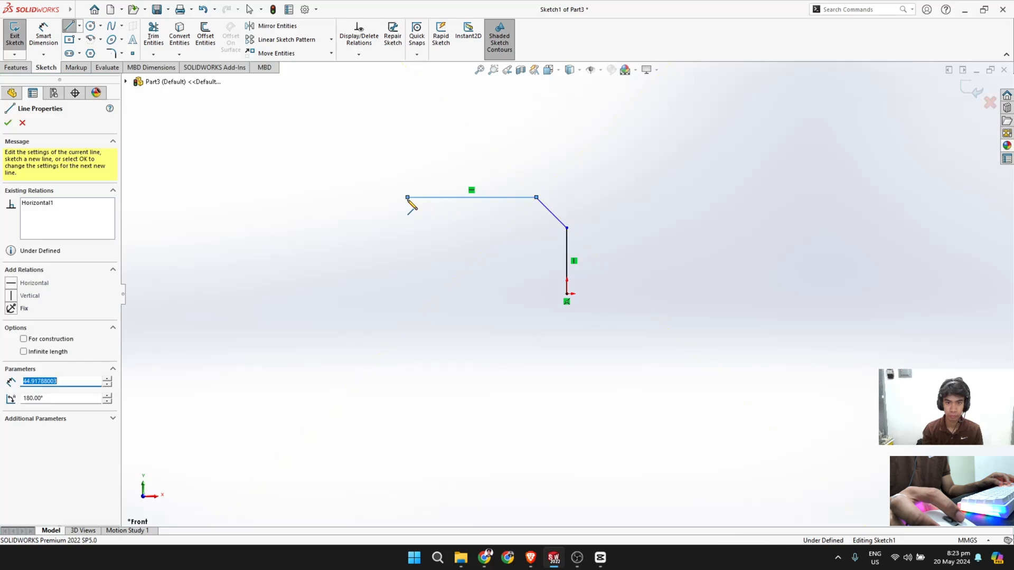
{"action": "left_click", "coordinate": [407, 294]}
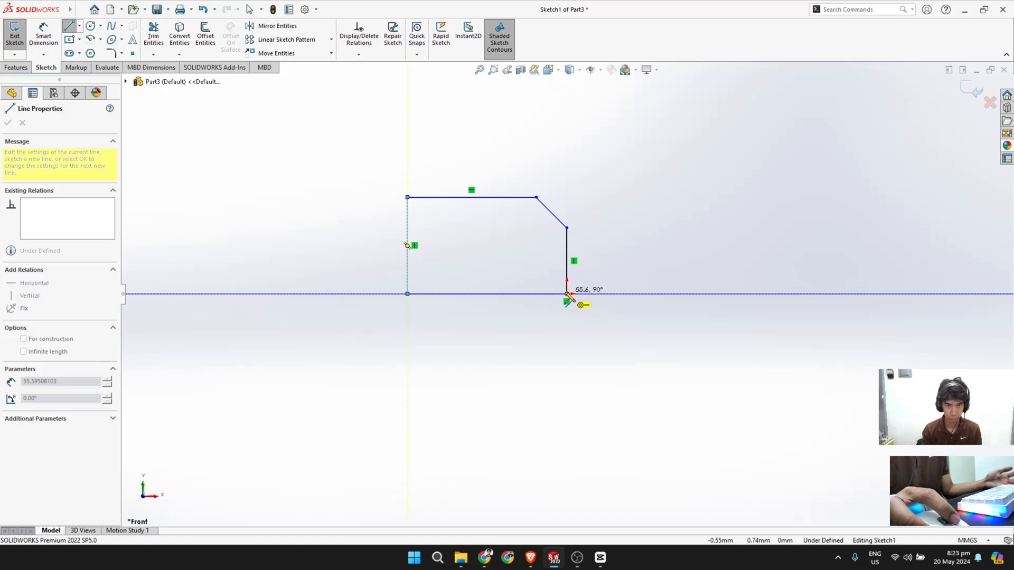
{"action": "left_click", "coordinate": [567, 293]}
{"action": "key", "text": "Escape"}
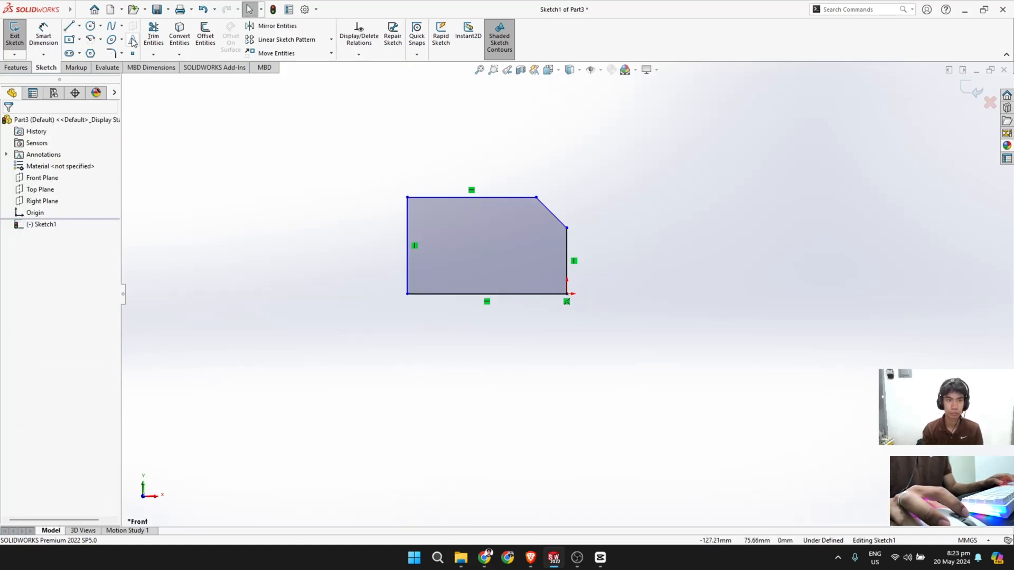
Step: Dimension the profile's upper horizontal edge to 3.2 mm
{"action": "left_click", "coordinate": [48, 38]}
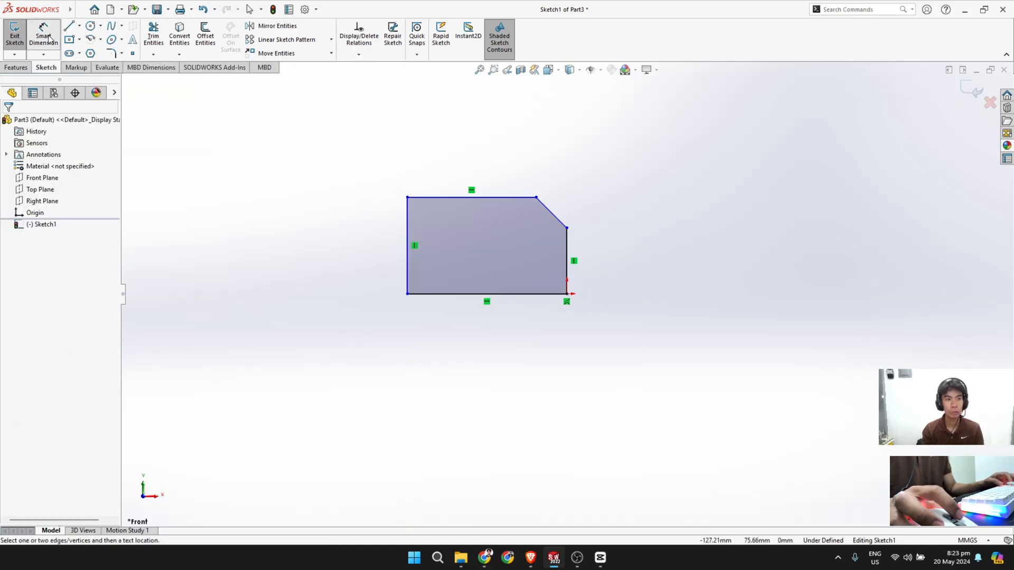
{"action": "left_click", "coordinate": [495, 201]}
{"action": "left_click", "coordinate": [482, 159]}
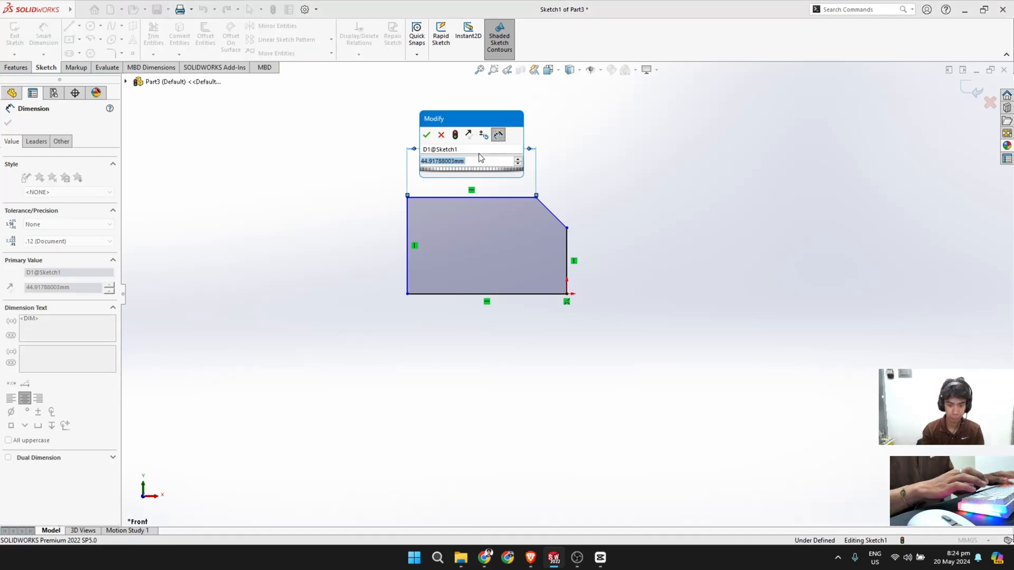
{"action": "type", "text": "3.2"}
{"action": "key", "text": "Return"}
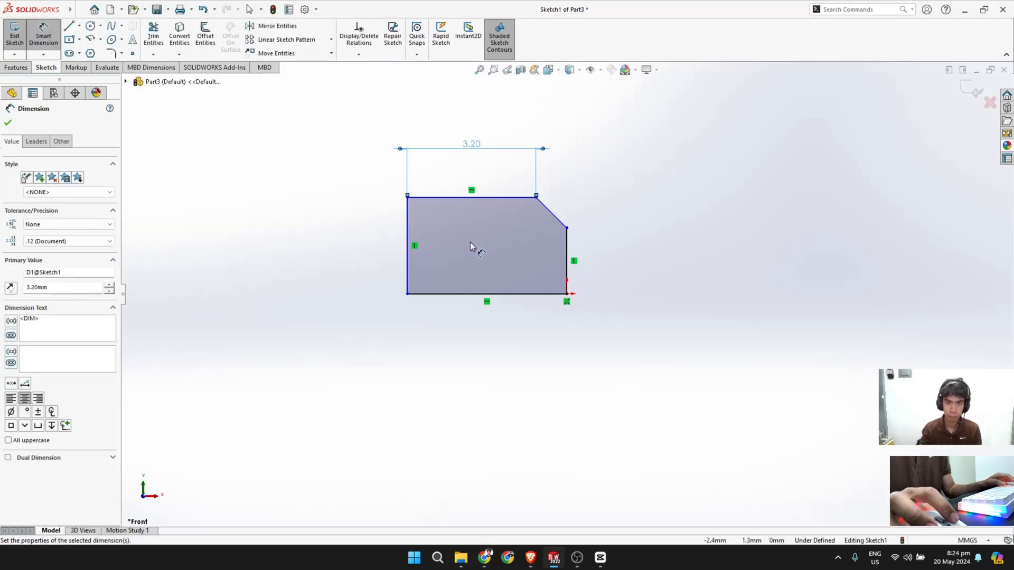
Step: Dimension the profile's left vertical edge to 9.5 mm
{"action": "left_click", "coordinate": [409, 244]}
{"action": "left_click", "coordinate": [361, 244]}
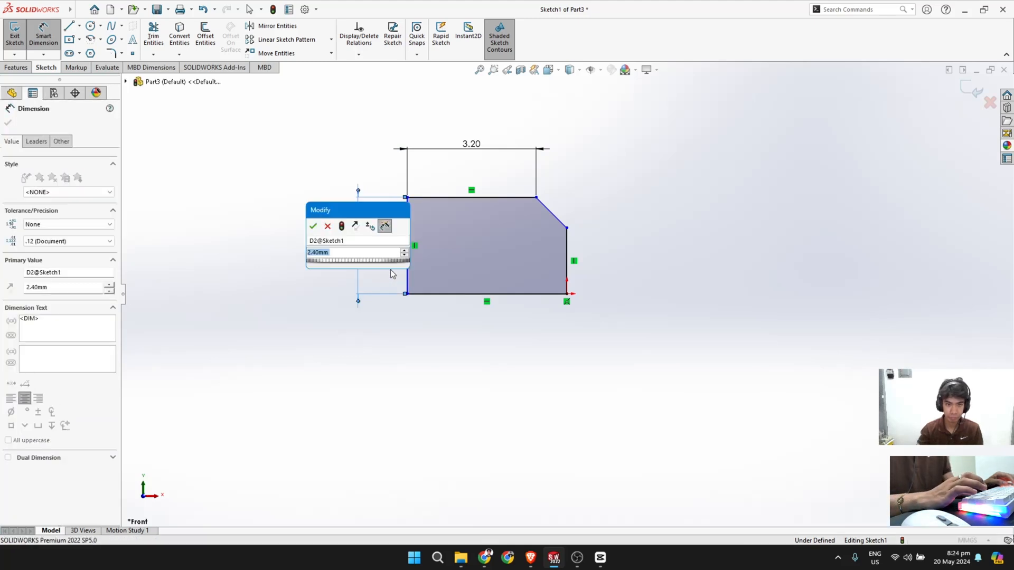
{"action": "type", "text": "."}
{"action": "key", "text": "BackSpace"}
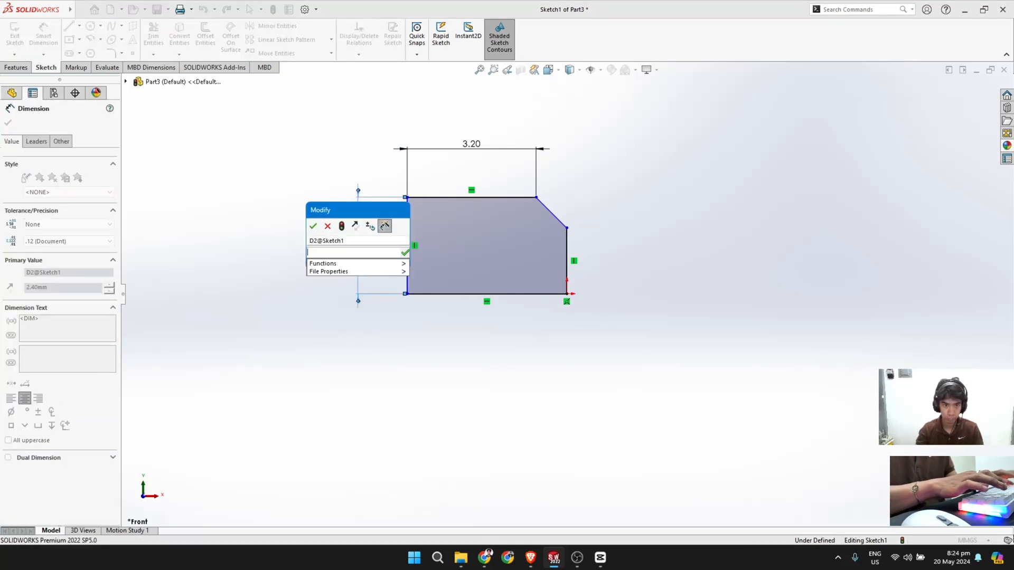
{"action": "type", "text": "9.5"}
{"action": "key", "text": "Return"}
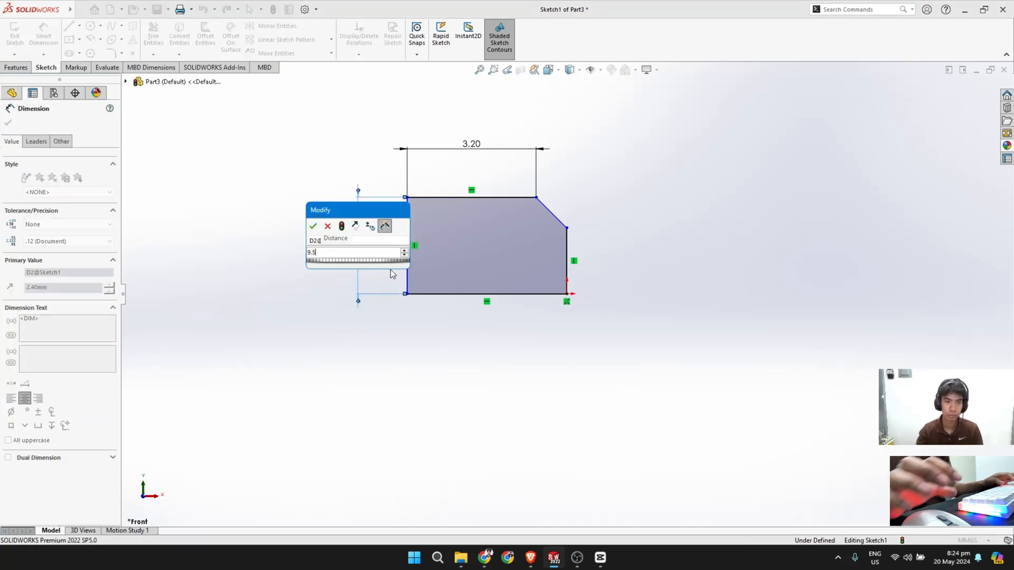
Step: Dimension the profile's bottom horizontal edge to 9.5 mm
{"action": "left_click", "coordinate": [485, 295]}
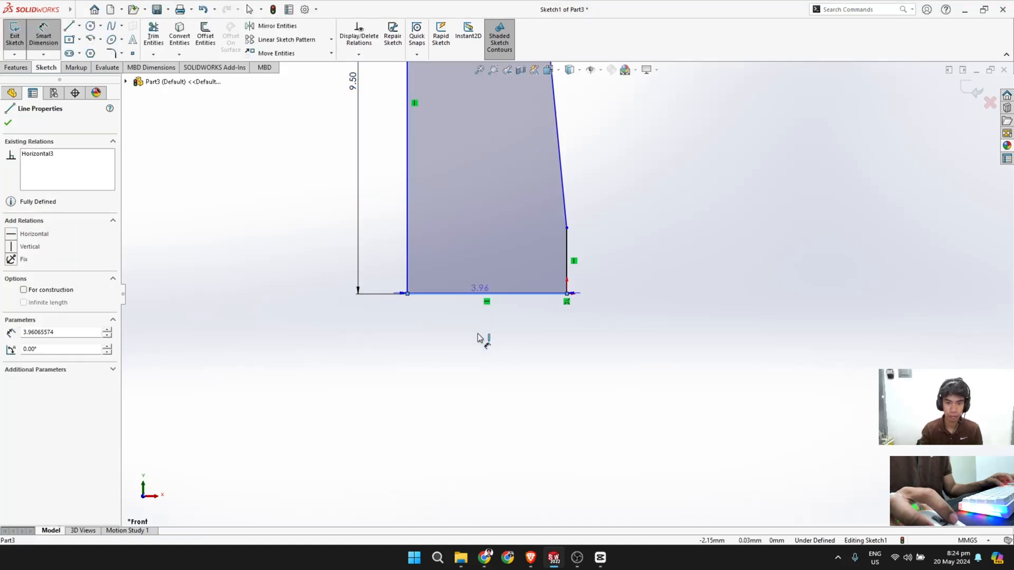
{"action": "left_click", "coordinate": [482, 350]}
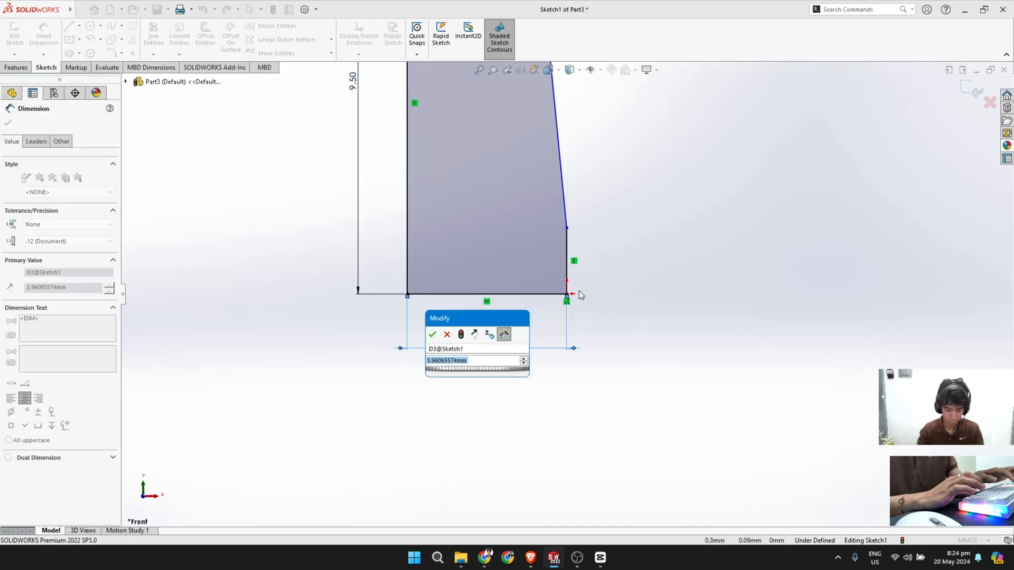
{"action": "type", "text": "9.5"}
{"action": "key", "text": "Return"}
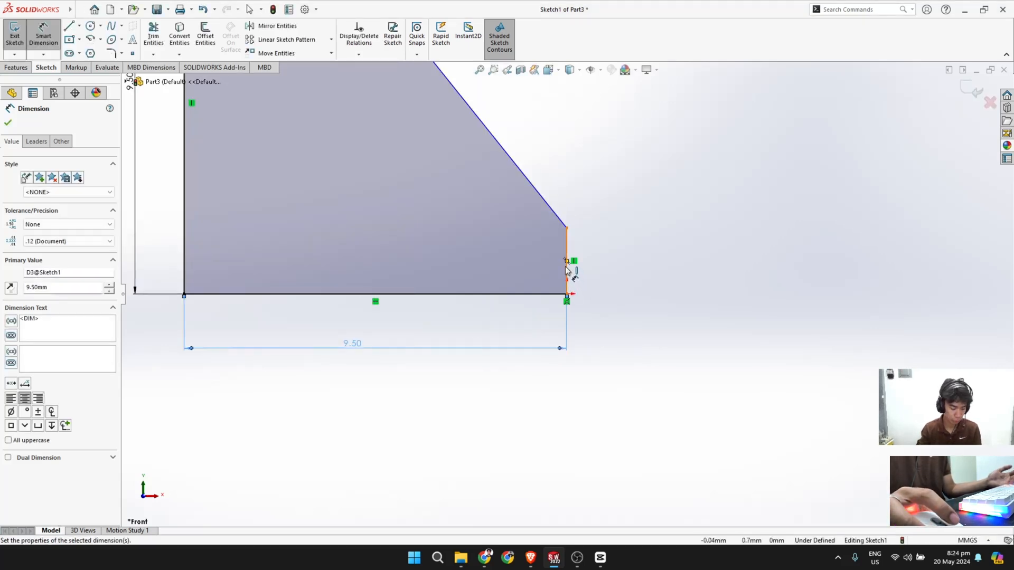
Step: Dimension the profile's right vertical edge to 4.7 mm
{"action": "left_click", "coordinate": [566, 270]}
{"action": "left_click", "coordinate": [633, 266]}
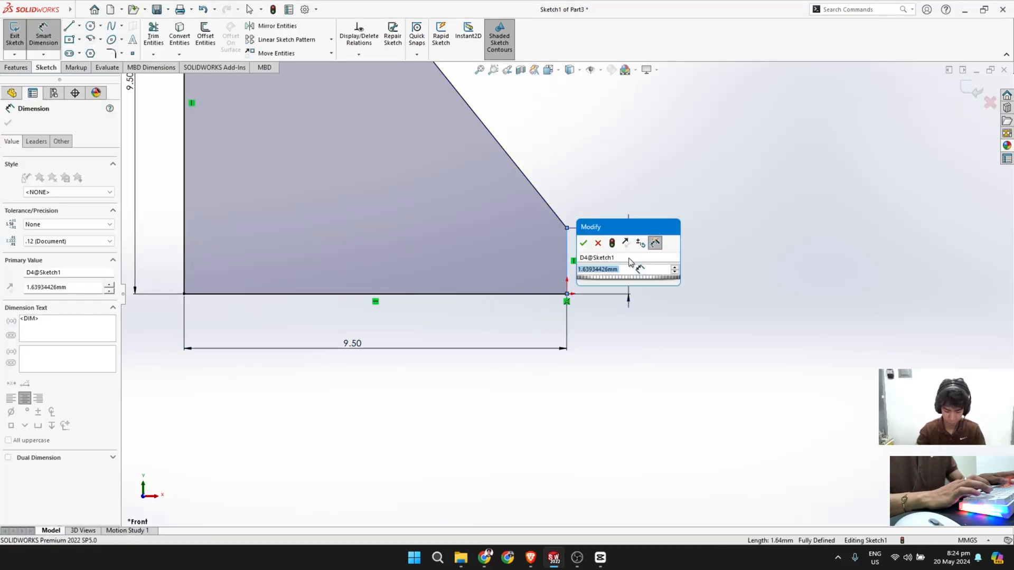
{"action": "type", "text": "4.7"}
{"action": "key", "text": "Return"}
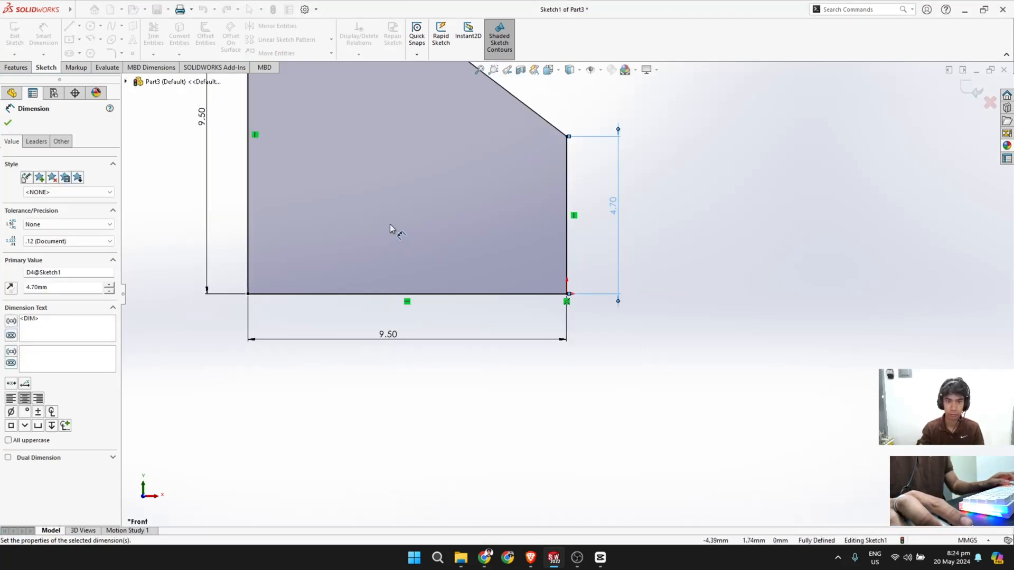
{"action": "scroll", "coordinate": [390, 224], "scroll_direction": "up", "scroll_amount": 4}
{"action": "scroll", "coordinate": [453, 196], "scroll_direction": "down", "scroll_amount": 2}
{"action": "scroll", "coordinate": [532, 187], "scroll_direction": "up", "scroll_amount": 1}
{"action": "scroll", "coordinate": [581, 185], "scroll_direction": "down", "scroll_amount": 1}
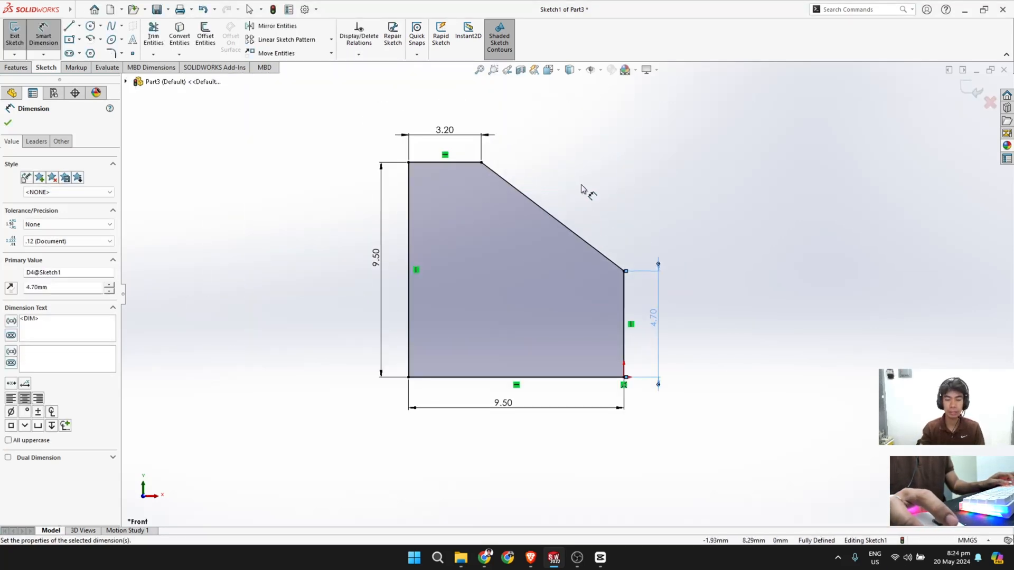
{"action": "left_click", "coordinate": [9, 123]}
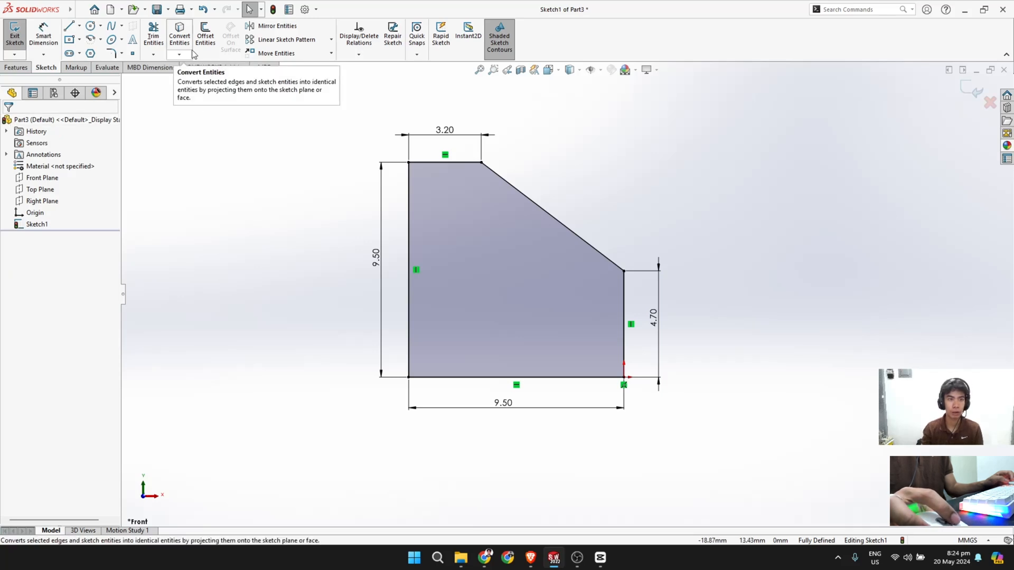
Step: Revolve the profile a full 360 degrees about its bottom horizontal edge
{"action": "left_click", "coordinate": [21, 68]}
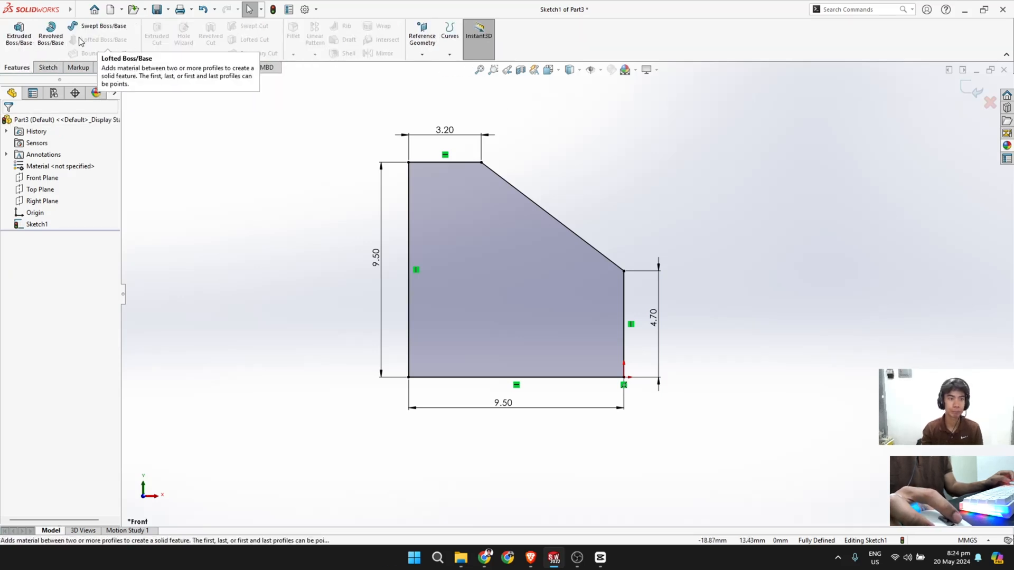
{"action": "left_click", "coordinate": [51, 33]}
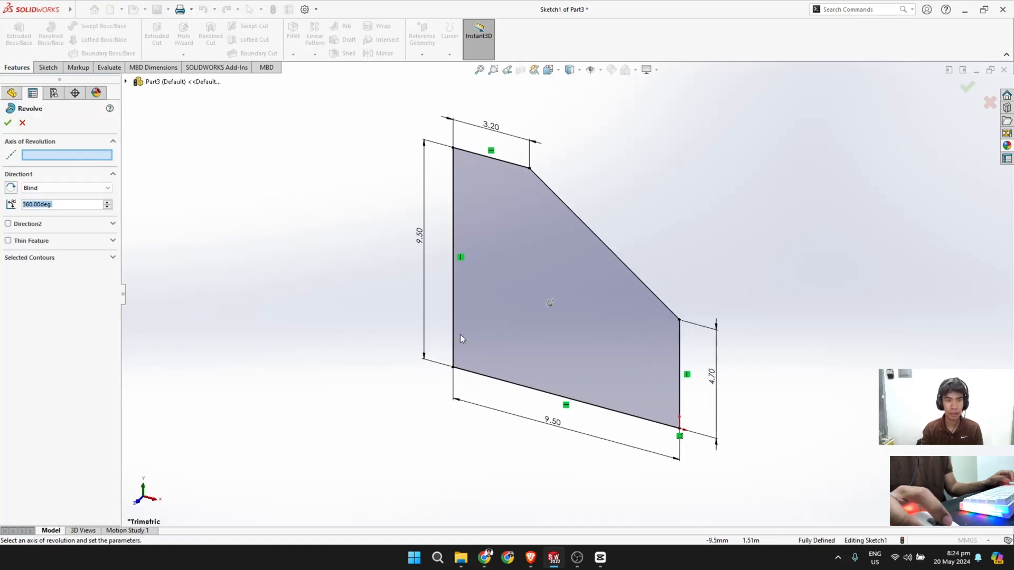
{"action": "left_click", "coordinate": [498, 379]}
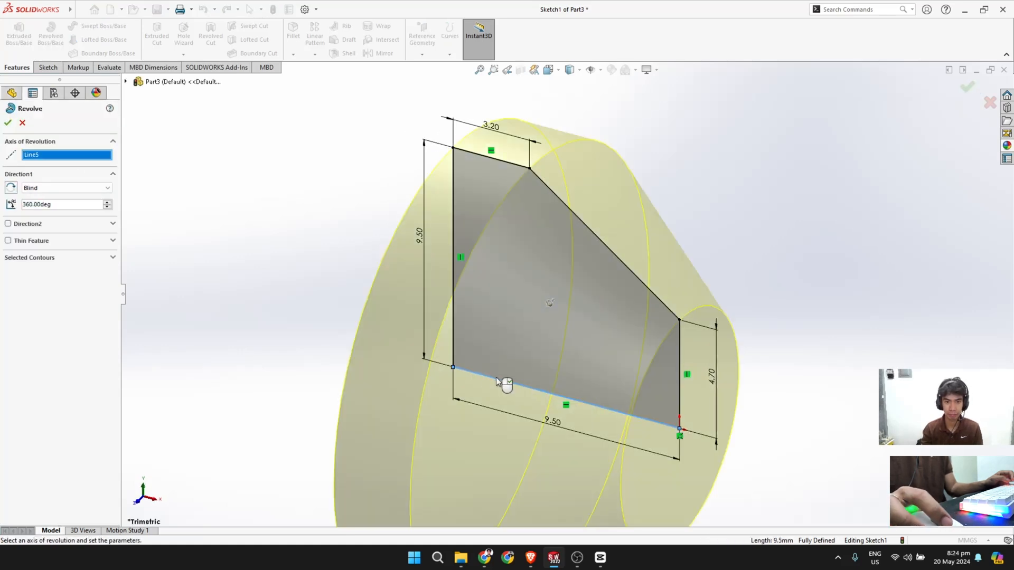
{"action": "key", "text": "z"}
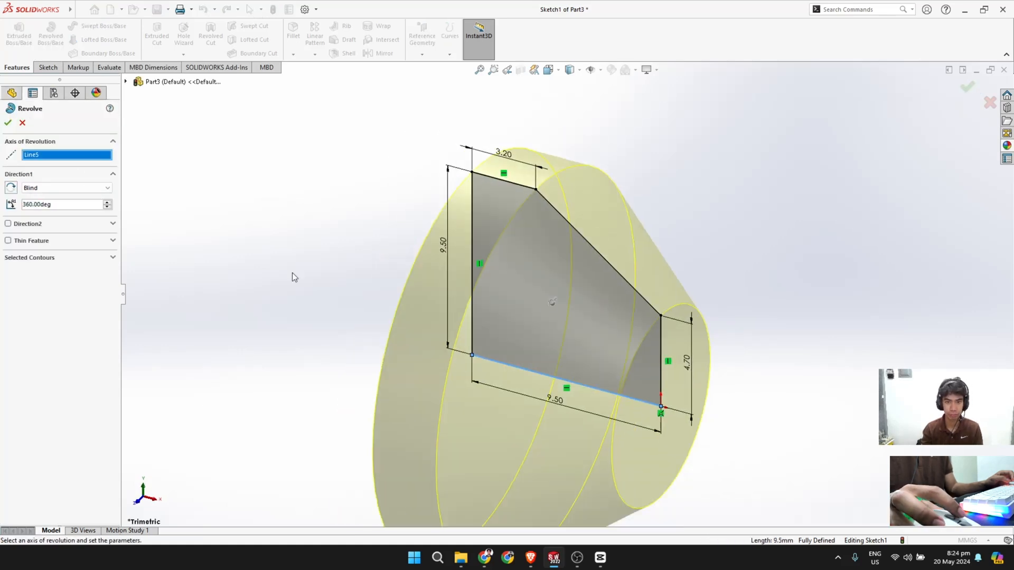
{"action": "left_click", "coordinate": [8, 125]}
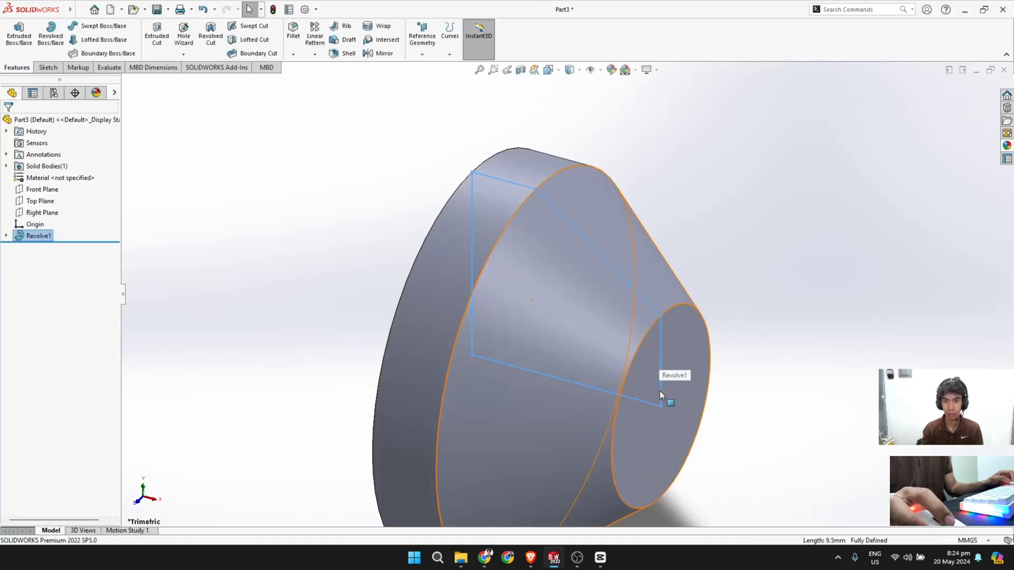
{"action": "left_click", "coordinate": [796, 405]}
{"action": "key", "text": "z"}
{"action": "key", "text": "z"}
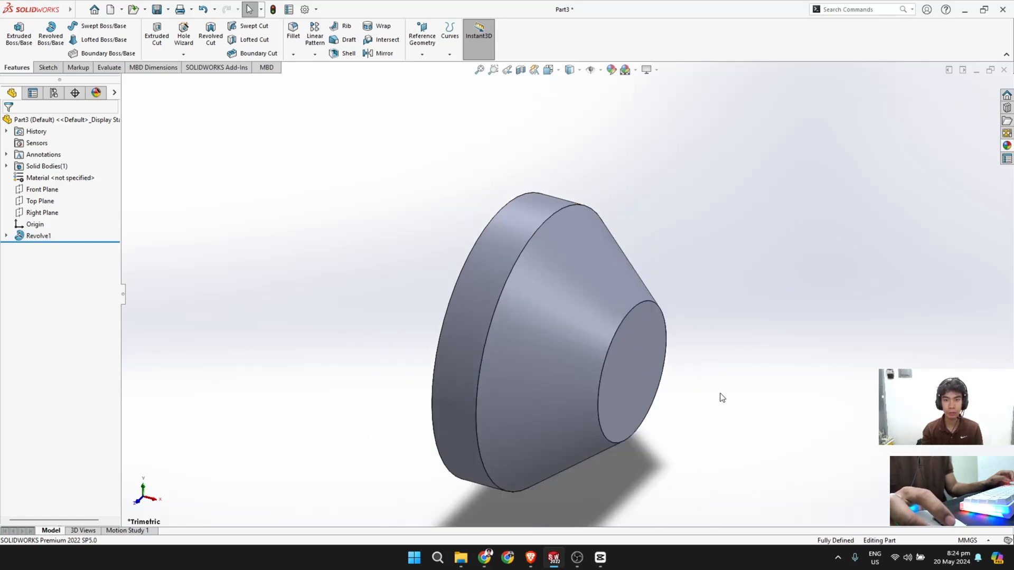
Step: Sketch a circle about 4.3 mm in diameter on the cone's small end face, centered at the origin
{"action": "left_click", "coordinate": [48, 67]}
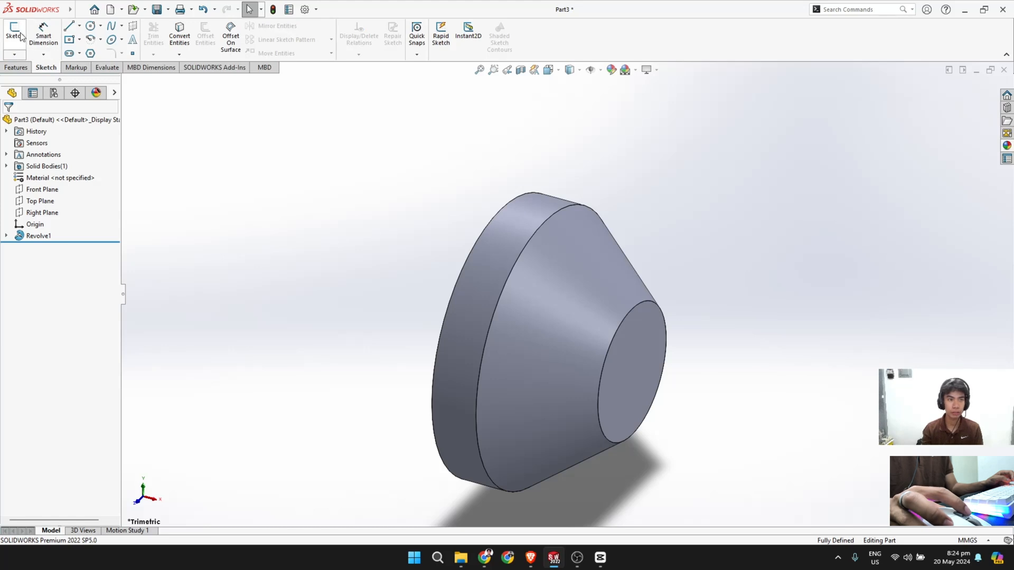
{"action": "left_click", "coordinate": [21, 36]}
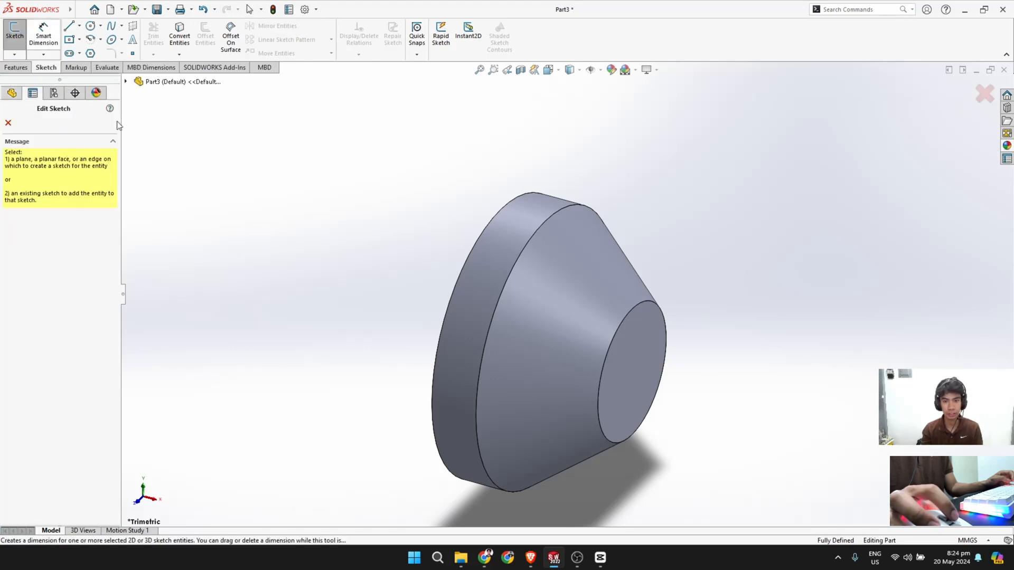
{"action": "left_click", "coordinate": [631, 347]}
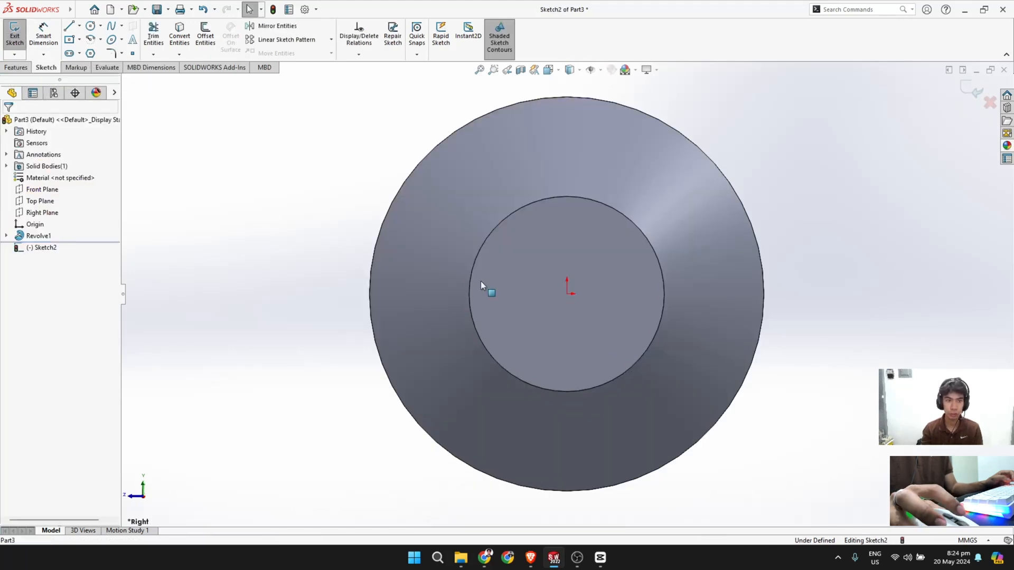
{"action": "left_click", "coordinate": [90, 26]}
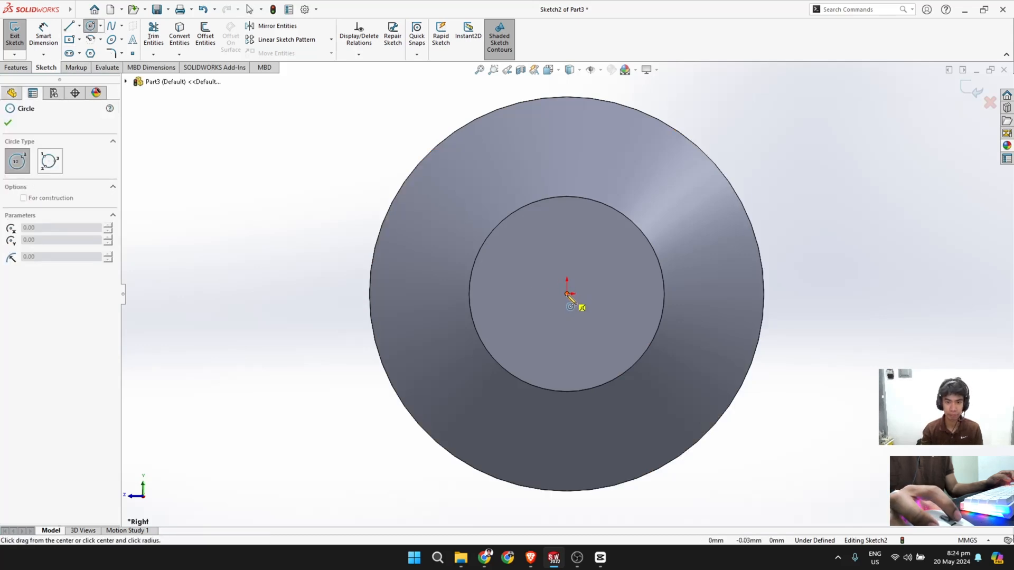
{"action": "left_click", "coordinate": [568, 294]}
{"action": "left_click", "coordinate": [539, 262]}
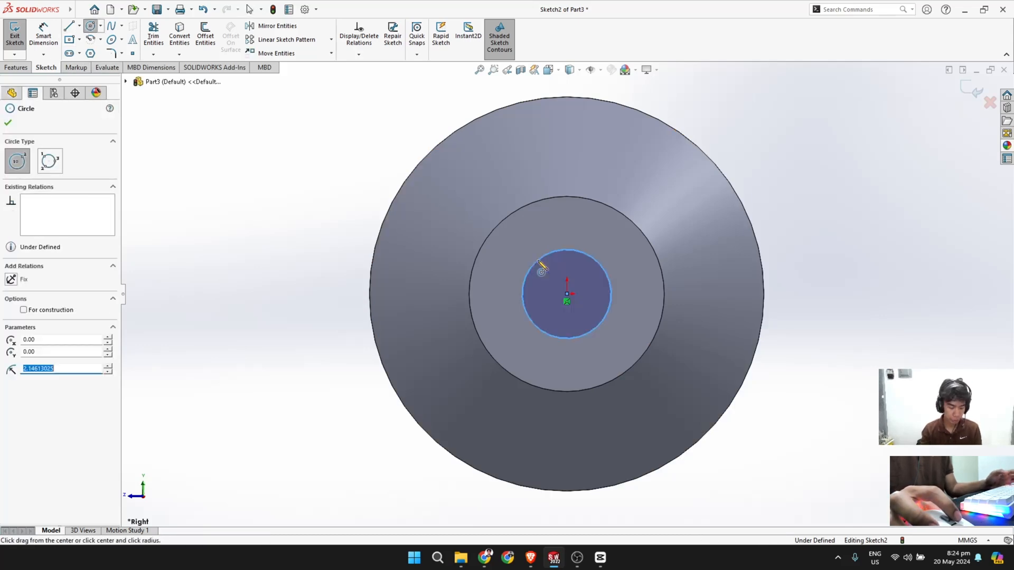
Step: Dimension the diameter of the circle on the small end face to 6.35 mm
{"action": "left_click", "coordinate": [52, 39]}
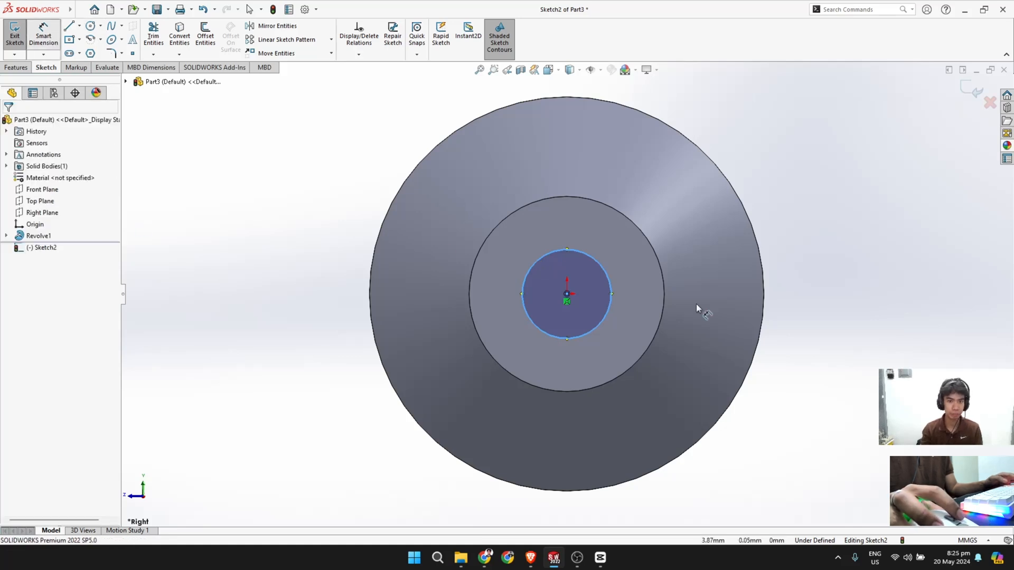
{"action": "left_click", "coordinate": [608, 269]}
{"action": "left_click", "coordinate": [680, 187]}
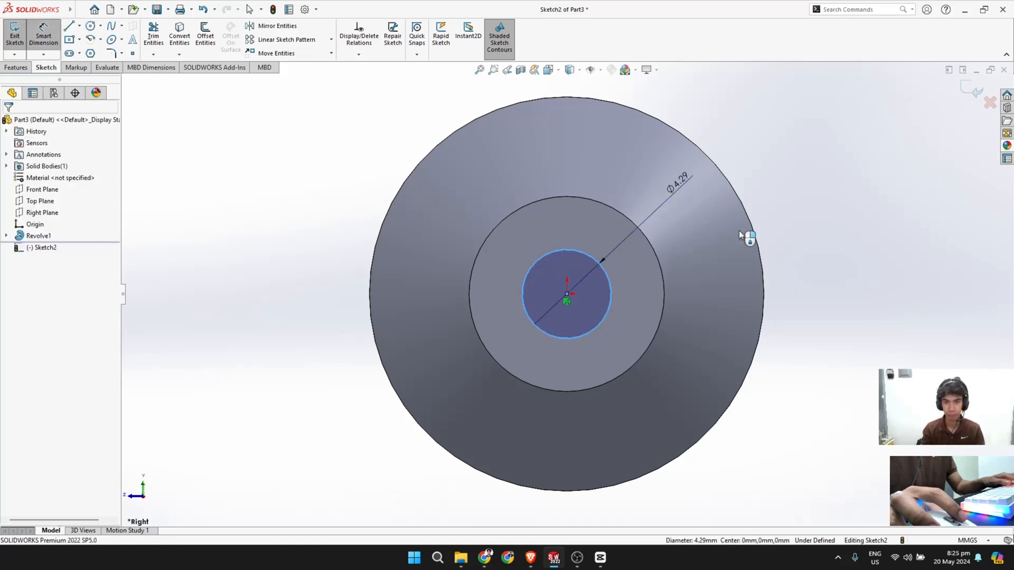
{"action": "type", "text": "6"}
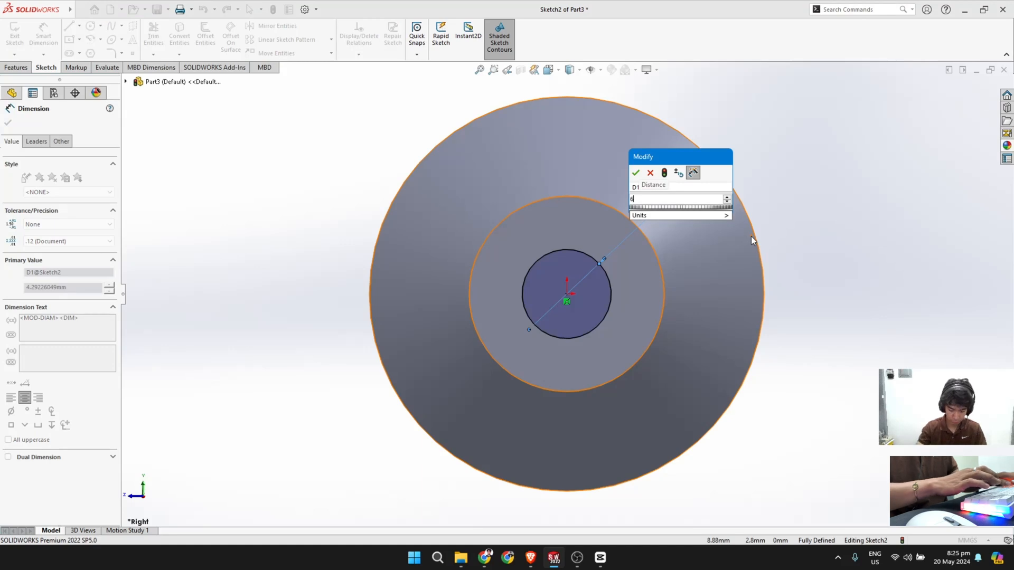
{"action": "type", "text": ".35"}
{"action": "key", "text": "Return"}
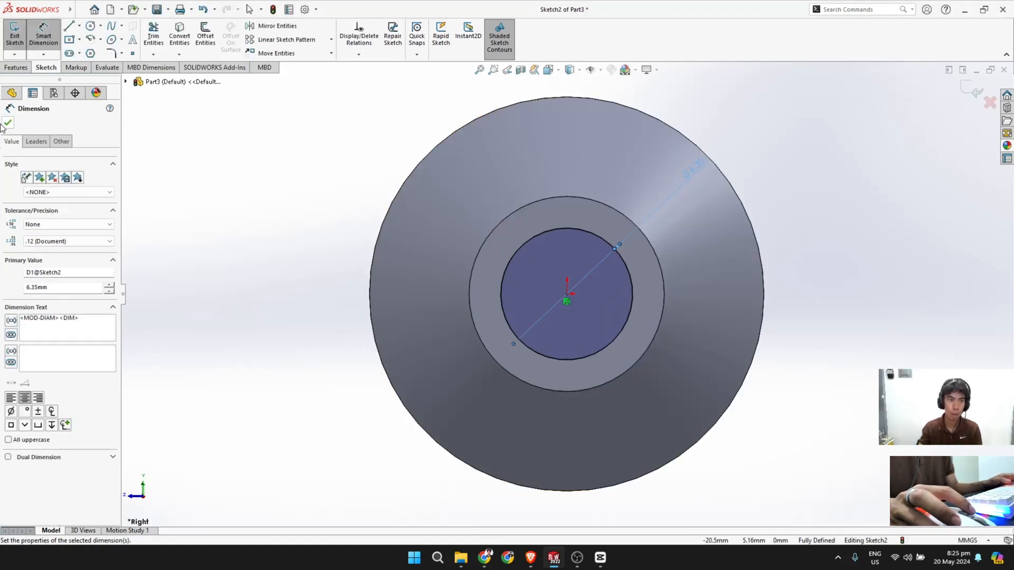
{"action": "left_click", "coordinate": [8, 124]}
Step: Cut-extrude the 6.35 mm circle with a blind depth of 30 mm through the revolved body
{"action": "left_click", "coordinate": [16, 67]}
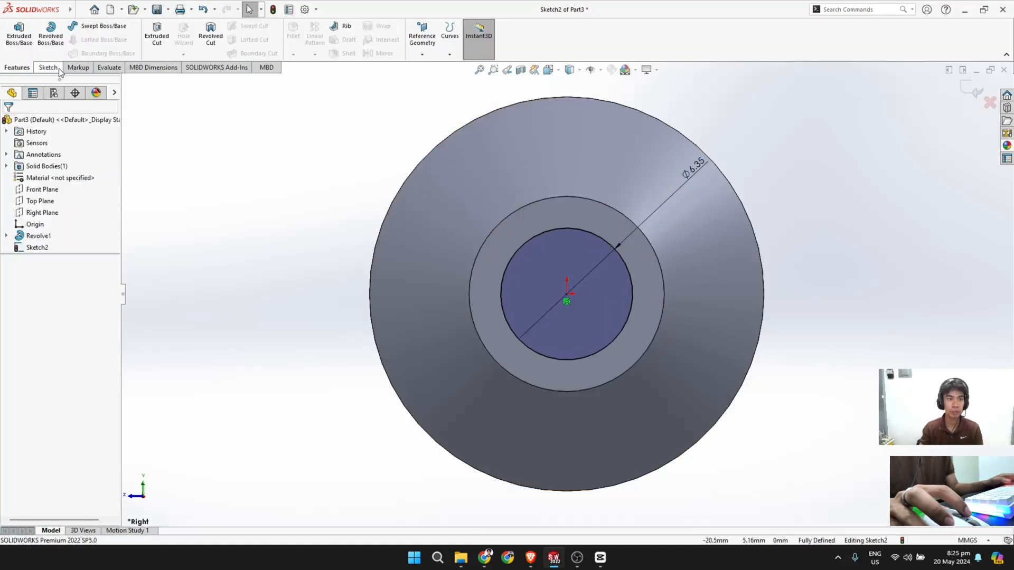
{"action": "left_click", "coordinate": [157, 35]}
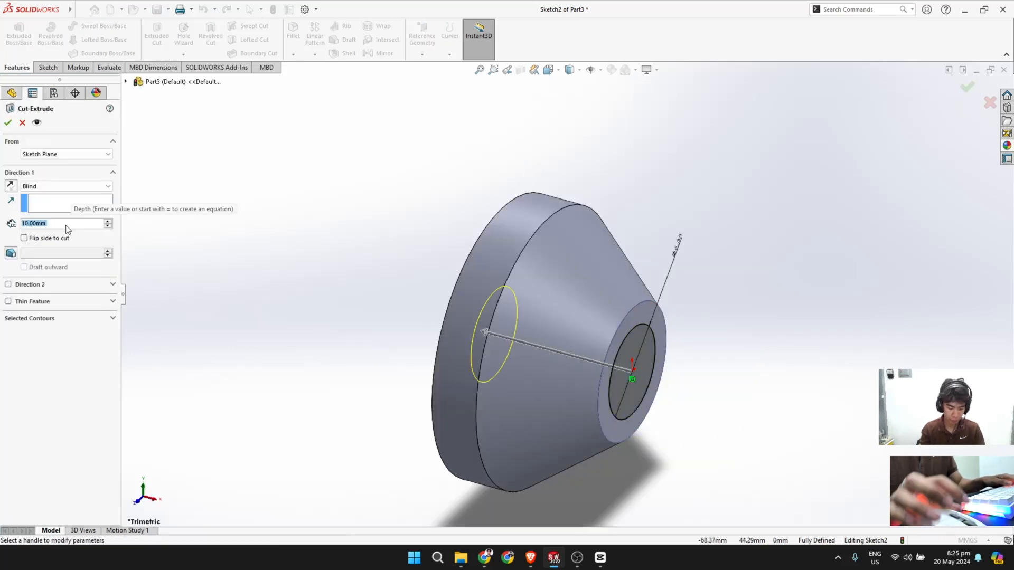
{"action": "type", "text": "30"}
{"action": "key", "text": "Return"}
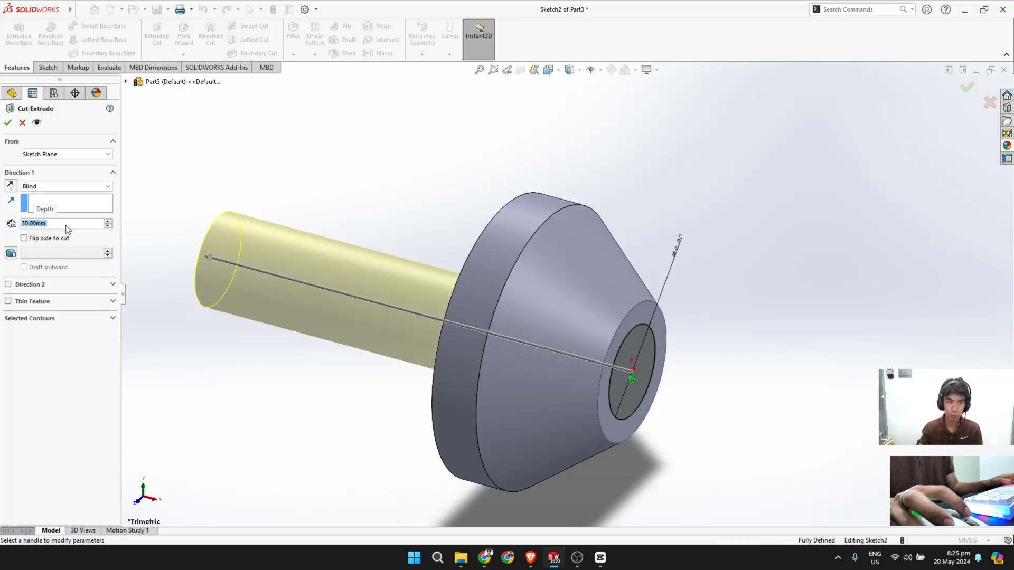
{"action": "left_click", "coordinate": [9, 127]}
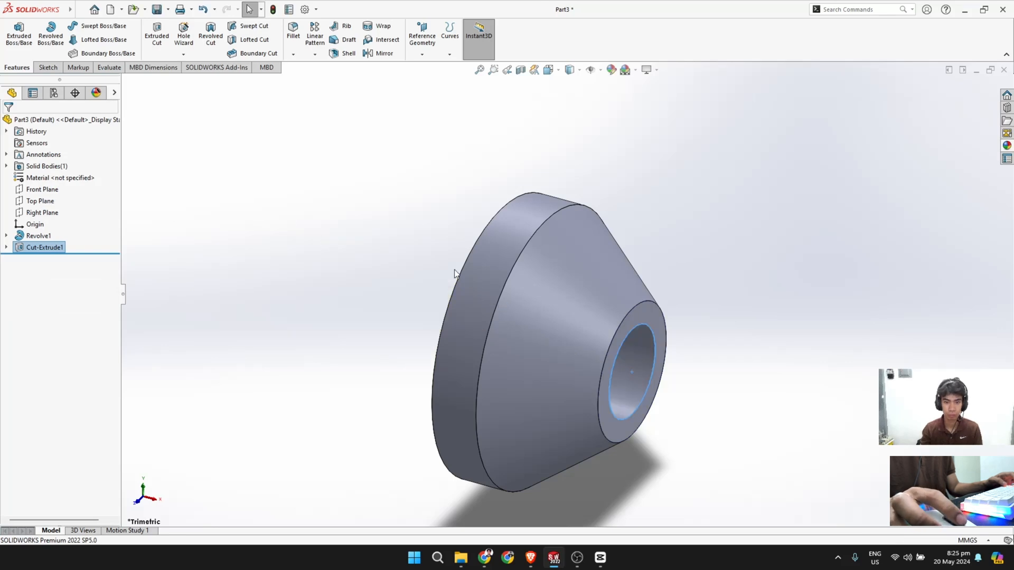
Step: Sketch a circle about 9.3 mm in diameter around the hole on the large flat face, centered at the origin
{"action": "middle_click_drag", "start_coordinate": [466, 280], "coordinate": [534, 283]}
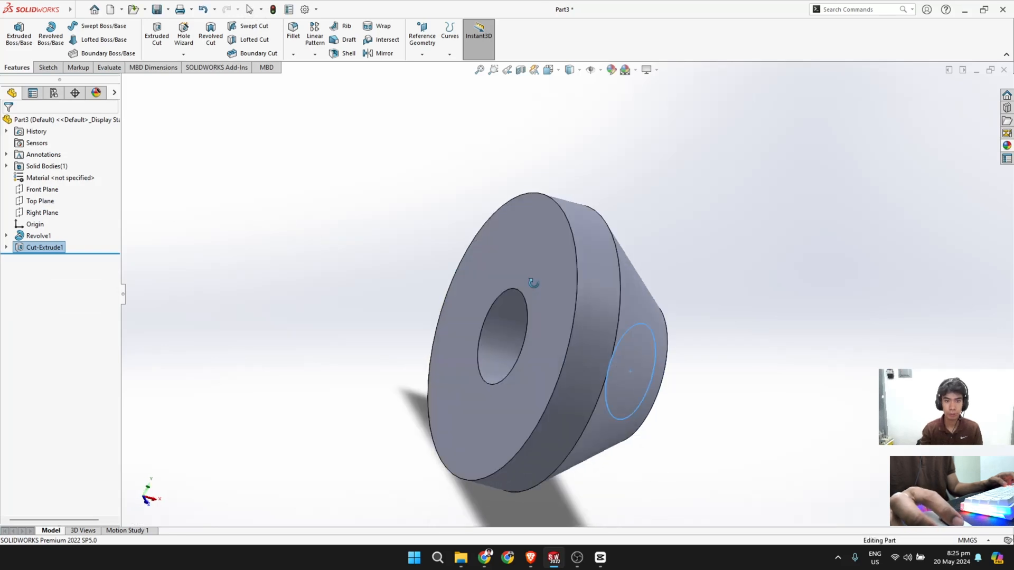
{"action": "left_click", "coordinate": [48, 67]}
{"action": "left_click", "coordinate": [15, 32]}
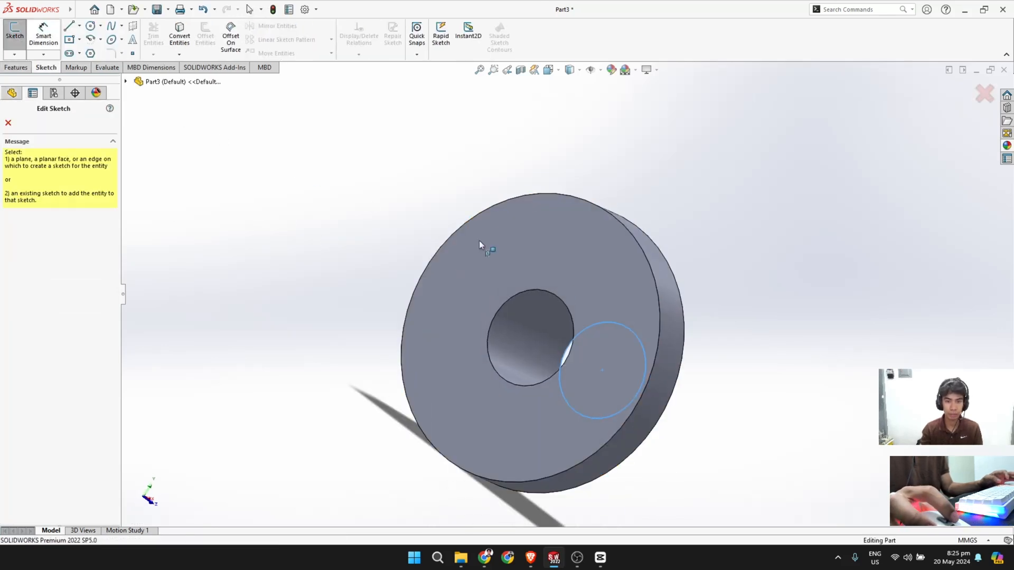
{"action": "left_click", "coordinate": [622, 277]}
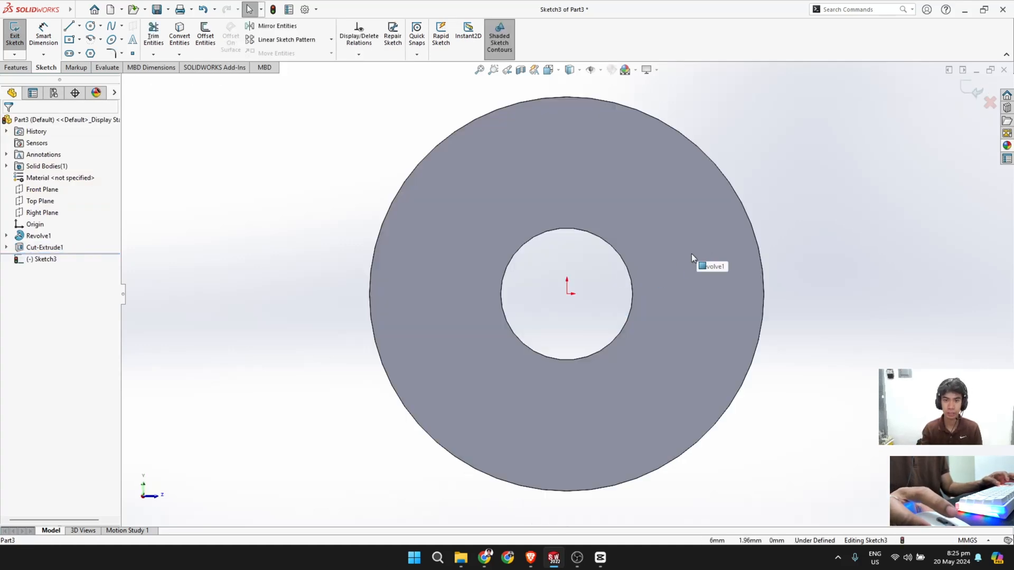
{"action": "left_click", "coordinate": [629, 274]}
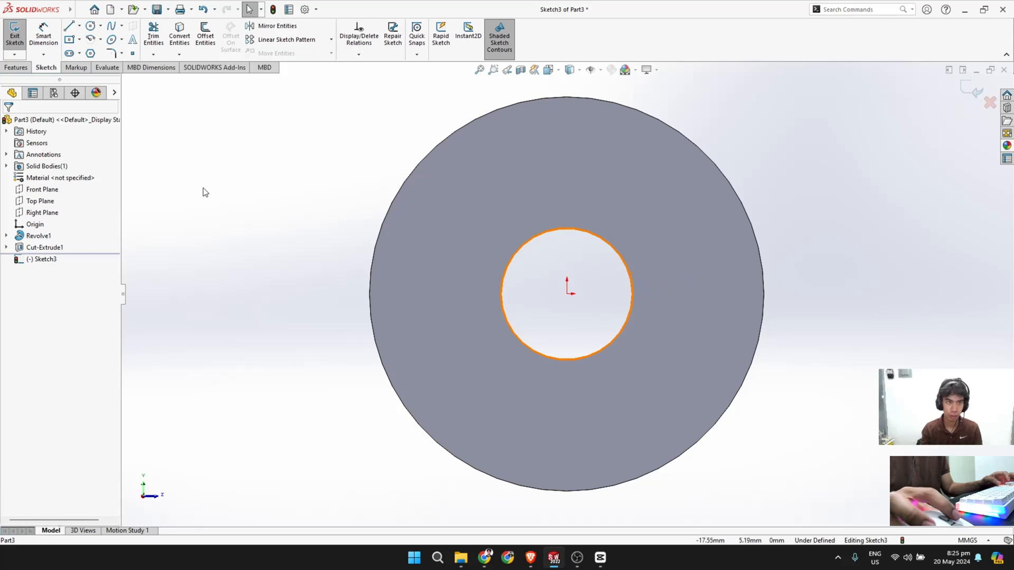
{"action": "left_click", "coordinate": [90, 26]}
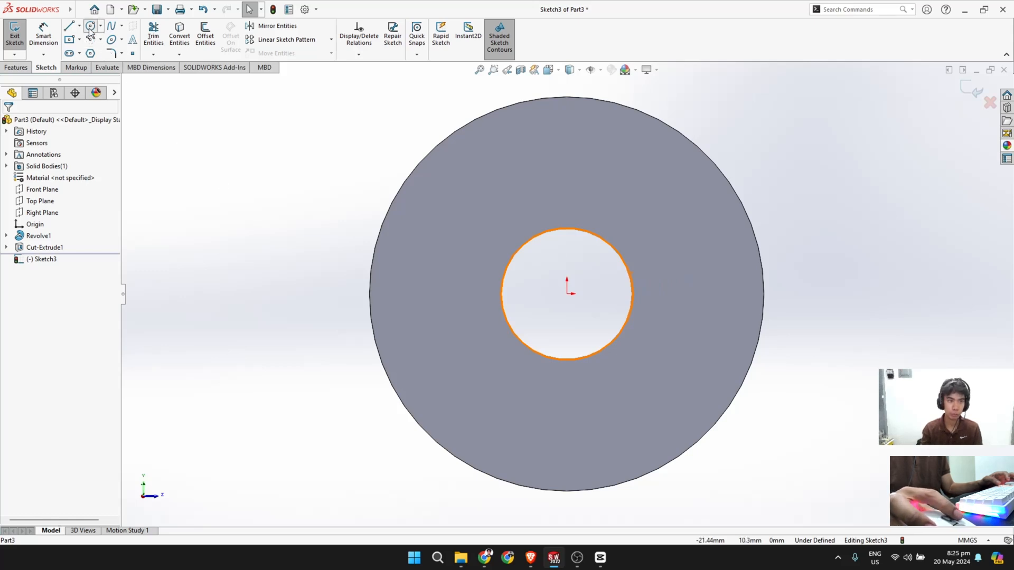
{"action": "left_click", "coordinate": [567, 293]}
{"action": "left_click", "coordinate": [633, 228]}
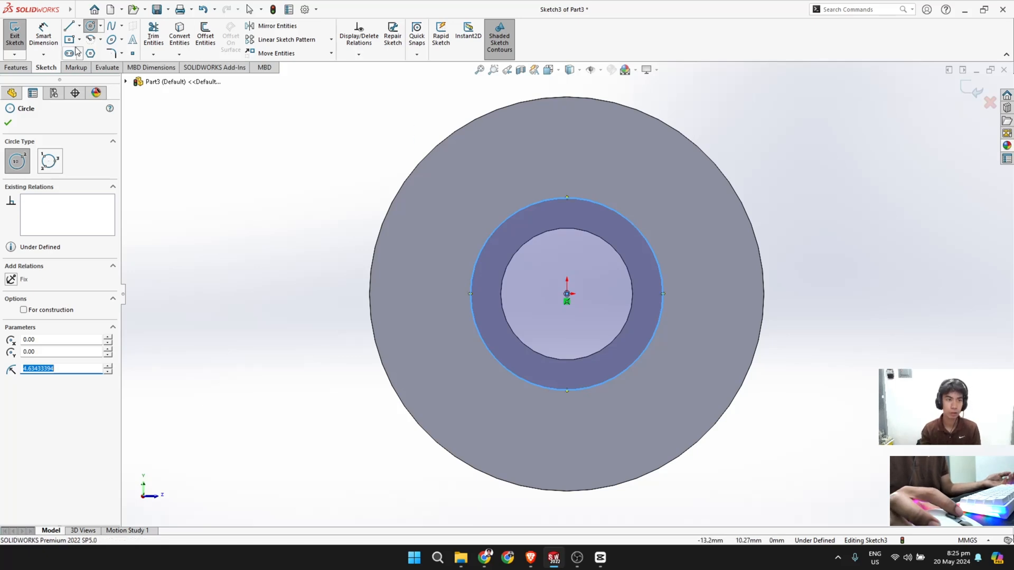
Step: Dimension the diameter of the circle on the large flat face to 9.5 mm
{"action": "left_click", "coordinate": [44, 36]}
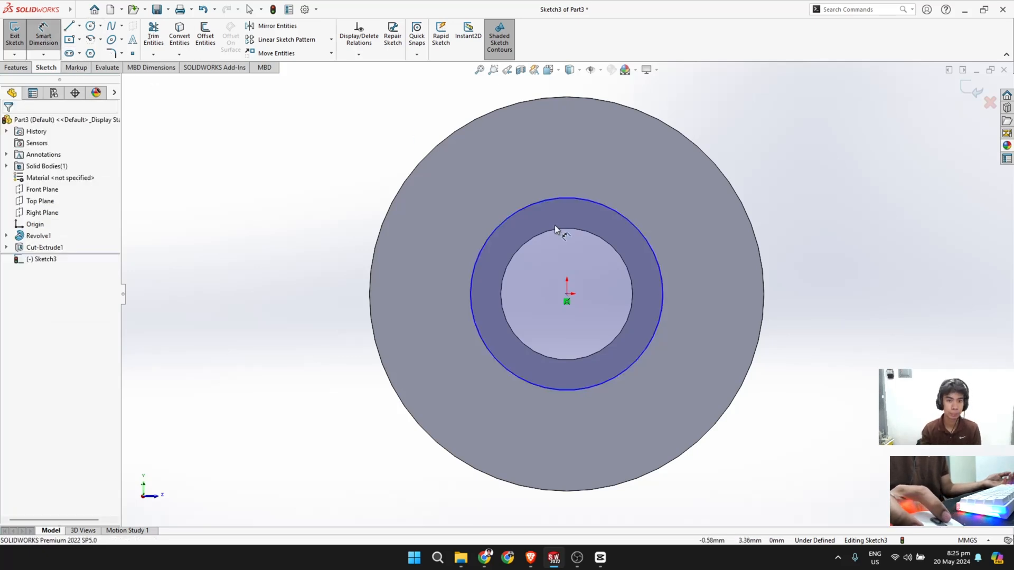
{"action": "left_click", "coordinate": [634, 229]}
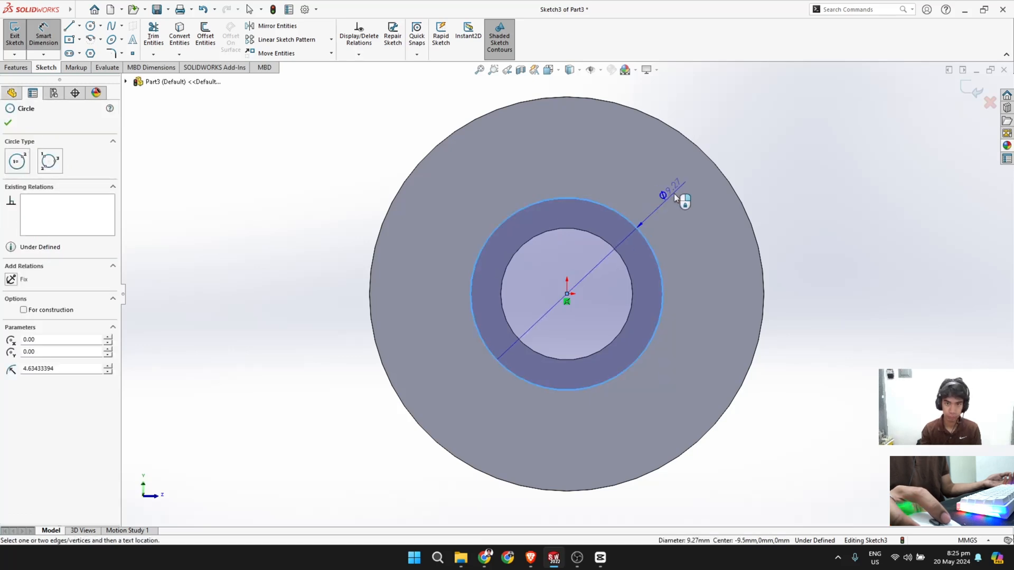
{"action": "left_click", "coordinate": [706, 214]}
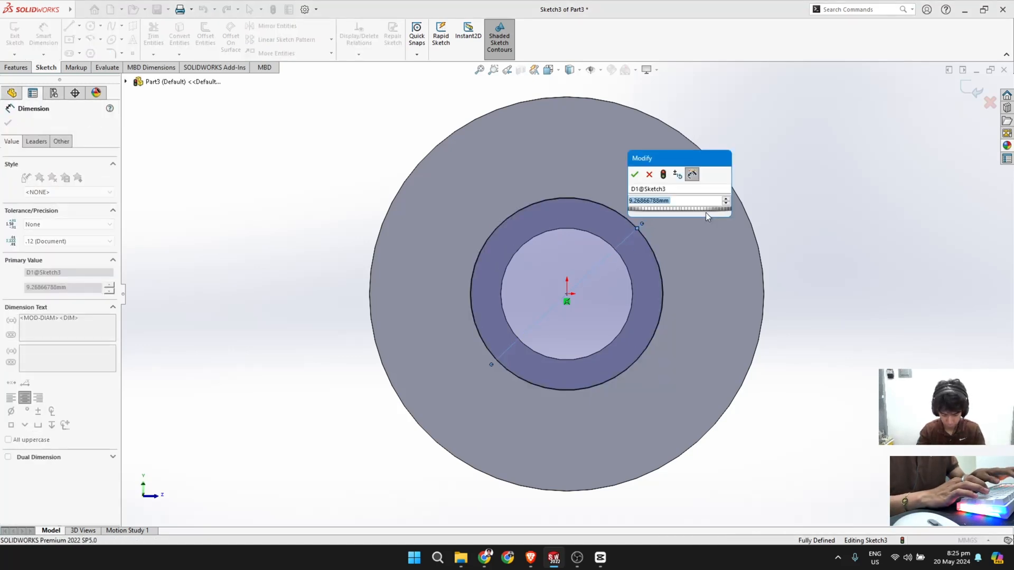
{"action": "type", "text": "9.5"}
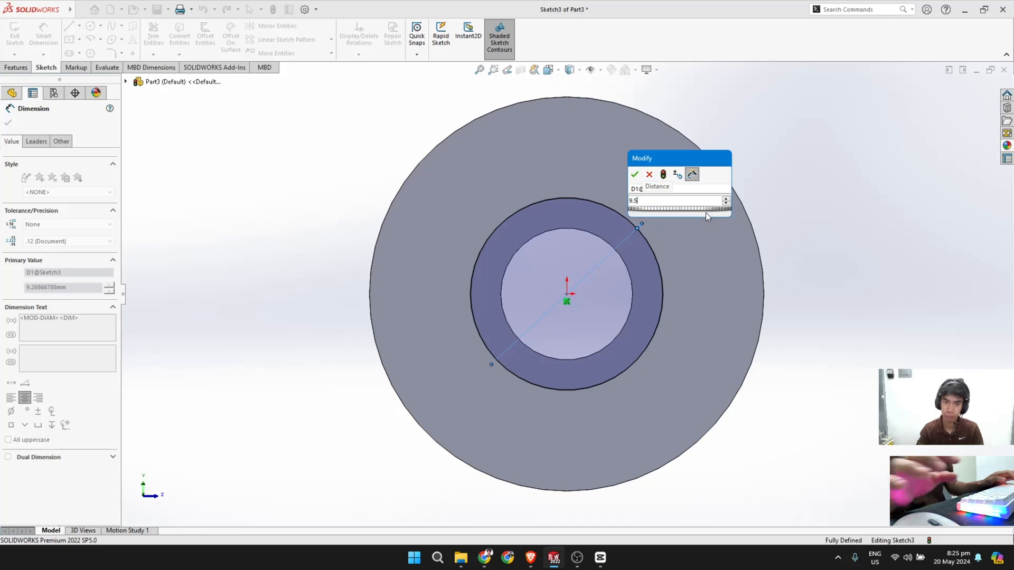
{"action": "key", "text": "Return"}
{"action": "left_click", "coordinate": [8, 122]}
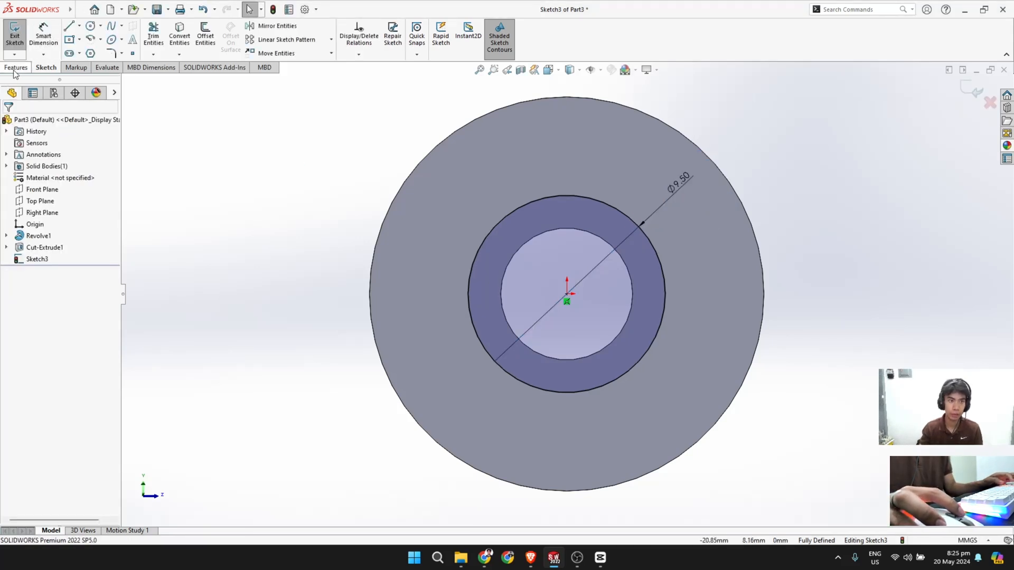
{"action": "left_click", "coordinate": [16, 67]}
{"action": "left_click", "coordinate": [20, 38]}
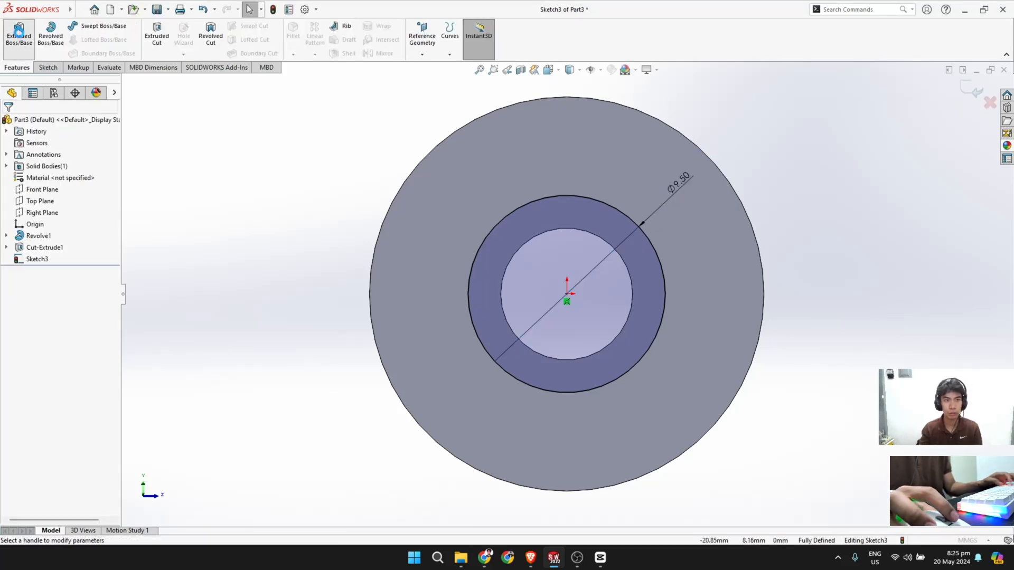
{"action": "left_click", "coordinate": [22, 123]}
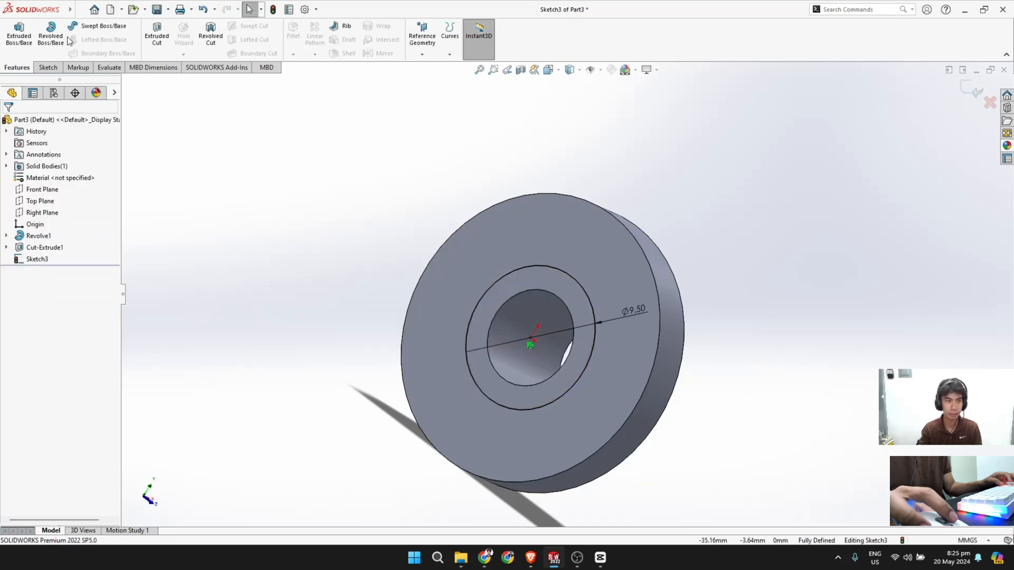
Step: Cut-extrude the 9.5 mm circle on the large flat face to a blind depth of 3.2 mm
{"action": "left_click", "coordinate": [163, 36]}
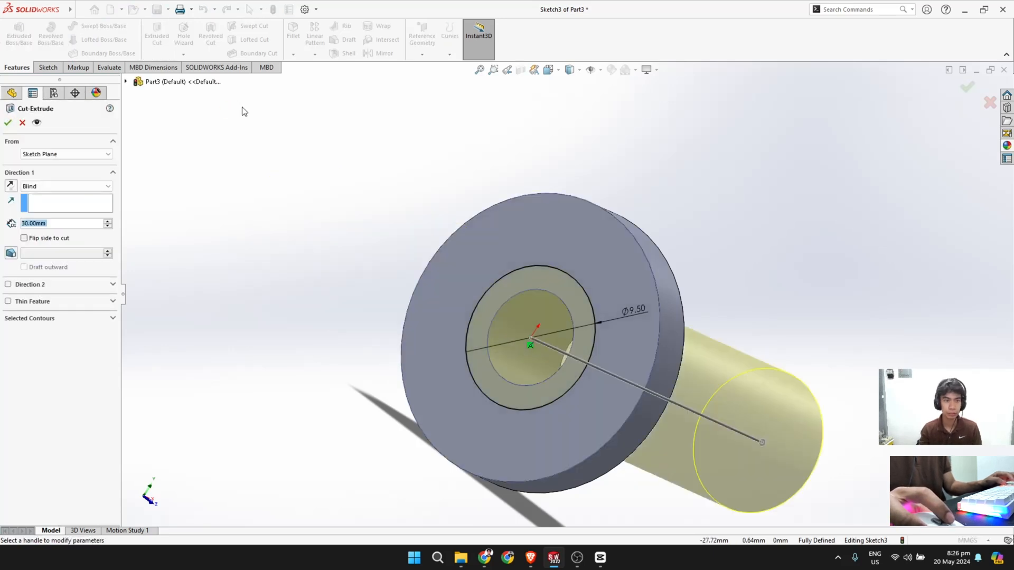
{"action": "type", "text": "3.2"}
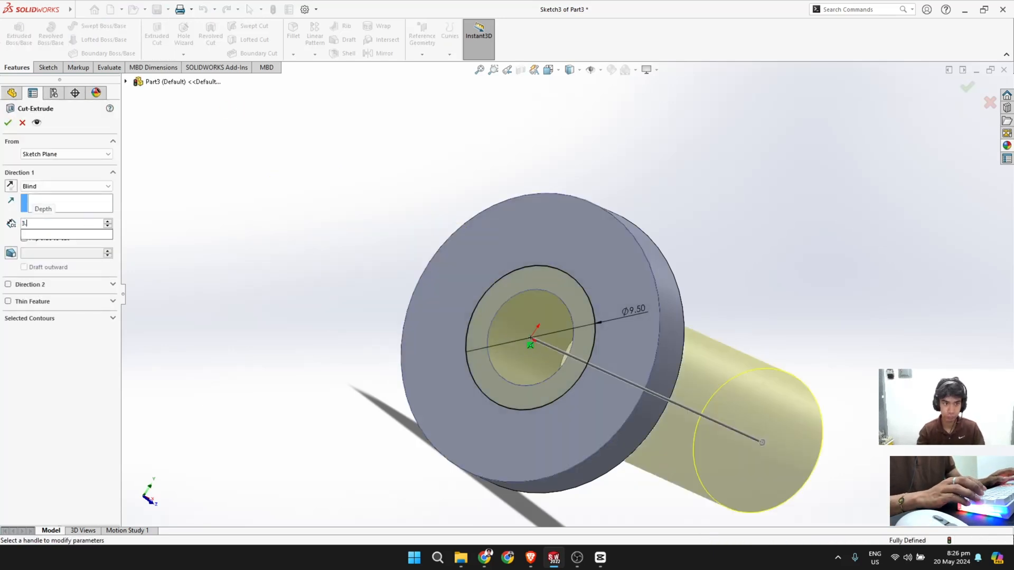
{"action": "key", "text": "Return"}
{"action": "middle_click_drag", "start_coordinate": [450, 323], "coordinate": [383, 324]}
{"action": "left_click", "coordinate": [8, 123]}
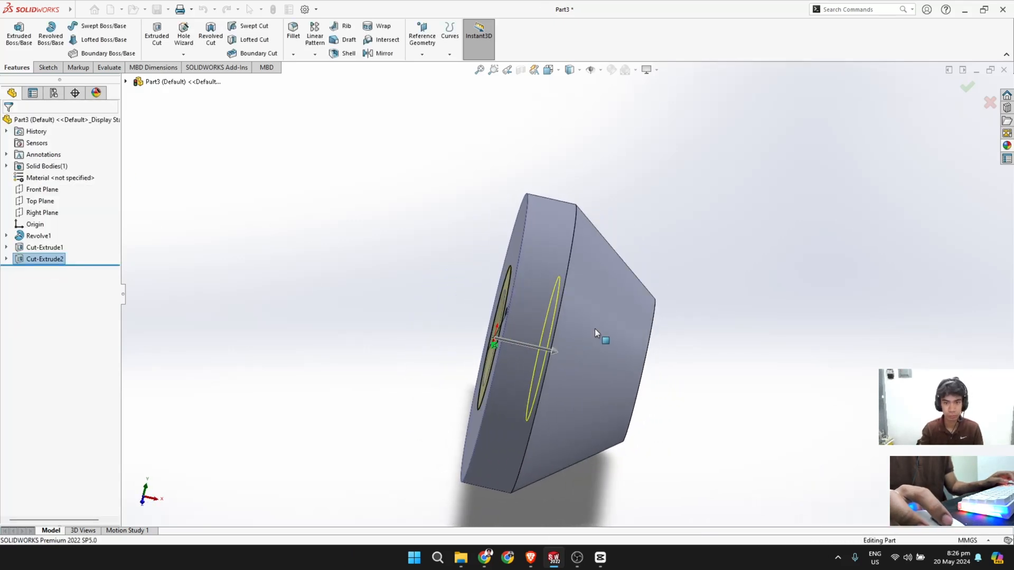
Step: Chamfer the outer edge of the counterbore on the large flat face by 0.5 mm at 45 degrees
{"action": "mouse_move", "coordinate": [625, 337]}
{"action": "middle_mouse_down"}
{"action": "mouse_move", "coordinate": [674, 347]}
{"action": "mouse_move", "coordinate": [637, 335]}
{"action": "middle_mouse_up"}
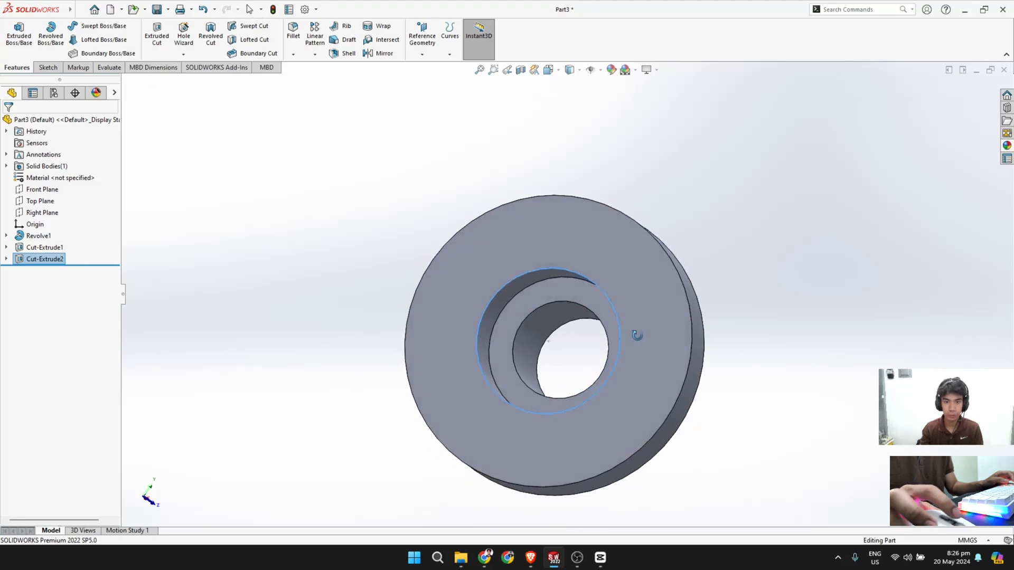
{"action": "left_click", "coordinate": [293, 53]}
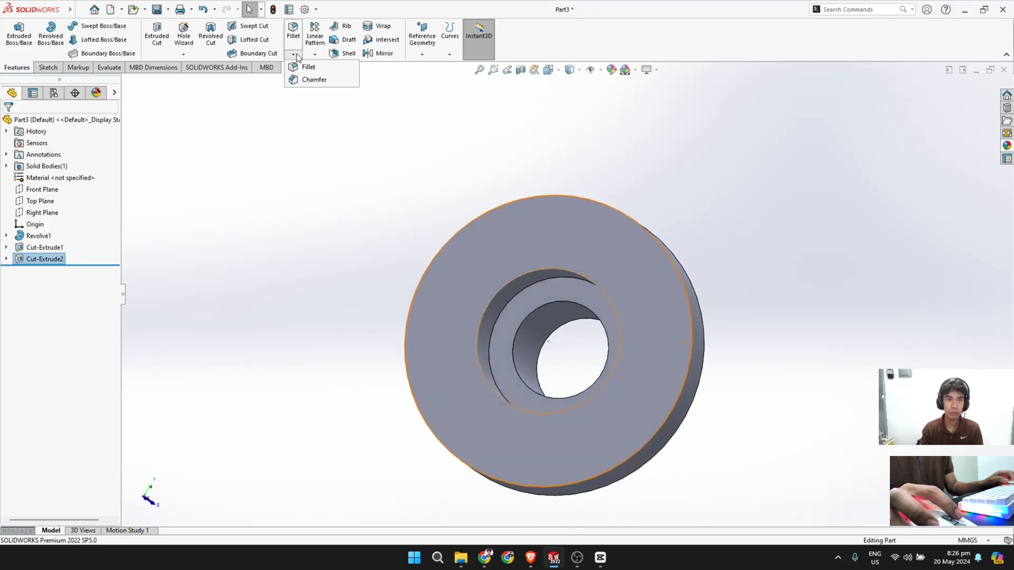
{"action": "left_click", "coordinate": [525, 274]}
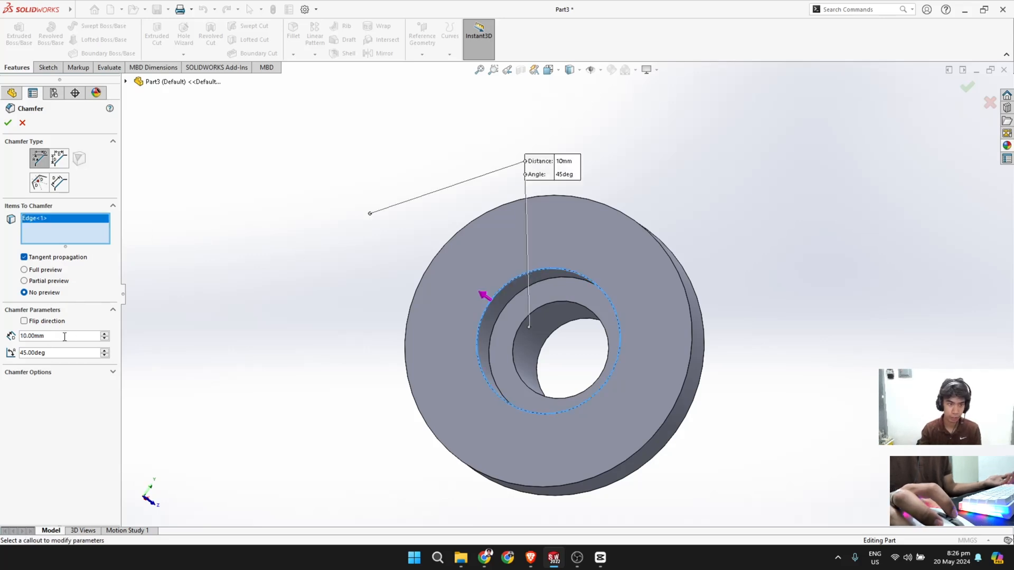
{"action": "type", "text": "0.5"}
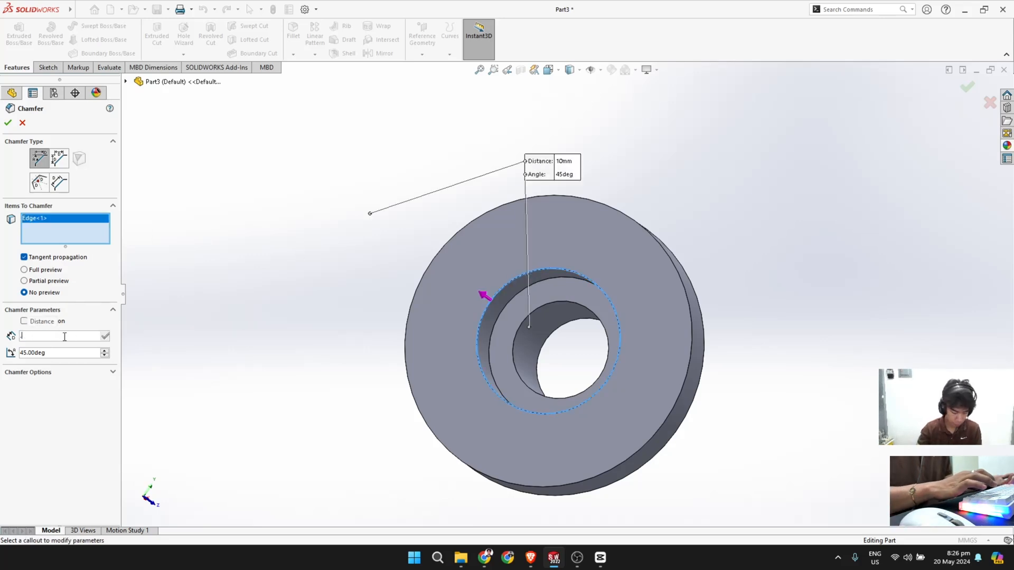
{"action": "key", "text": "Return"}
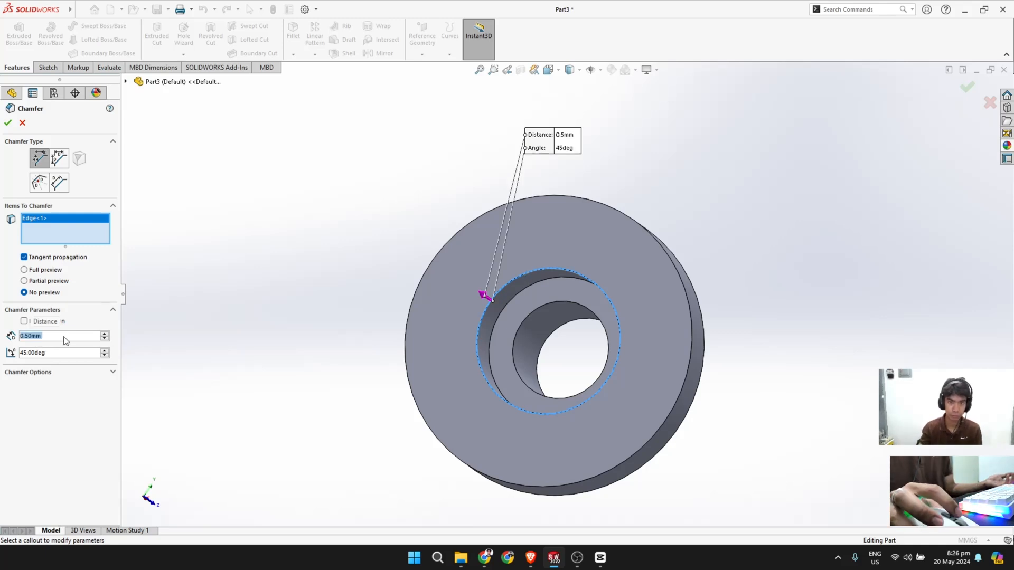
{"action": "left_click", "coordinate": [8, 123]}
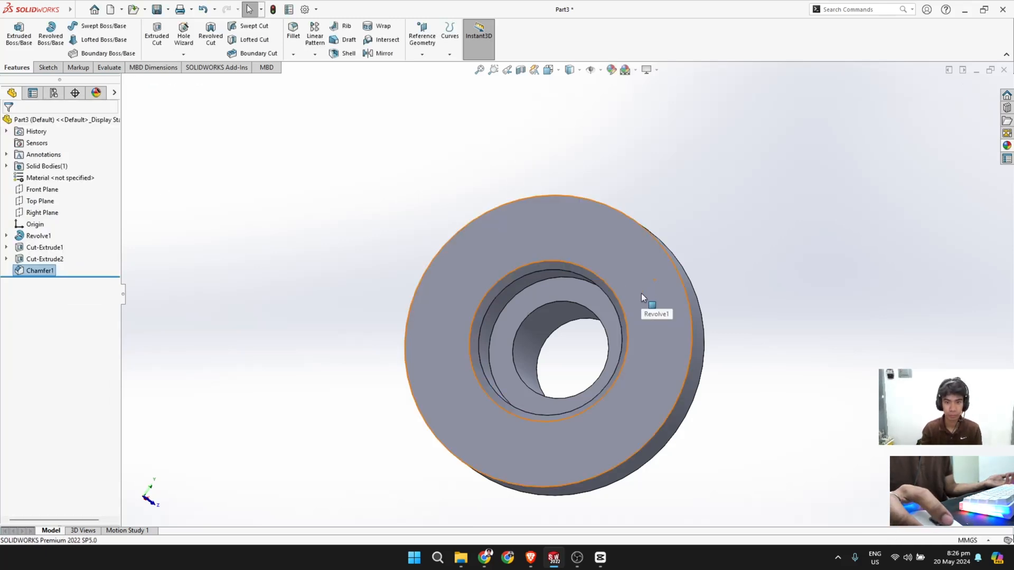
Step: Fillet the edge between the cylindrical rim and the conical surface with a 1.5 mm radius
{"action": "left_click", "coordinate": [695, 213]}
{"action": "middle_click_drag", "start_coordinate": [691, 256], "coordinate": [584, 291]}
{"action": "left_click", "coordinate": [293, 54]}
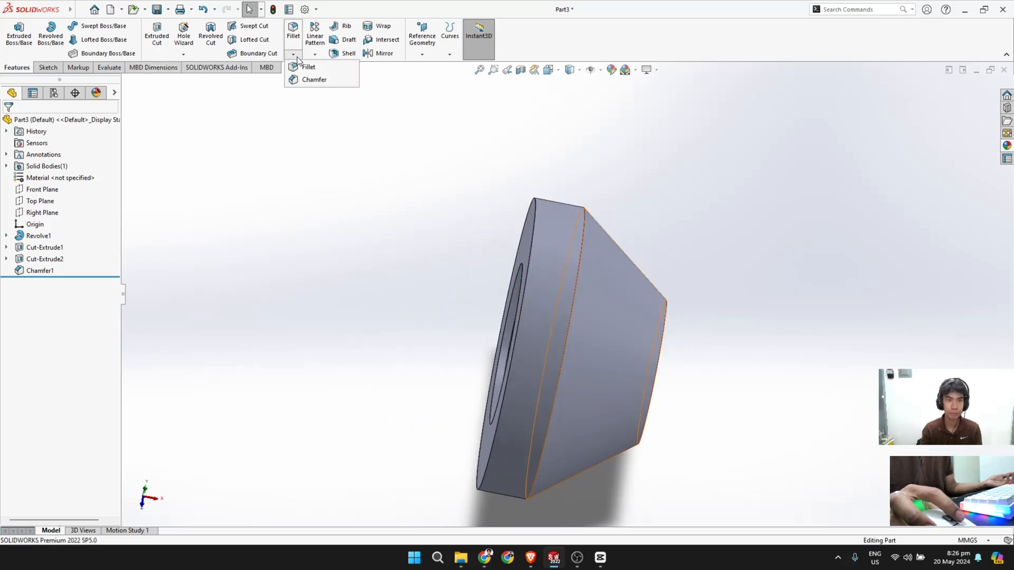
{"action": "left_click", "coordinate": [299, 35]}
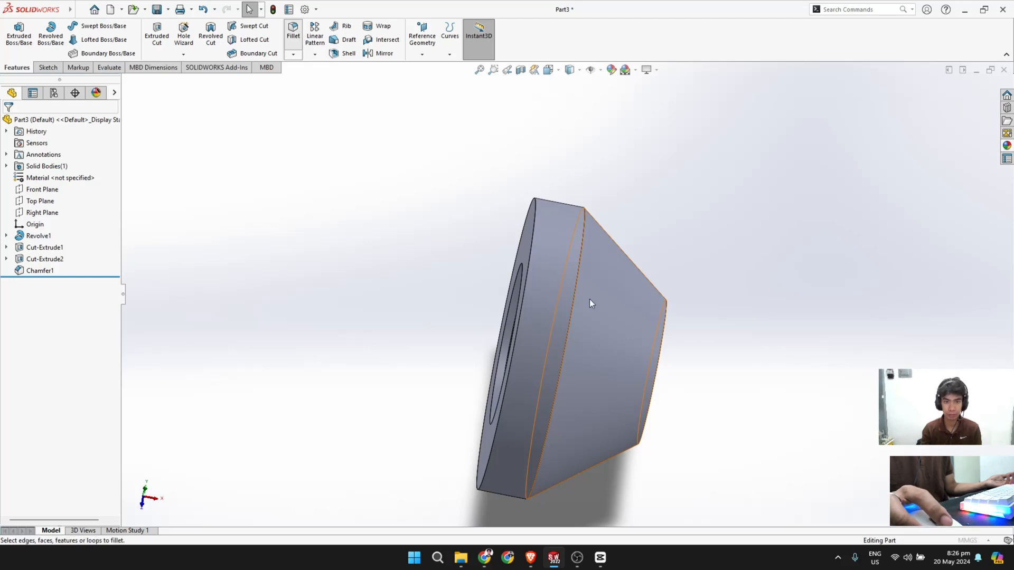
{"action": "middle_click_drag", "start_coordinate": [589, 299], "coordinate": [566, 302]}
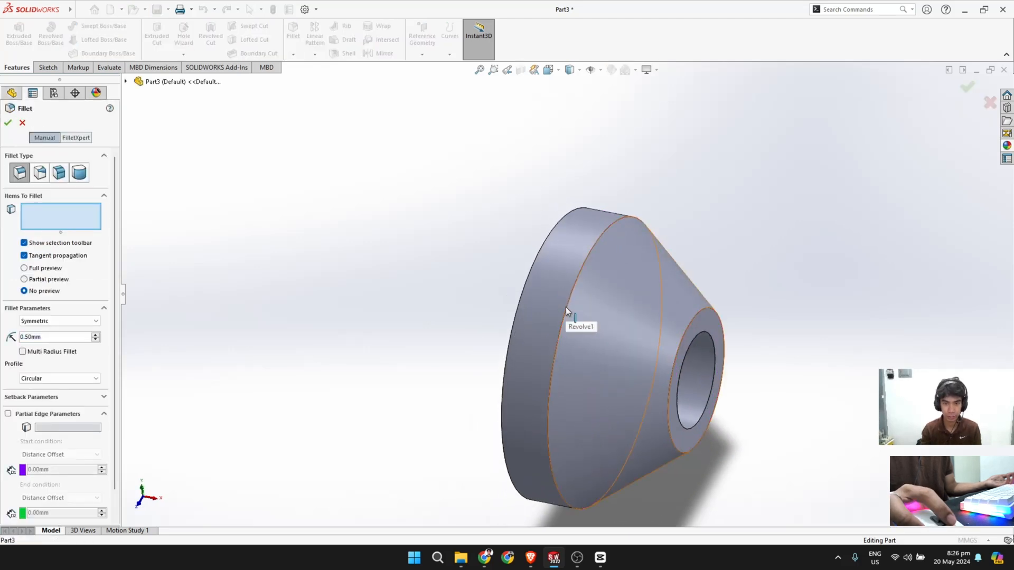
{"action": "left_click", "coordinate": [566, 309]}
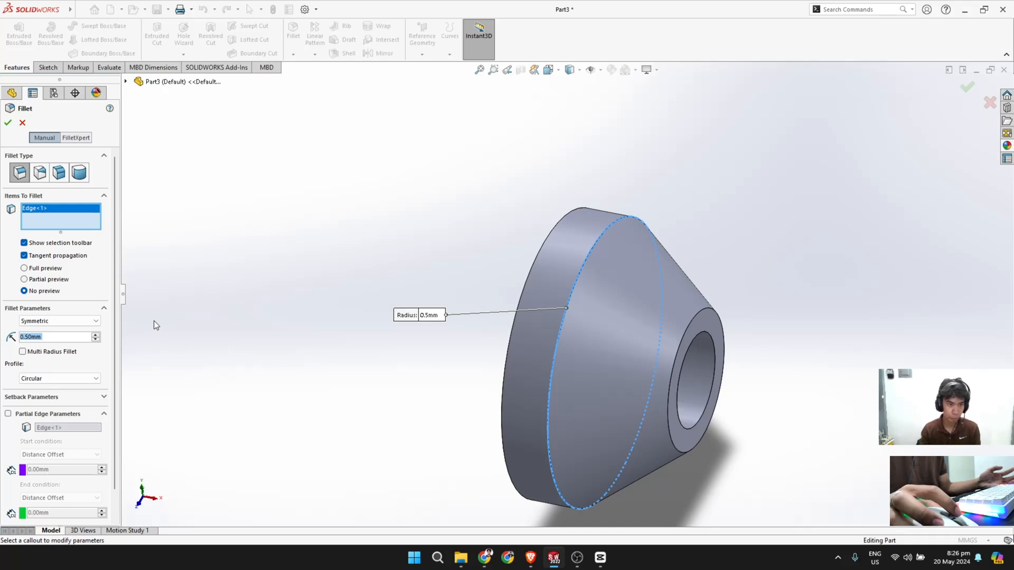
{"action": "type", "text": "1.5"}
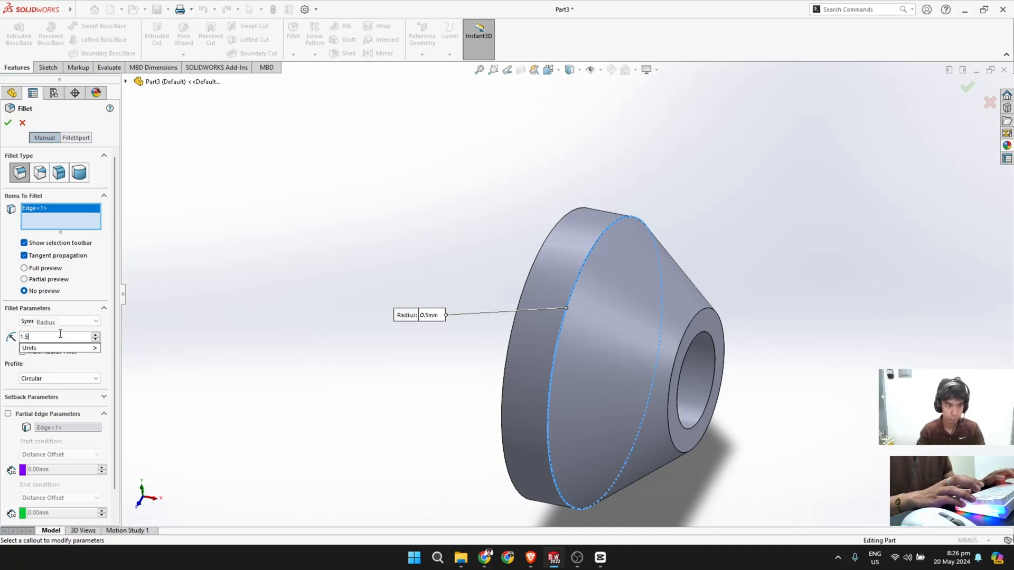
{"action": "key", "text": "Return"}
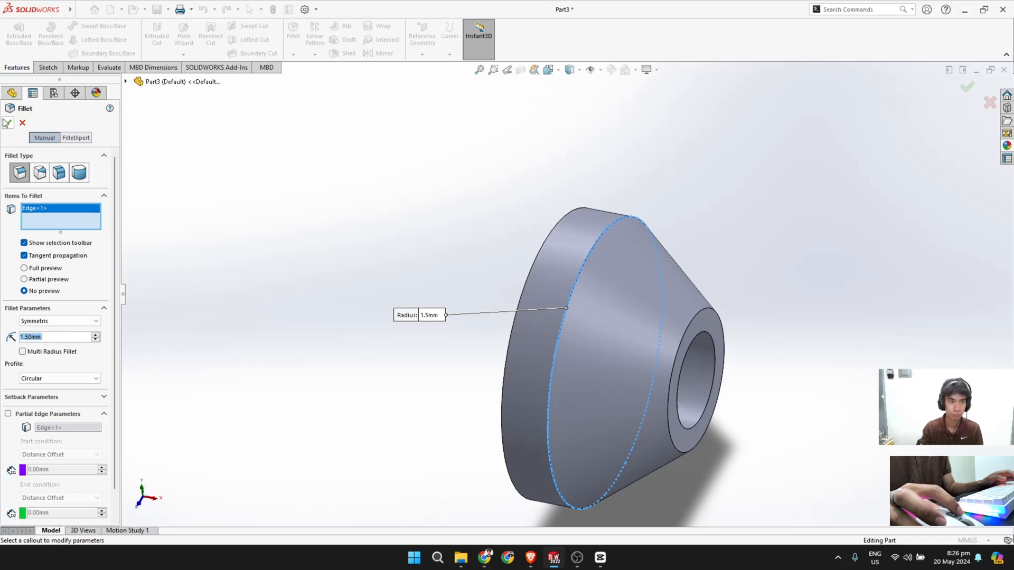
{"action": "left_click", "coordinate": [7, 123]}
Step: Apply a dark olive appearance (RGB 103, 99, 0) to all features from the revolve through the fillet
{"action": "middle_click_drag", "start_coordinate": [845, 316], "coordinate": [749, 364]}
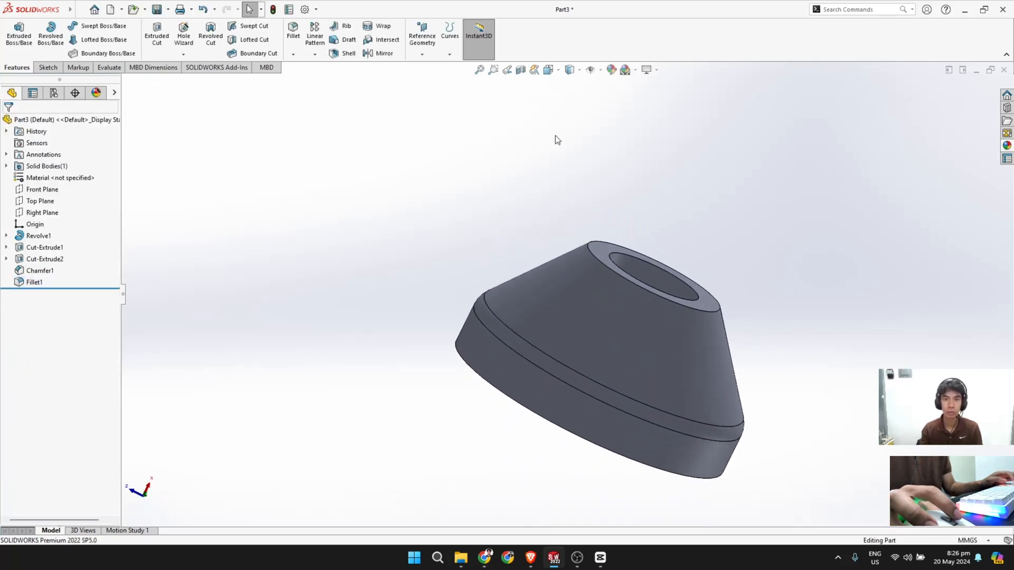
{"action": "left_click", "coordinate": [35, 238]}
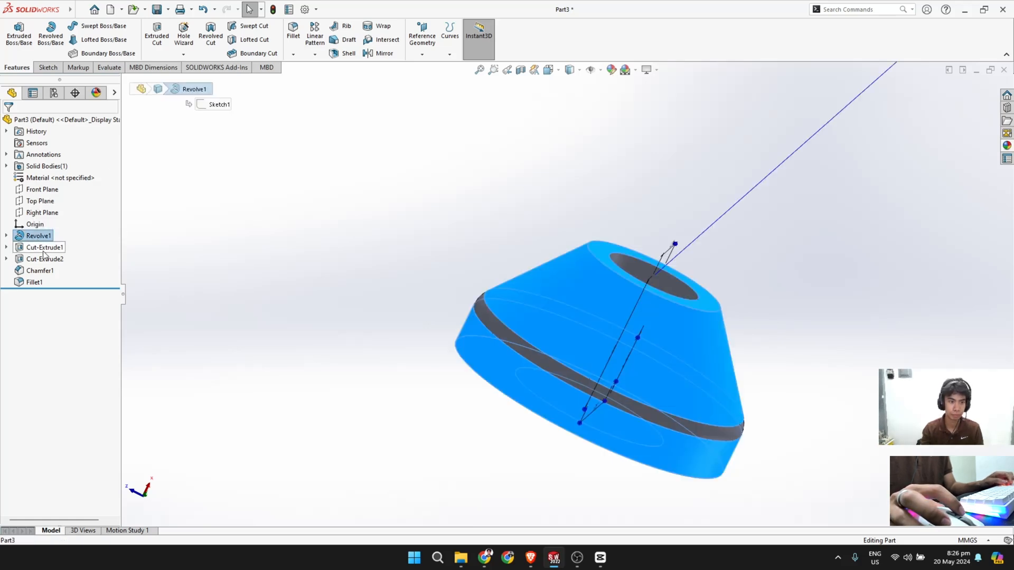
{"action": "left_click", "coordinate": [42, 283], "text": "shift"}
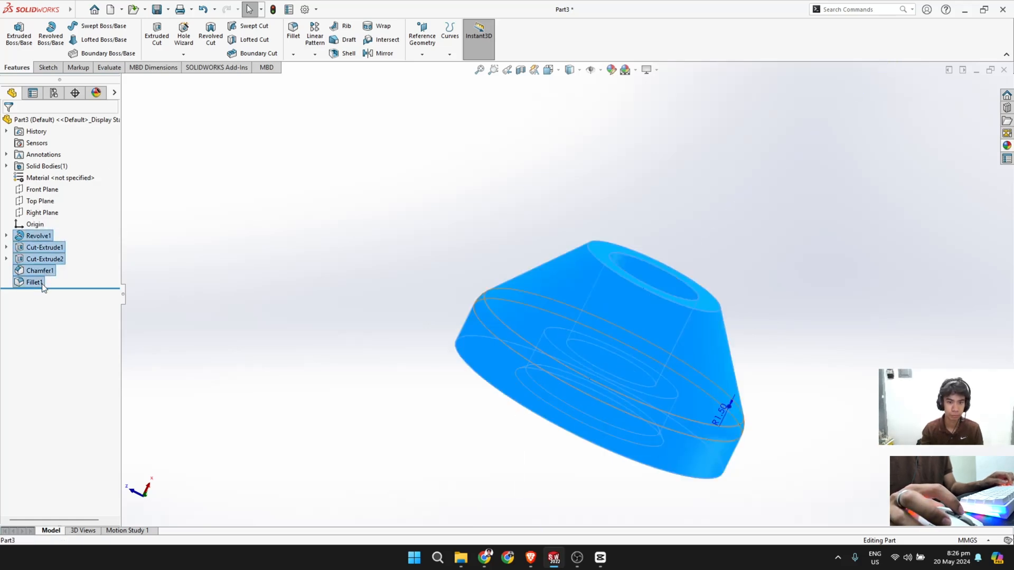
{"action": "left_click", "coordinate": [611, 70]}
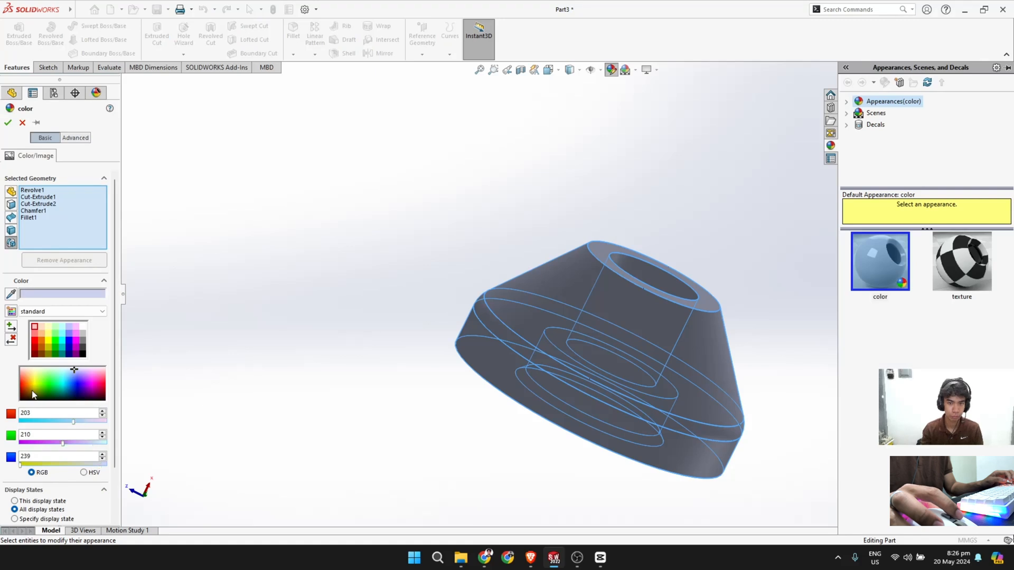
{"action": "left_click_drag", "start_coordinate": [32, 391], "coordinate": [34, 396]}
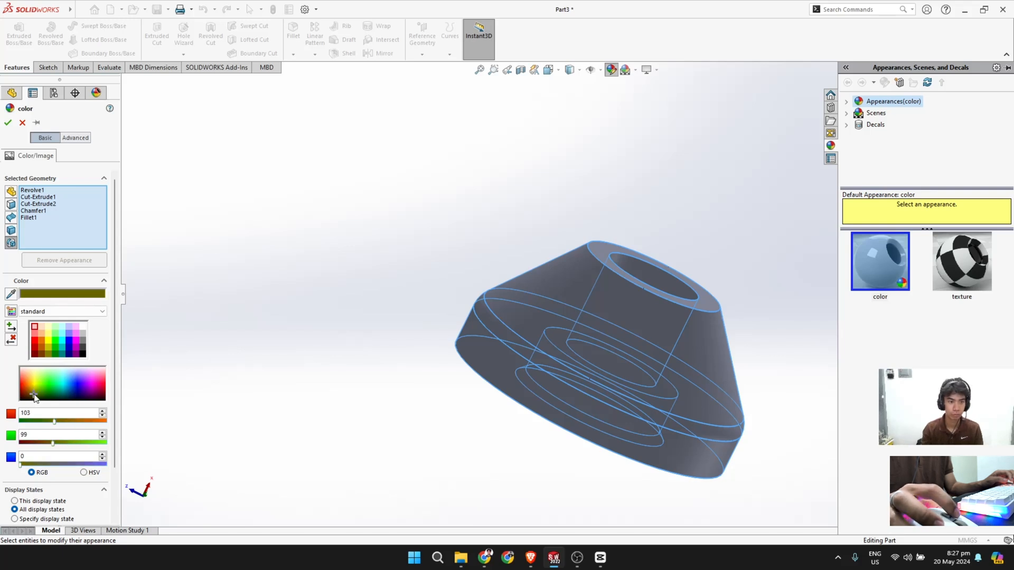
{"action": "left_click", "coordinate": [7, 123]}
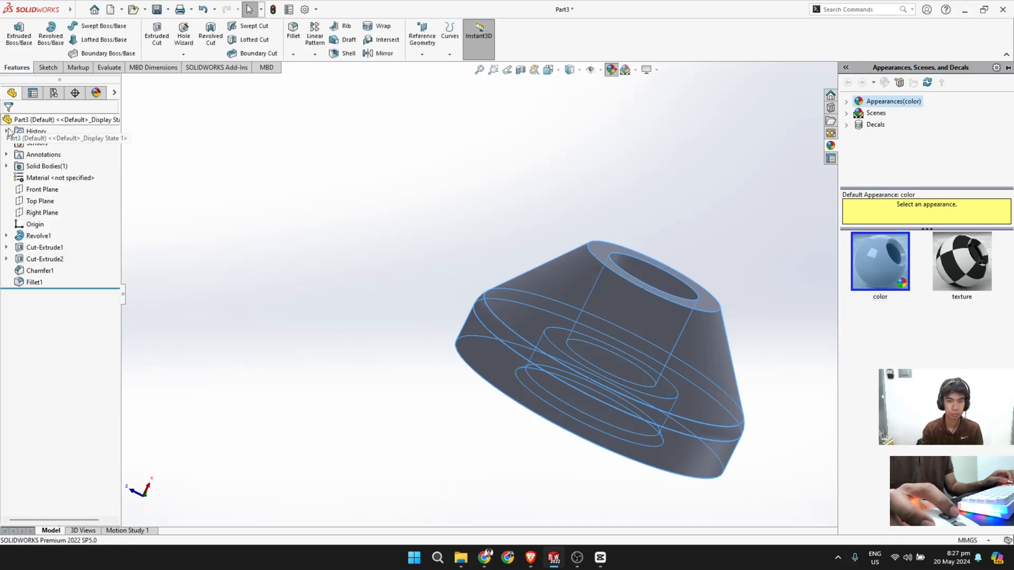
{"action": "scroll", "coordinate": [776, 350], "scroll_direction": "down", "scroll_amount": 1}
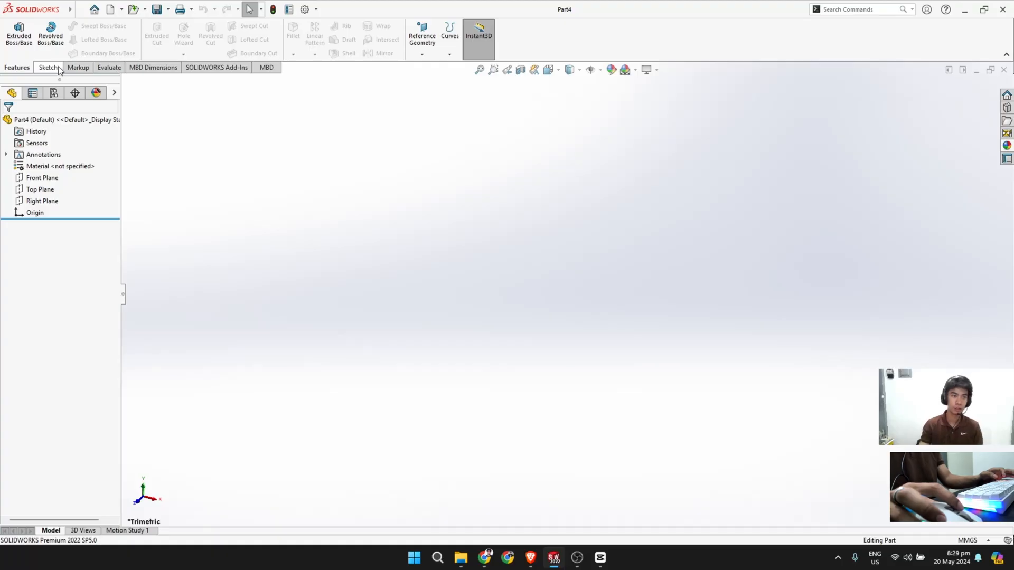
Step: Sketch a circle about 61.55 mm in diameter on the Front Plane of the new part, centered at the origin
{"action": "left_click", "coordinate": [57, 68]}
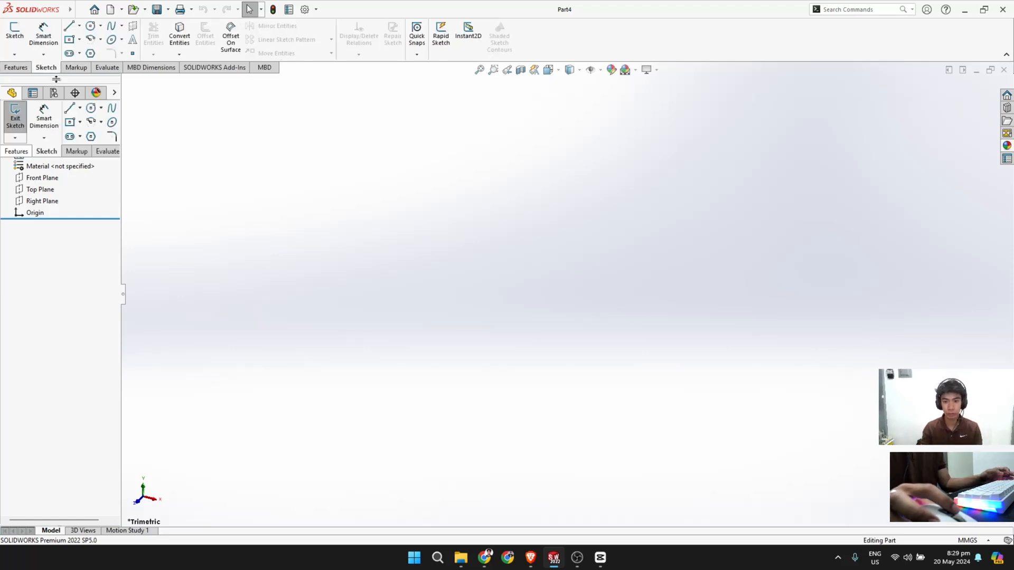
{"action": "left_click", "coordinate": [14, 31]}
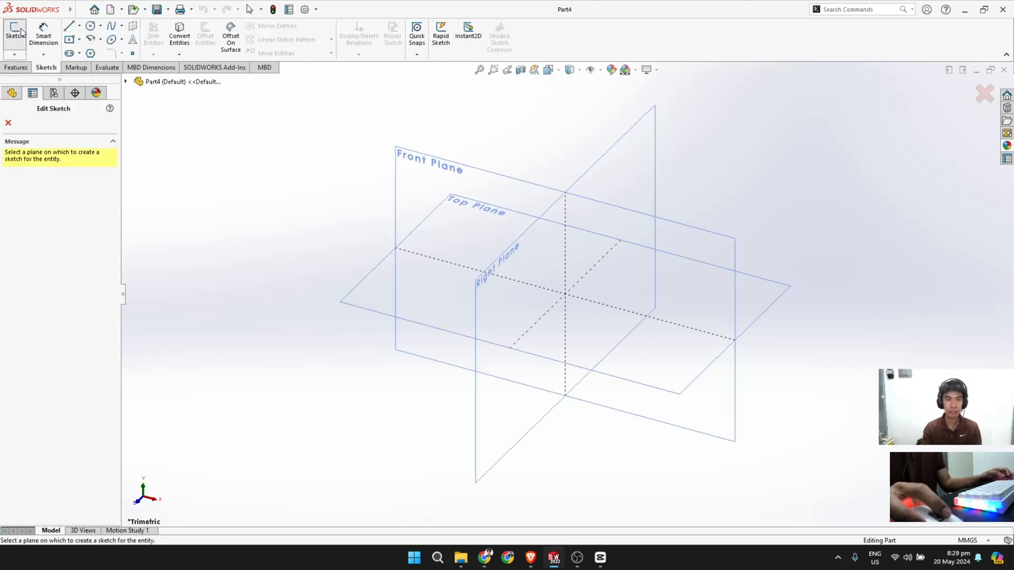
{"action": "left_click", "coordinate": [414, 179]}
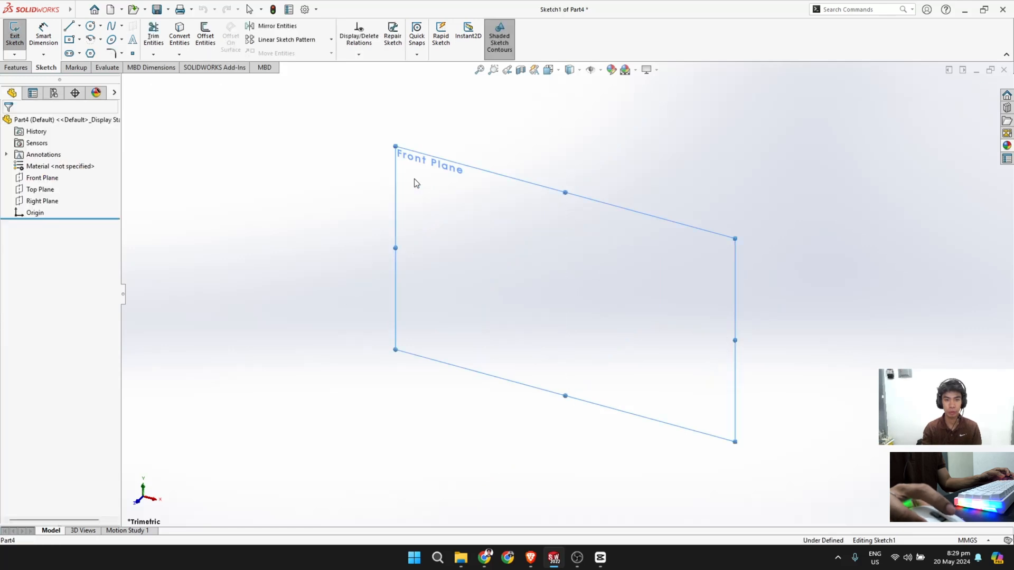
{"action": "left_click", "coordinate": [91, 26]}
{"action": "left_click", "coordinate": [565, 294]}
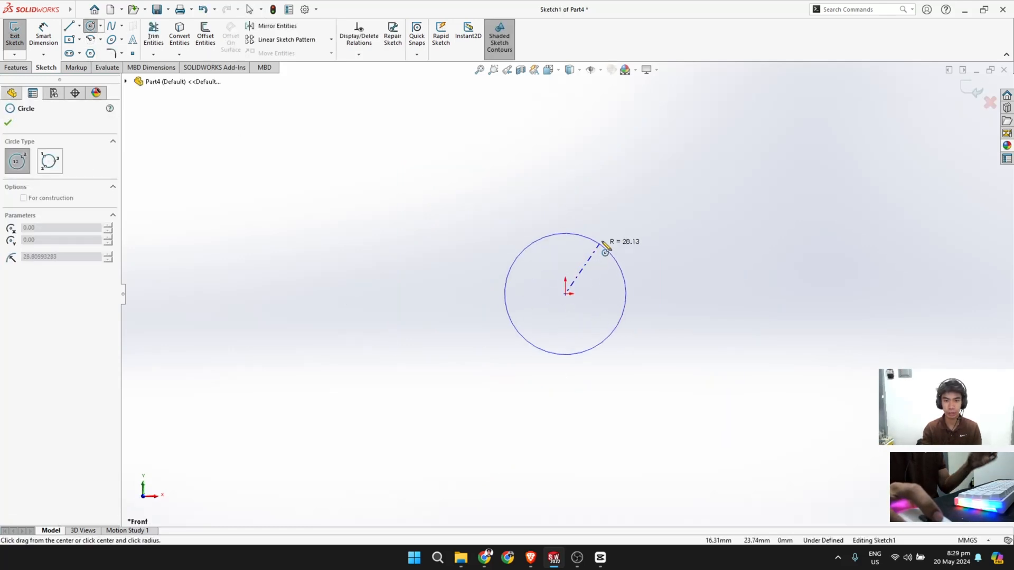
{"action": "left_click", "coordinate": [608, 245]}
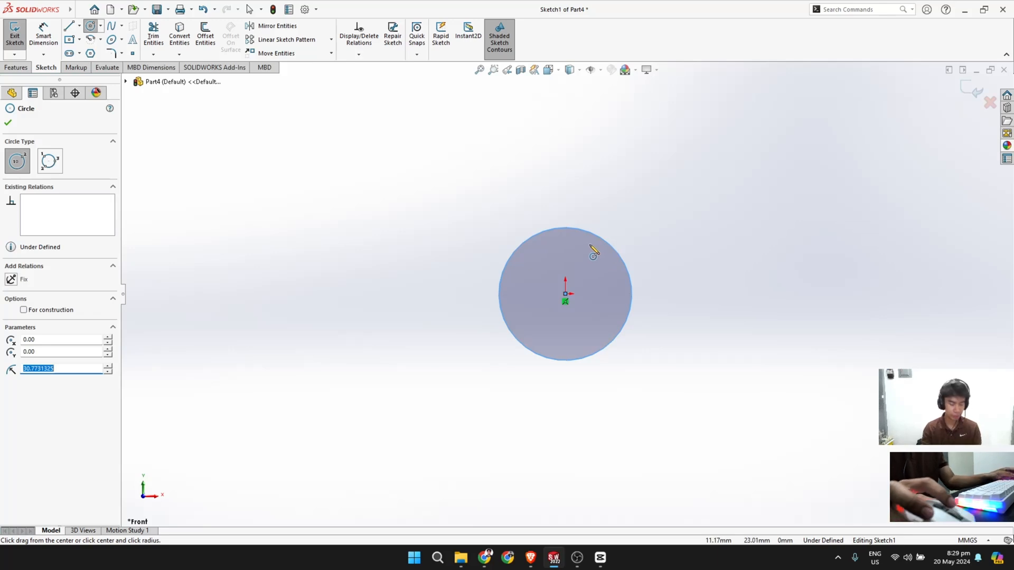
Step: Dimension the circle's diameter to 4.8 mm
{"action": "left_click", "coordinate": [43, 35]}
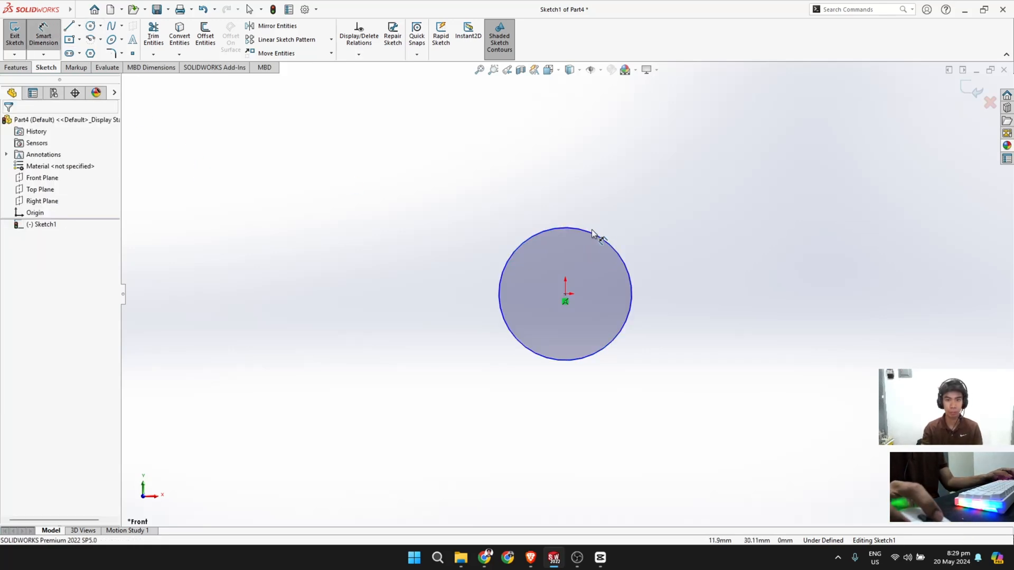
{"action": "left_click", "coordinate": [618, 242]}
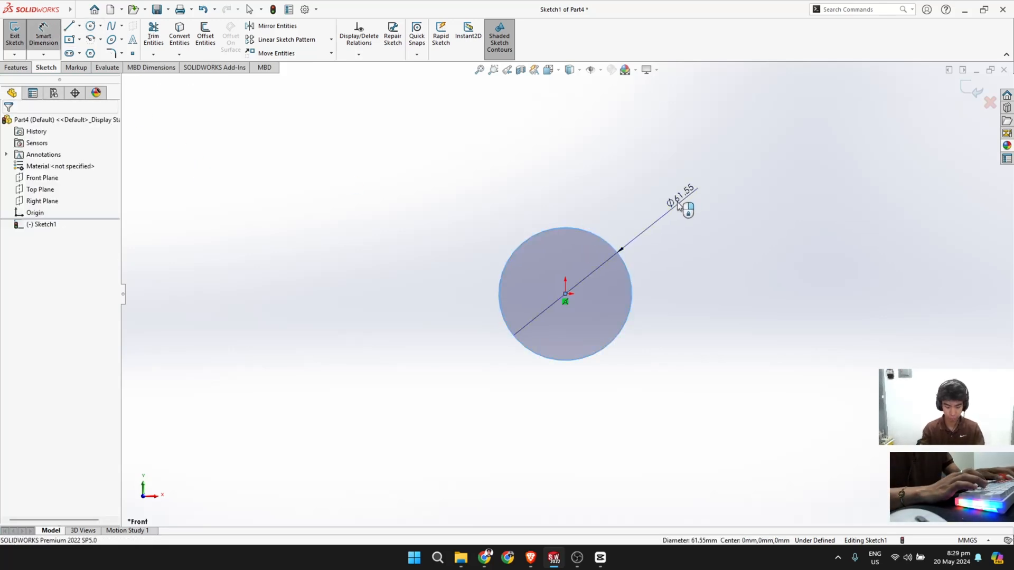
{"action": "left_click", "coordinate": [678, 205]}
{"action": "type", "text": "60"}
{"action": "key", "text": "Return"}
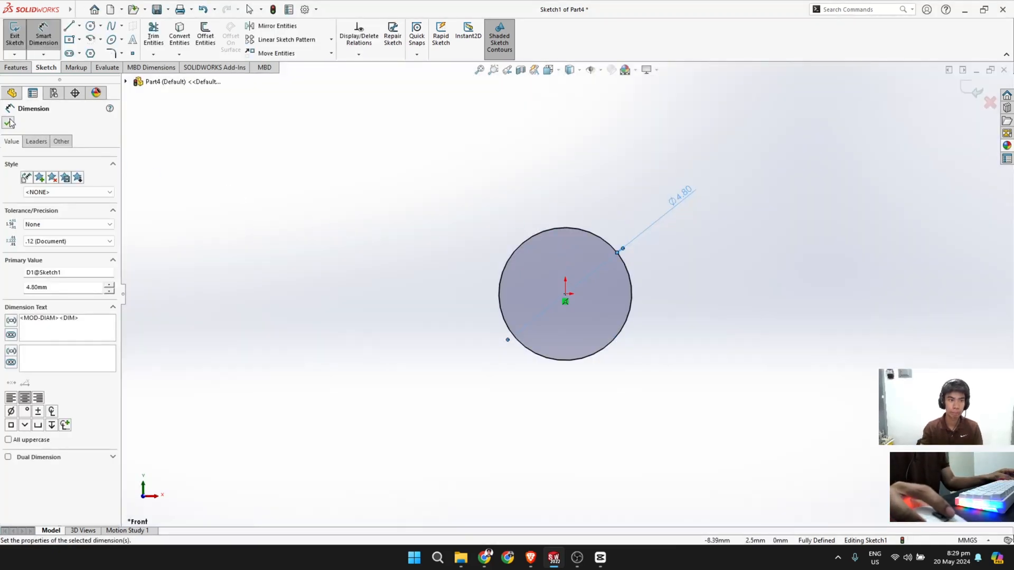
{"action": "left_click", "coordinate": [9, 123]}
Step: Extrude the 4.8 mm circle 52 mm using the Mid Plane end condition
{"action": "left_click", "coordinate": [16, 67]}
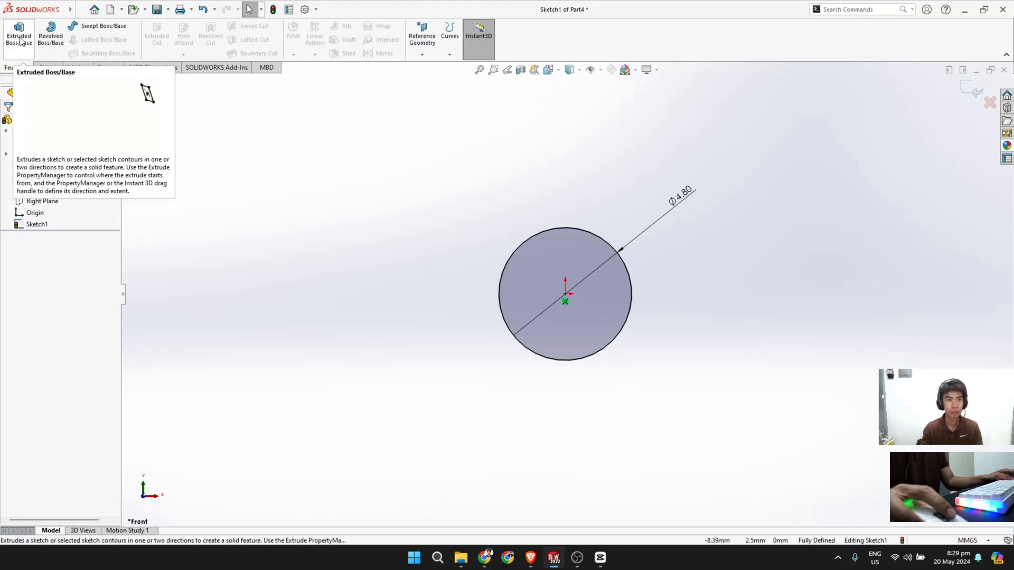
{"action": "left_click", "coordinate": [21, 41]}
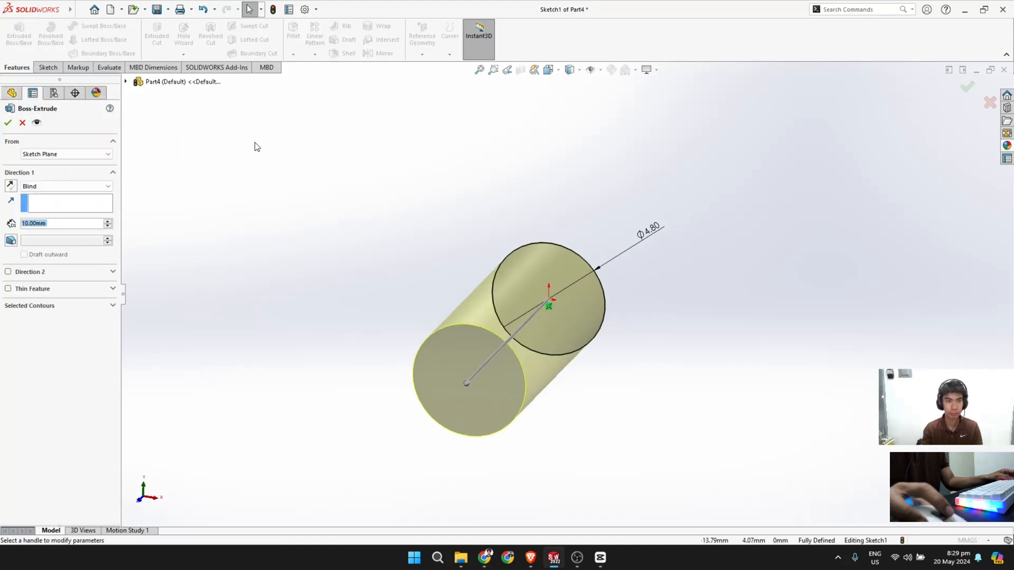
{"action": "left_click", "coordinate": [58, 187]}
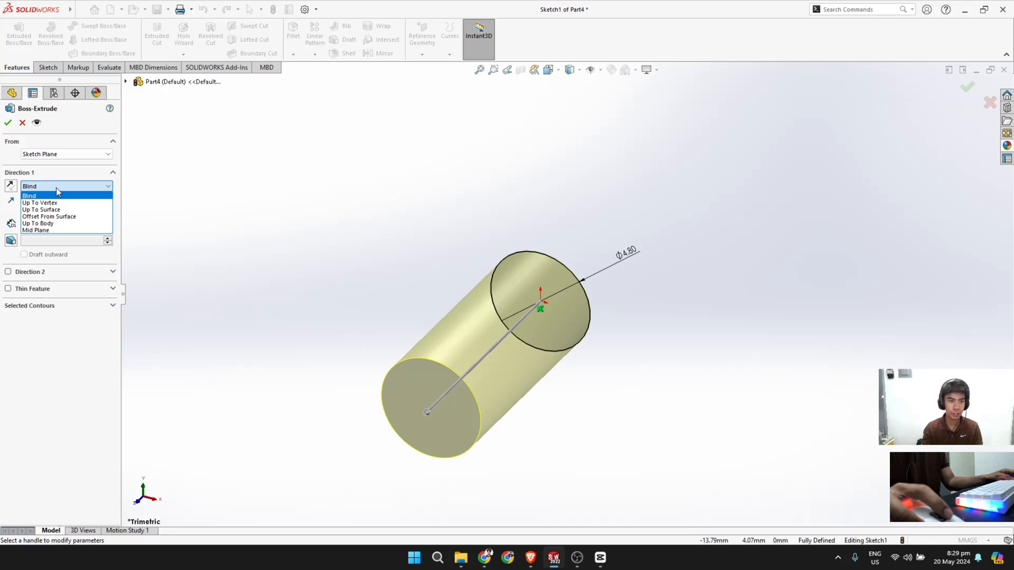
{"action": "left_click", "coordinate": [60, 230]}
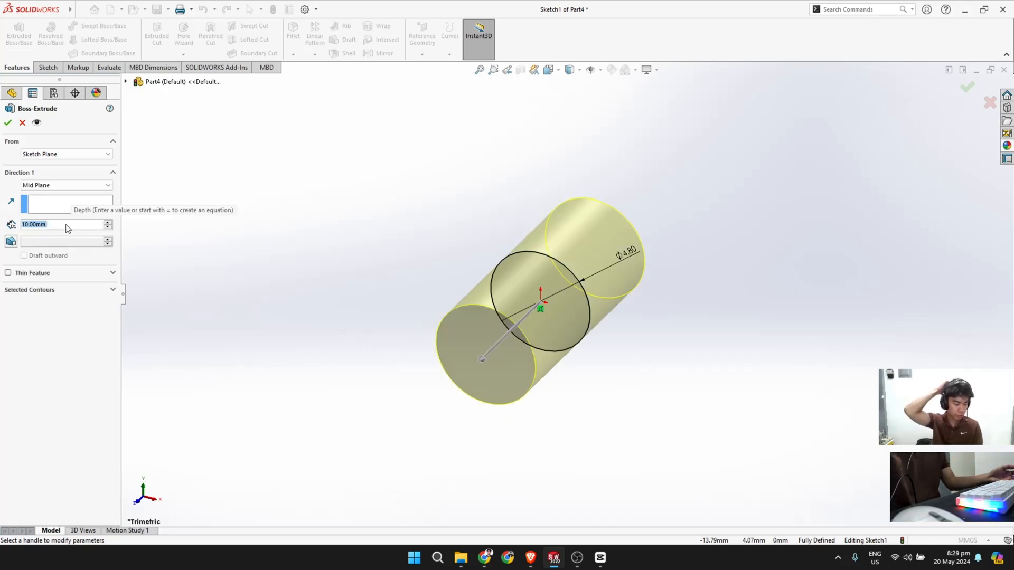
{"action": "type", "text": "52"}
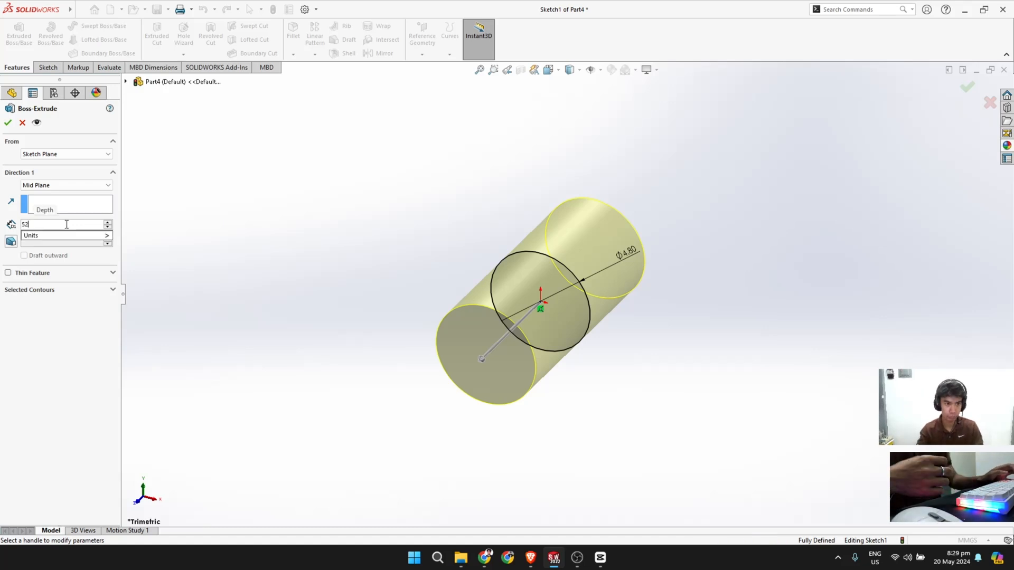
{"action": "key", "text": "Return"}
{"action": "key", "text": "f"}
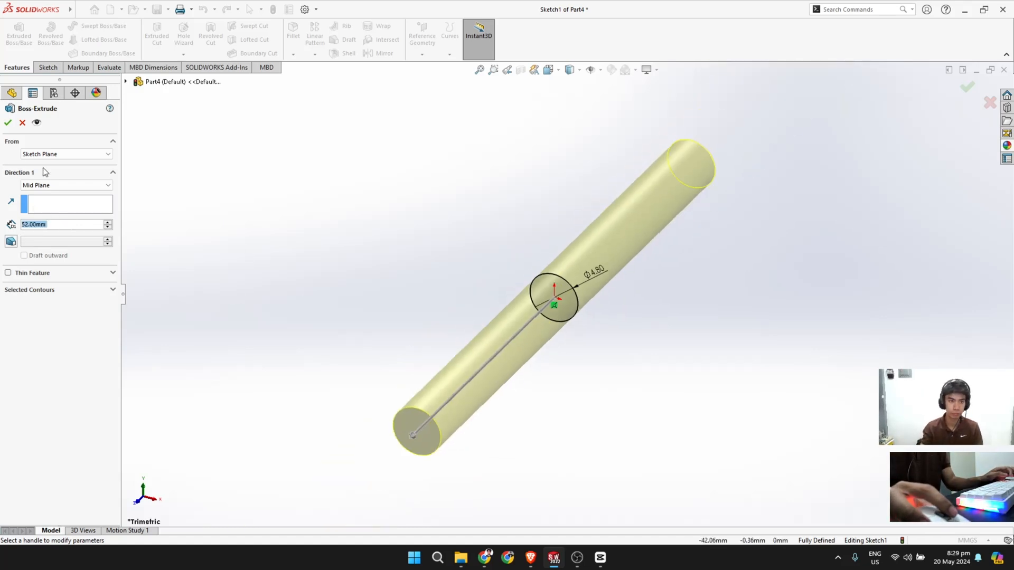
{"action": "left_click", "coordinate": [7, 124]}
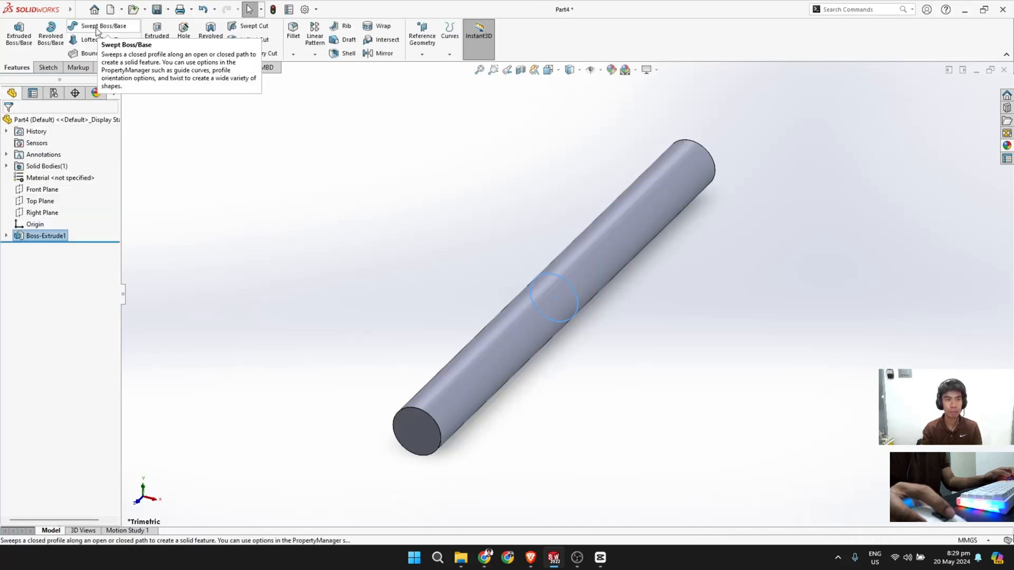
Step: Add a 10 mm Dome to the front end face of the rod
{"action": "left_click", "coordinate": [81, 9]}
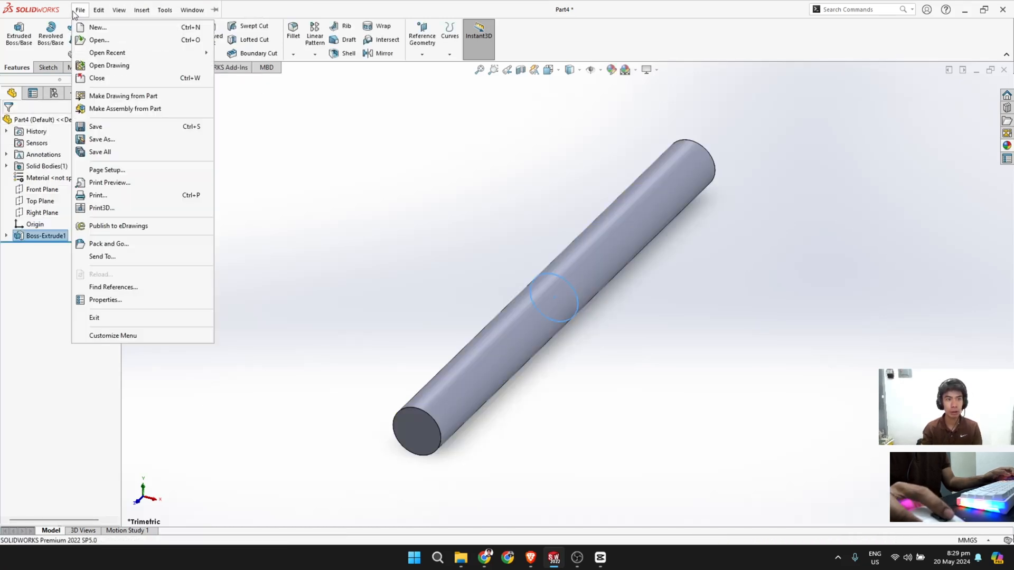
{"action": "mouse_move", "coordinate": [142, 11]}
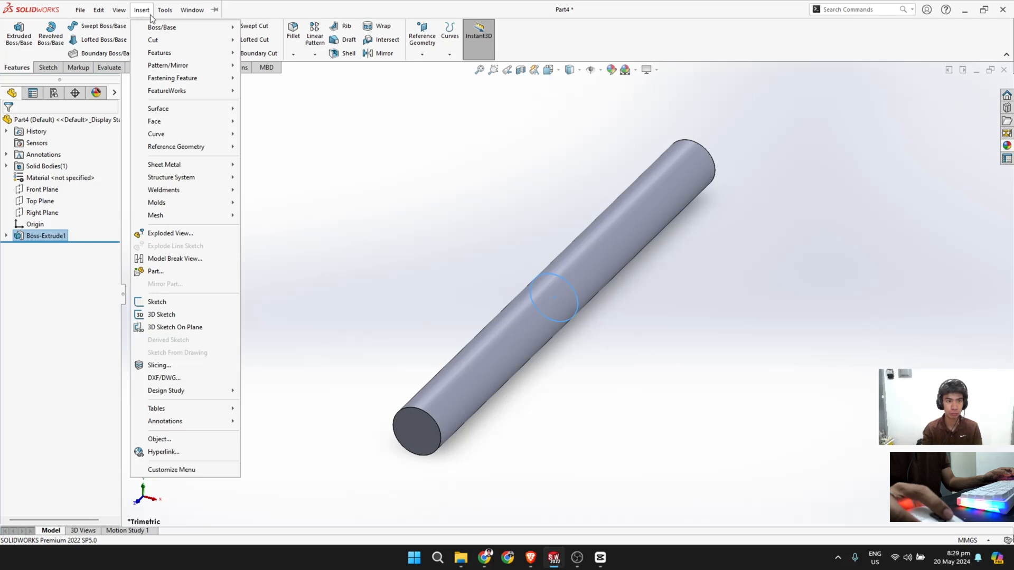
{"action": "left_click", "coordinate": [143, 10]}
{"action": "left_click", "coordinate": [145, 10]}
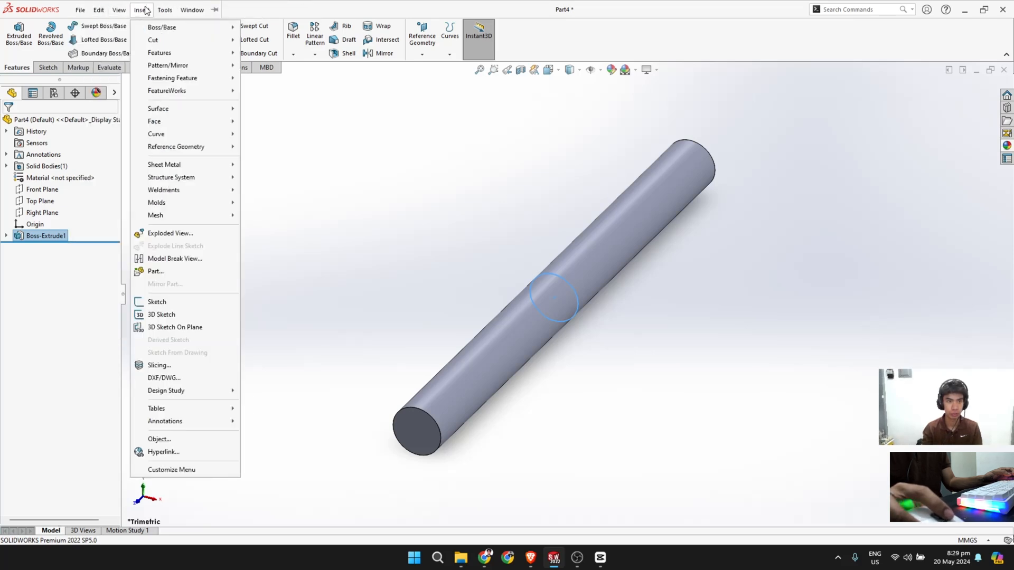
{"action": "mouse_move", "coordinate": [159, 52]}
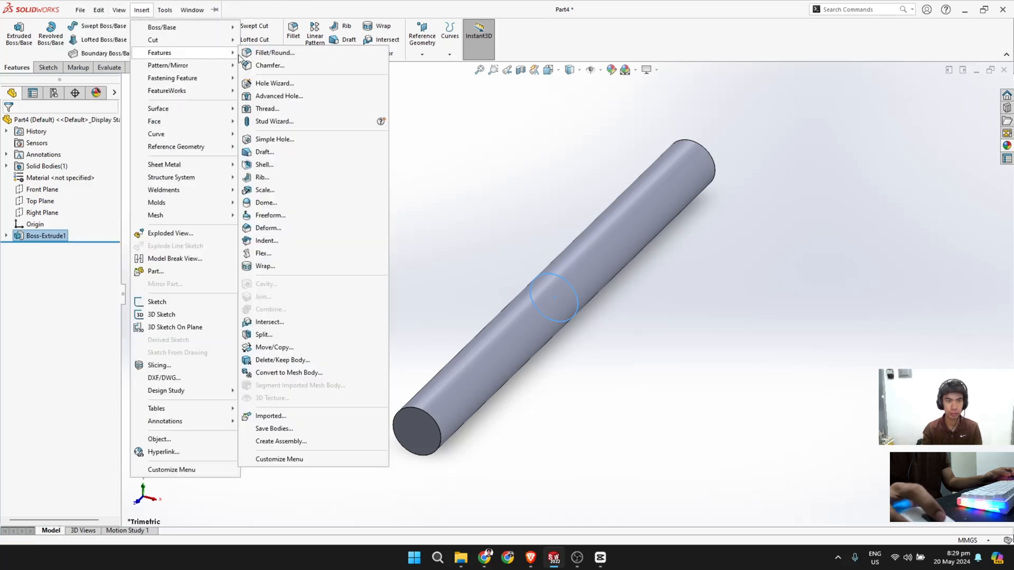
{"action": "left_click", "coordinate": [287, 202]}
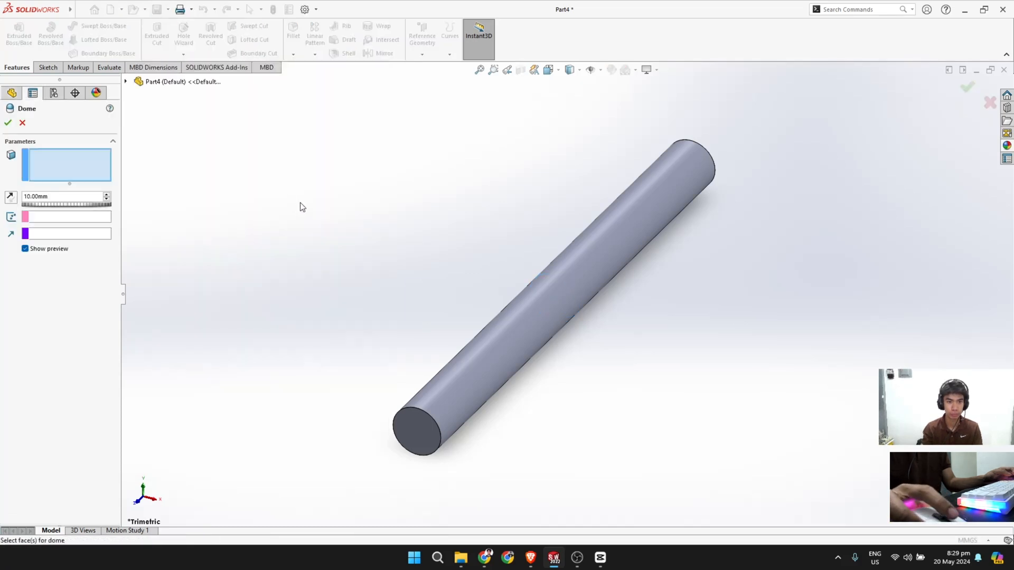
{"action": "left_click", "coordinate": [420, 438]}
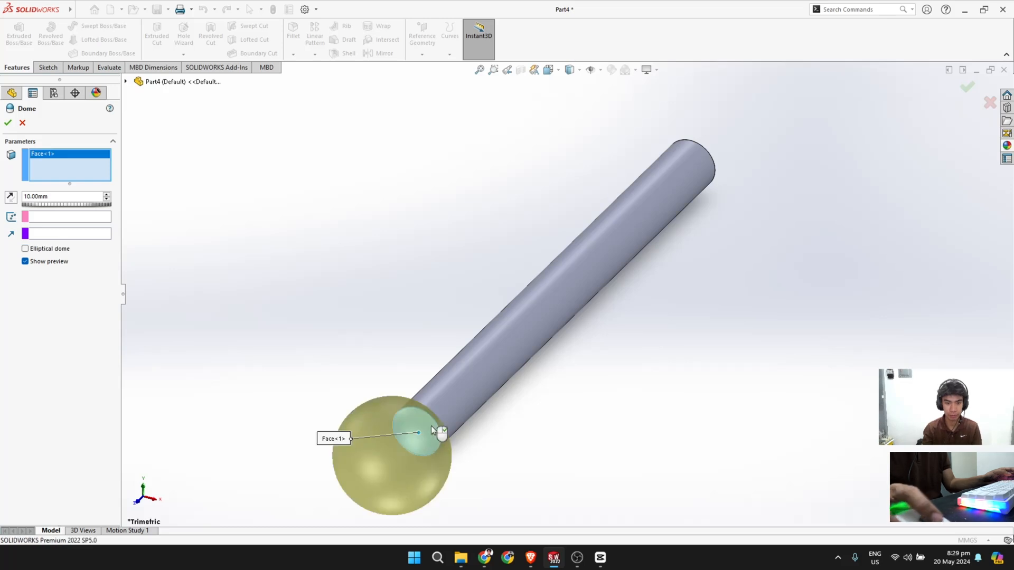
{"action": "left_click", "coordinate": [8, 123]}
Step: Add a second 10 mm Dome to the opposite end face of the rod
{"action": "left_click", "coordinate": [78, 11]}
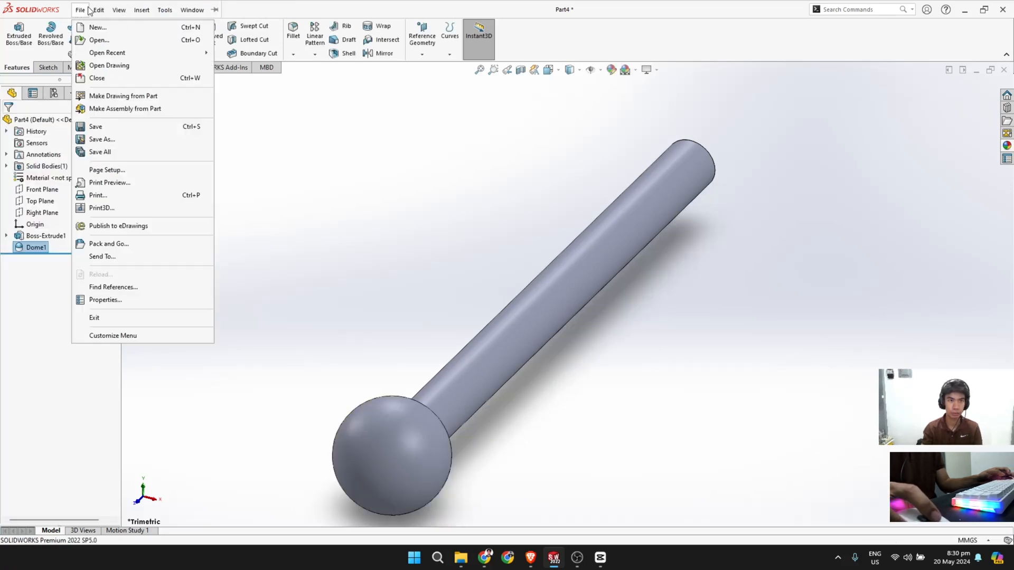
{"action": "mouse_move", "coordinate": [143, 13]}
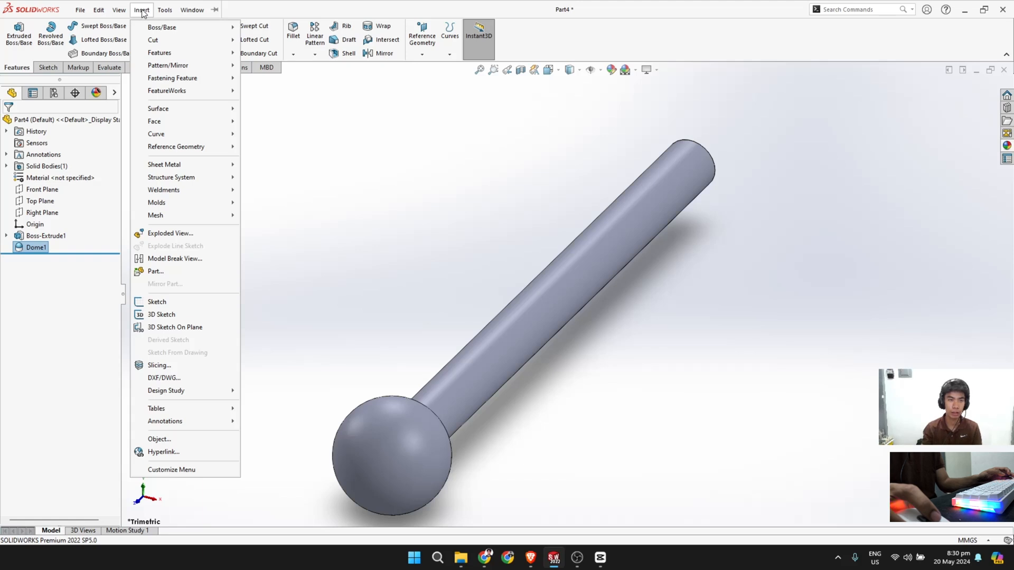
{"action": "mouse_move", "coordinate": [175, 53]}
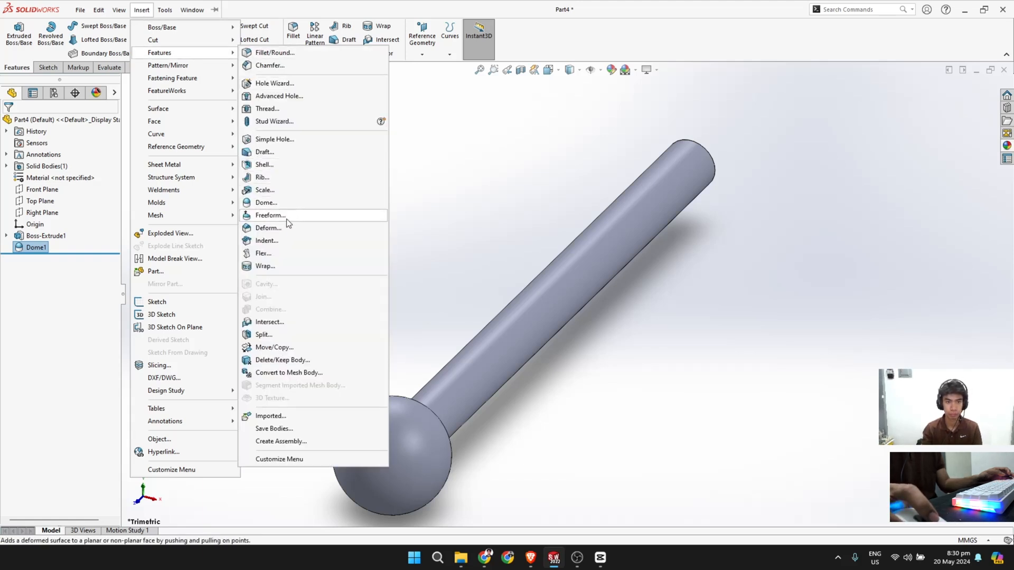
{"action": "left_click", "coordinate": [286, 203]}
{"action": "middle_click_drag", "start_coordinate": [595, 154], "coordinate": [742, 174]}
{"action": "left_click", "coordinate": [825, 128]}
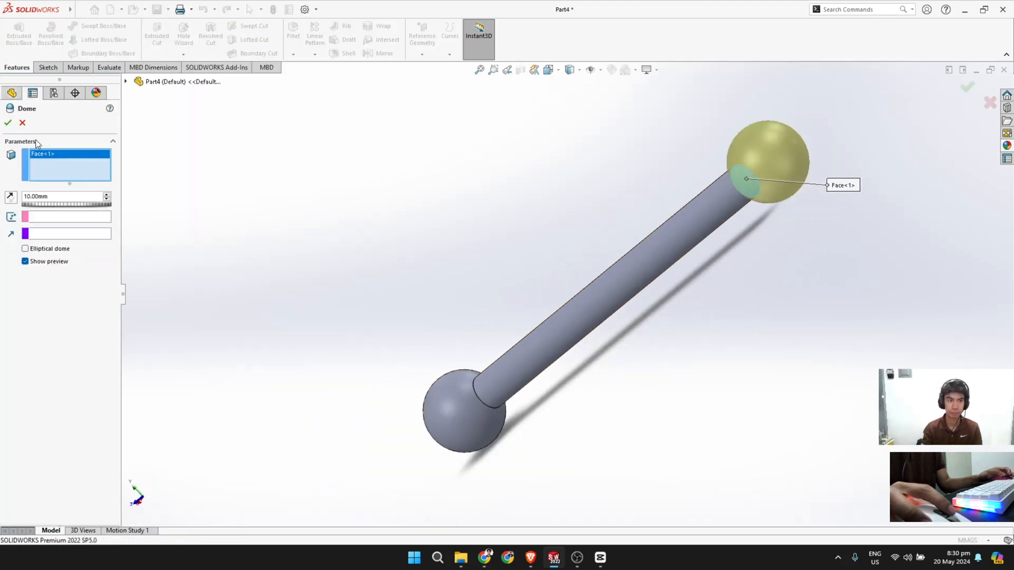
{"action": "left_click", "coordinate": [7, 123]}
Step: Apply a yellow appearance (RGB 255, 248, 71) to both dome features
{"action": "middle_click_drag", "start_coordinate": [734, 248], "coordinate": [791, 365]}
{"action": "middle_click_drag", "start_coordinate": [714, 336], "coordinate": [787, 373]}
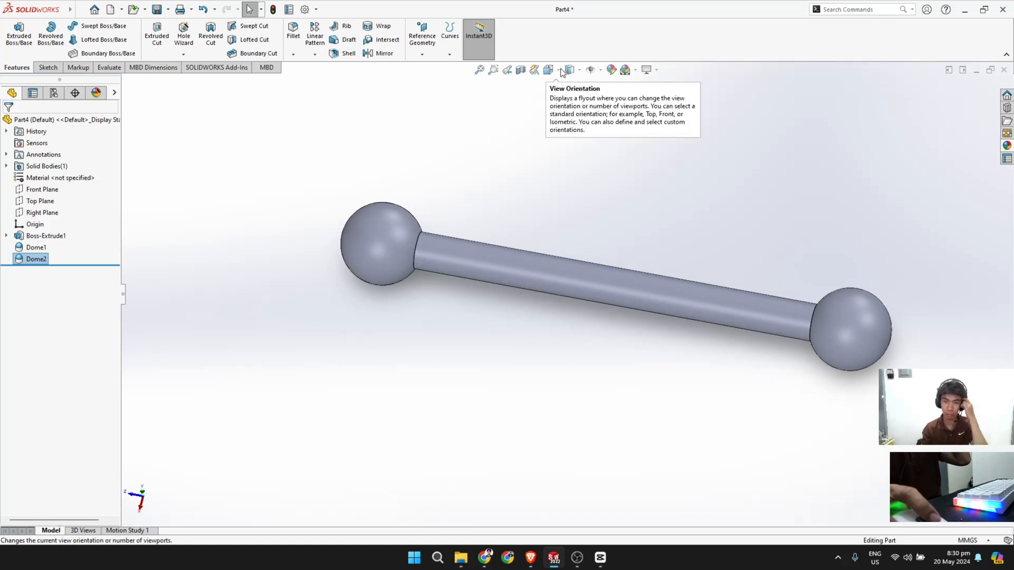
{"action": "left_click", "coordinate": [46, 248]}
{"action": "left_click", "coordinate": [37, 260], "text": "ctrl"}
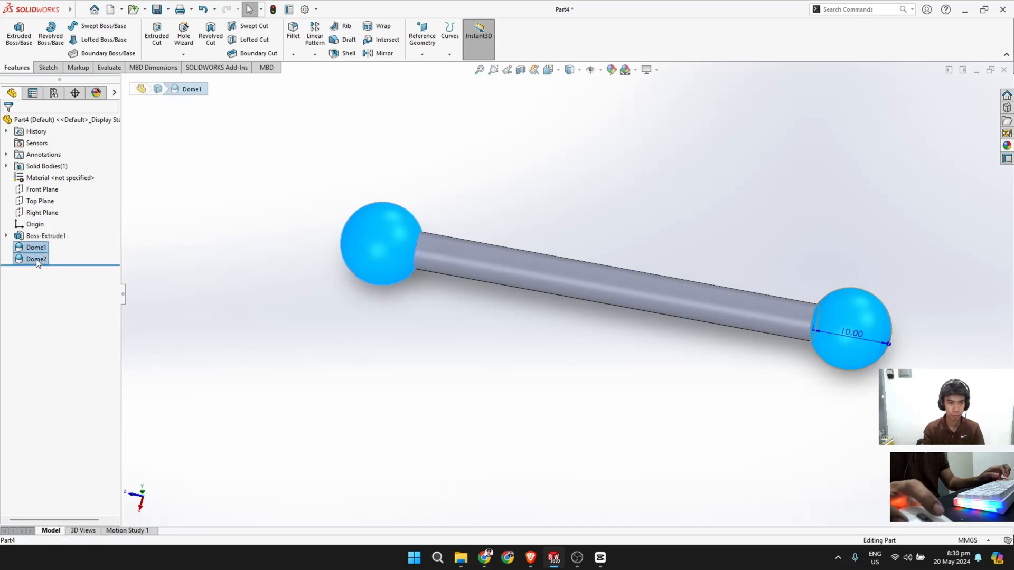
{"action": "left_click", "coordinate": [611, 69]}
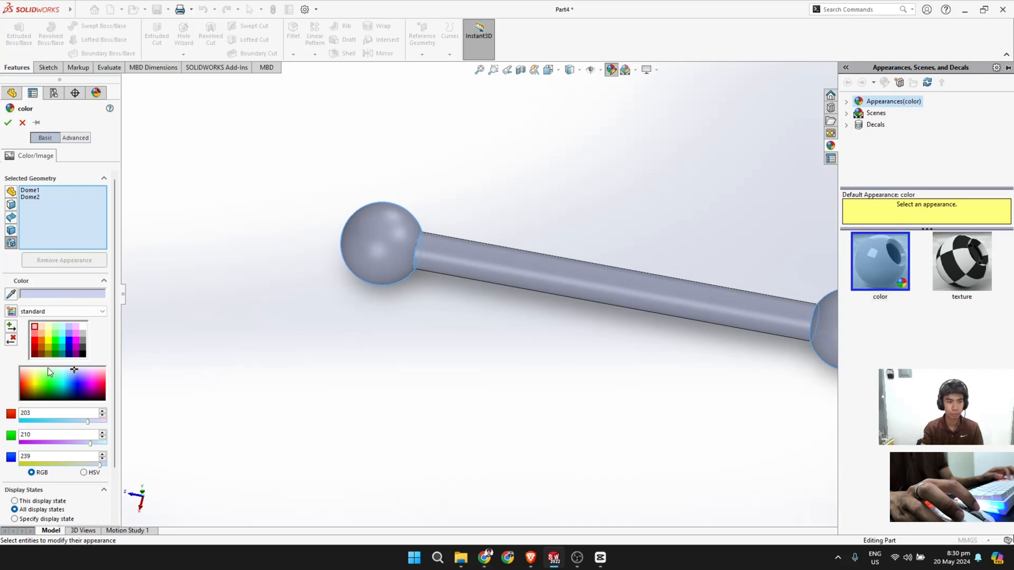
{"action": "left_click_drag", "start_coordinate": [34, 382], "coordinate": [35, 374]}
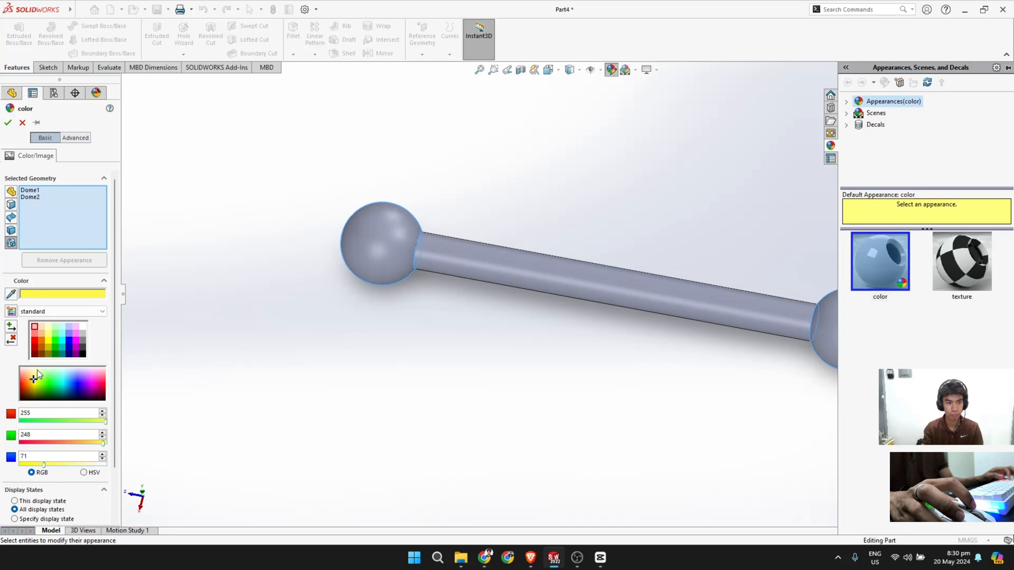
{"action": "left_click", "coordinate": [8, 122]}
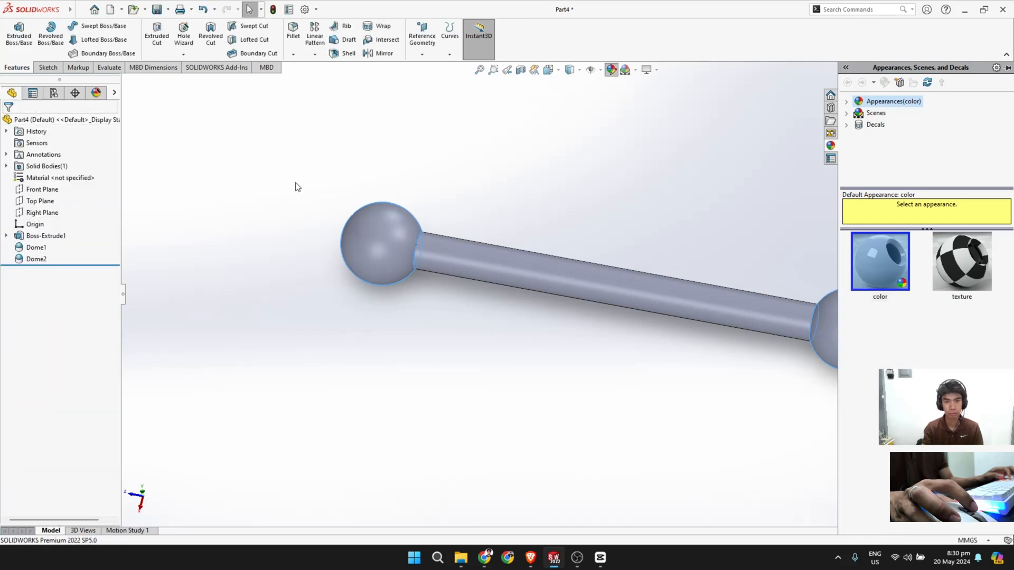
{"action": "left_click", "coordinate": [524, 171]}
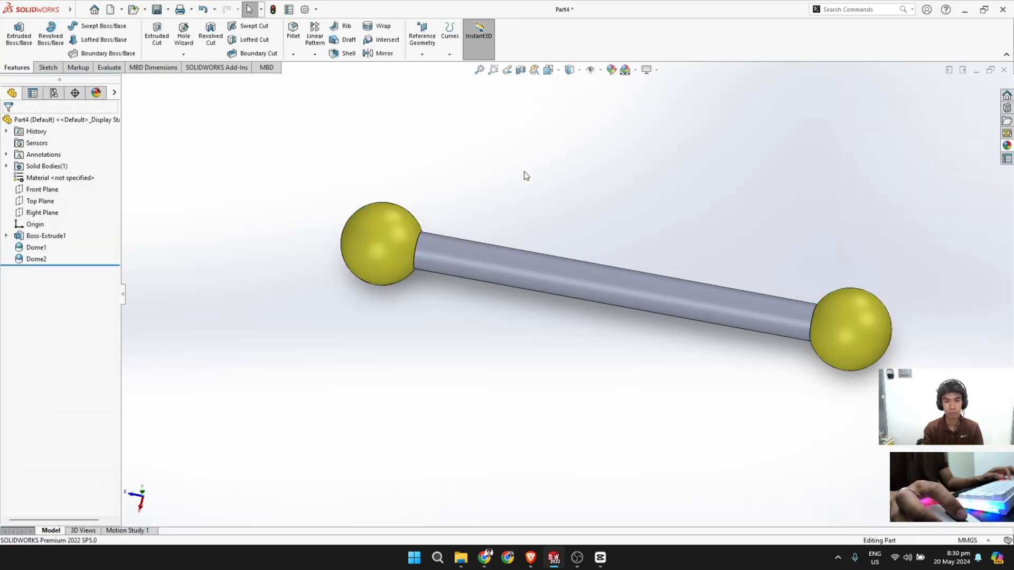
{"action": "middle_click_drag", "start_coordinate": [763, 290], "coordinate": [845, 335]}
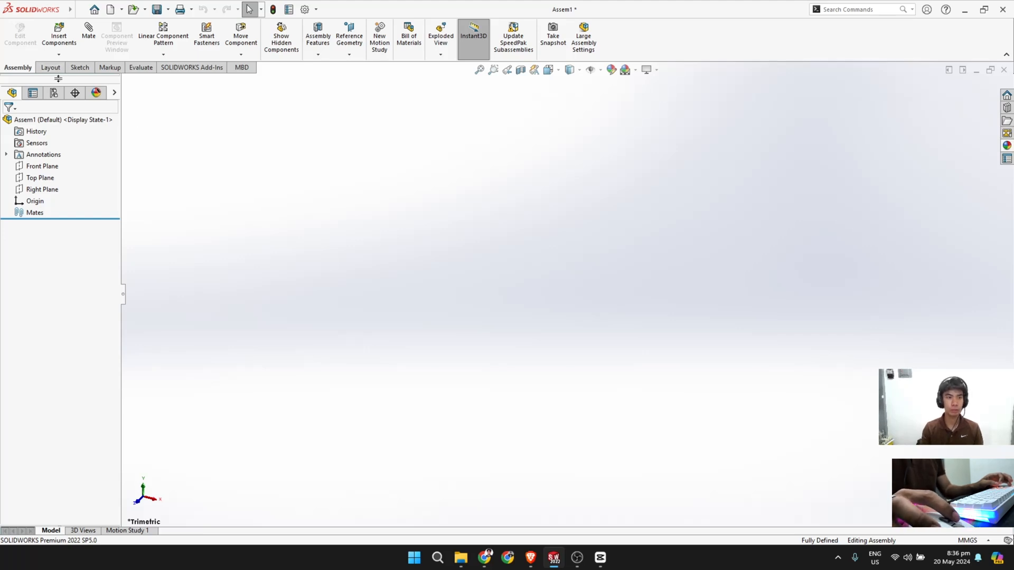
{"action": "left_click", "coordinate": [60, 29]}
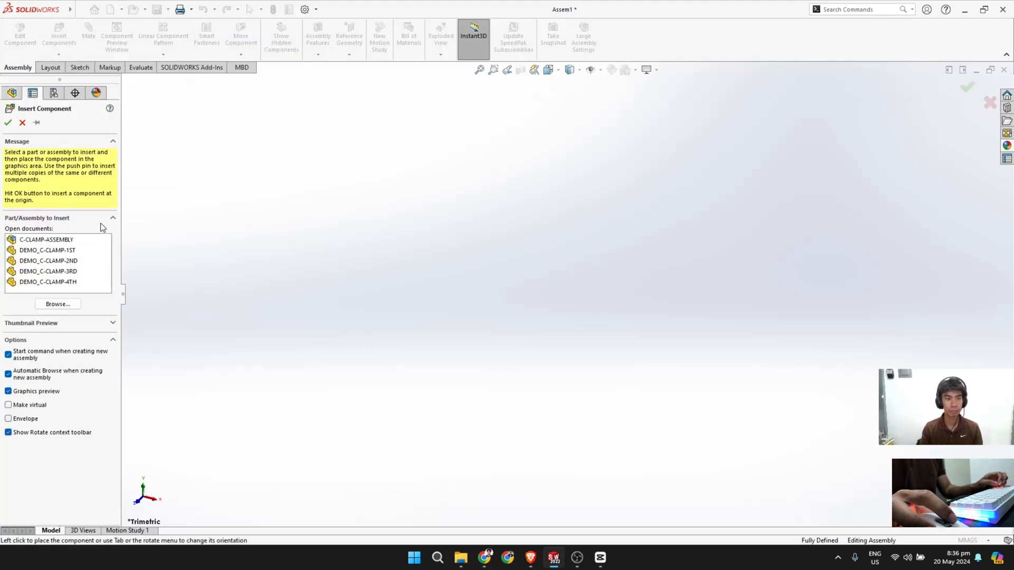
{"action": "left_click", "coordinate": [78, 252]}
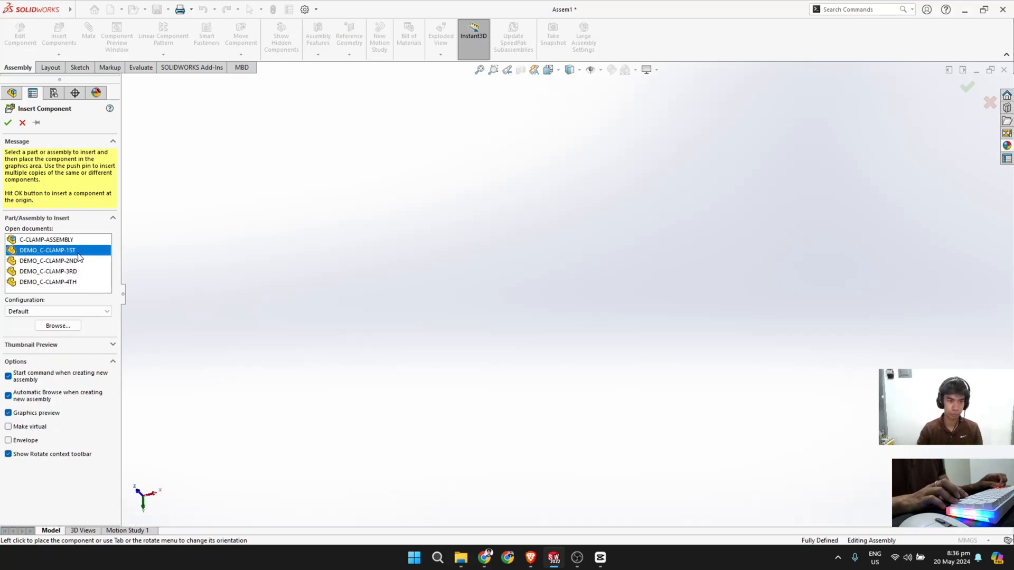
{"action": "left_click_drag", "start_coordinate": [76, 257], "coordinate": [238, 301]}
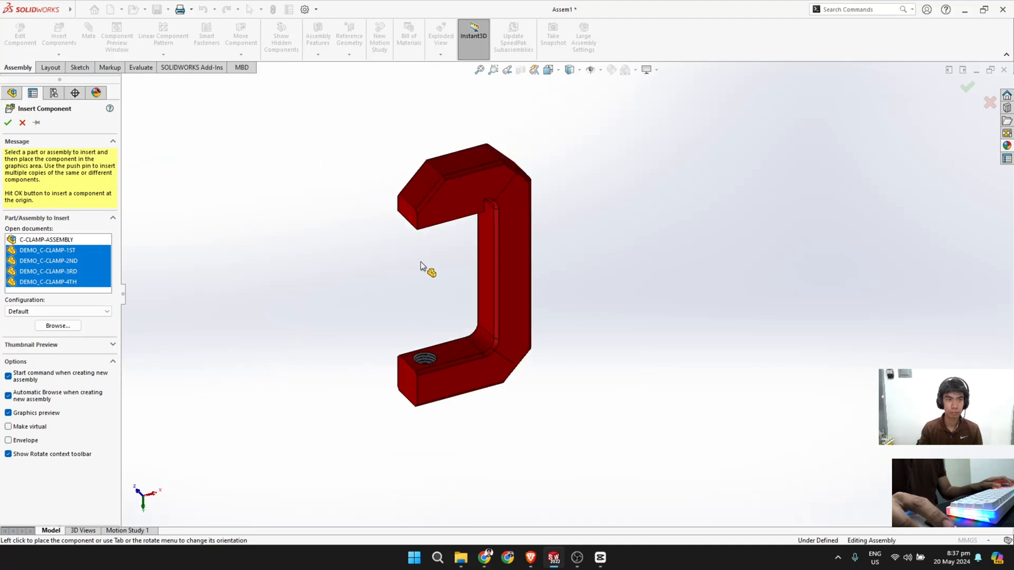
{"action": "key", "text": "Escape"}
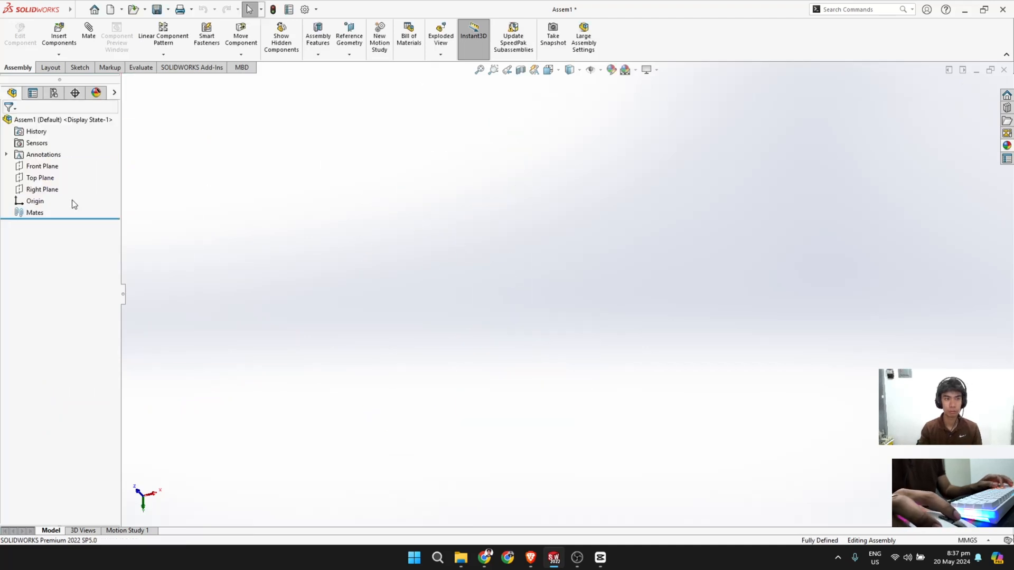
{"action": "left_click", "coordinate": [59, 34]}
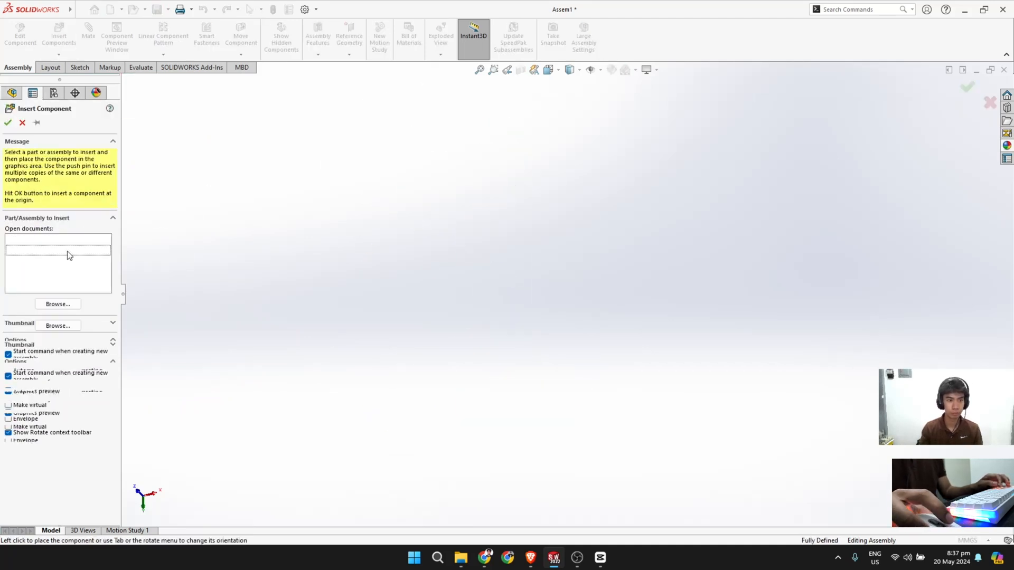
{"action": "left_click", "coordinate": [67, 252]}
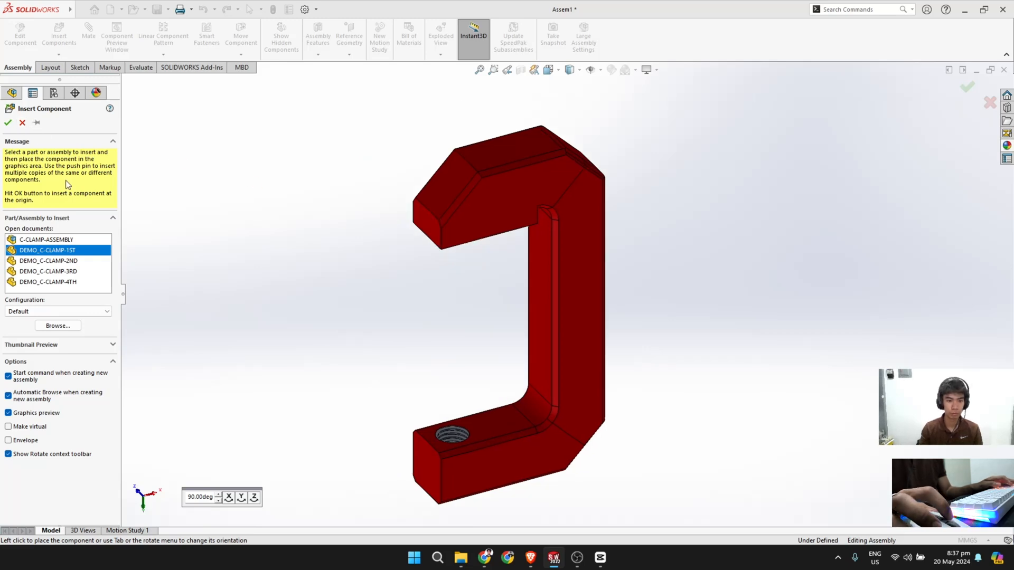
{"action": "left_click", "coordinate": [22, 122]}
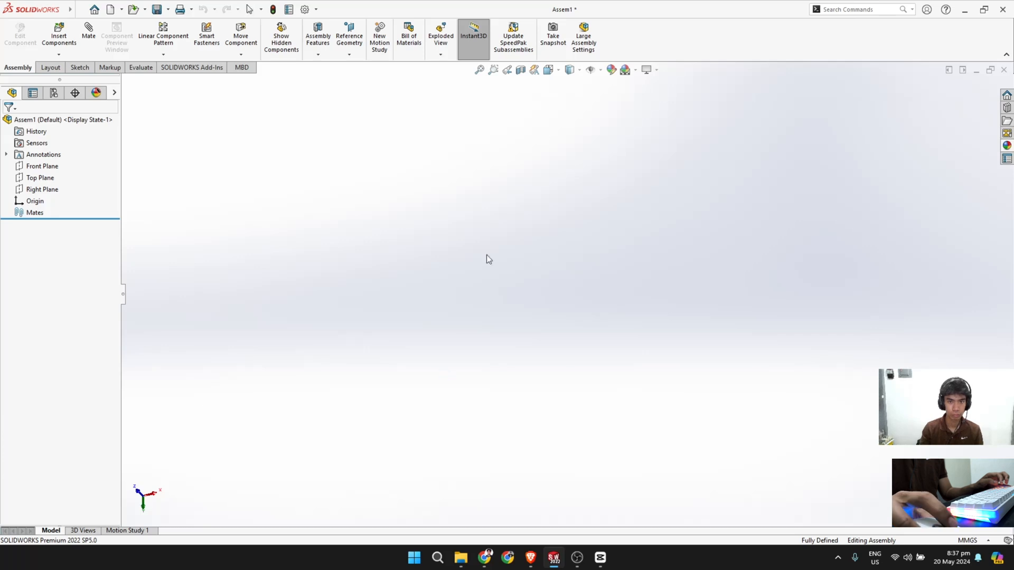
Step: With the assembly in isometric view, insert the red clamp frame part DEMO_C-CLAMP-1ST as the first component
{"action": "left_click", "coordinate": [558, 70]}
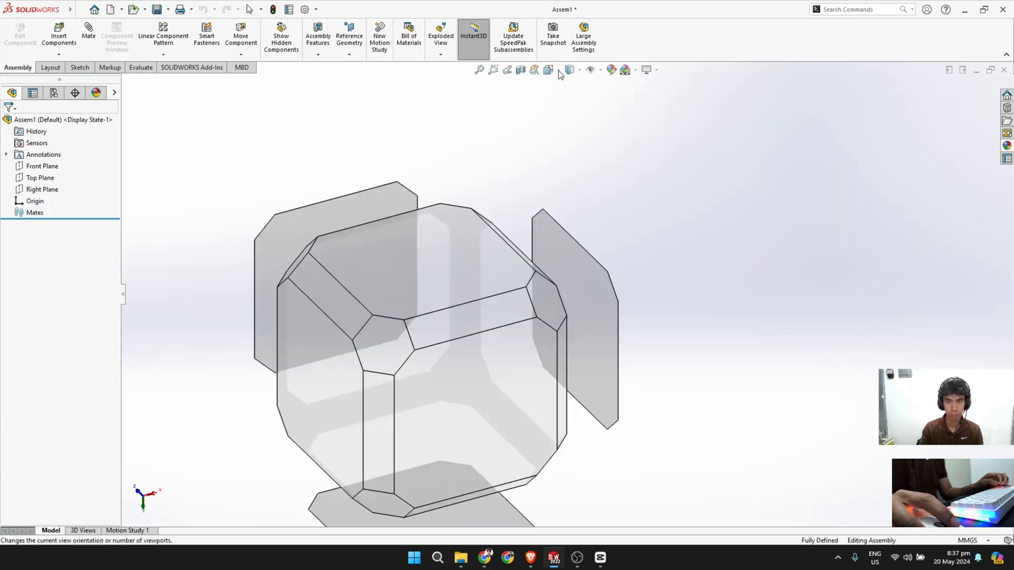
{"action": "left_click", "coordinate": [559, 71]}
{"action": "left_click", "coordinate": [568, 71]}
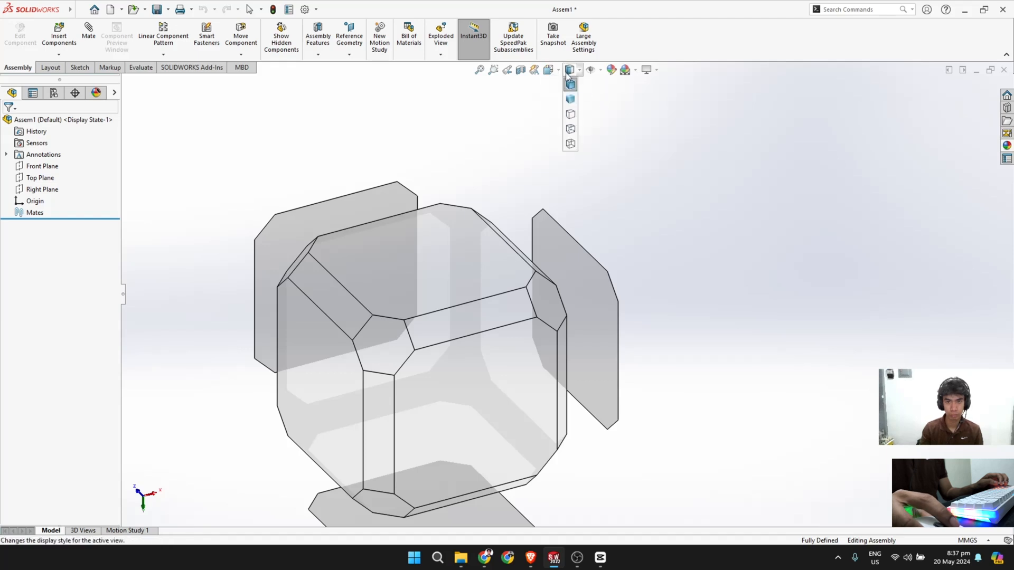
{"action": "left_click", "coordinate": [557, 70]}
{"action": "left_click", "coordinate": [606, 101]}
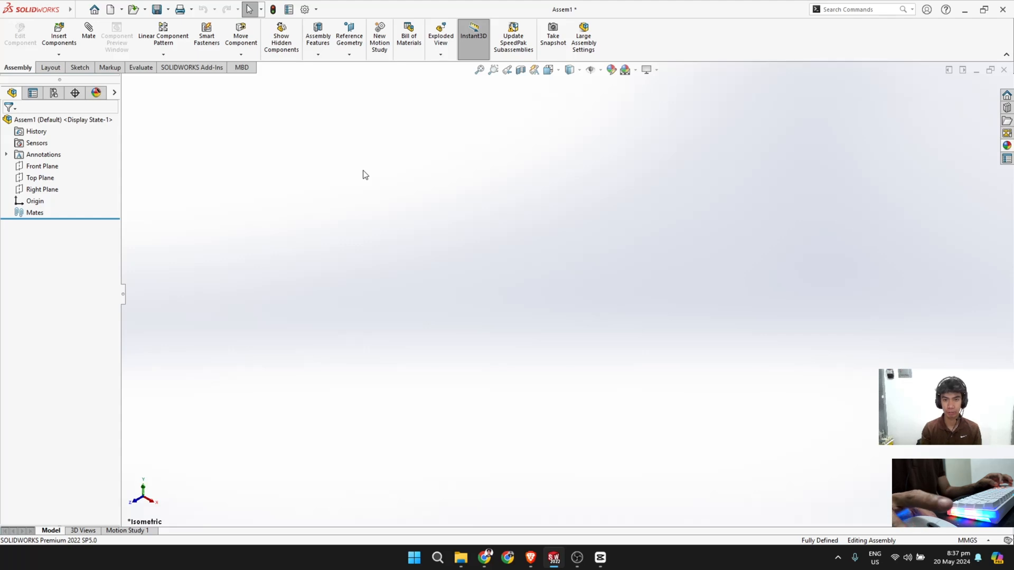
{"action": "left_click", "coordinate": [58, 33]}
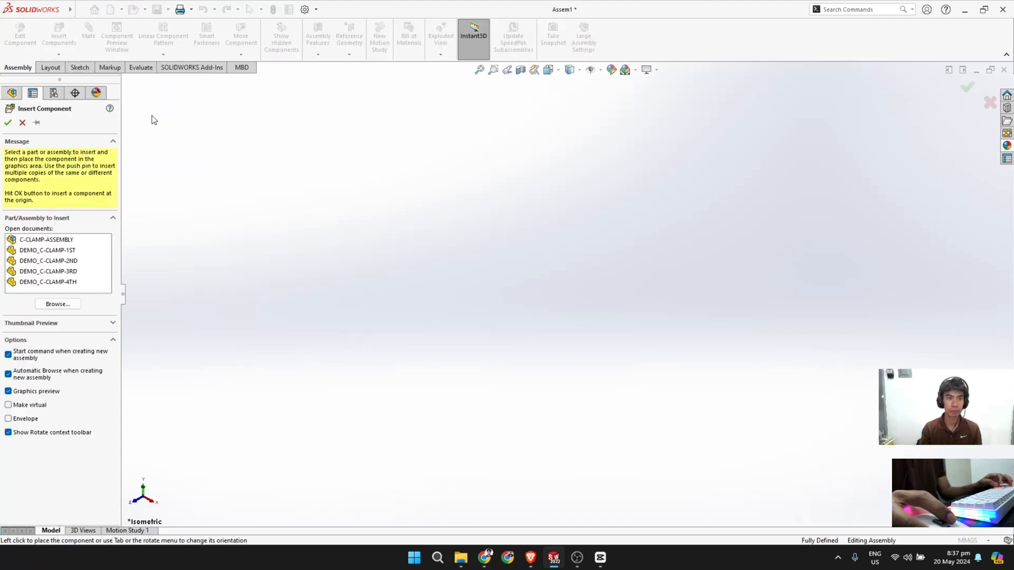
{"action": "left_click", "coordinate": [74, 251]}
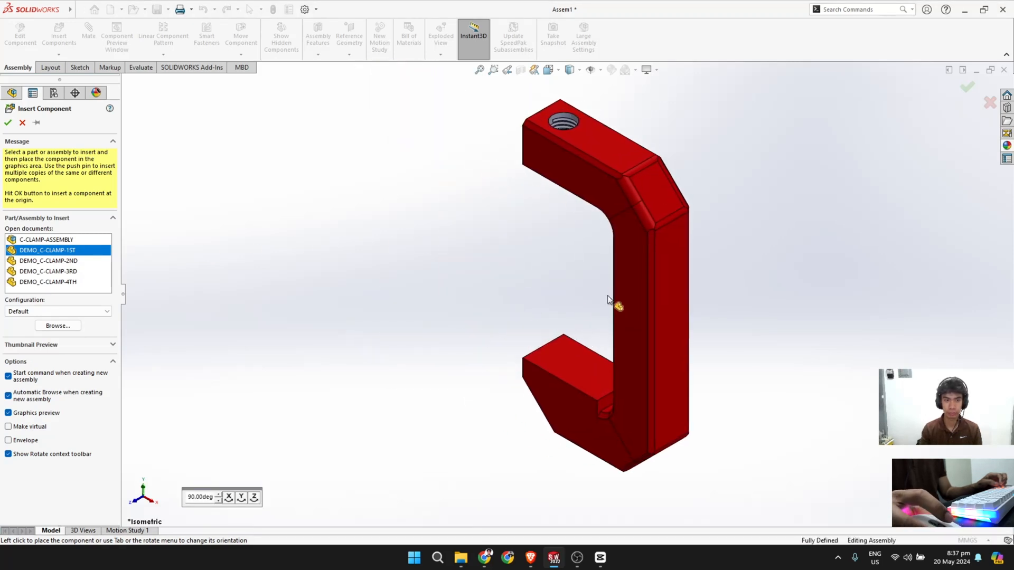
{"action": "left_click", "coordinate": [607, 298]}
Step: Insert DEMO_C-CLAMP-2ND, DEMO_C-CLAMP-3RD and DEMO_C-CLAMP-4TH together, placing the screw, pad and handle rod beside the frame
{"action": "left_click", "coordinate": [59, 31]}
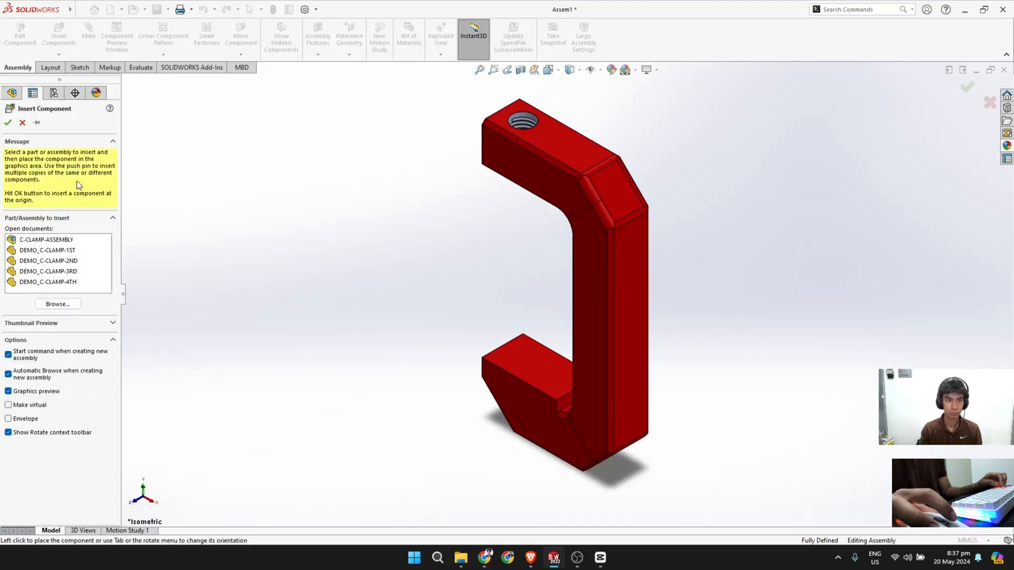
{"action": "left_click_drag", "start_coordinate": [74, 264], "coordinate": [118, 282]}
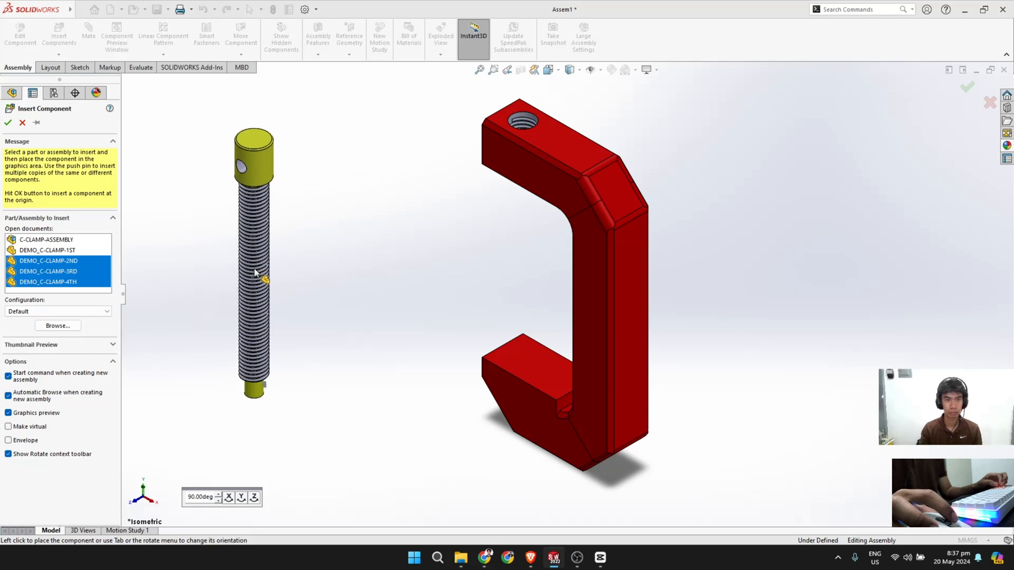
{"action": "left_click", "coordinate": [258, 276]}
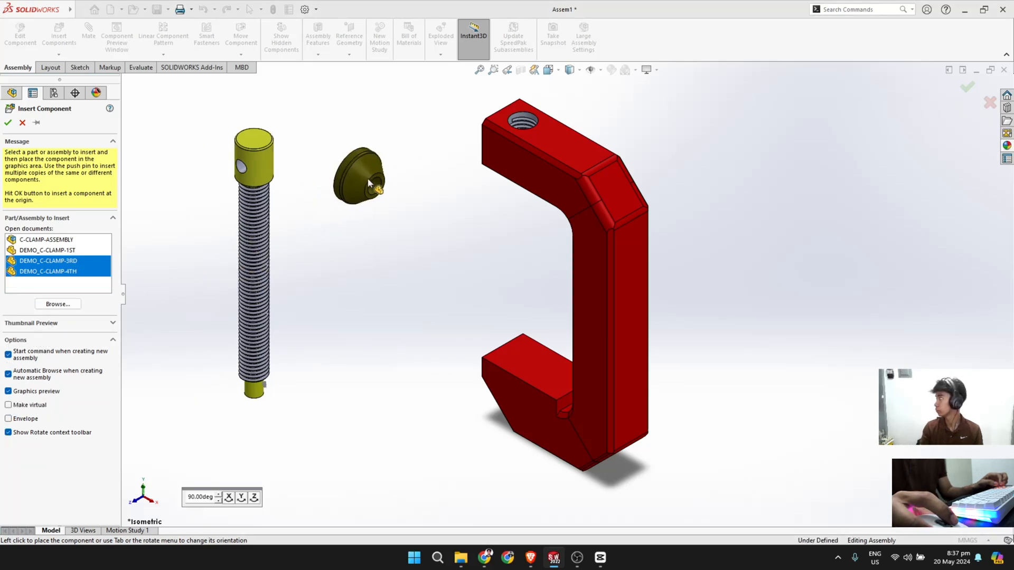
{"action": "left_click", "coordinate": [368, 180]}
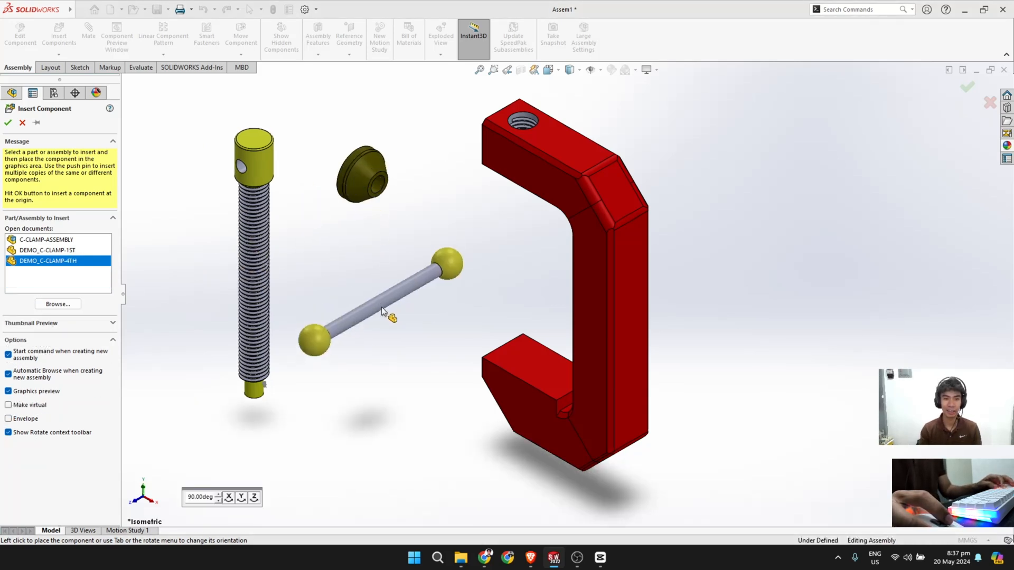
{"action": "left_click", "coordinate": [382, 311]}
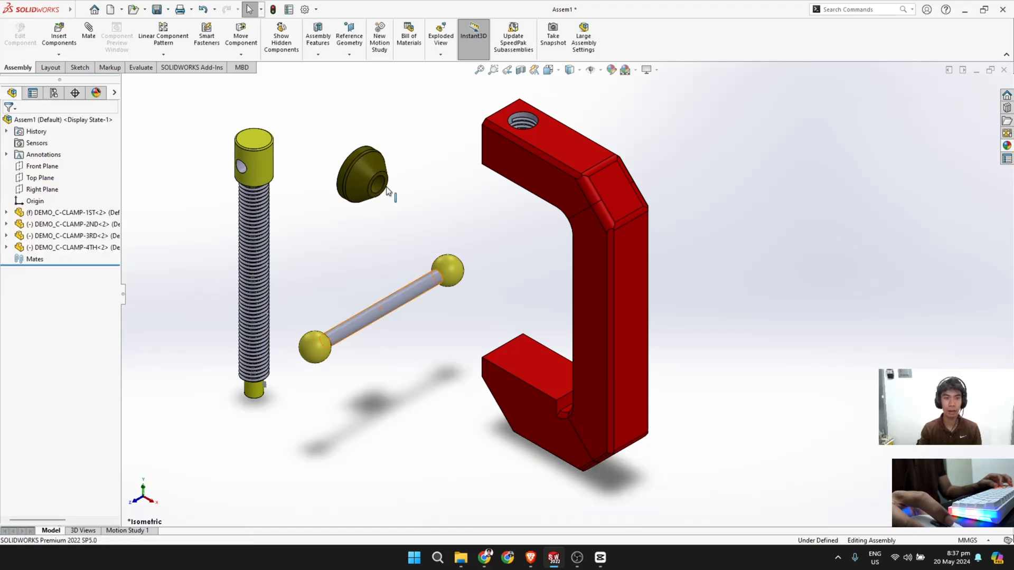
Step: Rotate the conical pad with Rotate Component so that its hole faces upward
{"action": "left_click", "coordinate": [240, 54]}
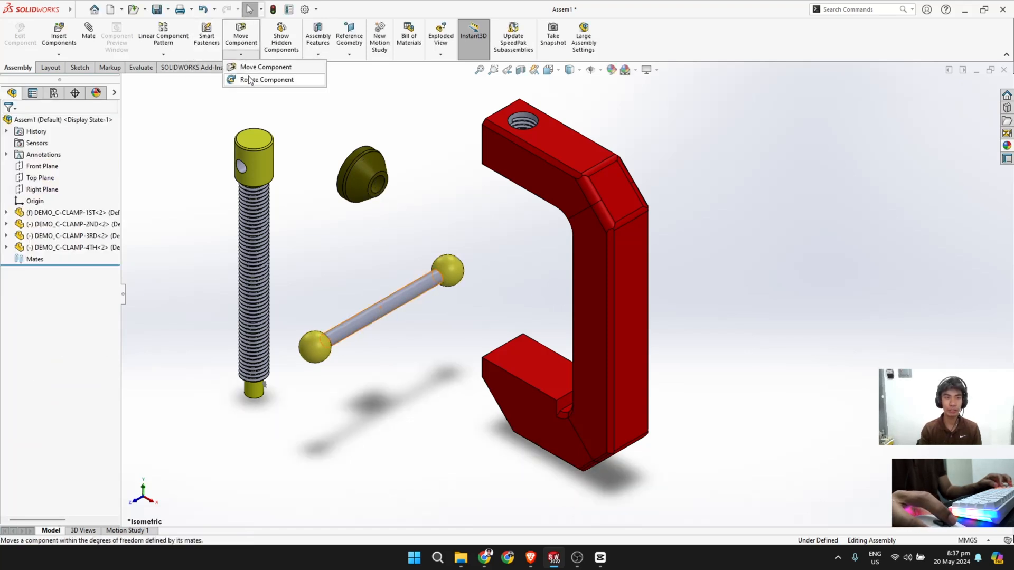
{"action": "left_click", "coordinate": [254, 81]}
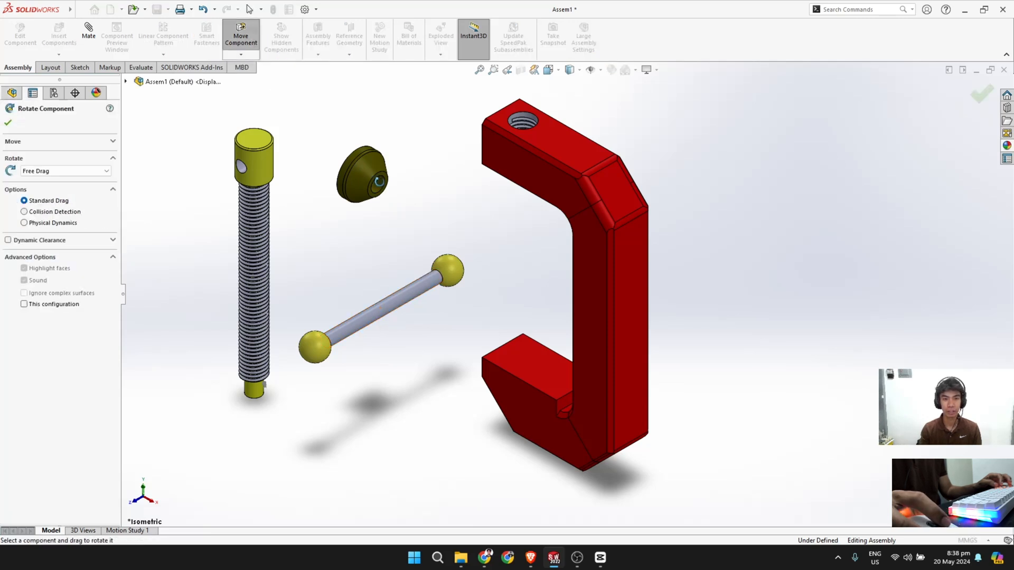
{"action": "left_click_drag", "start_coordinate": [379, 181], "coordinate": [342, 120]}
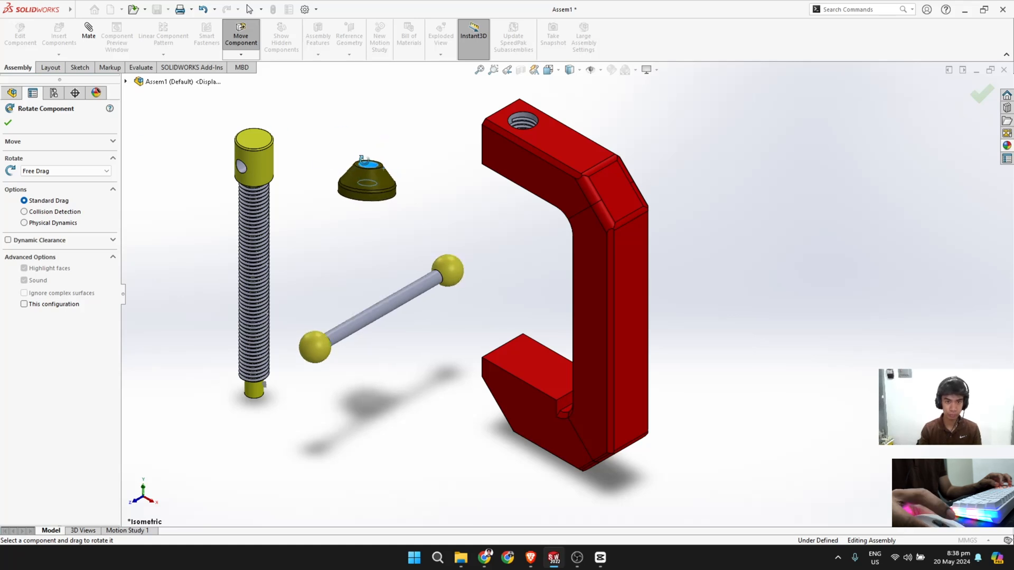
{"action": "left_click", "coordinate": [8, 122]}
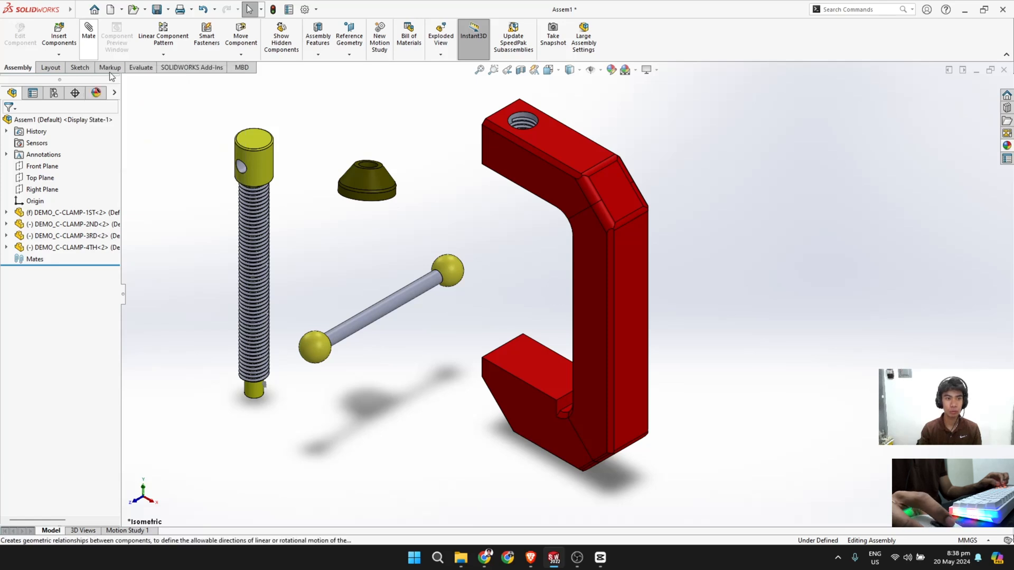
Step: Add a Concentric mate between the pad's hole edge and the circular edge of the screw's plain tip below the thread
{"action": "left_click", "coordinate": [89, 53]}
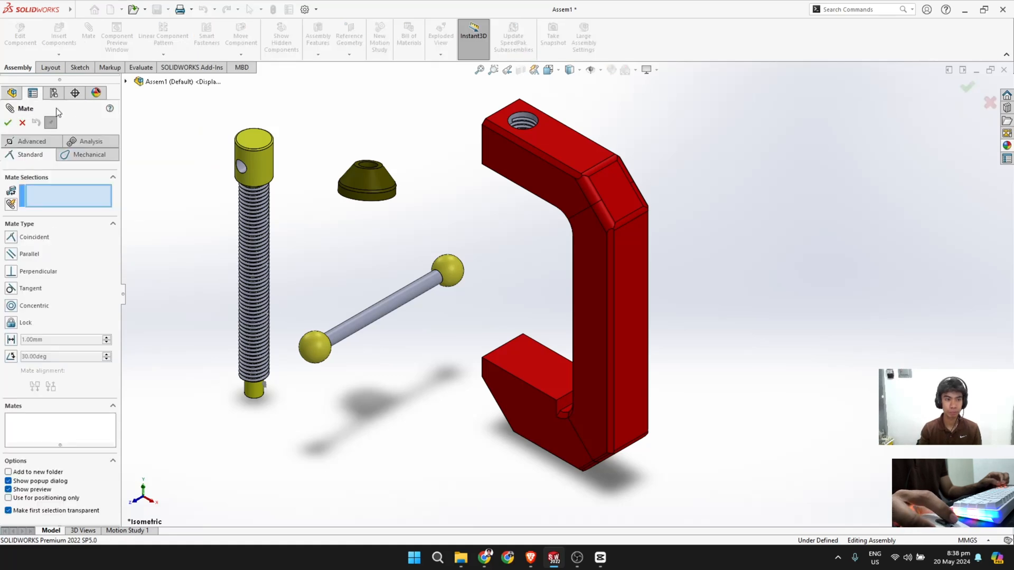
{"action": "left_click", "coordinate": [22, 123]}
{"action": "scroll", "coordinate": [373, 166], "scroll_direction": "down", "scroll_amount": 3}
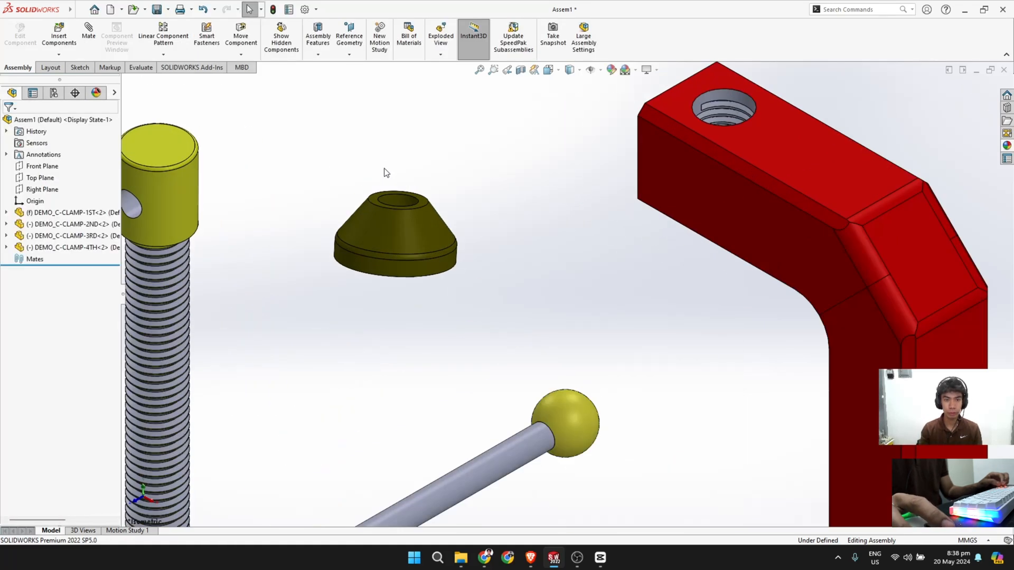
{"action": "scroll", "coordinate": [391, 195], "scroll_direction": "down", "scroll_amount": 3}
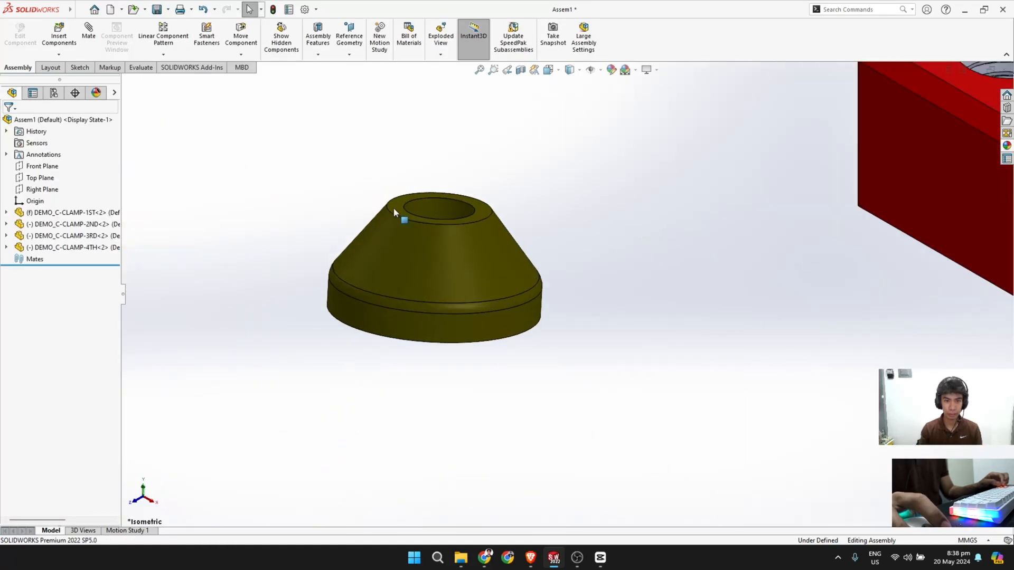
{"action": "left_click", "coordinate": [434, 221]}
{"action": "scroll", "coordinate": [240, 333], "scroll_direction": "up", "scroll_amount": 5}
{"action": "scroll", "coordinate": [321, 347], "scroll_direction": "down", "scroll_amount": 4}
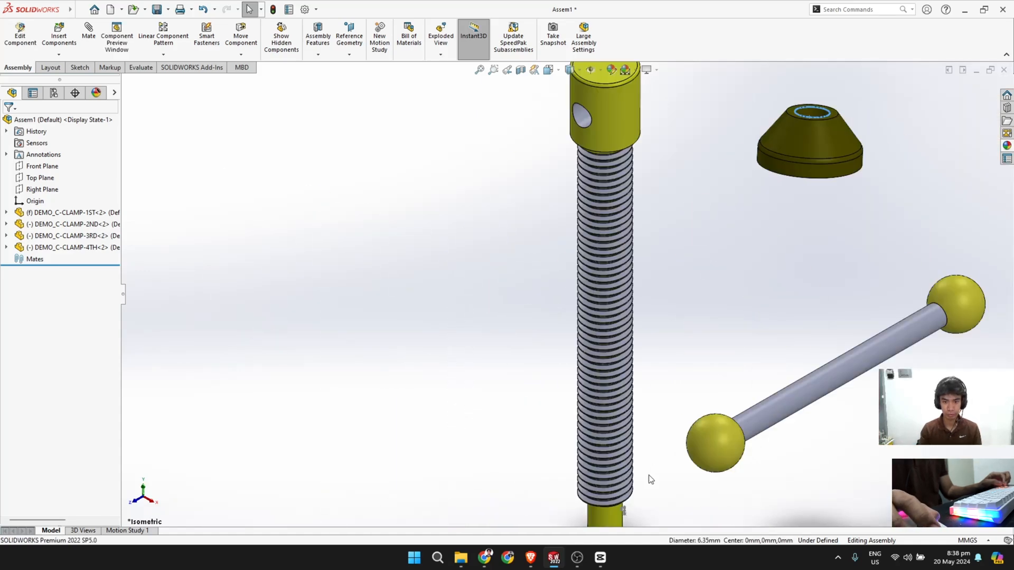
{"action": "scroll", "coordinate": [632, 475], "scroll_direction": "down", "scroll_amount": 8}
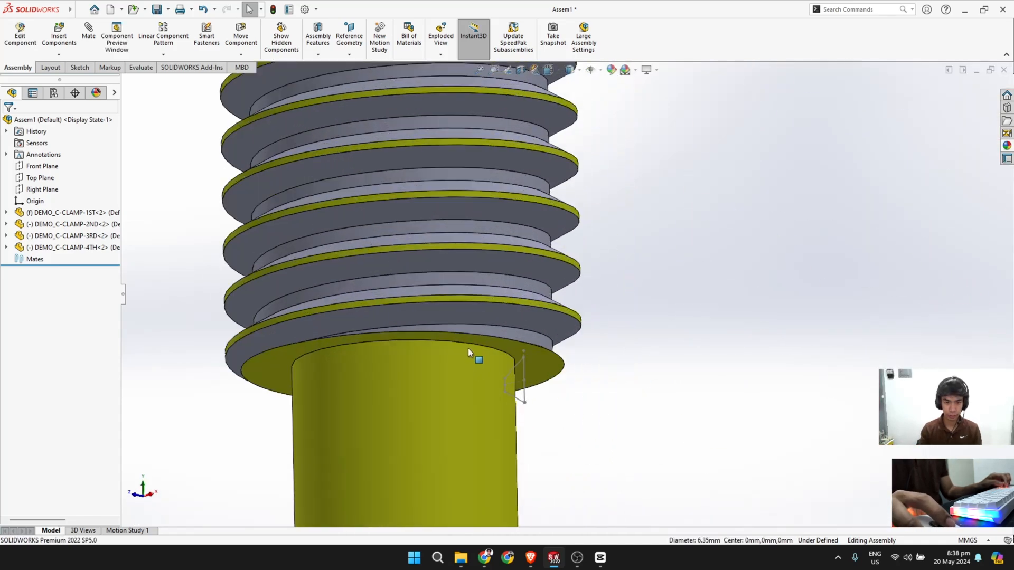
{"action": "left_click", "coordinate": [473, 345]}
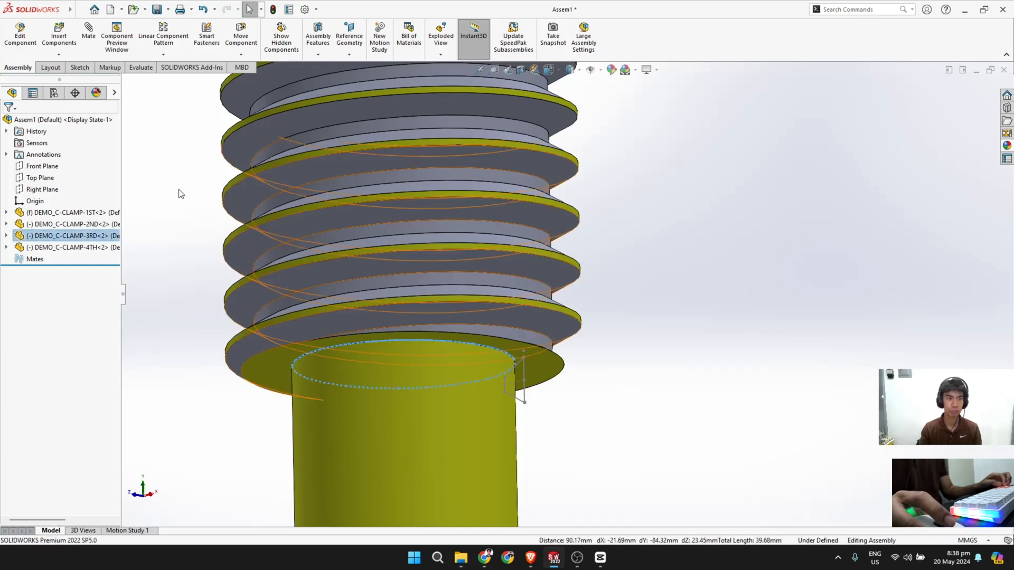
{"action": "left_click", "coordinate": [86, 53]}
{"action": "left_click", "coordinate": [397, 171]}
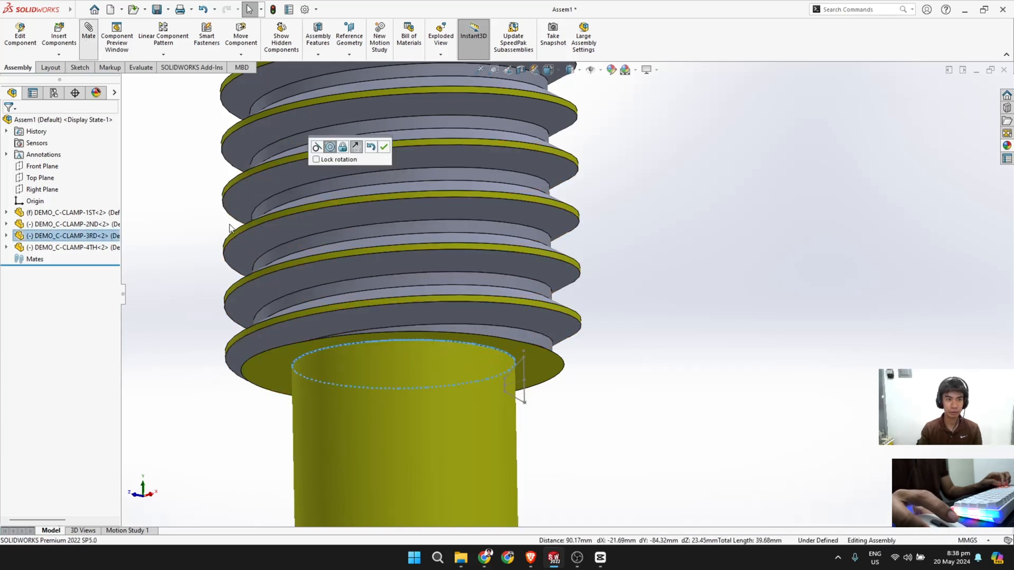
{"action": "left_click", "coordinate": [266, 252]}
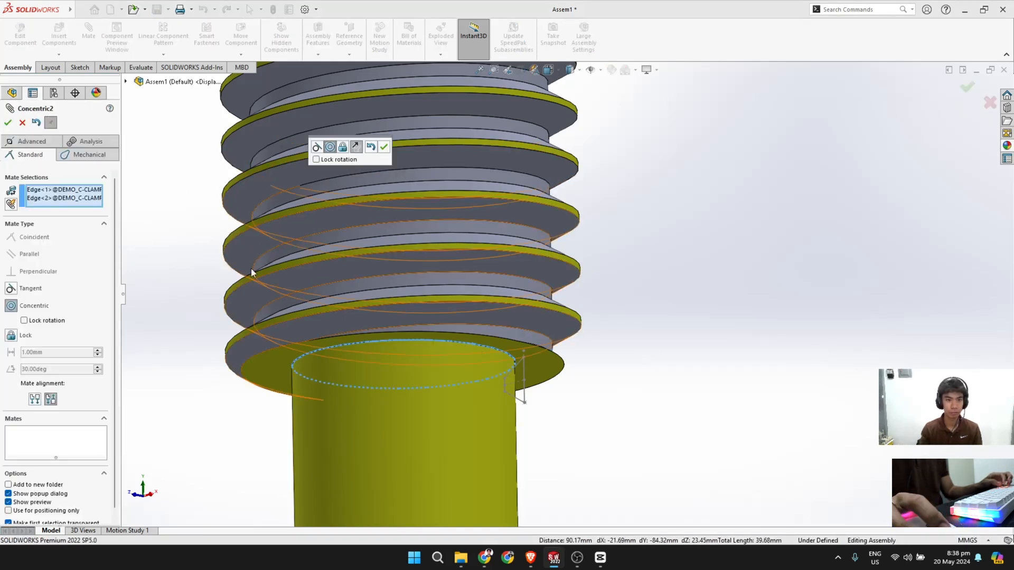
{"action": "scroll", "coordinate": [501, 264], "scroll_direction": "up", "scroll_amount": 4}
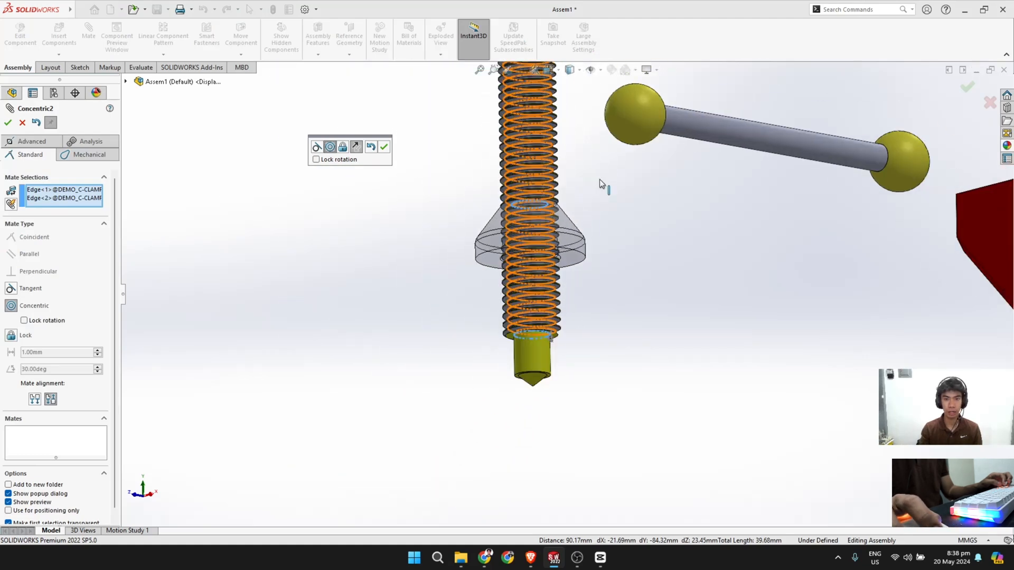
{"action": "scroll", "coordinate": [600, 182], "scroll_direction": "down", "scroll_amount": 1}
{"action": "scroll", "coordinate": [596, 192], "scroll_direction": "up", "scroll_amount": 3}
{"action": "scroll", "coordinate": [598, 145], "scroll_direction": "down", "scroll_amount": 2}
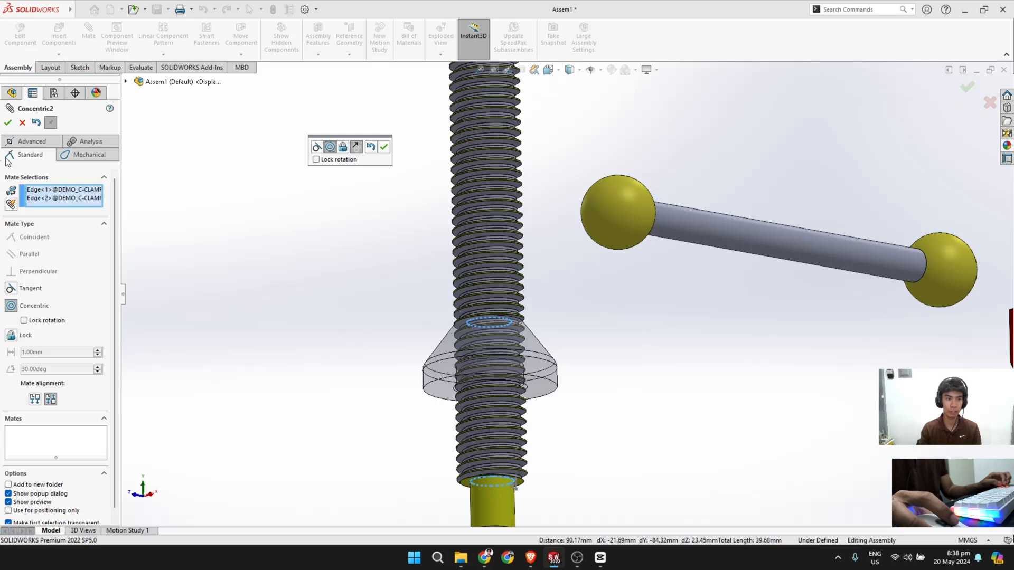
{"action": "left_click", "coordinate": [7, 124]}
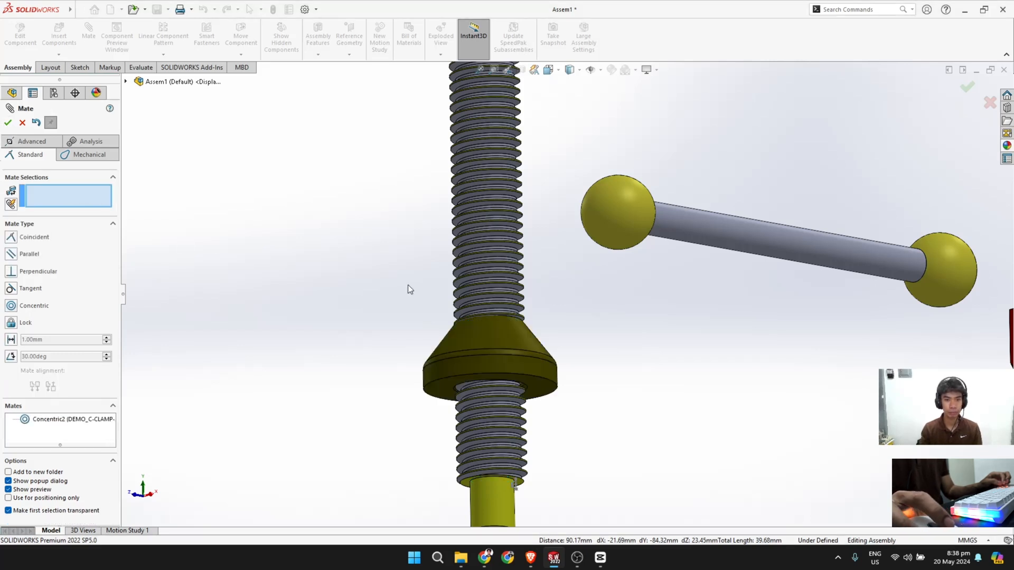
Step: Slide the conical pad down along the screw axis onto the screw's plain lower tip
{"action": "scroll", "coordinate": [527, 350], "scroll_direction": "up", "scroll_amount": 1}
{"action": "scroll", "coordinate": [546, 334], "scroll_direction": "up", "scroll_amount": 2}
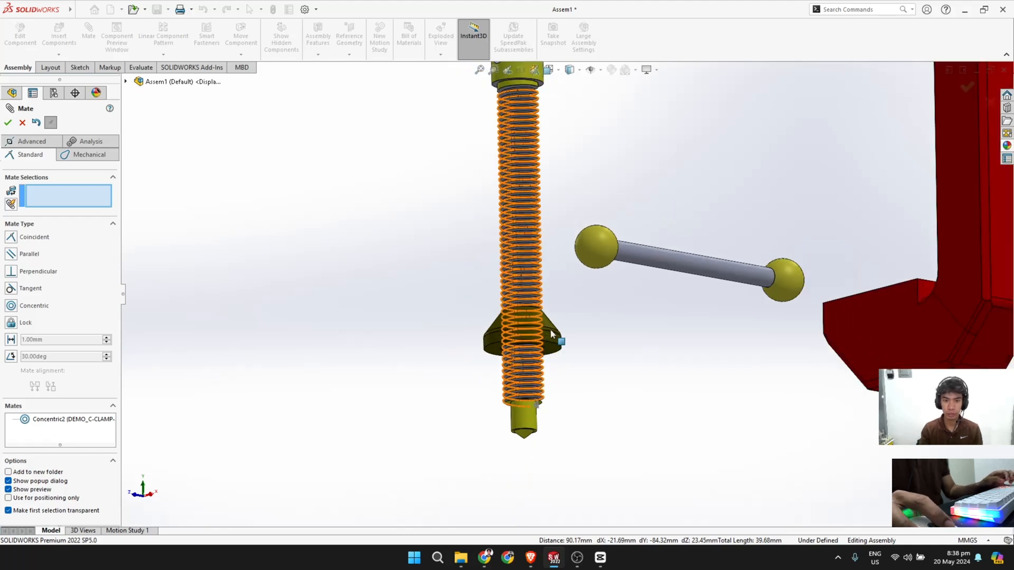
{"action": "left_click_drag", "start_coordinate": [550, 328], "coordinate": [551, 420]}
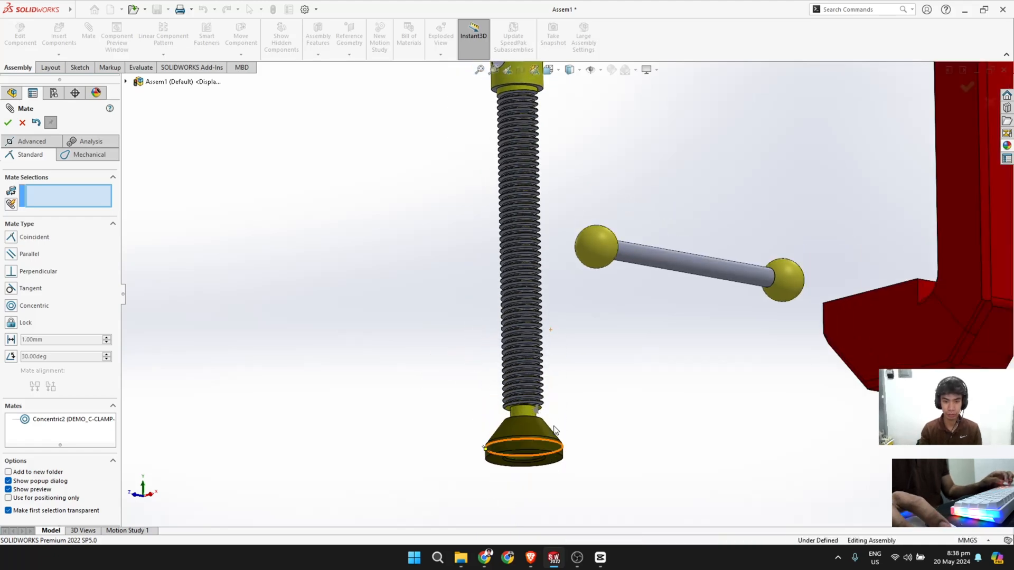
Step: Add a Coincident mate between the pad's flat upper face and the ring-shaped end face beneath the screw thread
{"action": "middle_click_drag", "start_coordinate": [550, 449], "coordinate": [538, 465]}
{"action": "scroll", "coordinate": [561, 405], "scroll_direction": "up", "scroll_amount": 1}
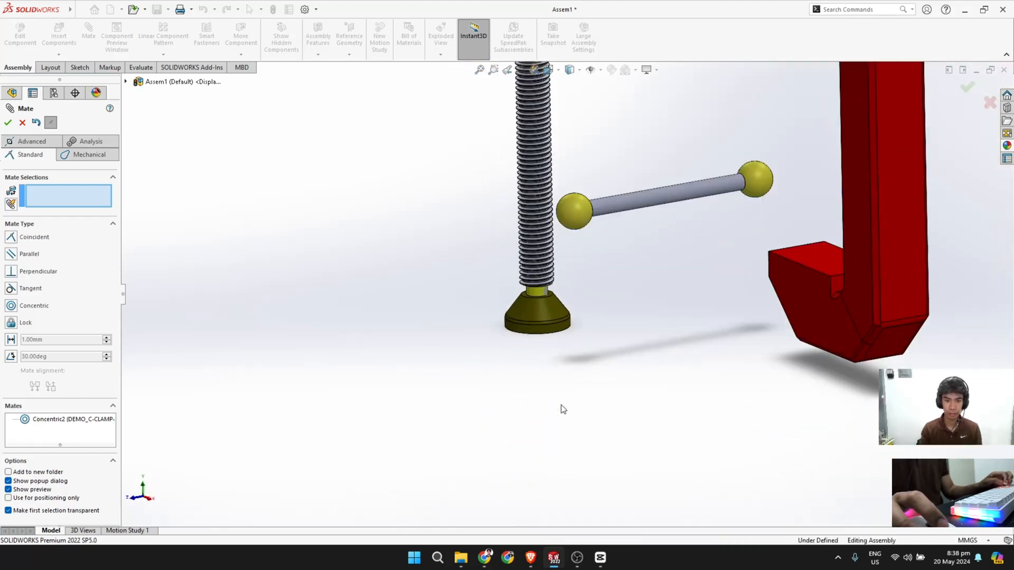
{"action": "scroll", "coordinate": [560, 396], "scroll_direction": "down", "scroll_amount": 4}
{"action": "scroll", "coordinate": [559, 179], "scroll_direction": "down", "scroll_amount": 6}
{"action": "left_click", "coordinate": [497, 369]}
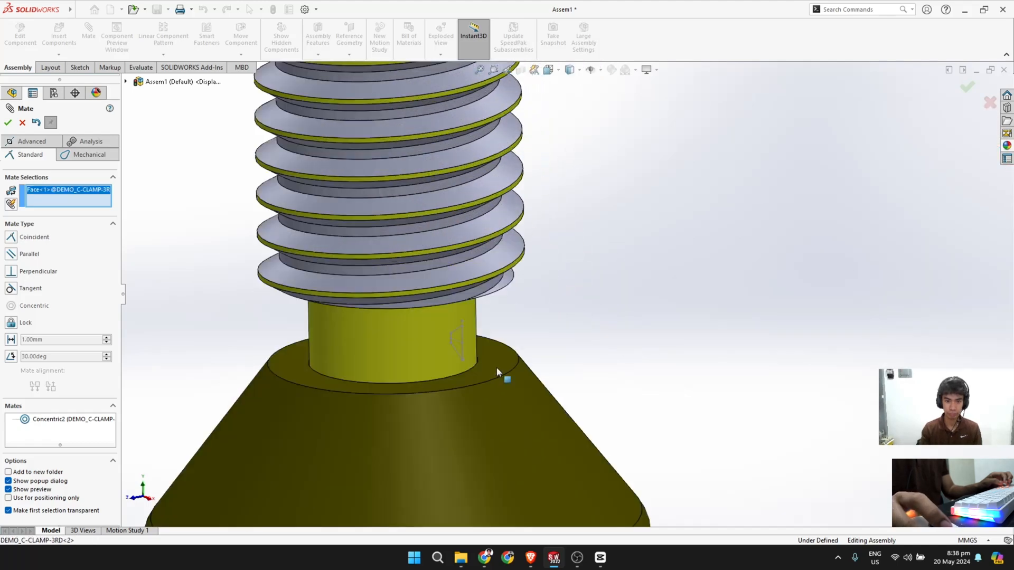
{"action": "middle_click_drag", "start_coordinate": [531, 277], "coordinate": [550, 150]}
{"action": "scroll", "coordinate": [549, 150], "scroll_direction": "up", "scroll_amount": 4}
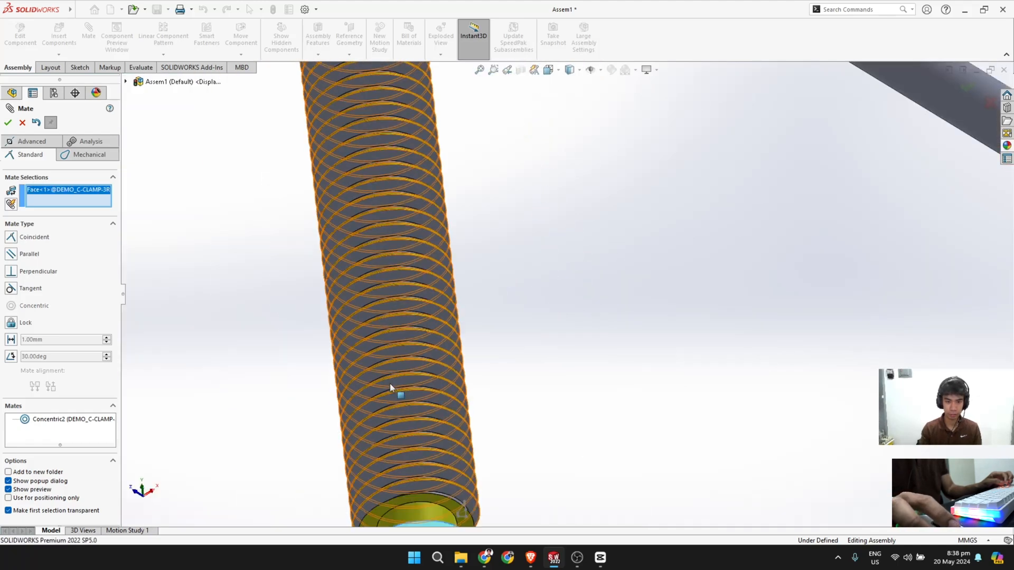
{"action": "middle_click_drag", "start_coordinate": [390, 383], "coordinate": [446, 386]}
{"action": "left_click", "coordinate": [519, 454]}
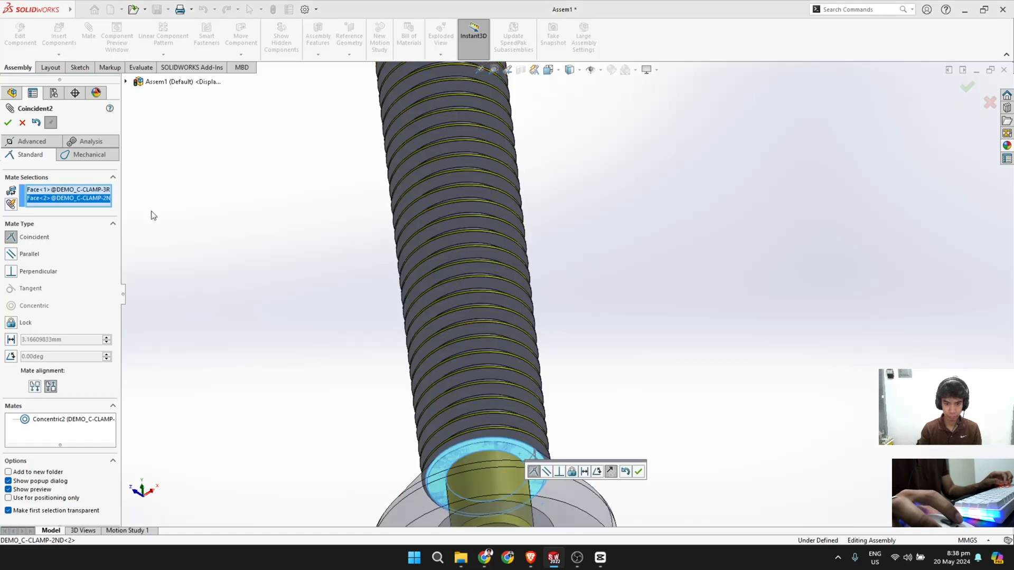
{"action": "left_click", "coordinate": [8, 123]}
{"action": "middle_click_drag", "start_coordinate": [720, 341], "coordinate": [672, 447]}
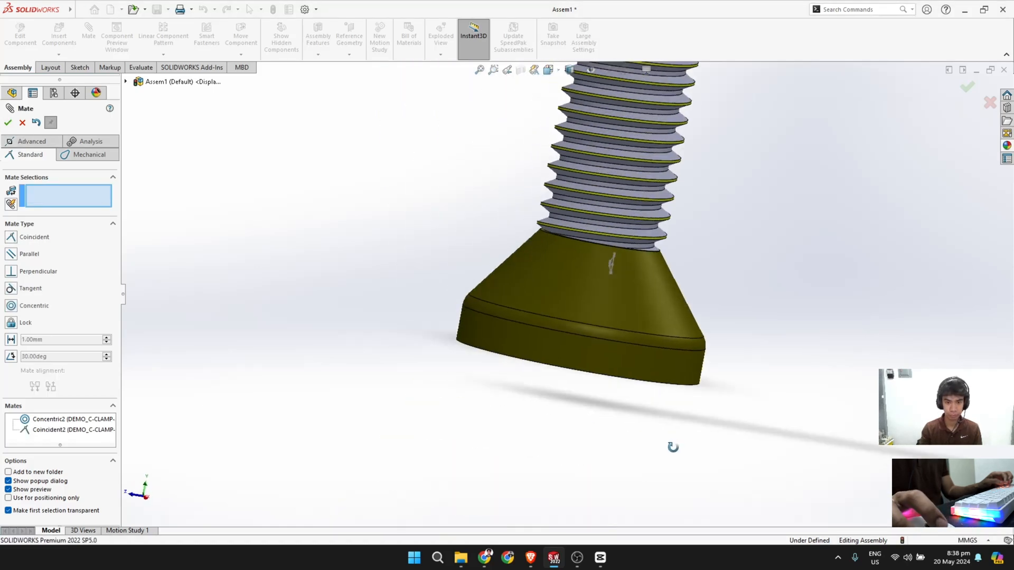
{"action": "scroll", "coordinate": [697, 385], "scroll_direction": "up", "scroll_amount": 10}
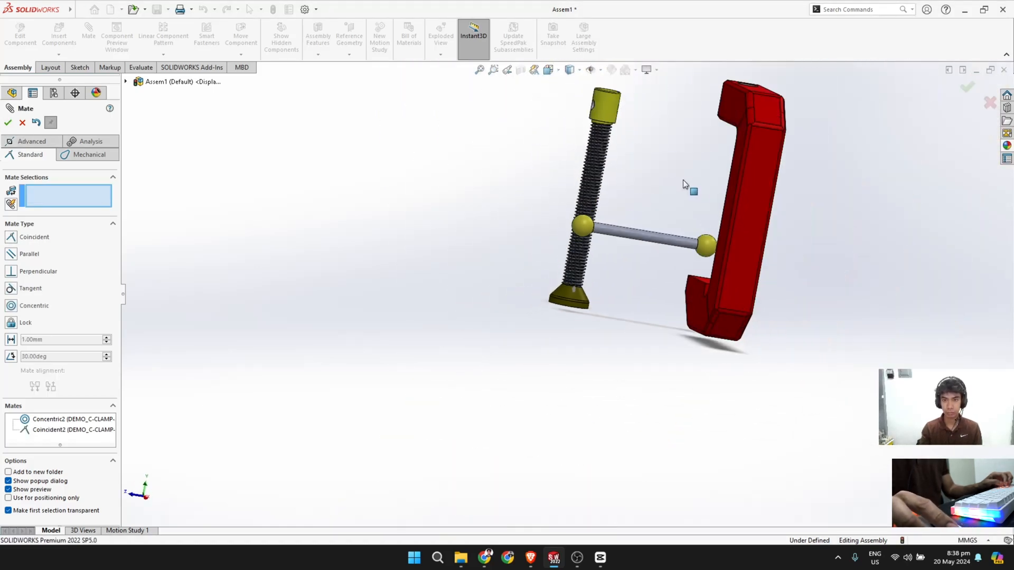
{"action": "mouse_move", "coordinate": [683, 181]}
{"action": "middle_mouse_down"}
{"action": "mouse_move", "coordinate": [660, 190]}
{"action": "mouse_move", "coordinate": [674, 169]}
{"action": "middle_mouse_up"}
{"action": "scroll", "coordinate": [674, 169], "scroll_direction": "down", "scroll_amount": 4}
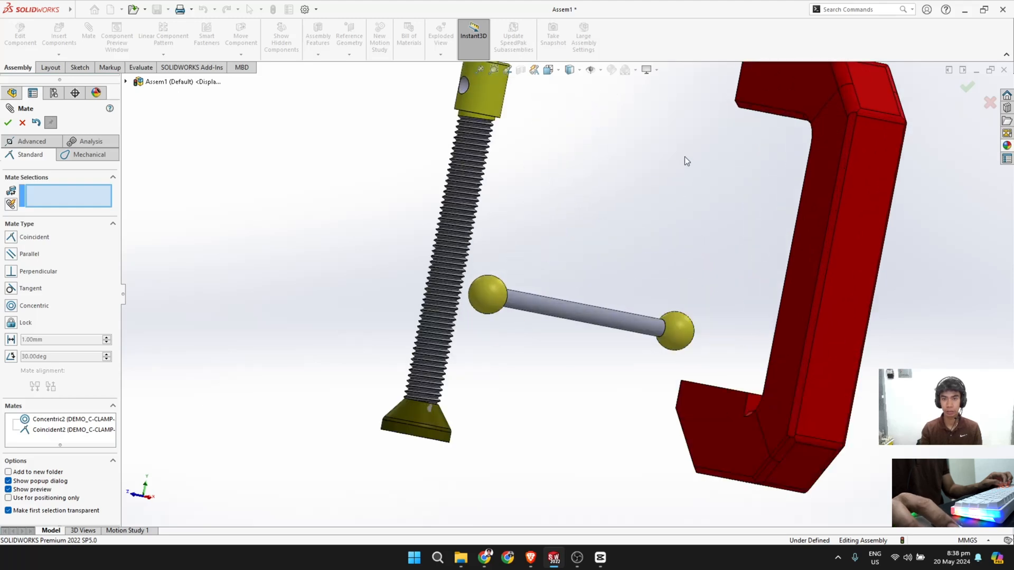
{"action": "scroll", "coordinate": [687, 161], "scroll_direction": "up", "scroll_amount": 5}
{"action": "scroll", "coordinate": [693, 163], "scroll_direction": "down", "scroll_amount": 3}
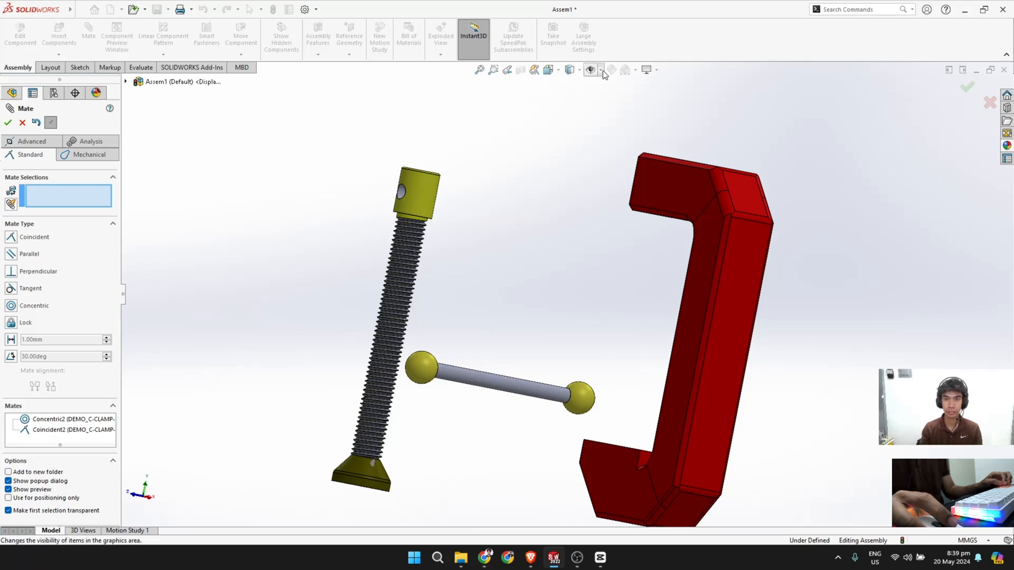
Step: Close the Mate command and turn on the display of axes and temporary axes
{"action": "left_click", "coordinate": [8, 122]}
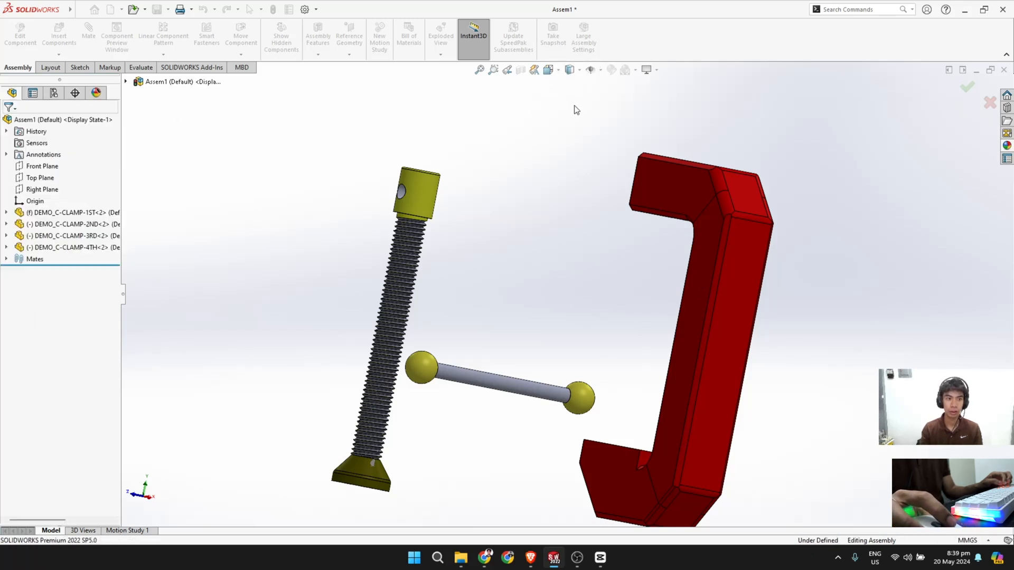
{"action": "left_click", "coordinate": [601, 70]}
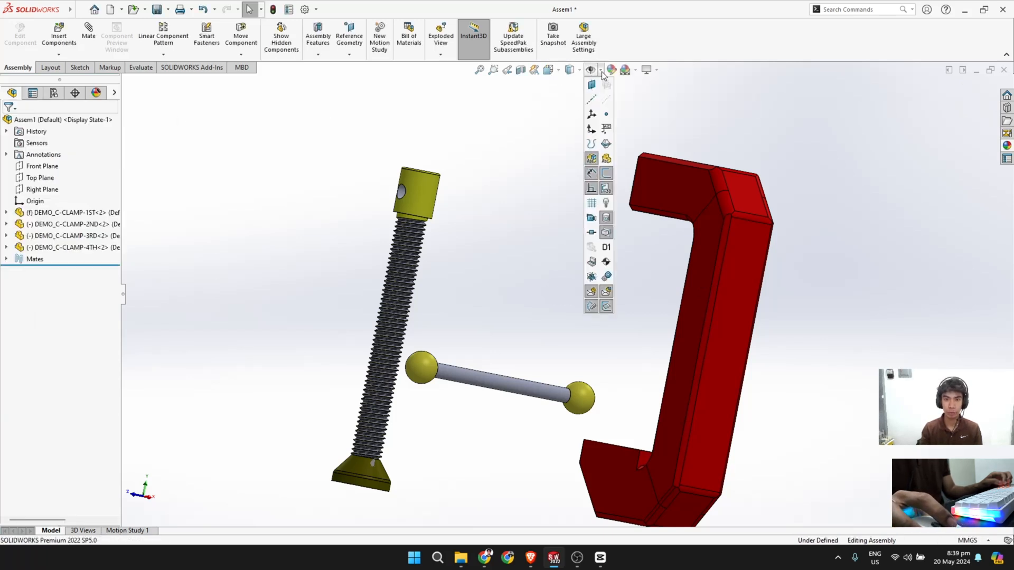
{"action": "left_click", "coordinate": [592, 101]}
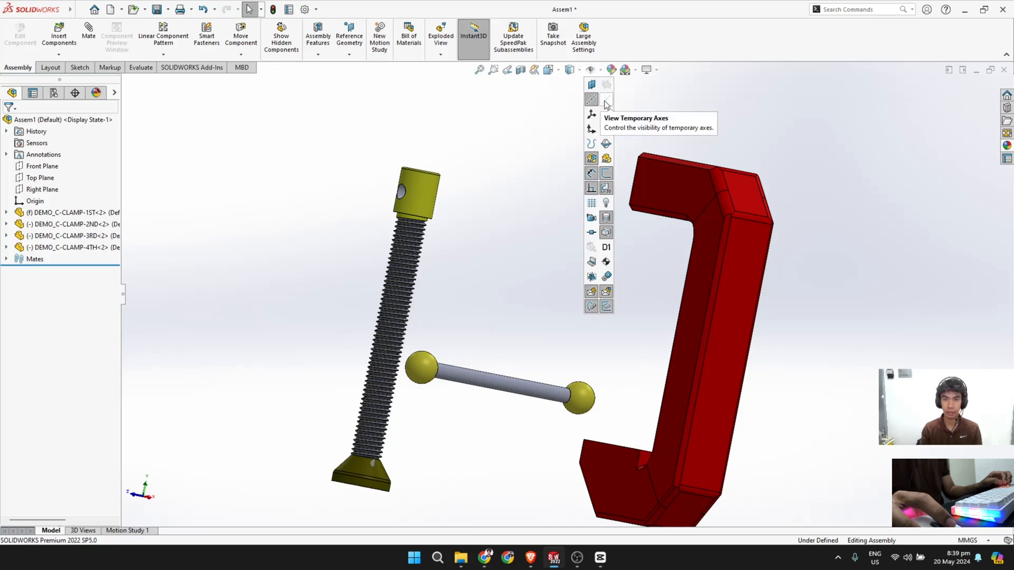
{"action": "left_click", "coordinate": [606, 101]}
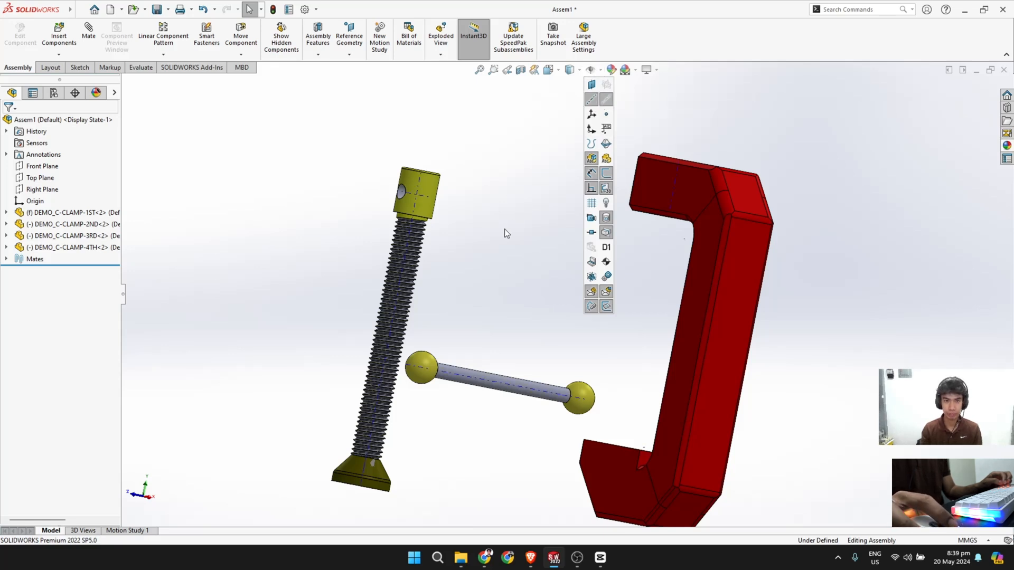
Step: Add a Coincident mate between the screw's lengthwise axis and the frame's hole axis, and slide the screw up through the frame's upper arm
{"action": "left_click", "coordinate": [88, 40]}
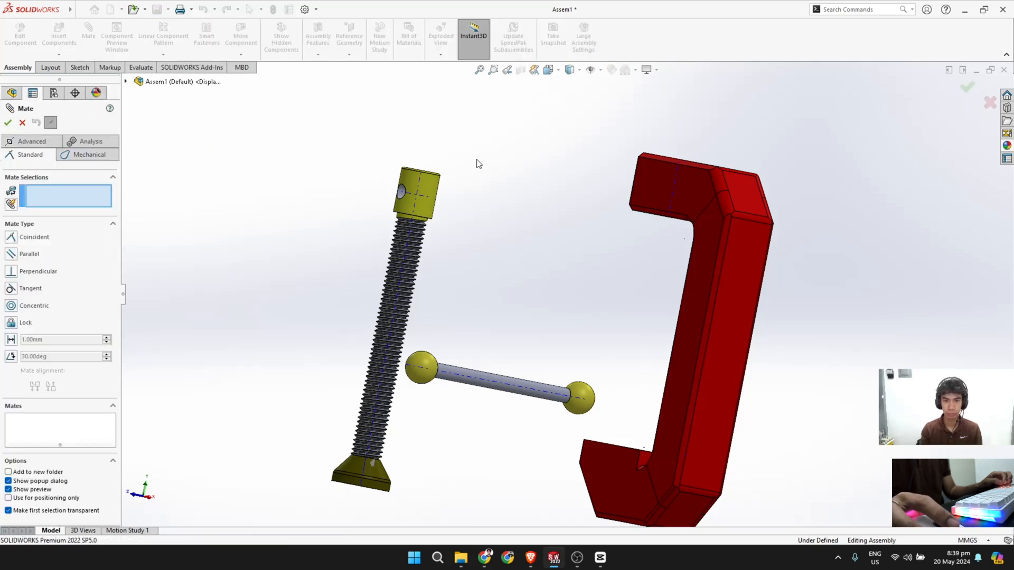
{"action": "scroll", "coordinate": [423, 190], "scroll_direction": "down", "scroll_amount": 1}
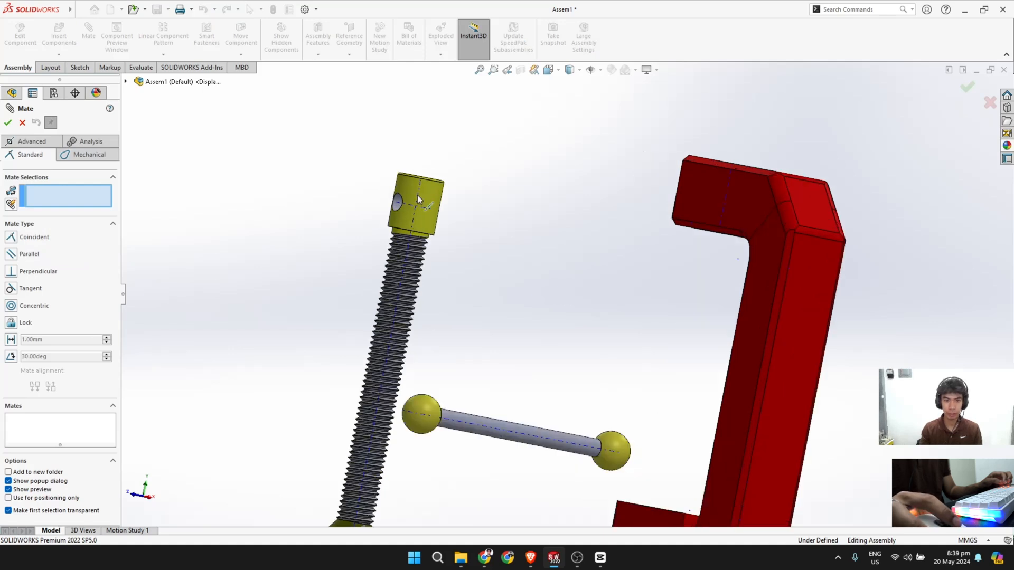
{"action": "left_click", "coordinate": [418, 195]}
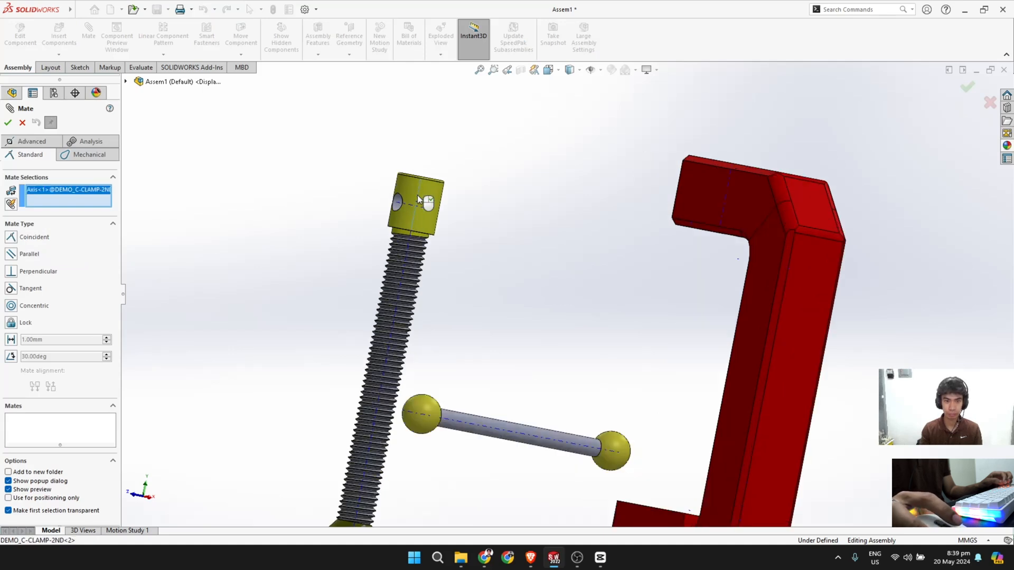
{"action": "left_click", "coordinate": [726, 199]}
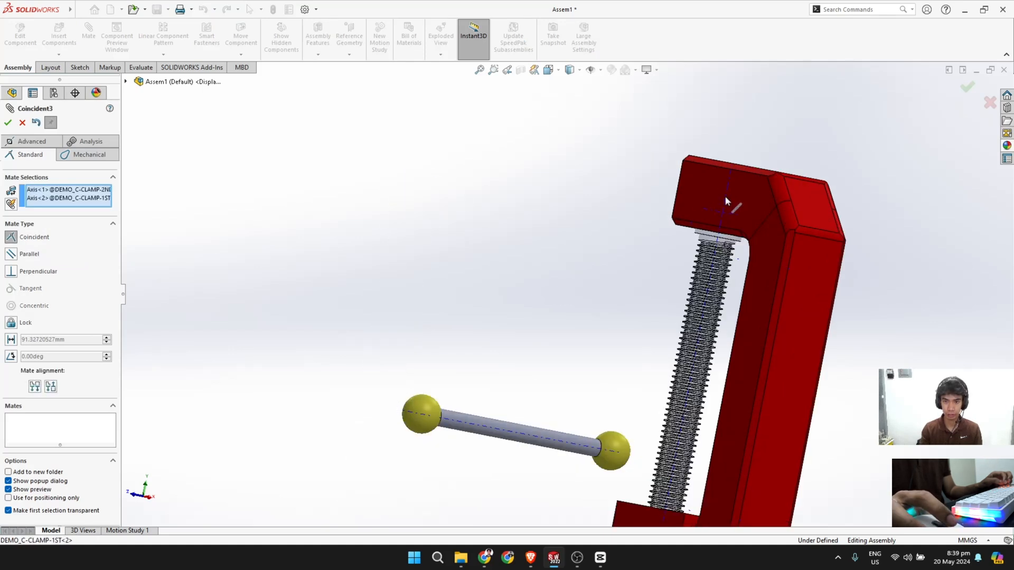
{"action": "left_click", "coordinate": [7, 123]}
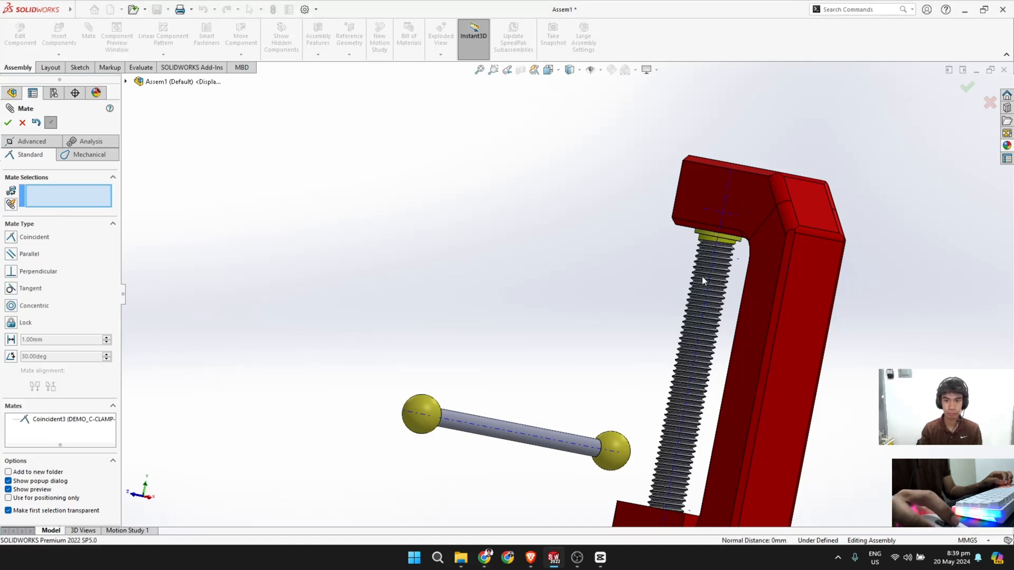
{"action": "left_click_drag", "start_coordinate": [716, 311], "coordinate": [692, 209]}
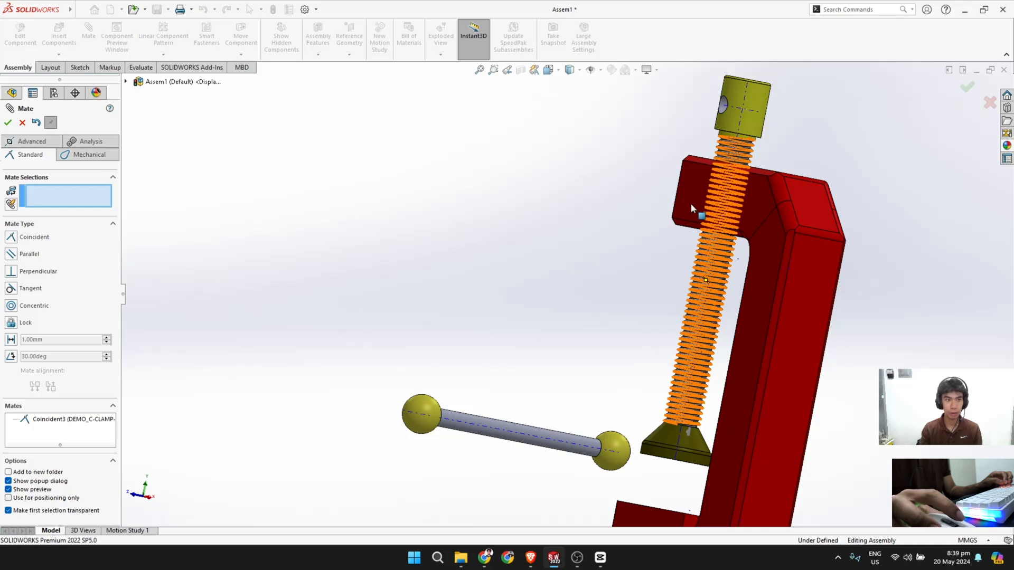
Step: Add a mechanical Screw mate between the screw's axis and the frame's hole axis at 1 revolution/mm with Reverse on
{"action": "left_click", "coordinate": [104, 159]}
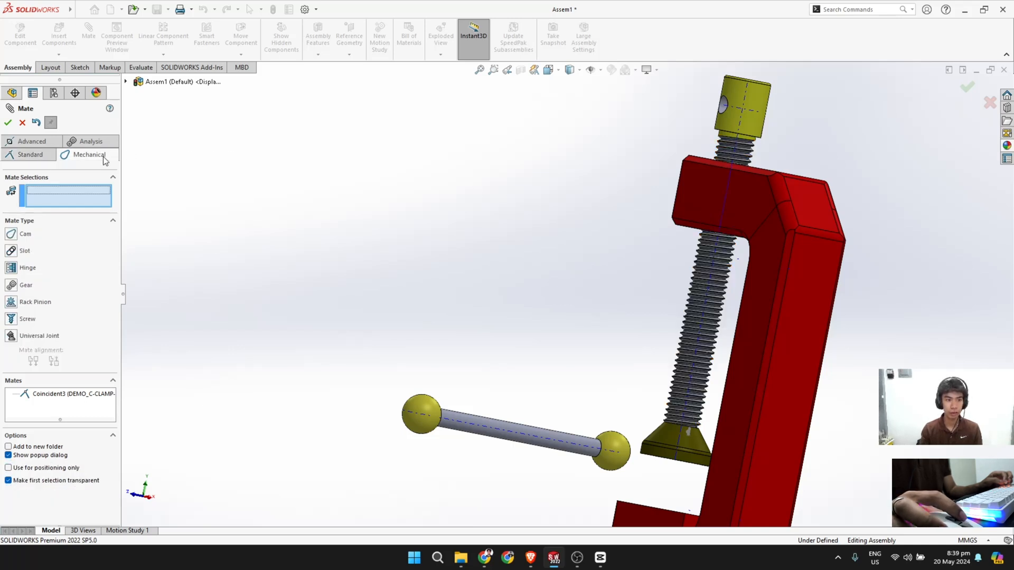
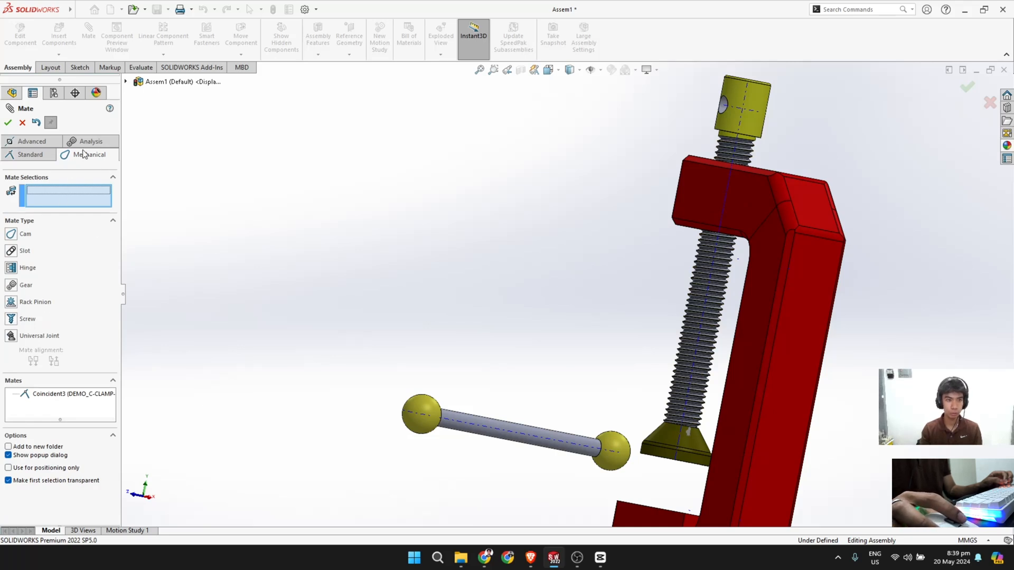
{"action": "left_click", "coordinate": [19, 323]}
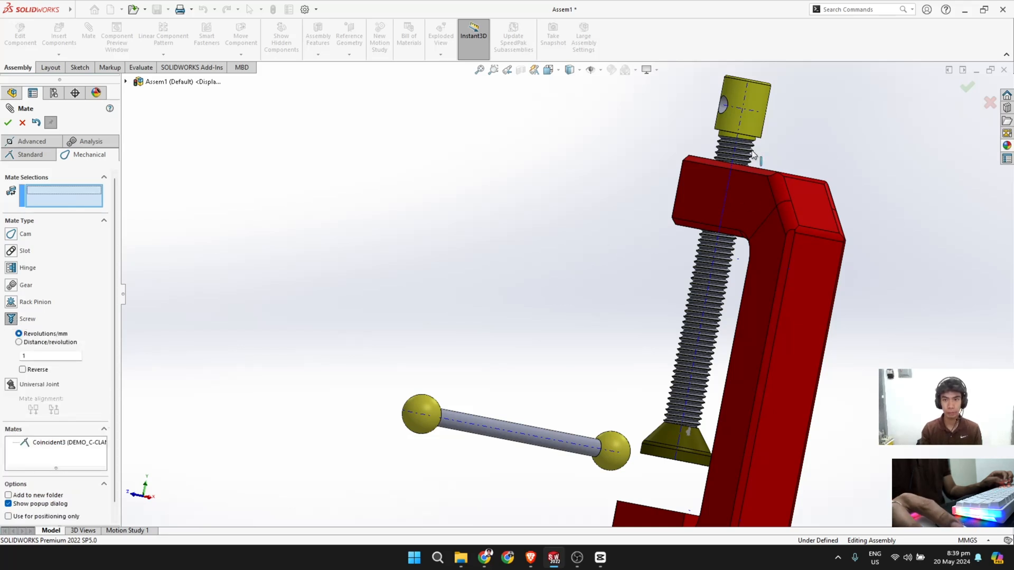
{"action": "scroll", "coordinate": [760, 133], "scroll_direction": "down", "scroll_amount": 5}
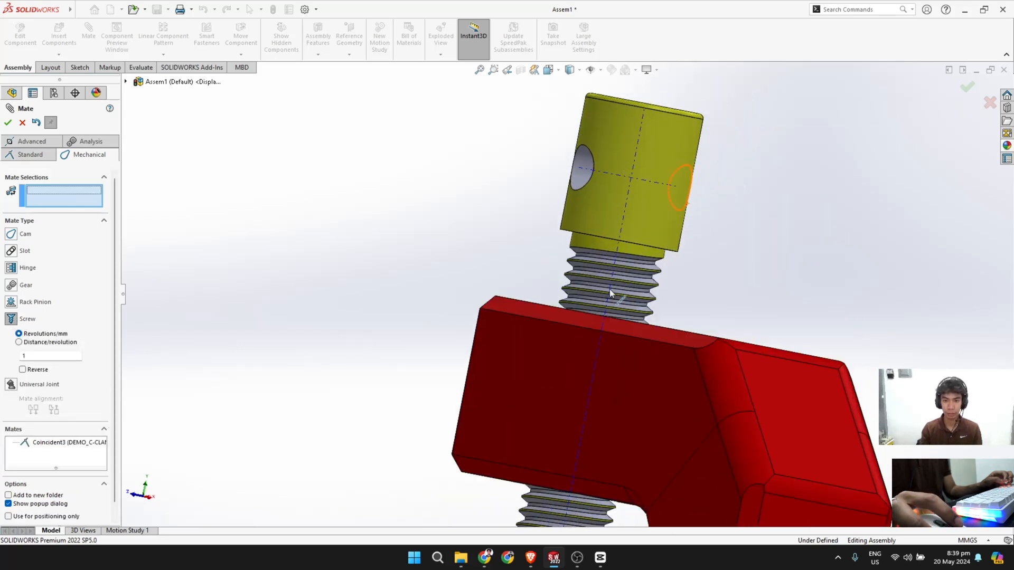
{"action": "left_click", "coordinate": [609, 297]}
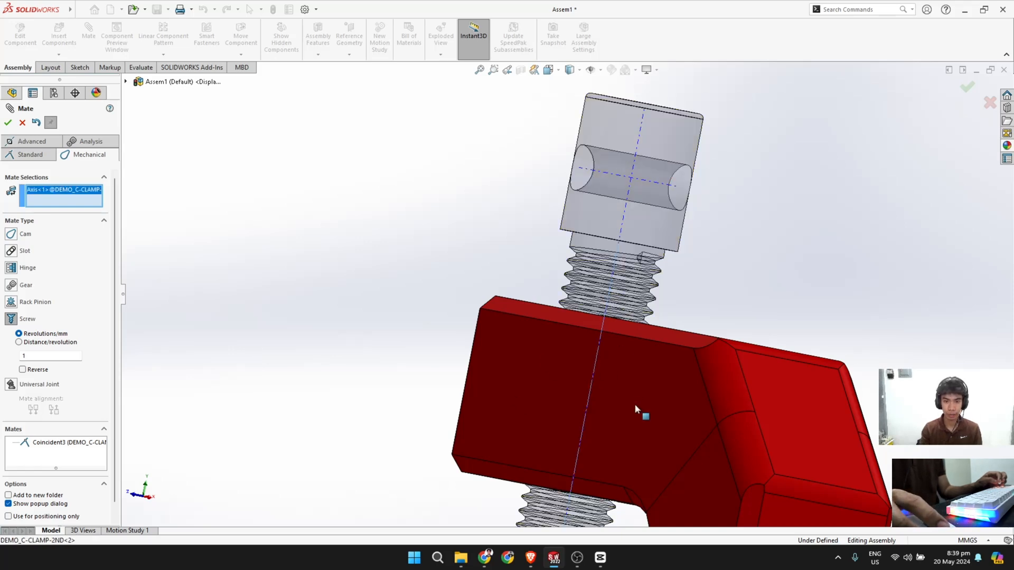
{"action": "middle_click_drag", "start_coordinate": [635, 404], "coordinate": [620, 399]}
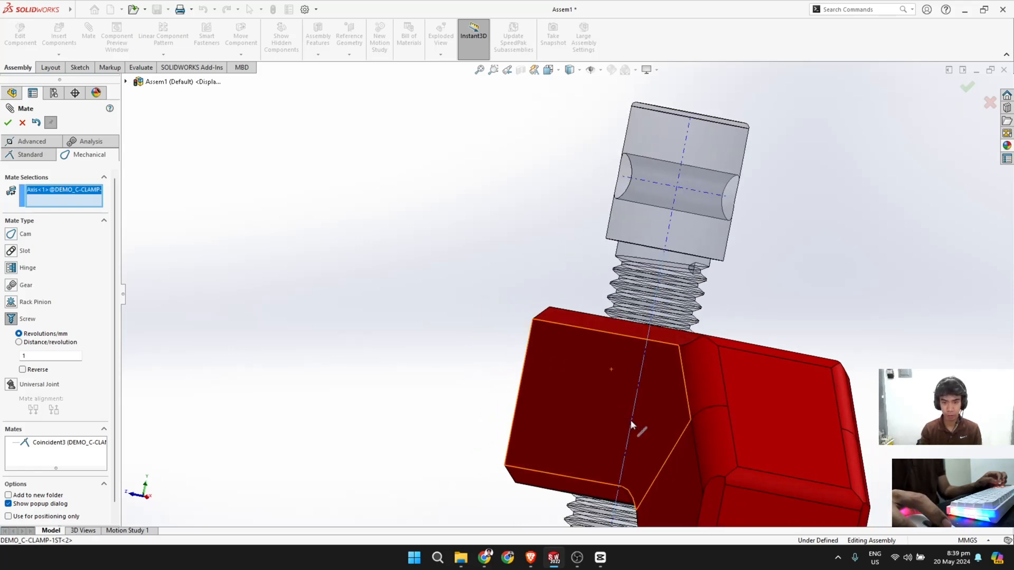
{"action": "left_click", "coordinate": [630, 420]}
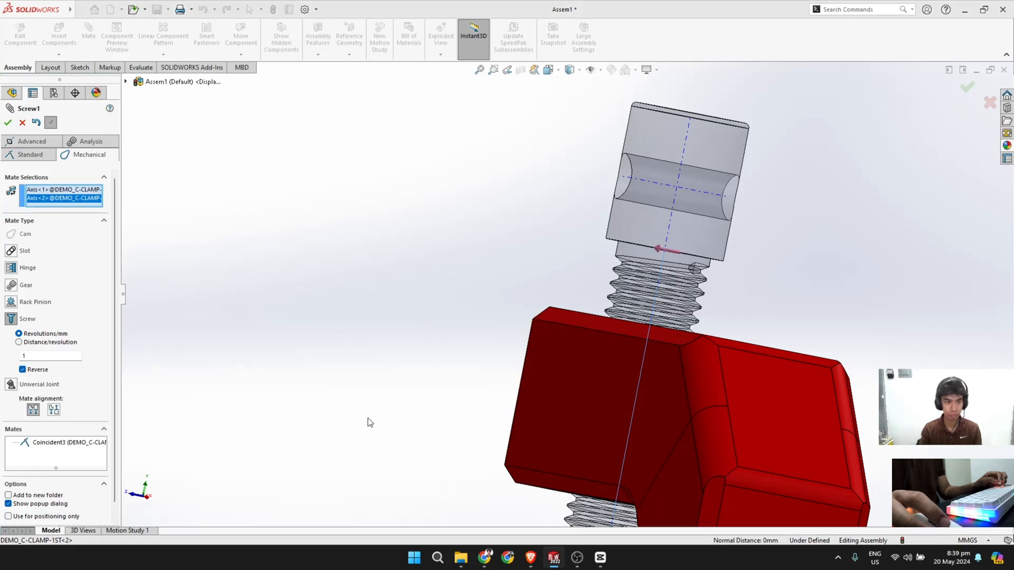
{"action": "scroll", "coordinate": [369, 423], "scroll_direction": "down", "scroll_amount": 3}
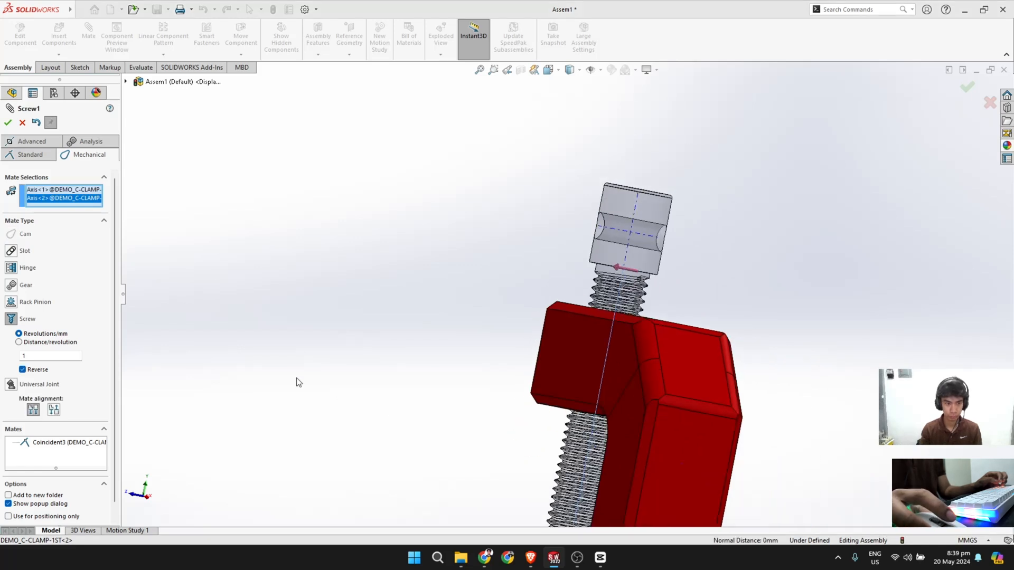
{"action": "left_click", "coordinate": [8, 124]}
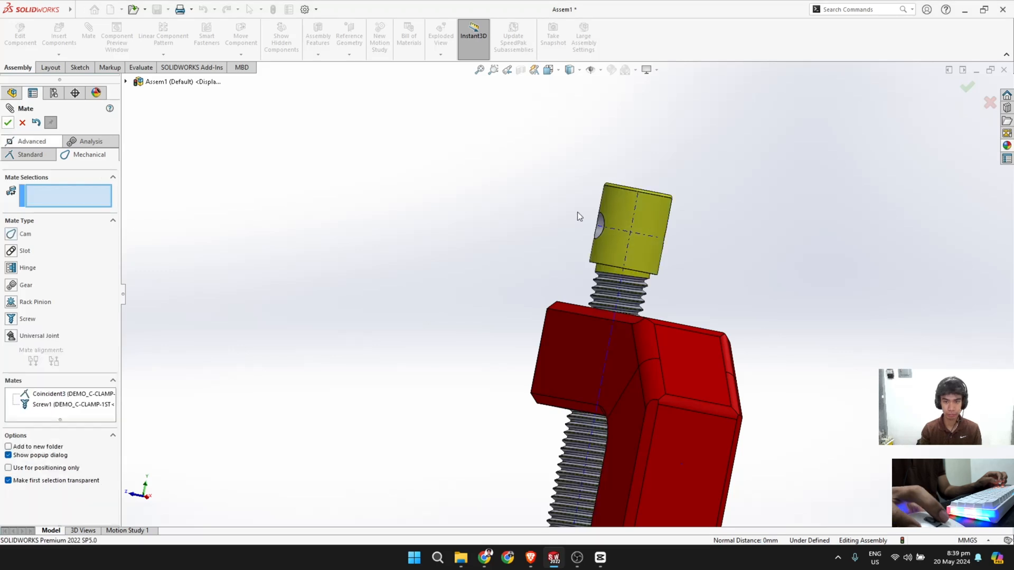
Step: Turn the screw by its head to test the Screw mate, leaving the cross hole facing the front
{"action": "left_click", "coordinate": [653, 230]}
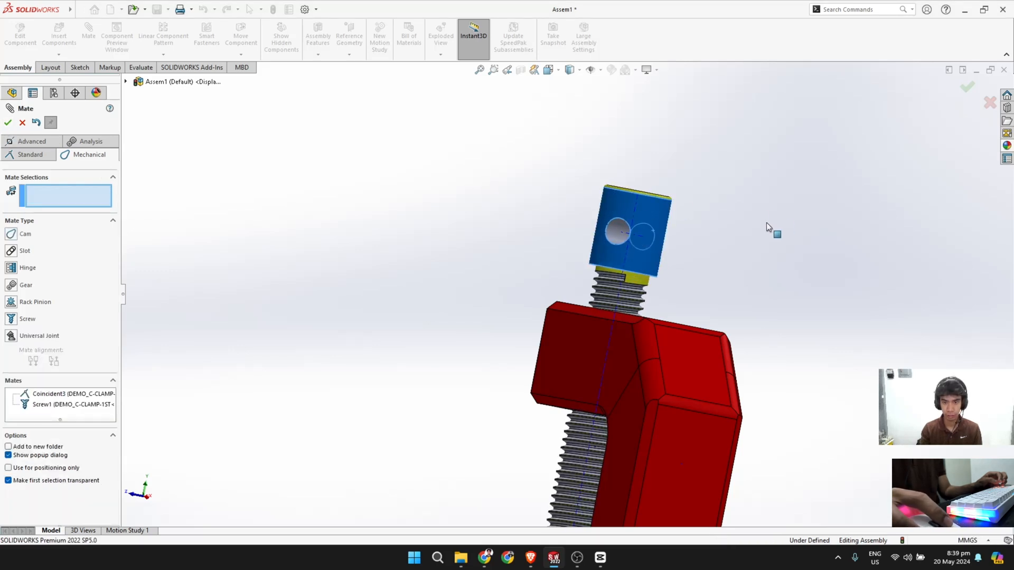
{"action": "left_click_drag", "start_coordinate": [653, 230], "coordinate": [694, 227]}
{"action": "left_click_drag", "start_coordinate": [634, 221], "coordinate": [607, 211]}
{"action": "scroll", "coordinate": [426, 390], "scroll_direction": "up", "scroll_amount": 6}
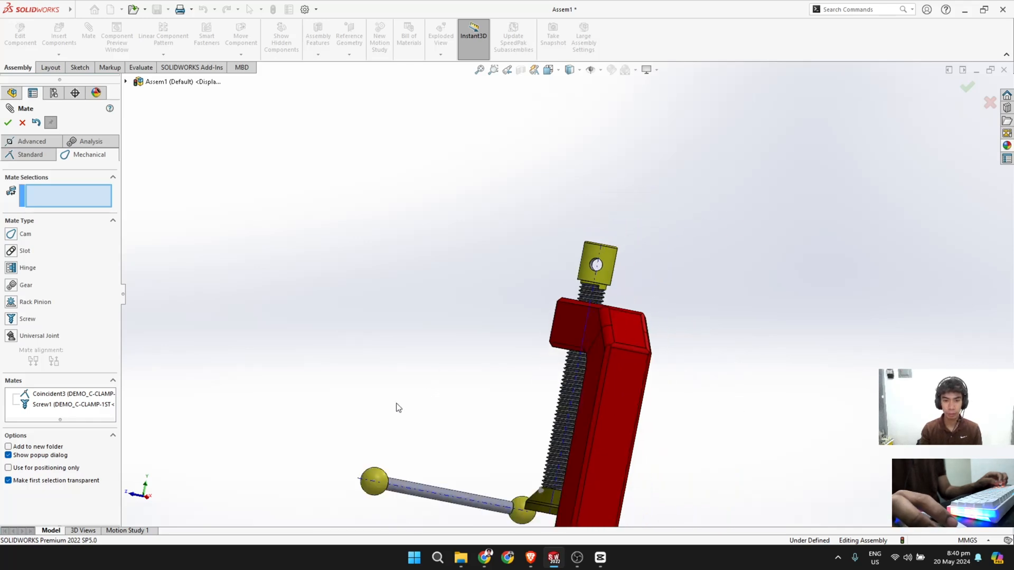
Step: Turn off the display of axes and temporary axes
{"action": "scroll", "coordinate": [474, 405], "scroll_direction": "down", "scroll_amount": 3}
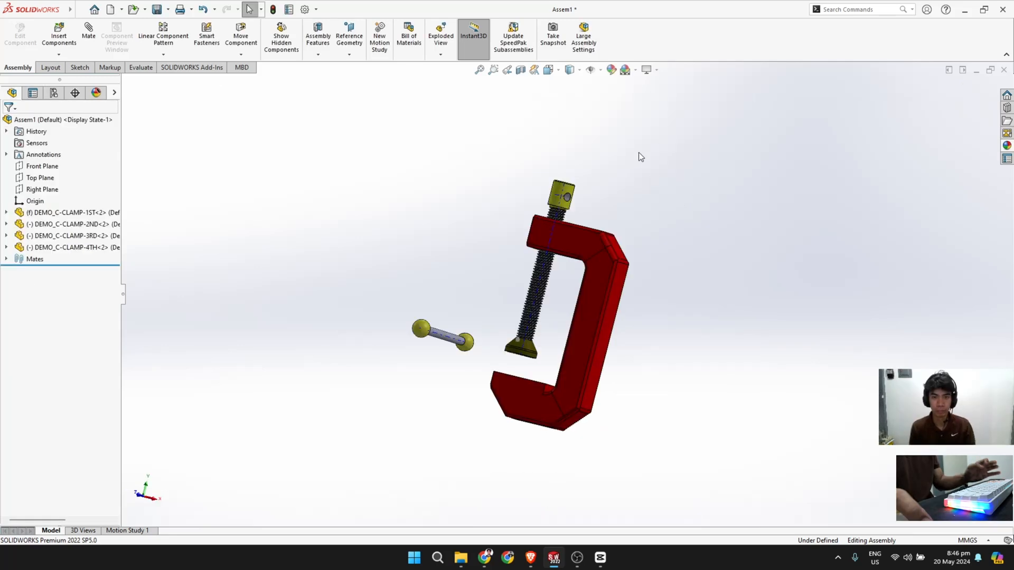
{"action": "left_click", "coordinate": [601, 70]}
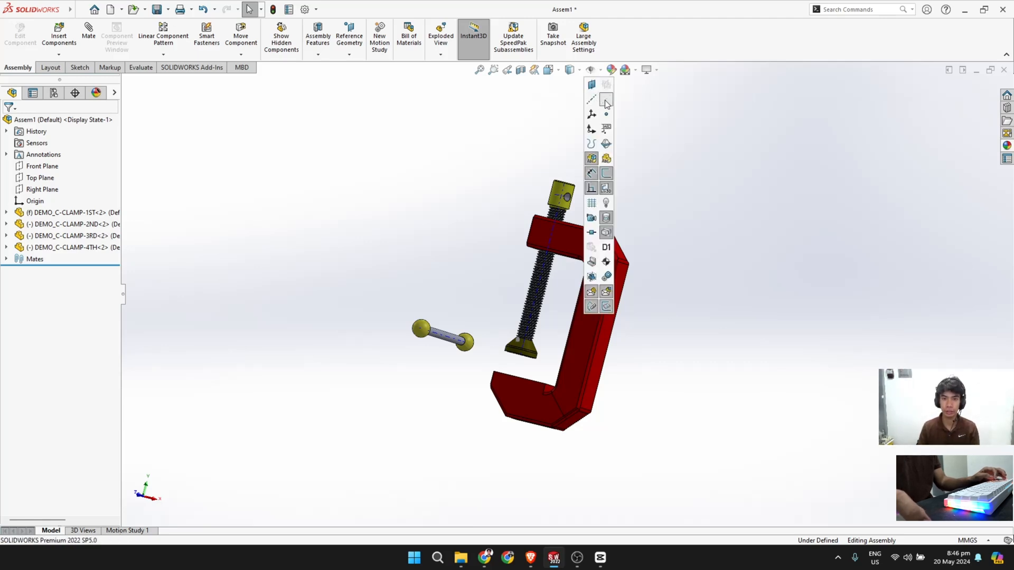
{"action": "left_click", "coordinate": [674, 173]}
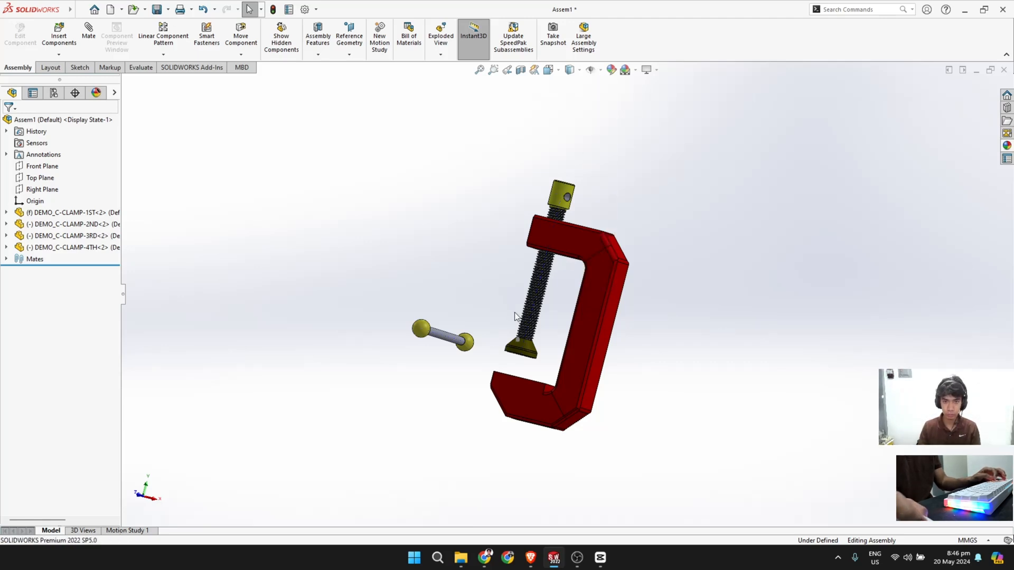
Step: Apply a Concentric mate between the handle rod's cylindrical face and the inner face of the screw head's cross hole
{"action": "scroll", "coordinate": [515, 316], "scroll_direction": "down", "scroll_amount": 3}
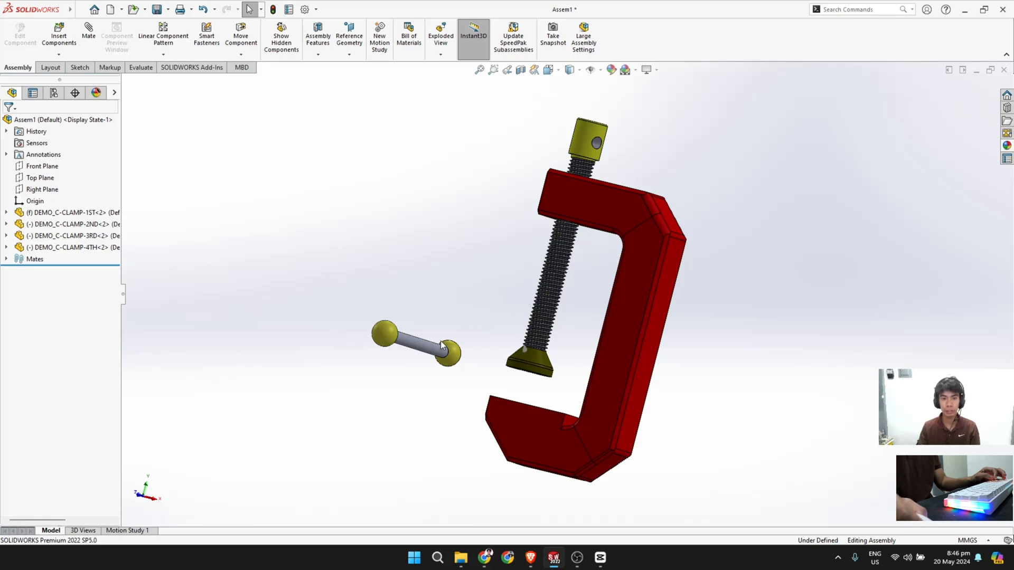
{"action": "middle_click_drag", "start_coordinate": [480, 297], "coordinate": [467, 297]}
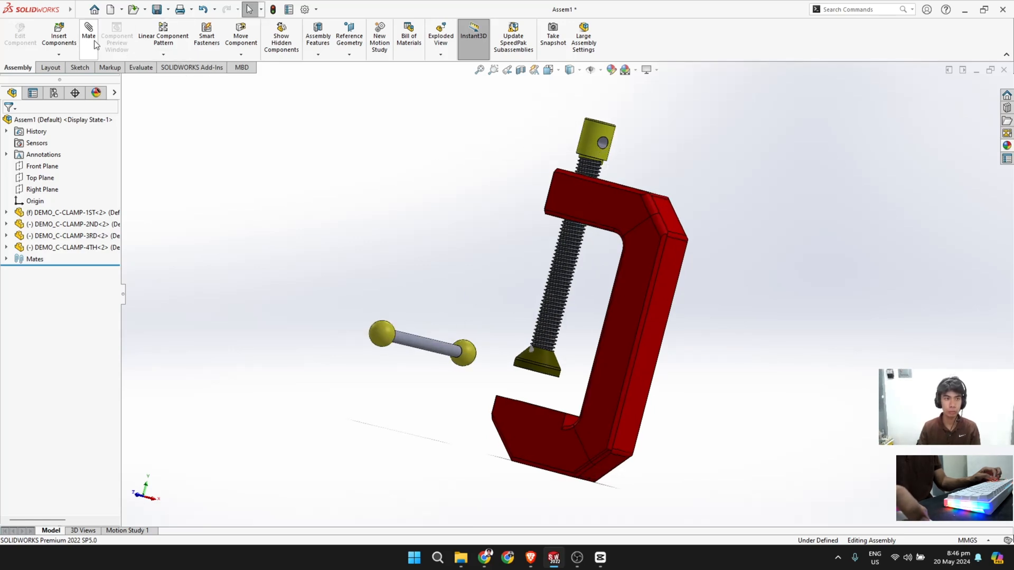
{"action": "left_click", "coordinate": [422, 346]}
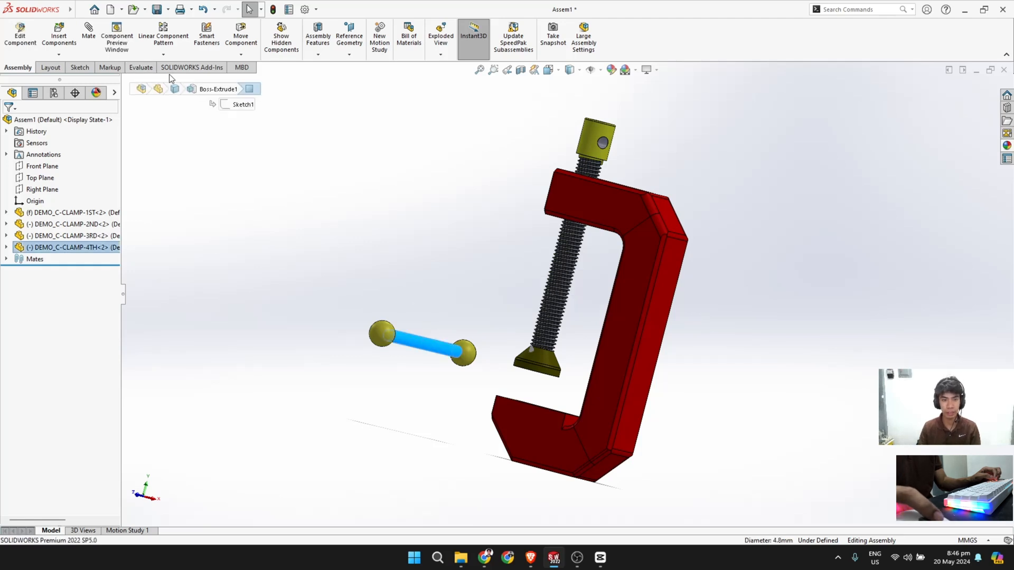
{"action": "left_click", "coordinate": [90, 33]}
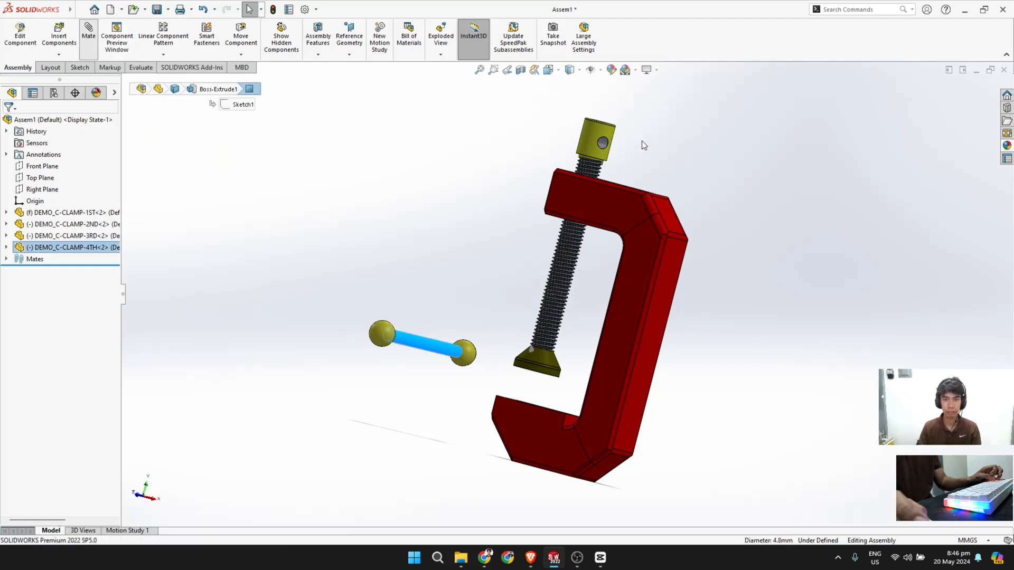
{"action": "scroll", "coordinate": [623, 154], "scroll_direction": "down", "scroll_amount": 5}
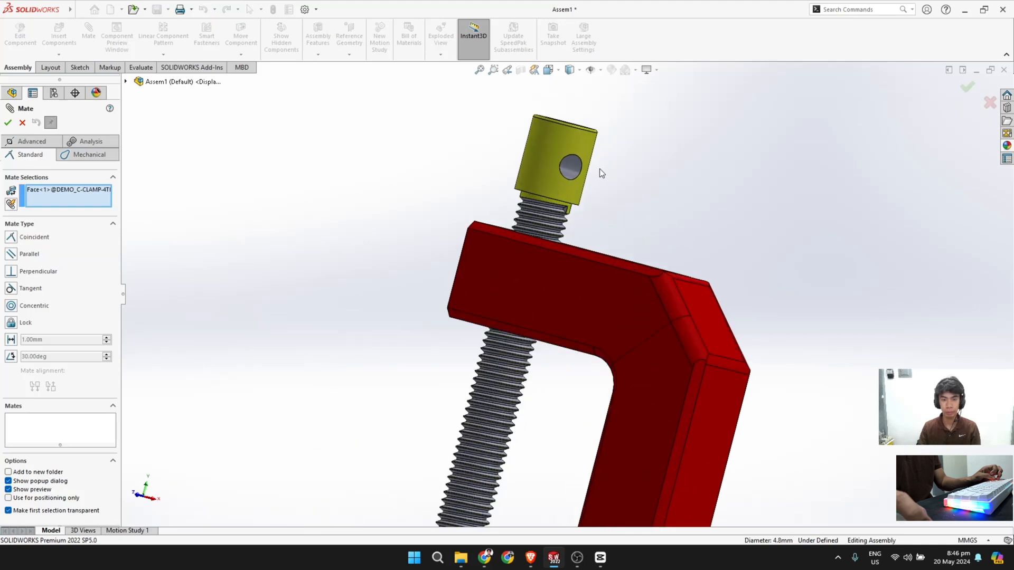
{"action": "left_click", "coordinate": [565, 179]}
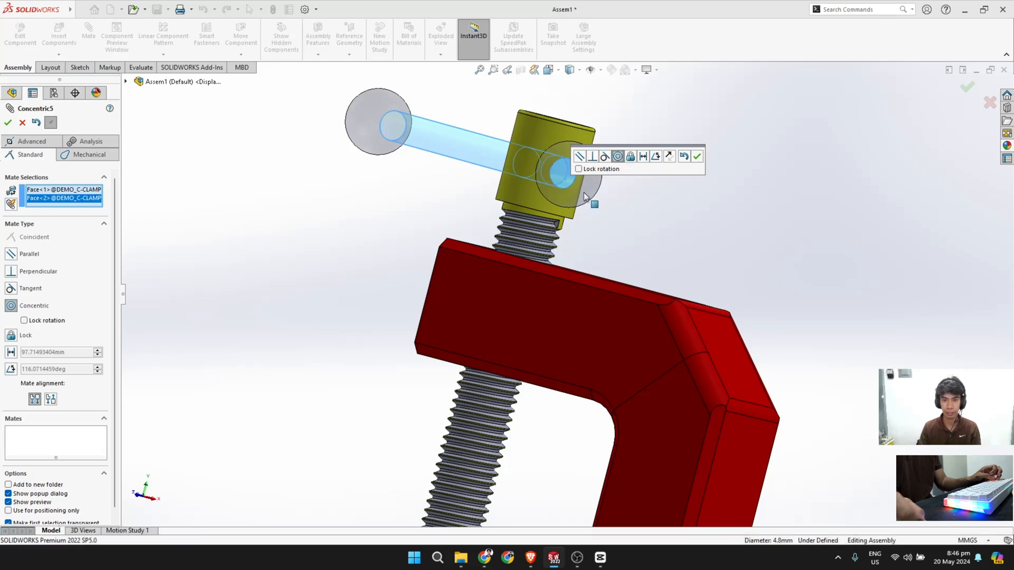
Step: Slide the handle rod along the cross hole until it sits roughly centred in the screw head
{"action": "left_click_drag", "start_coordinate": [587, 198], "coordinate": [435, 154]}
{"action": "middle_click_drag", "start_coordinate": [499, 232], "coordinate": [554, 293]}
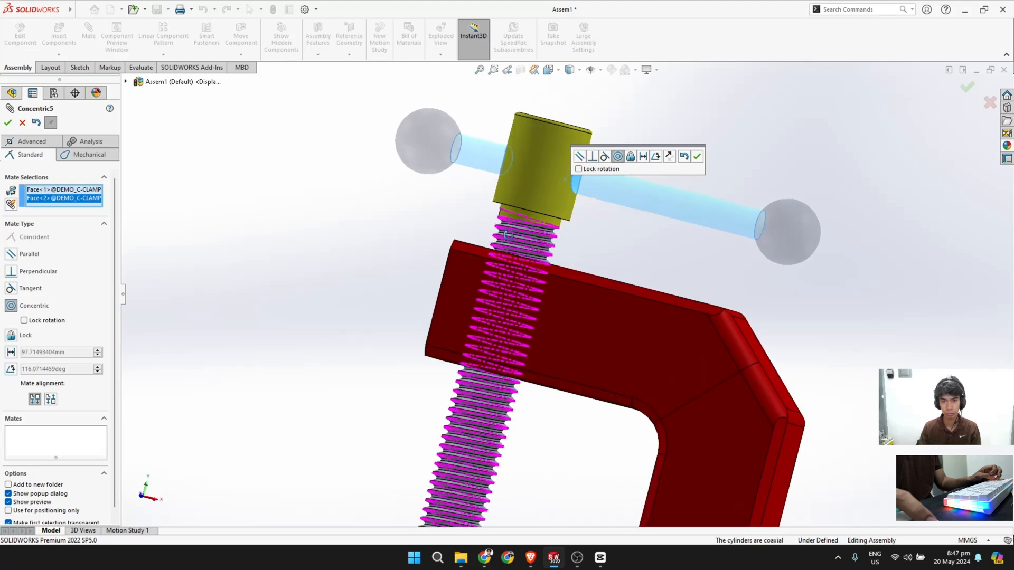
{"action": "scroll", "coordinate": [554, 293], "scroll_direction": "up", "scroll_amount": 1}
{"action": "left_click_drag", "start_coordinate": [457, 158], "coordinate": [445, 157]}
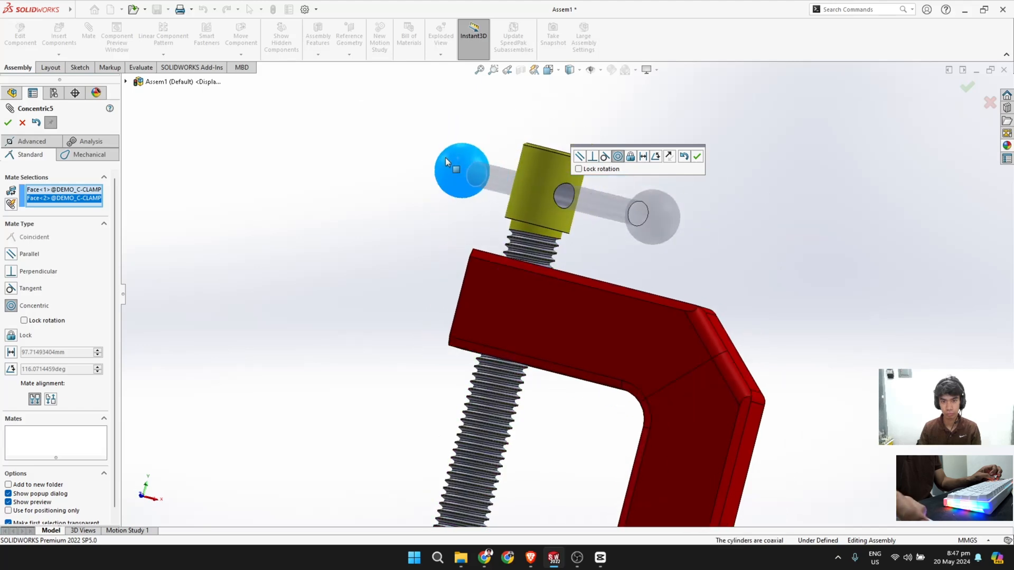
{"action": "middle_click_drag", "start_coordinate": [445, 158], "coordinate": [501, 253]}
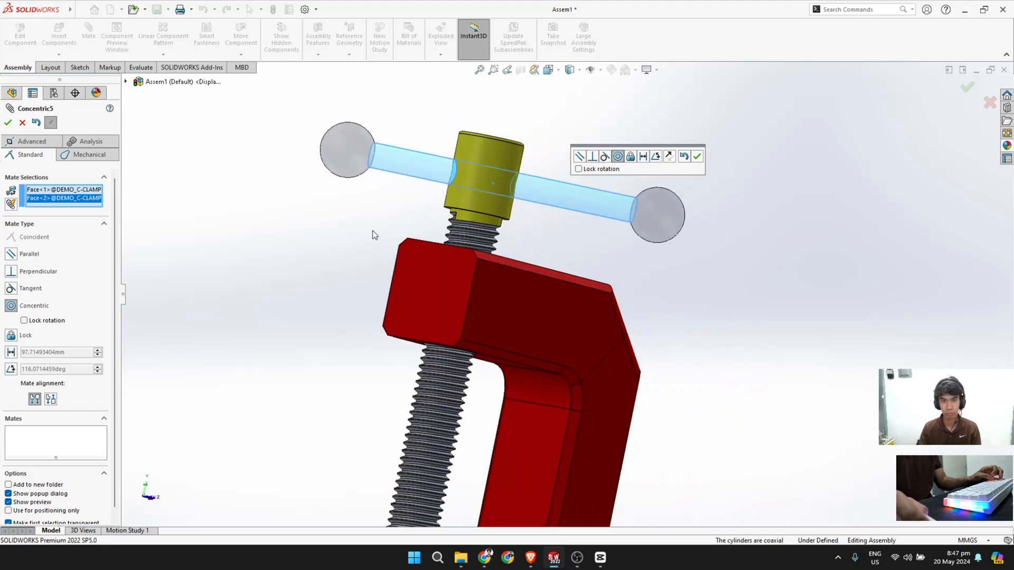
{"action": "scroll", "coordinate": [340, 238], "scroll_direction": "up", "scroll_amount": 3}
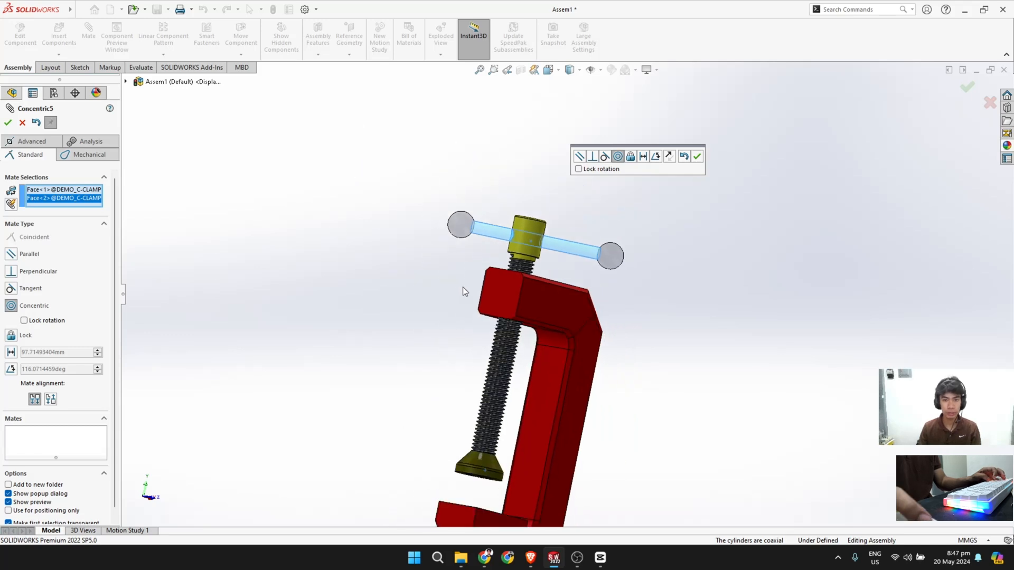
{"action": "scroll", "coordinate": [446, 288], "scroll_direction": "down", "scroll_amount": 2}
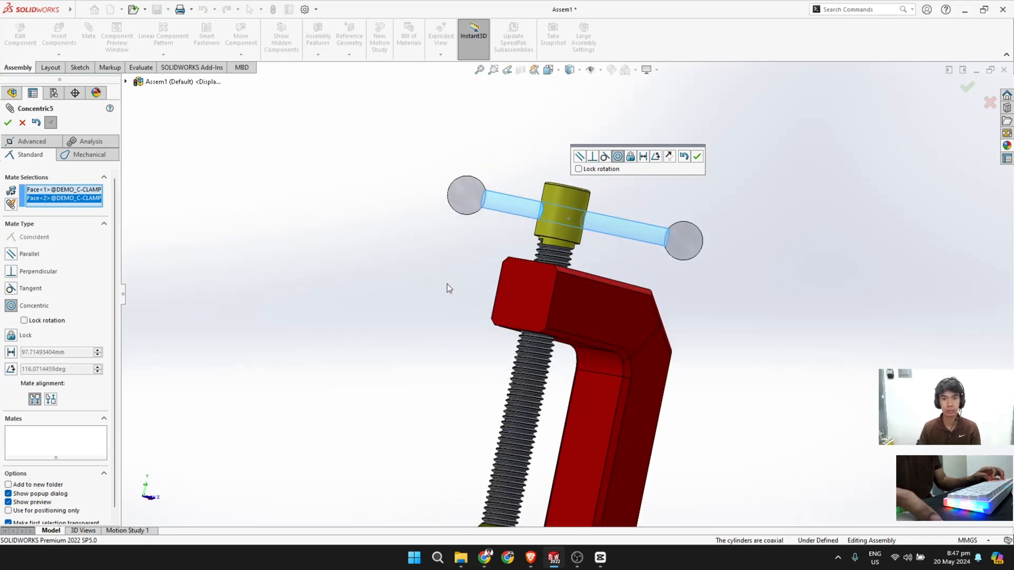
Step: Accept the Concentric mate between the handle rod and the screw head's cross hole, and finish mating
{"action": "left_click", "coordinate": [7, 125]}
{"action": "left_click", "coordinate": [7, 124]}
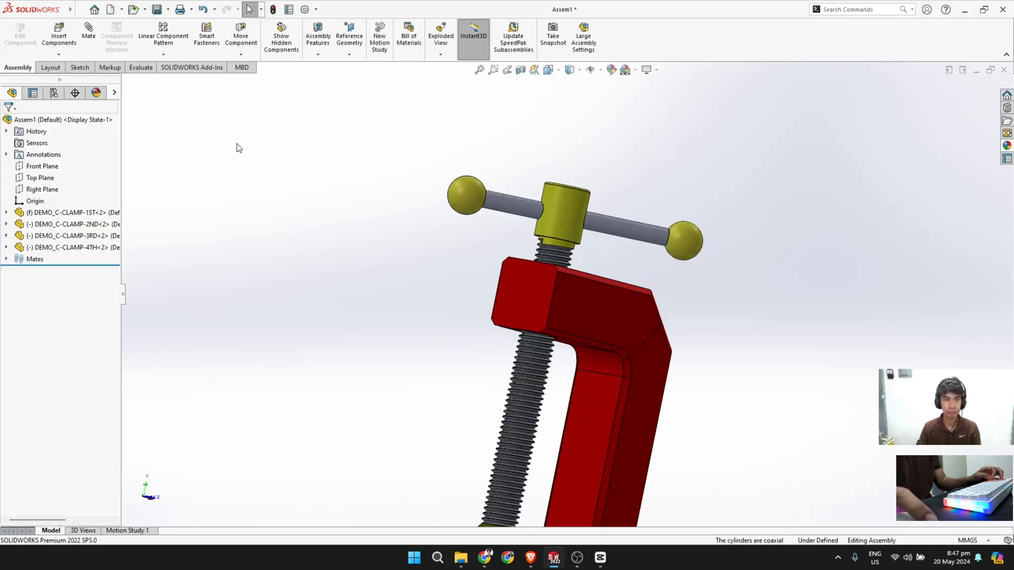
Step: Apply a Lock mate between the handle rod and the screw so that they move together as one unit
{"action": "left_click", "coordinate": [90, 38]}
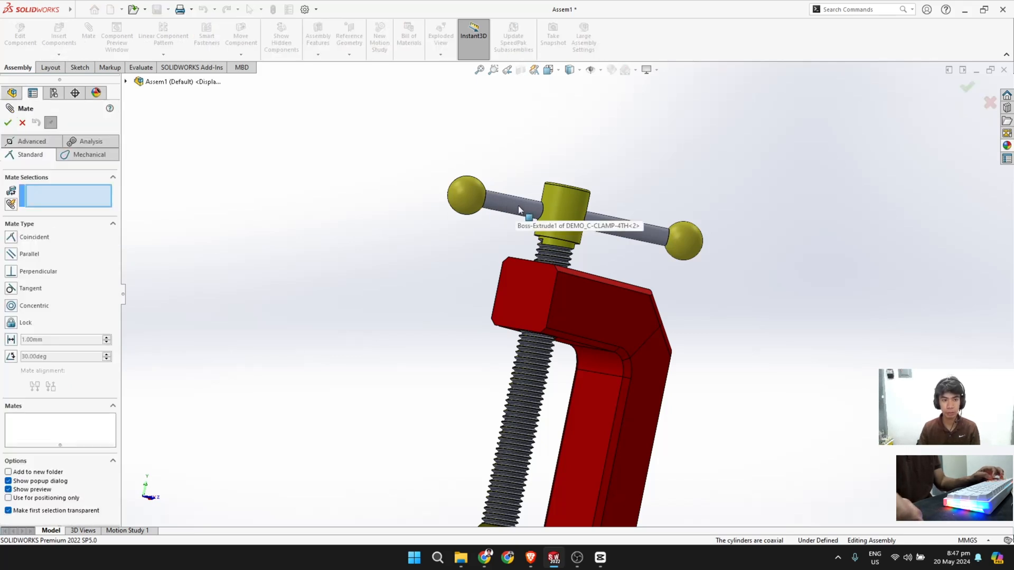
{"action": "left_click", "coordinate": [25, 323]}
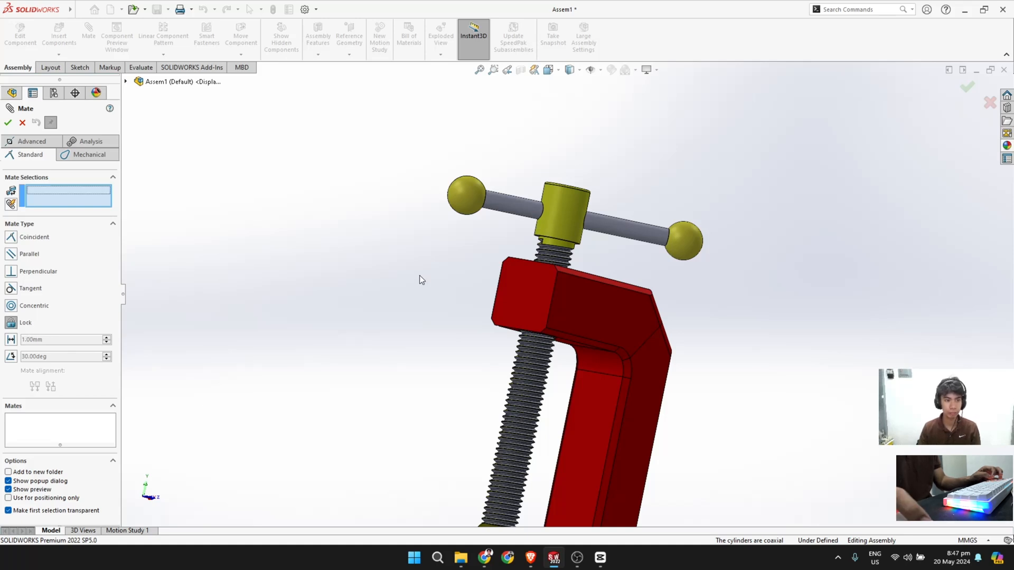
{"action": "scroll", "coordinate": [448, 259], "scroll_direction": "down", "scroll_amount": 2}
{"action": "left_click", "coordinate": [581, 181]}
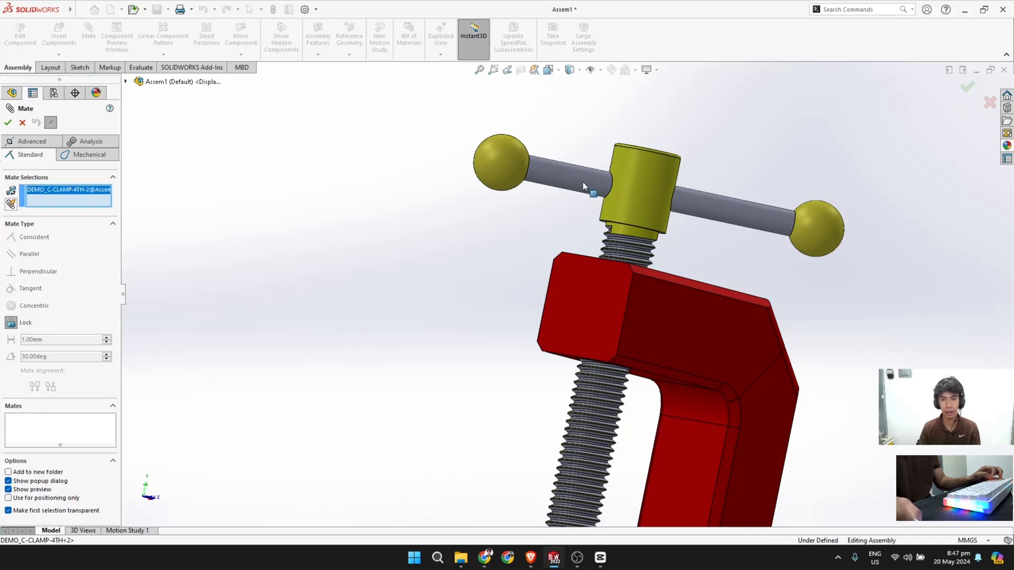
{"action": "left_click", "coordinate": [644, 190]}
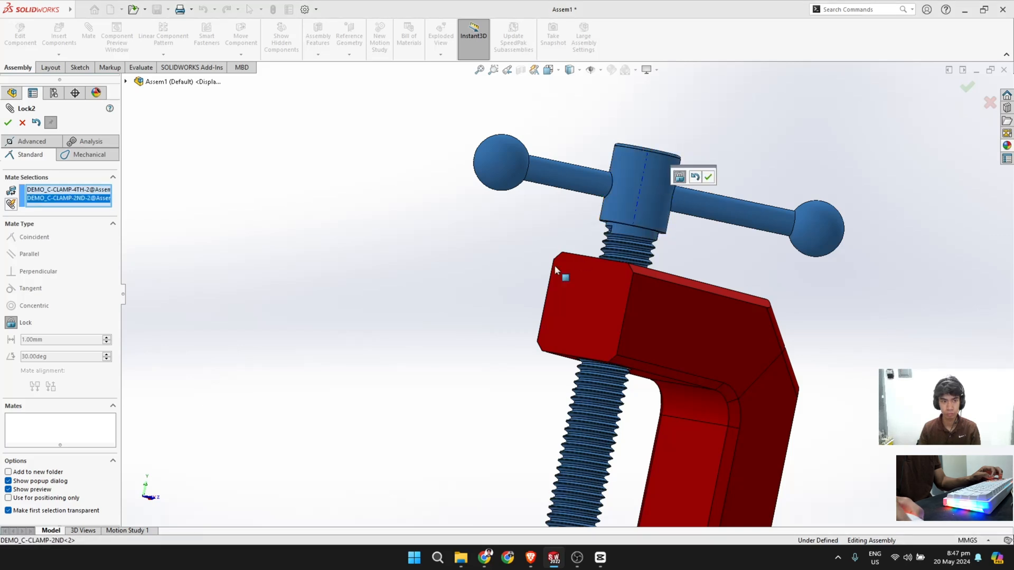
{"action": "scroll", "coordinate": [555, 271], "scroll_direction": "up", "scroll_amount": 4}
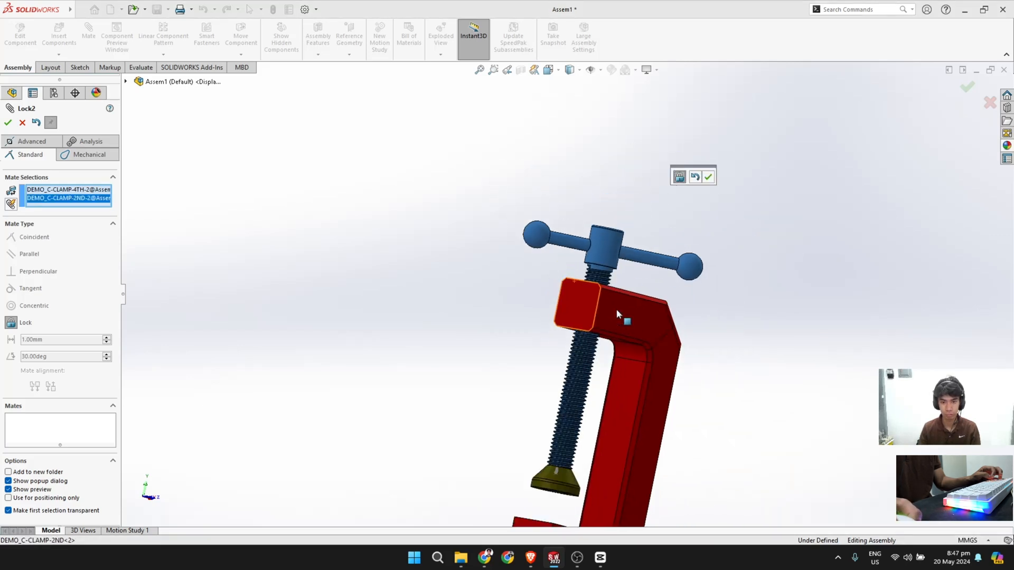
{"action": "scroll", "coordinate": [654, 291], "scroll_direction": "down", "scroll_amount": 3}
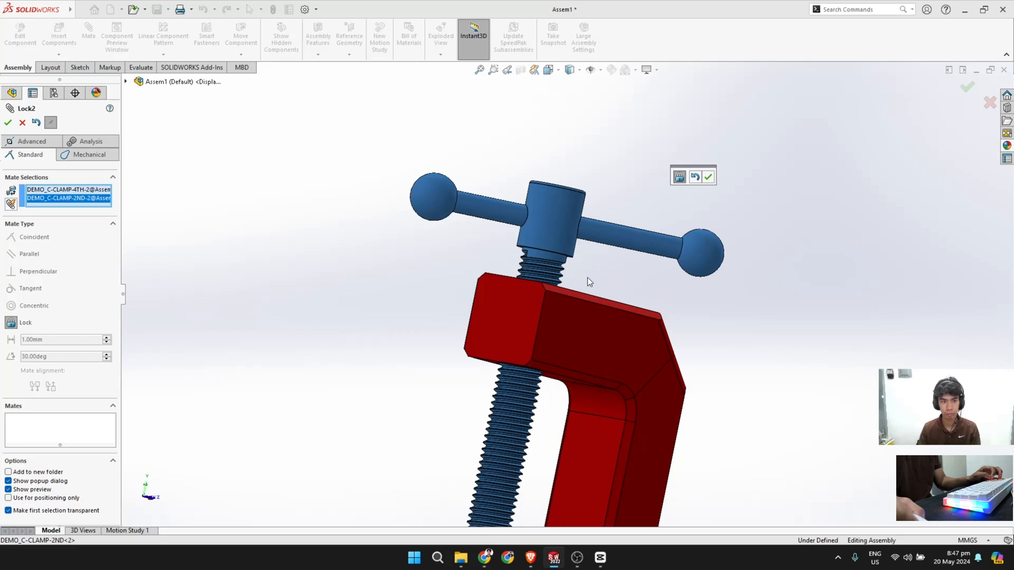
{"action": "scroll", "coordinate": [423, 287], "scroll_direction": "down", "scroll_amount": 2}
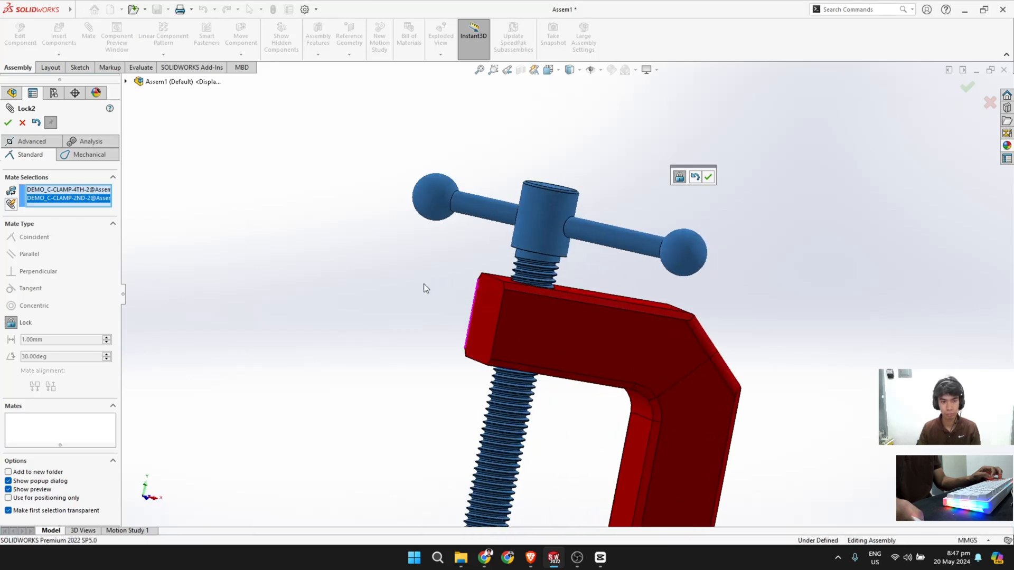
{"action": "scroll", "coordinate": [493, 299], "scroll_direction": "up", "scroll_amount": 3}
{"action": "scroll", "coordinate": [558, 247], "scroll_direction": "down", "scroll_amount": 3}
{"action": "scroll", "coordinate": [575, 216], "scroll_direction": "down", "scroll_amount": 1}
{"action": "left_click", "coordinate": [574, 226]}
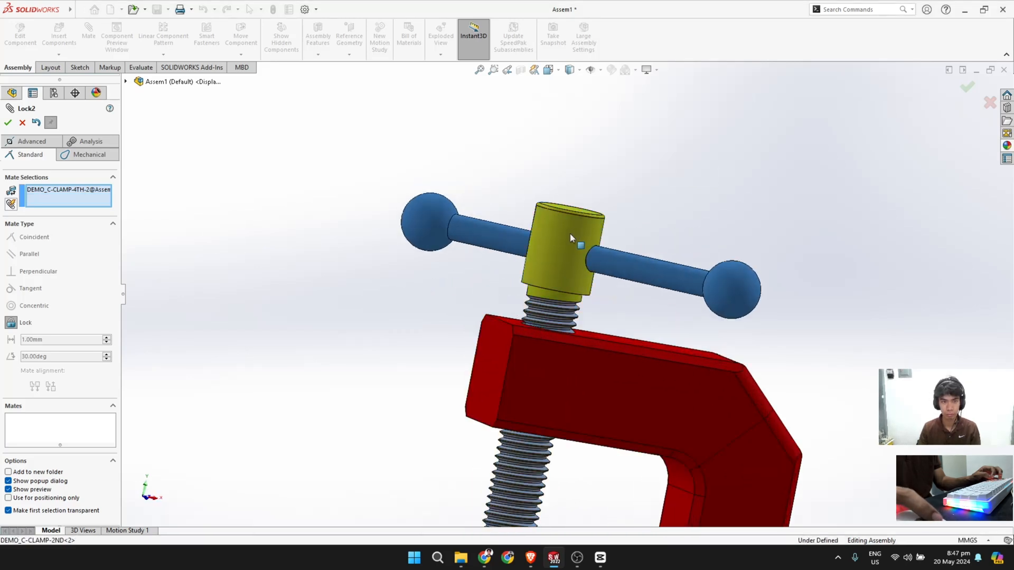
{"action": "left_click", "coordinate": [569, 235]}
{"action": "left_click", "coordinate": [8, 123]}
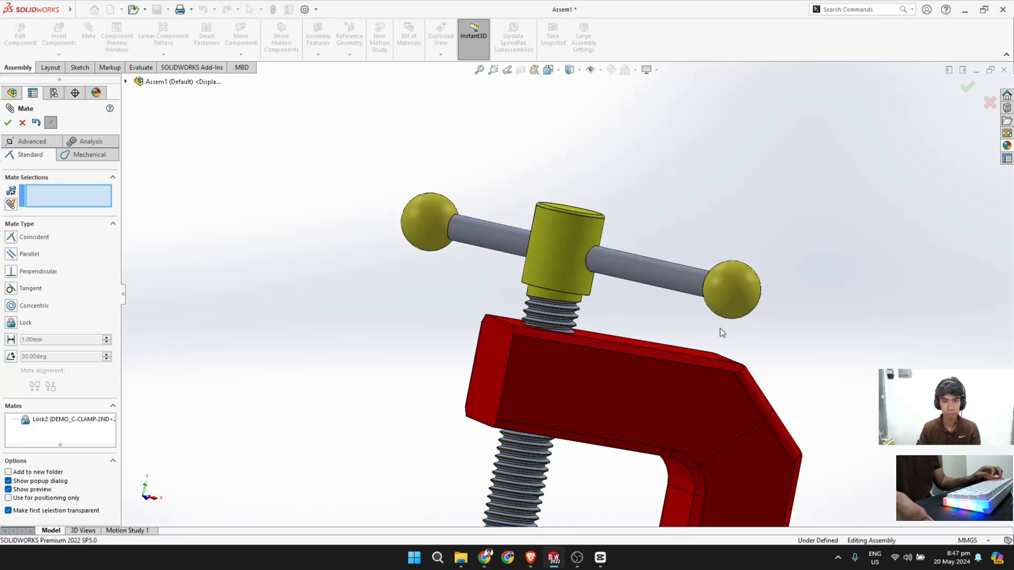
{"action": "scroll", "coordinate": [720, 328], "scroll_direction": "up", "scroll_amount": 2}
{"action": "middle_click_drag", "start_coordinate": [685, 289], "coordinate": [493, 255]}
{"action": "left_click_drag", "start_coordinate": [493, 254], "coordinate": [658, 283]}
{"action": "scroll", "coordinate": [580, 439], "scroll_direction": "up", "scroll_amount": 3}
{"action": "scroll", "coordinate": [580, 442], "scroll_direction": "up", "scroll_amount": 1}
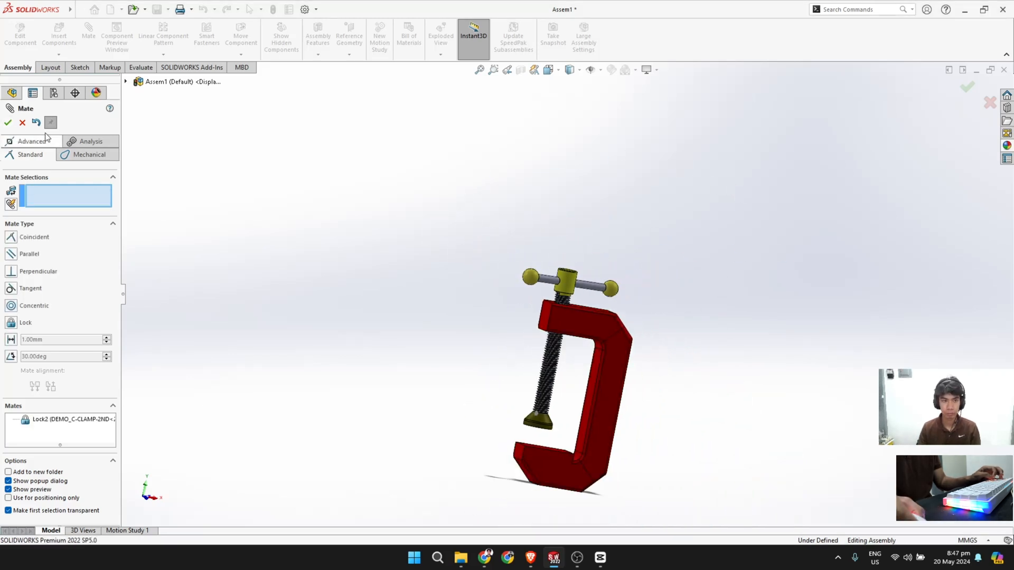
{"action": "left_click", "coordinate": [8, 123]}
Step: Turn the handle rod by its ball ends to test that it drives the screw through the frame
{"action": "scroll", "coordinate": [721, 378], "scroll_direction": "down", "scroll_amount": 2}
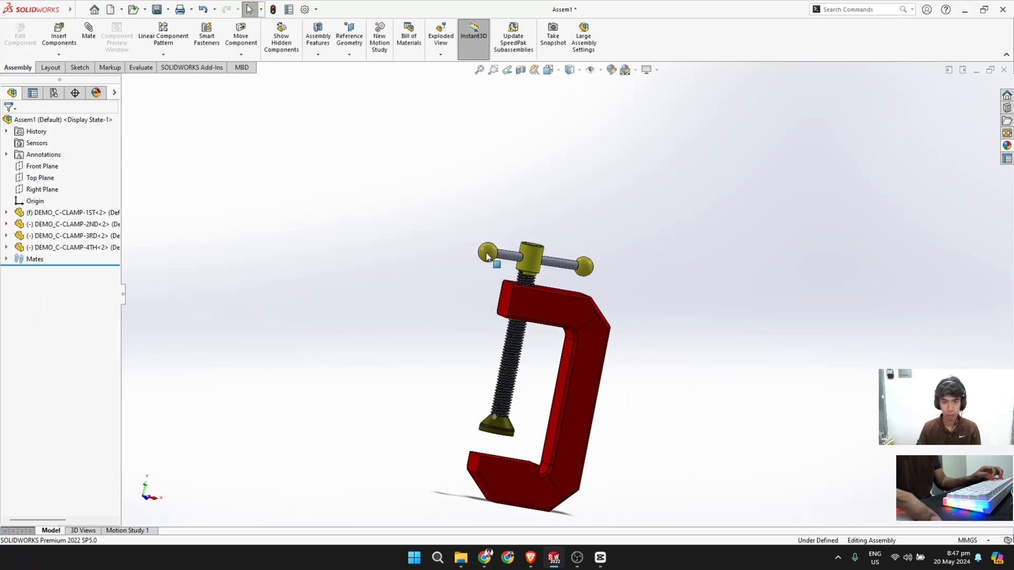
{"action": "left_click_drag", "start_coordinate": [487, 256], "coordinate": [491, 170]}
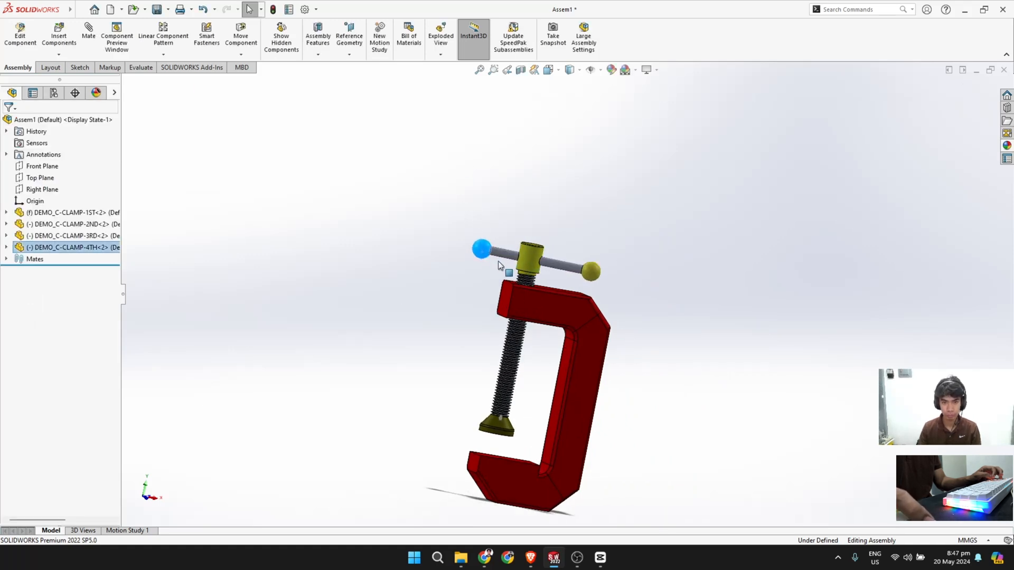
{"action": "mouse_move", "coordinate": [595, 271]}
{"action": "left_mouse_down"}
{"action": "mouse_move", "coordinate": [503, 274]}
{"action": "mouse_move", "coordinate": [445, 199]}
{"action": "mouse_move", "coordinate": [600, 254]}
{"action": "left_mouse_up"}
{"action": "left_click_drag", "start_coordinate": [397, 234], "coordinate": [519, 95]}
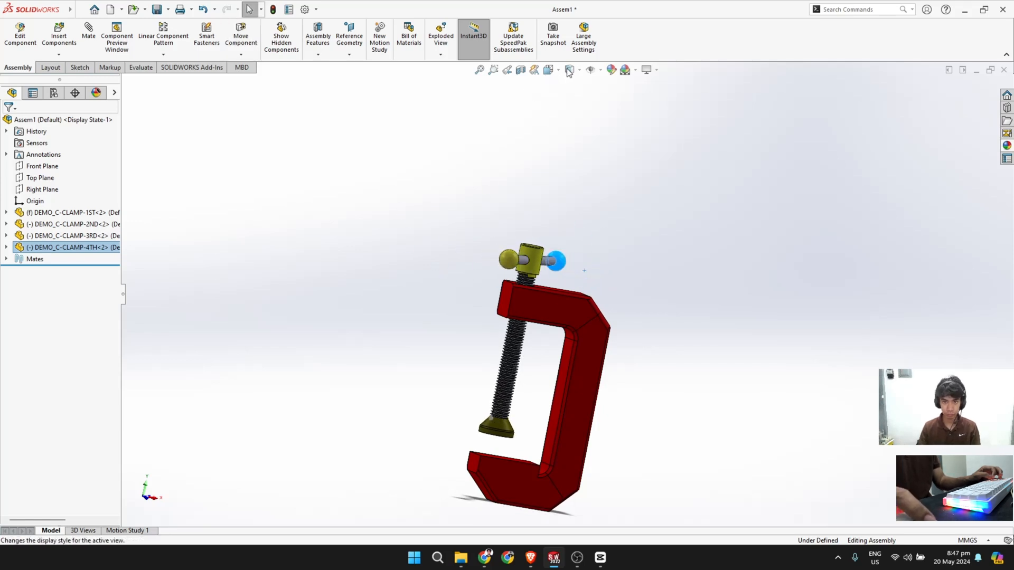
Step: Show the clamp in the Isometric view and turn the handle by its ball end, leaving nothing selected
{"action": "left_click", "coordinate": [549, 70]}
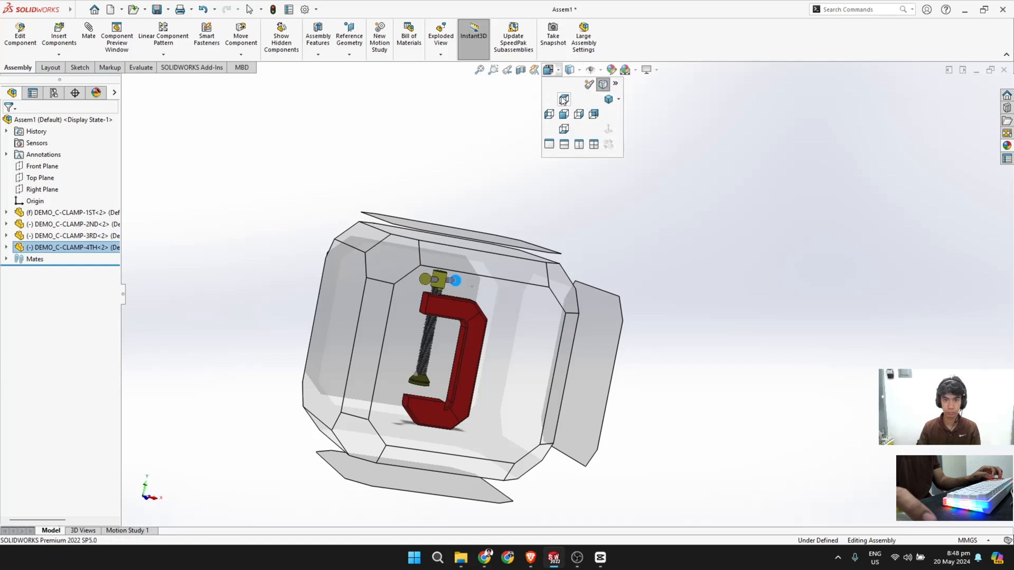
{"action": "left_click", "coordinate": [605, 102]}
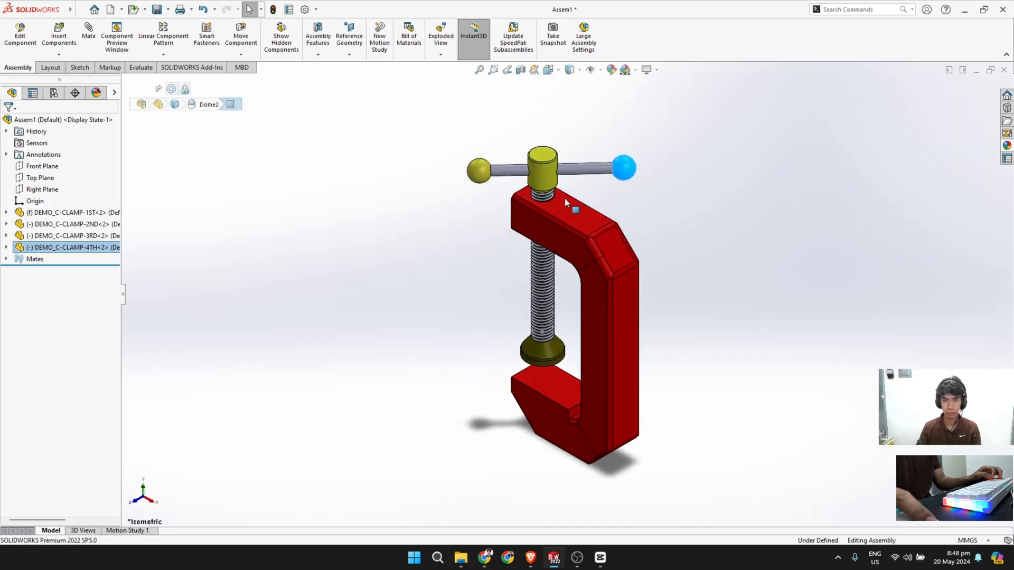
{"action": "left_click_drag", "start_coordinate": [622, 168], "coordinate": [668, 239]}
{"action": "left_click", "coordinate": [705, 235]}
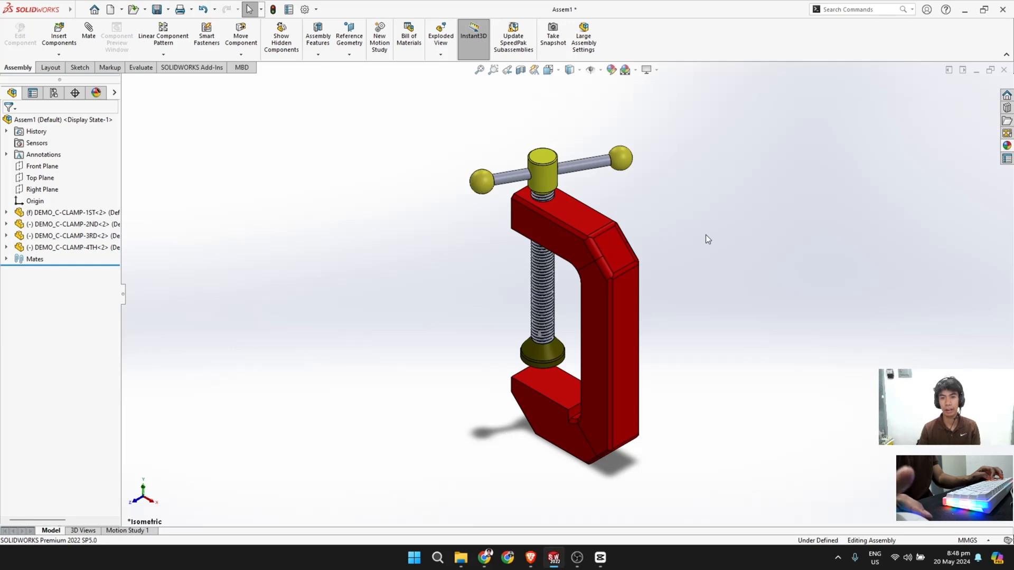